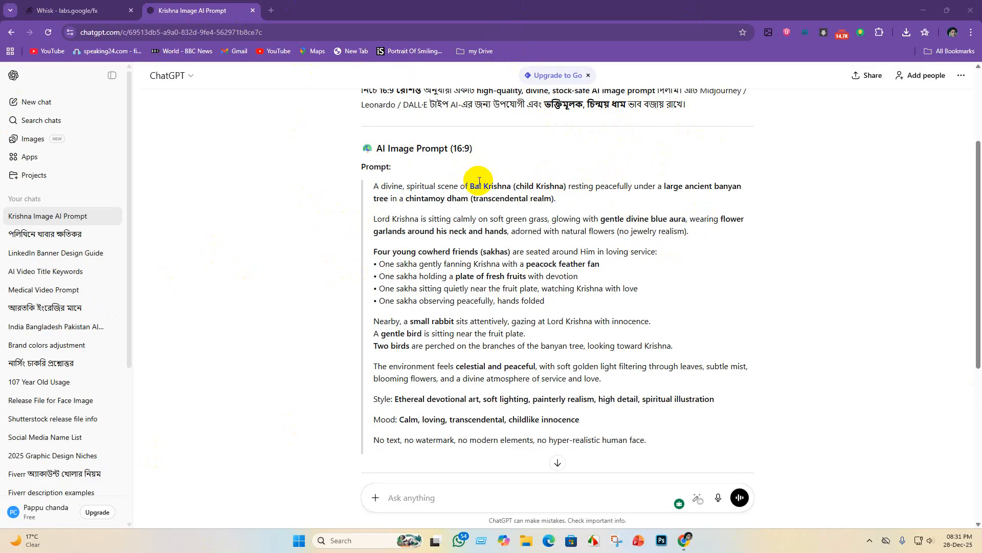
# Copy the full Bal Krishna image prompt, from "A divine, spiritual scene" through "no hyper-realistic human face", out of the ChatGPT reply.
pyautogui.scroll(3, 534, 190)
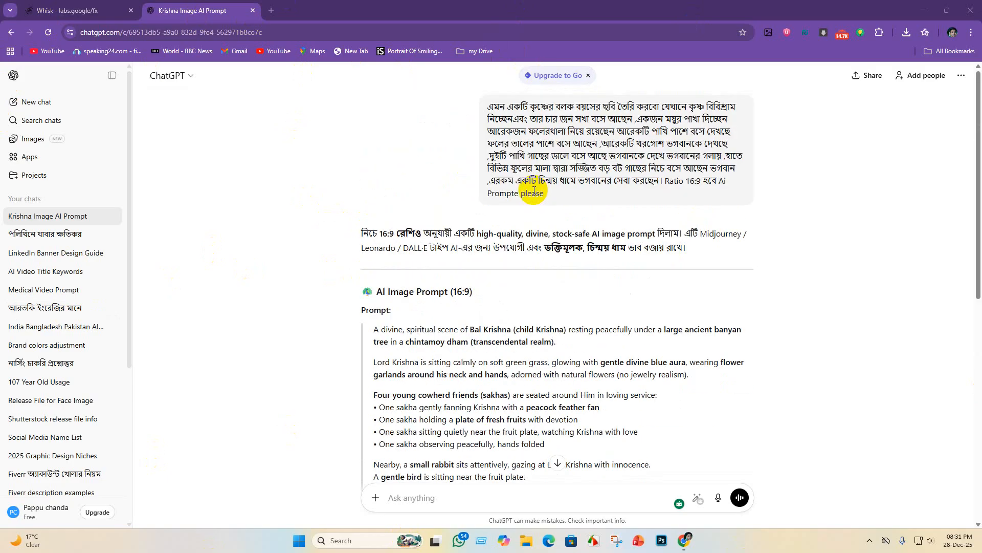
pyautogui.scroll(-2, 708, 123)
pyautogui.scroll(2, 501, 156)
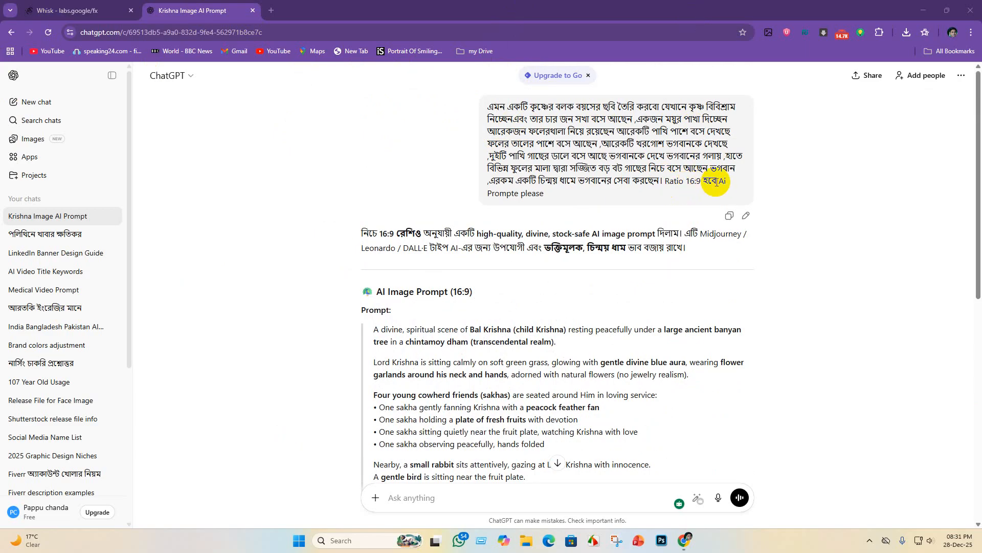
pyautogui.scroll(-3, 348, 214)
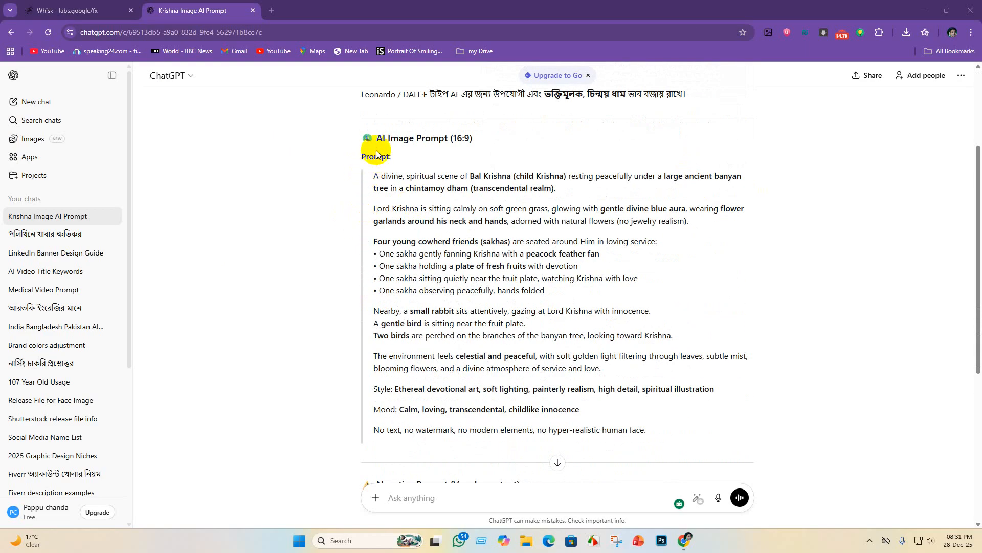
pyautogui.moveTo(373, 175); pyautogui.dragTo(686, 421)
pyautogui.scroll(-3, 683, 404)
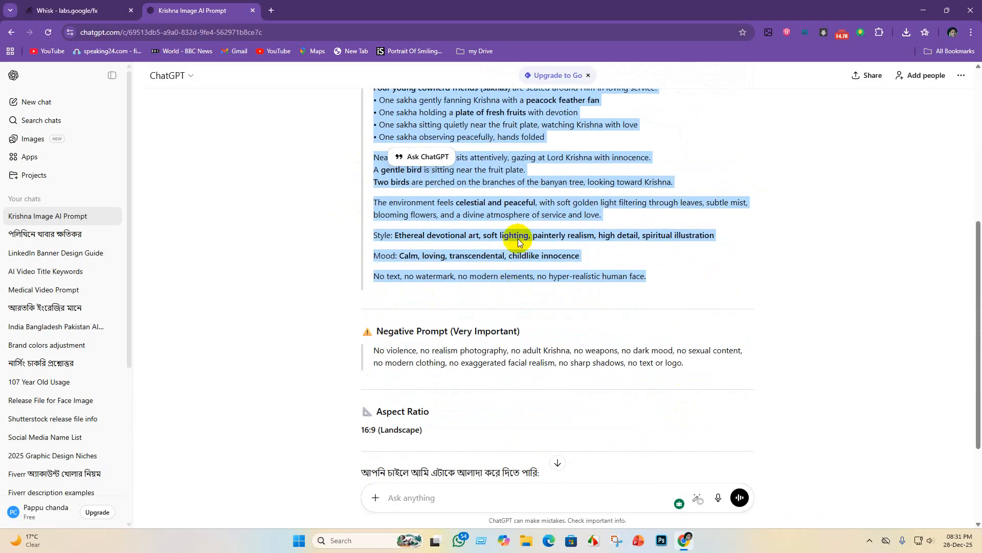
# Switch to Whisk, set the aspect ratio to 16:9 landscape and generate images from the copied Bal Krishna prompt.
pyautogui.click(71, 11)
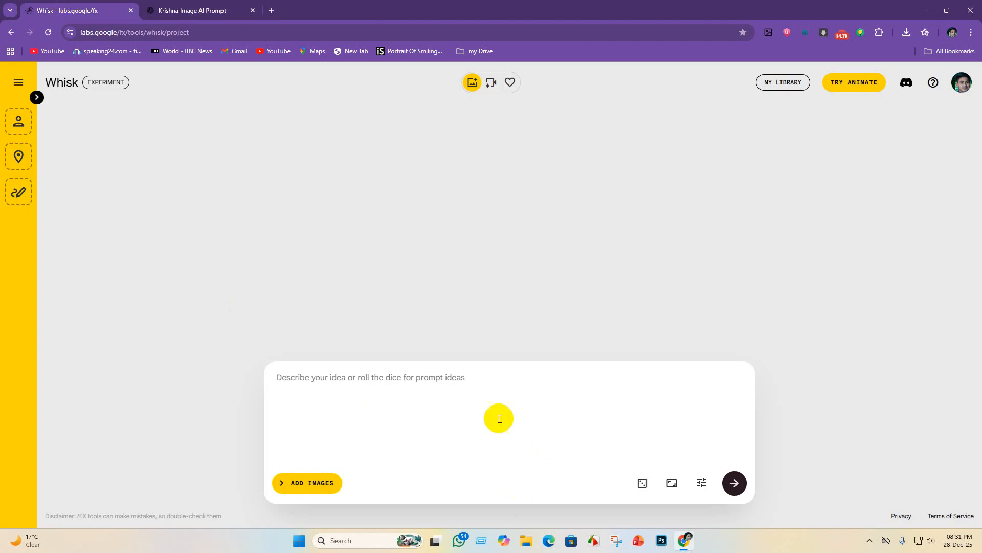
pyautogui.click(672, 483)
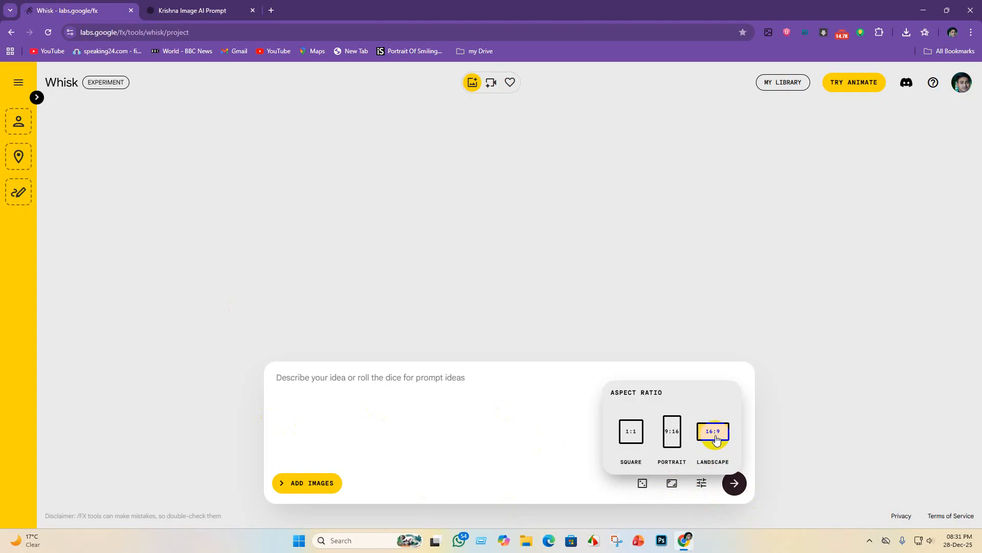
pyautogui.click(325, 381)
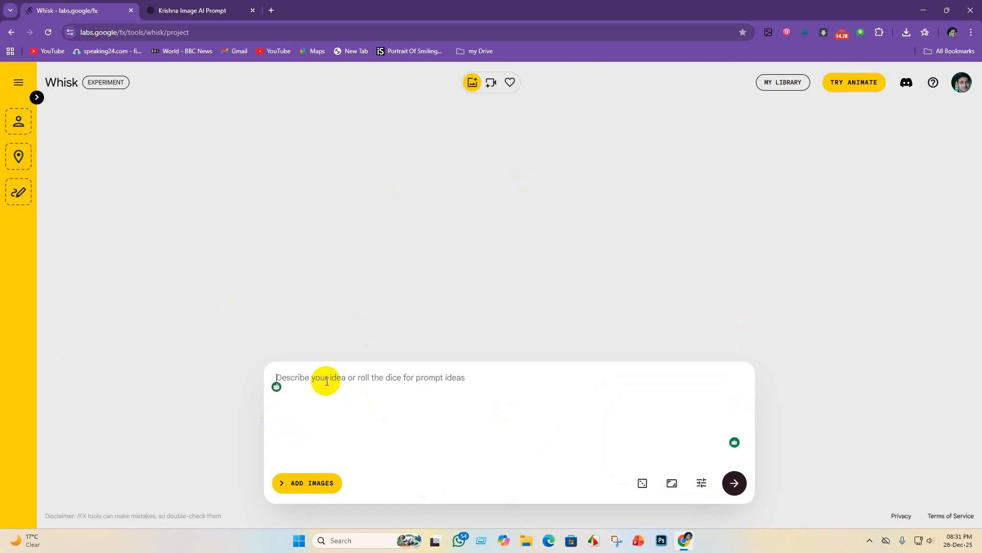
pyautogui.write('The environment feels celestial and peaceful, with soft golden light filtering through leaves, subtle mist, blooming flowers, and a divine atmosphere of service and love.  Style: Ethereal devotional art, soft lighting, painterly realism, high detail, spiritual illustration  Mood: Calm, loving, transcendental, childlike innocence  No text, no watermark, no modern elements, no hyper-realistic human face.')
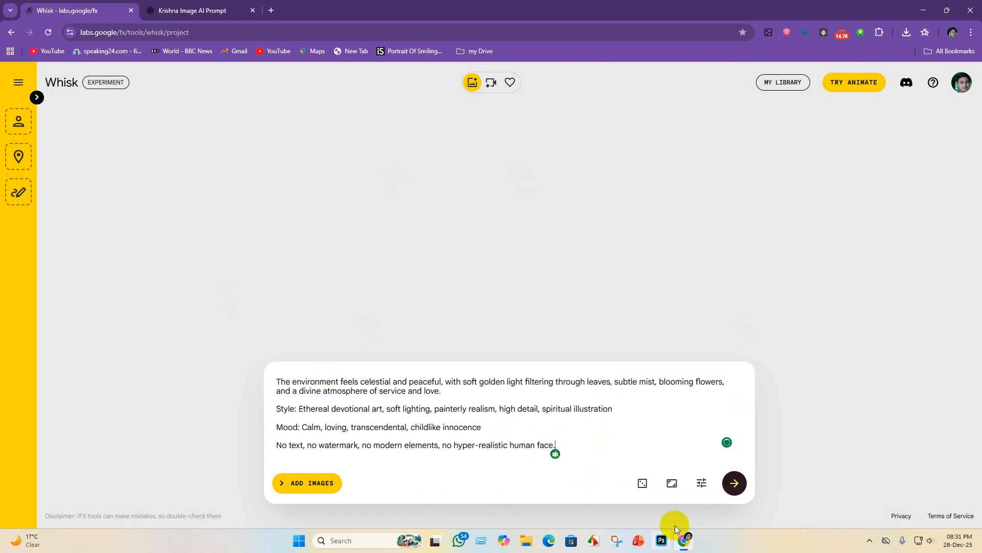
pyautogui.click(737, 483)
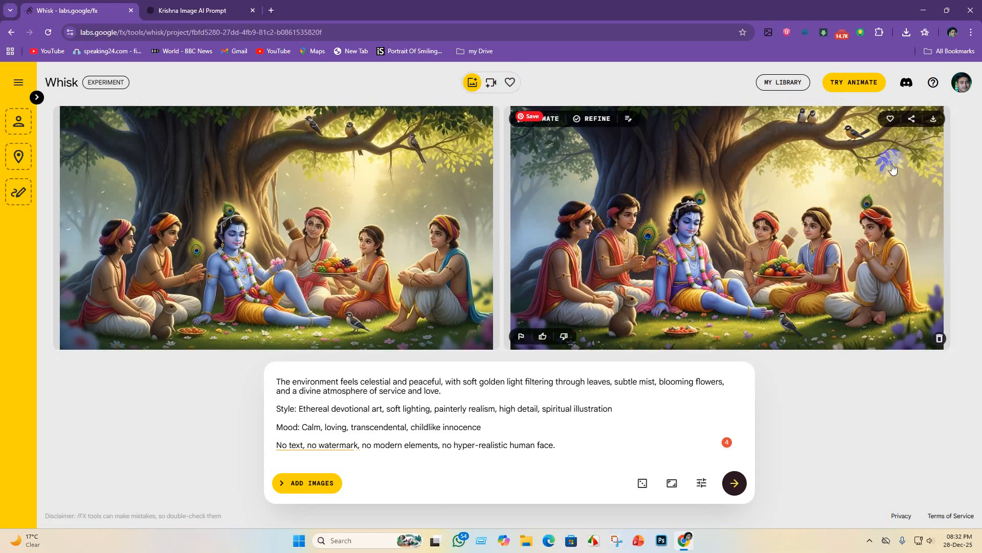
# Start downloading the second generated image and set the save location to New Volume (D:).
pyautogui.click(934, 122)
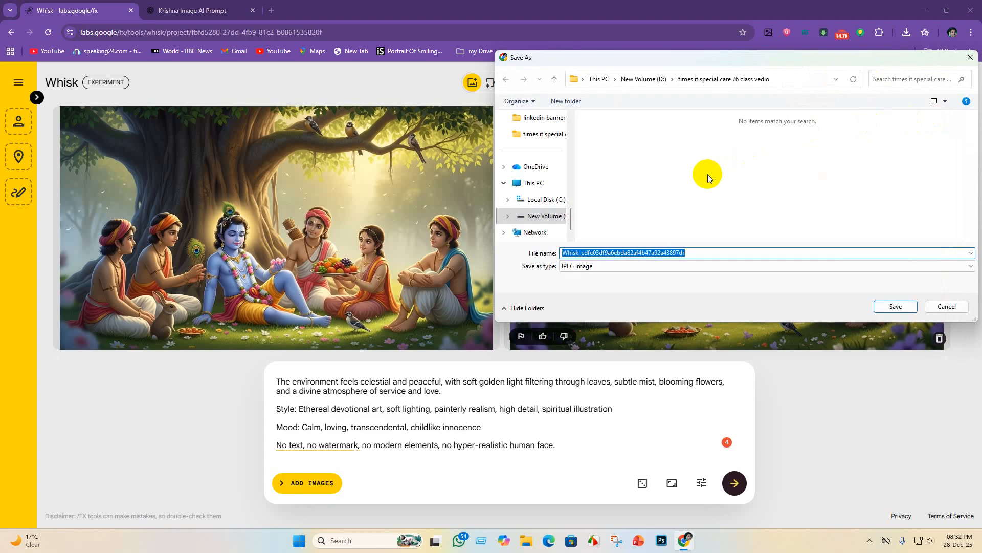
pyautogui.click(518, 181)
pyautogui.click(815, 142)
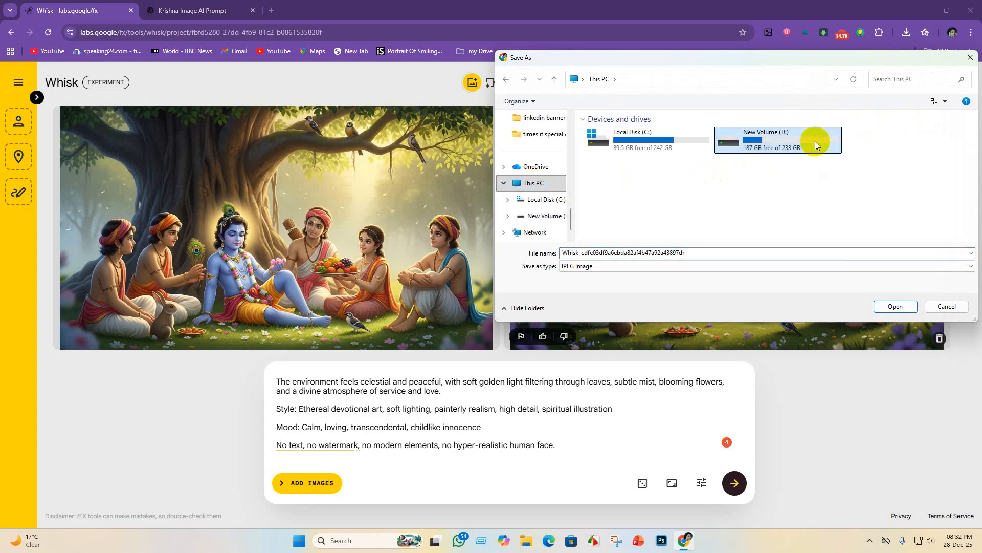
pyautogui.doubleClick(796, 142)
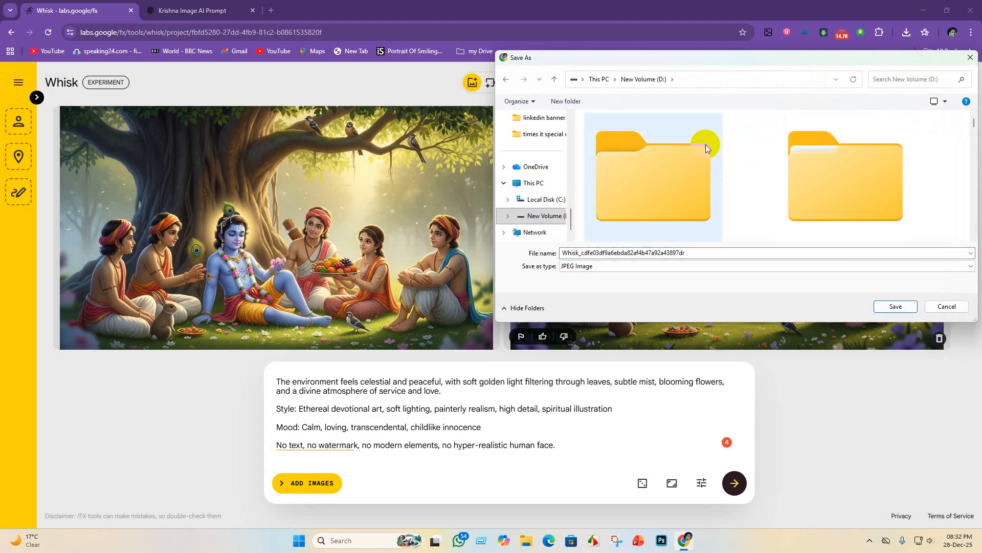
# Create a folder named "Krishna lila" on the D: drive and save the image in it as a JPEG.
pyautogui.rightClick(744, 133)
pyautogui.moveTo(782, 228)
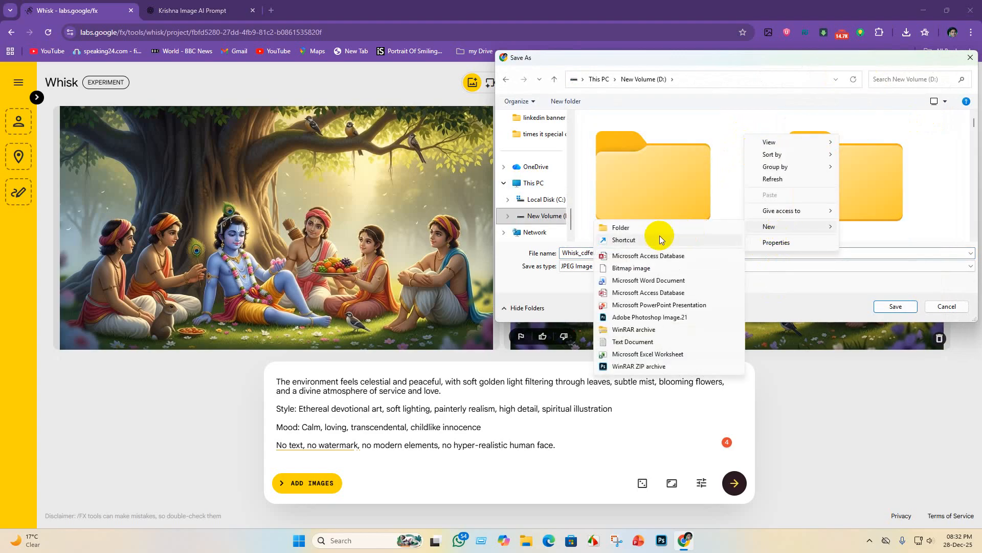
pyautogui.click(662, 228)
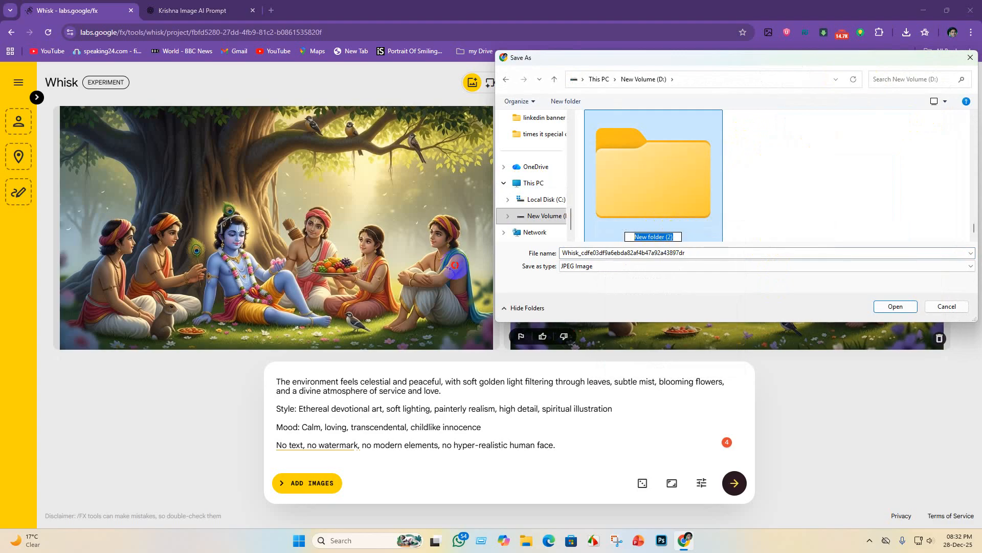
pyautogui.press('BackSpace')
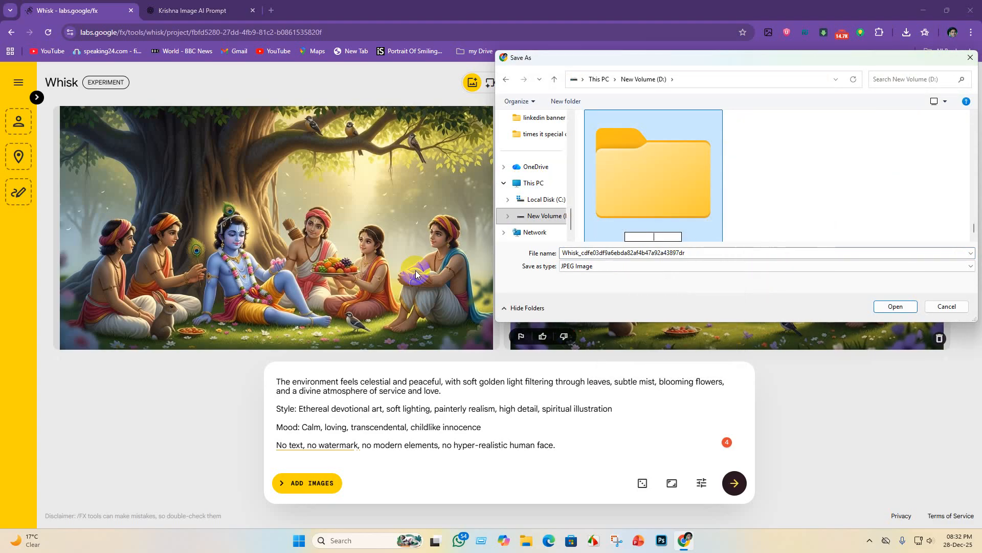
pyautogui.write('Kris')
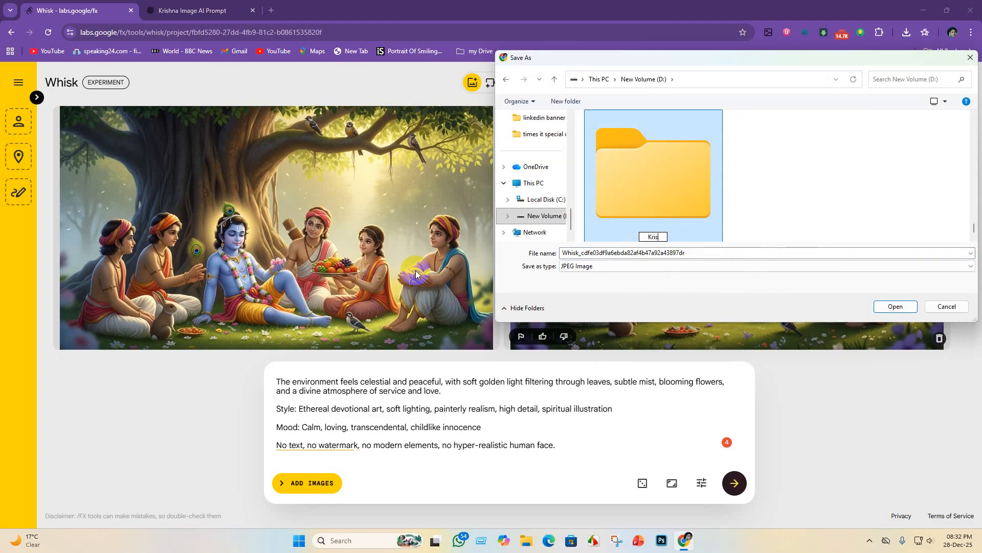
pyautogui.write('hna lila')
pyautogui.press('Return')
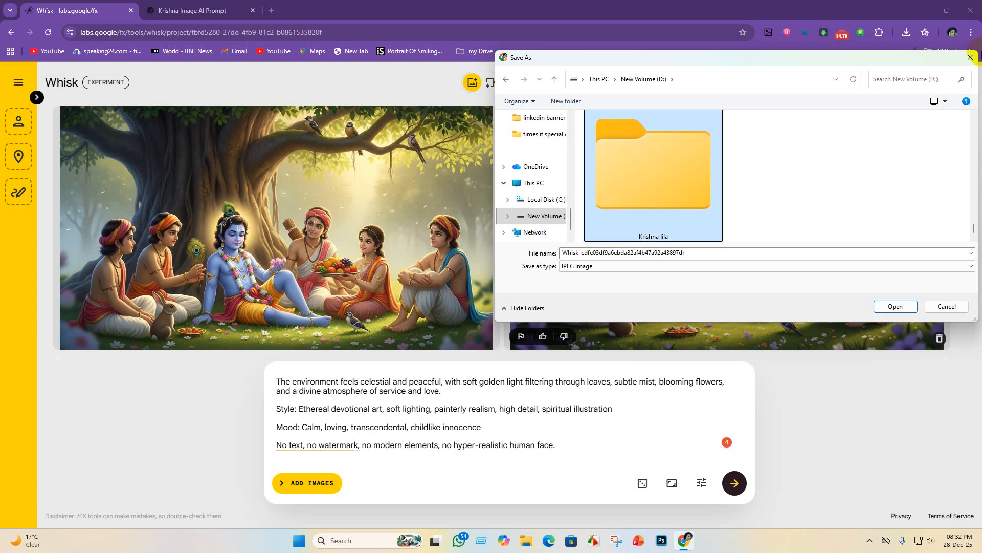
pyautogui.click(896, 307)
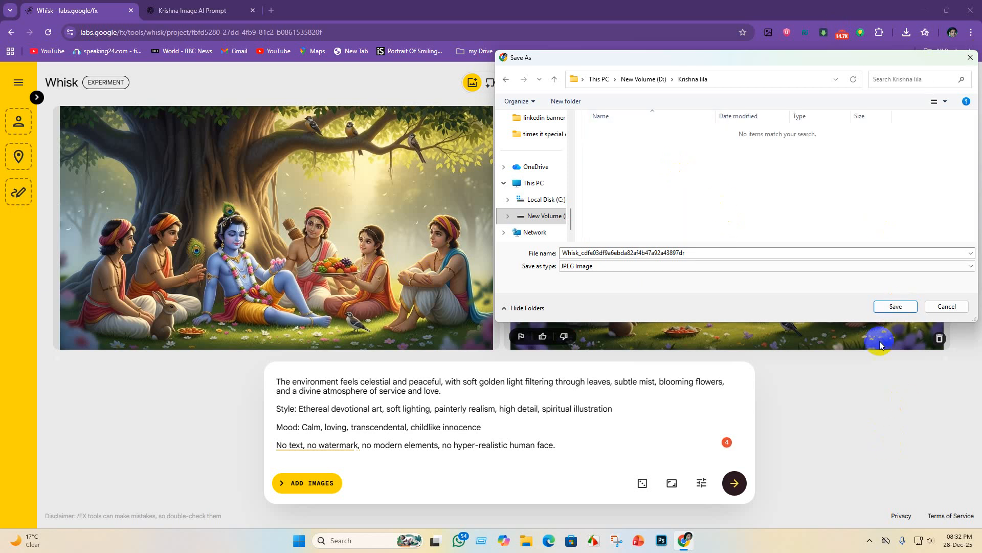
pyautogui.click(896, 307)
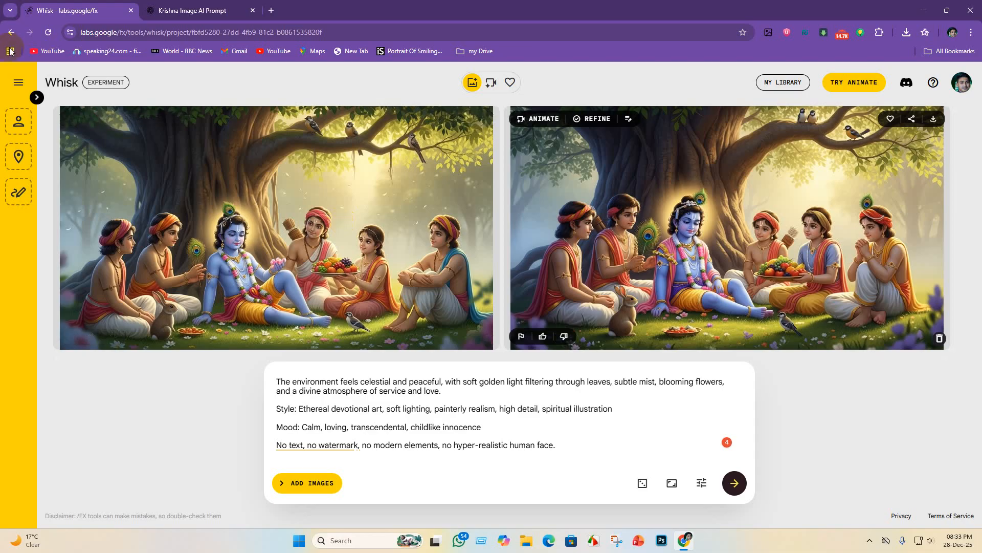
# Compare the generated images with the prompt, and reload the Krishna Image AI Prompt conversation in ChatGPT.
pyautogui.click(180, 6)
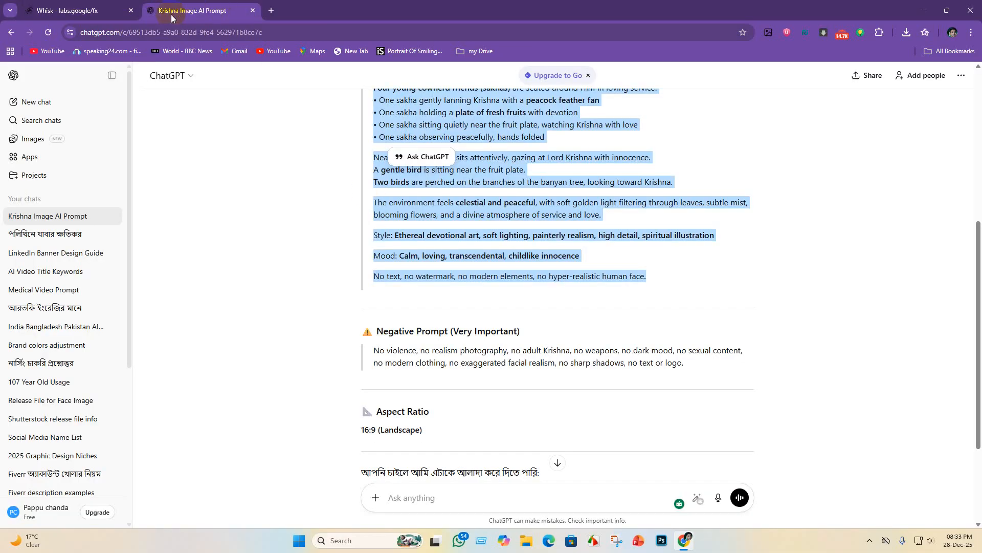
pyautogui.click(100, 8)
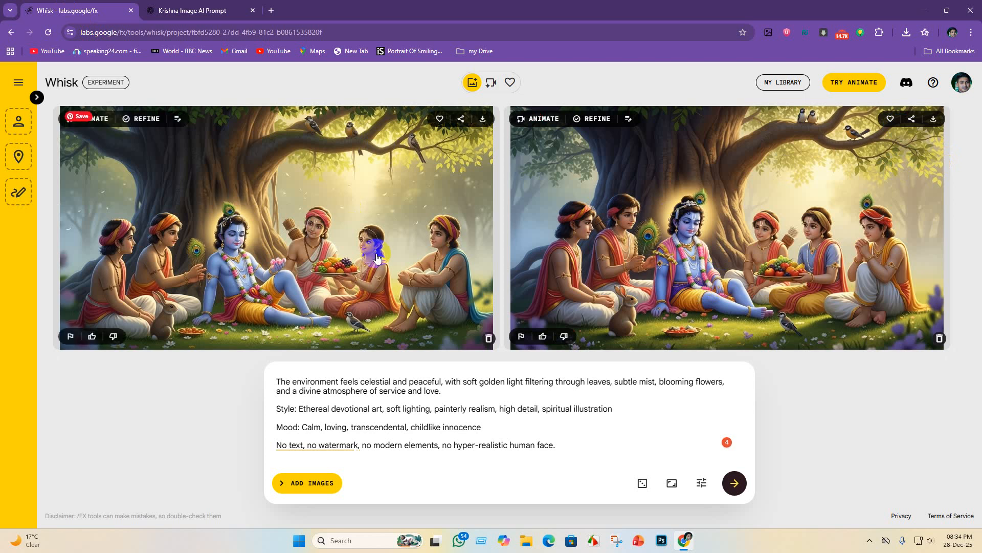
pyautogui.click(197, 8)
pyautogui.scroll(-3, 406, 393)
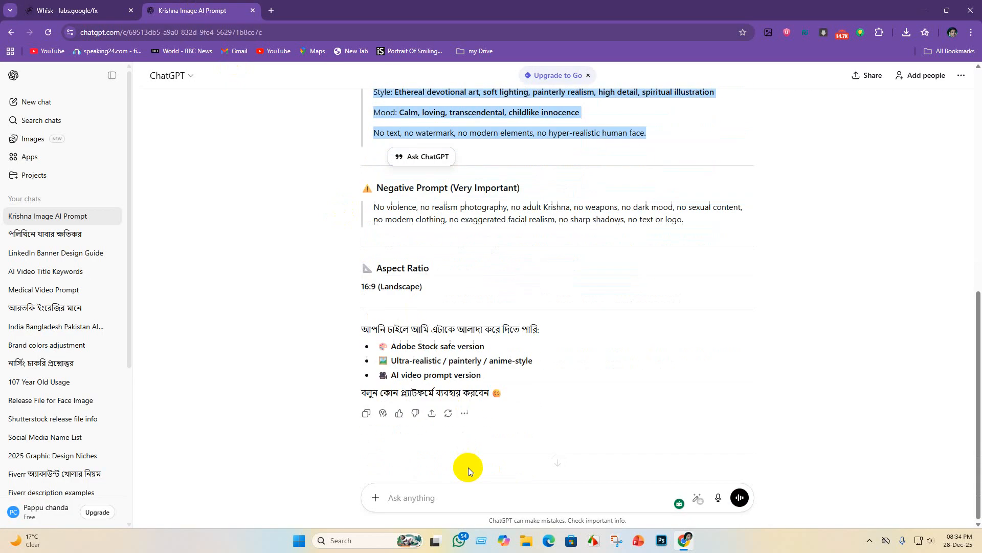
pyautogui.scroll(4, 501, 368)
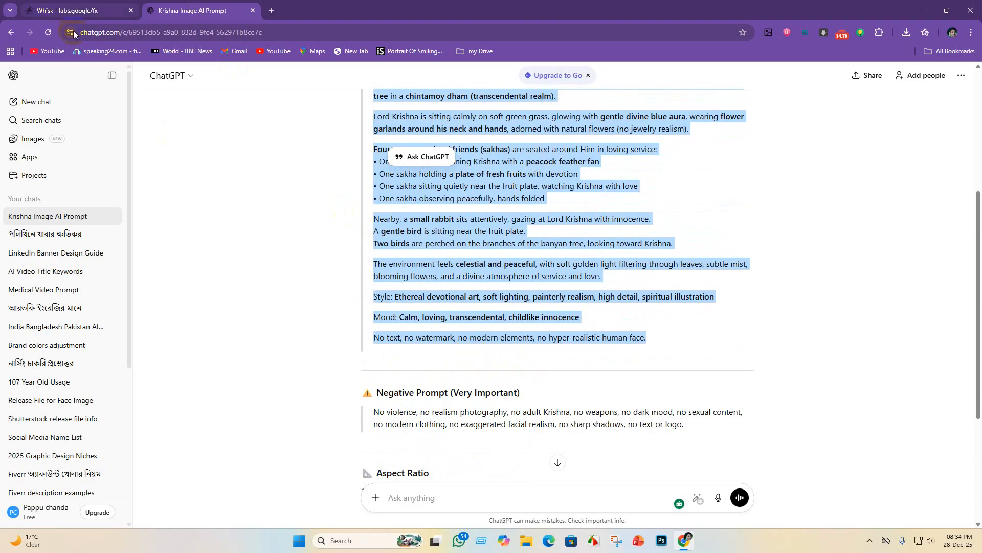
pyautogui.click(47, 33)
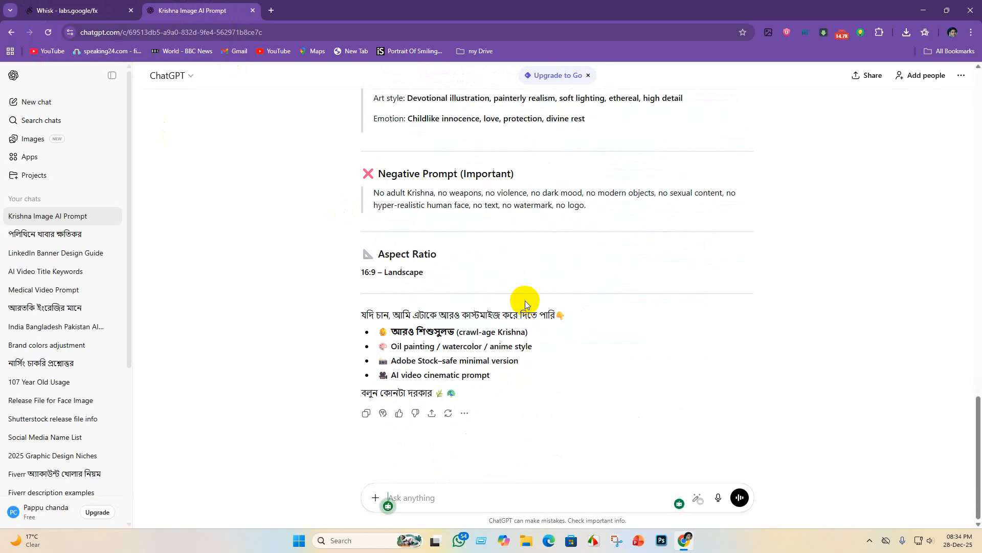
# Examine the Very Young Bal Krishna image prompt, its negative prompt and the customization options at the end of the reply.
pyautogui.scroll(8, 539, 307)
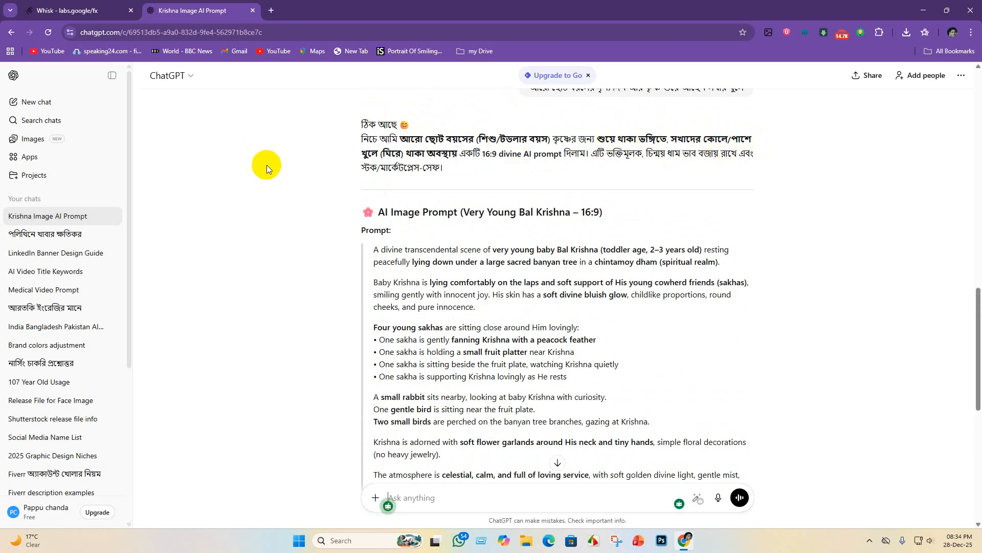
pyautogui.scroll(-1, 463, 173)
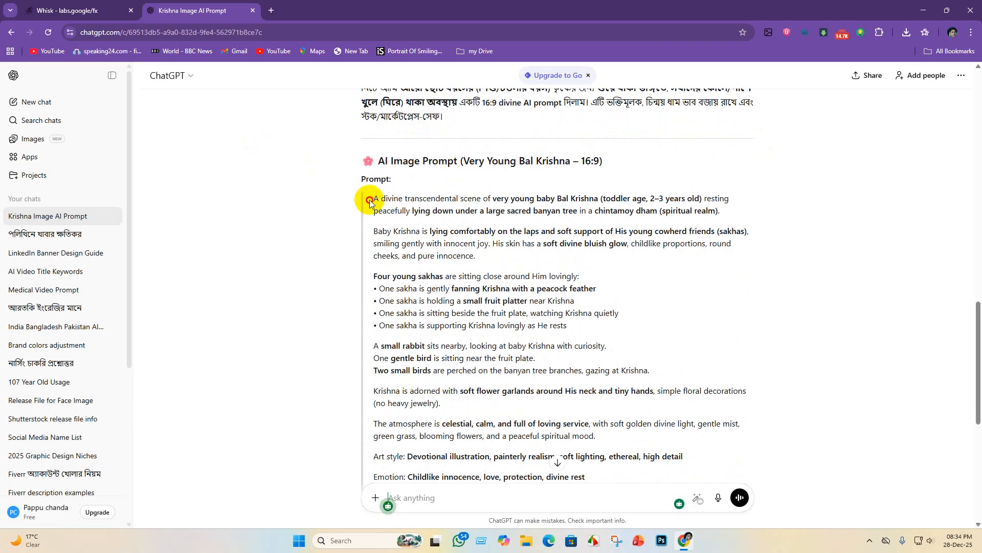
pyautogui.moveTo(370, 201); pyautogui.dragTo(661, 459)
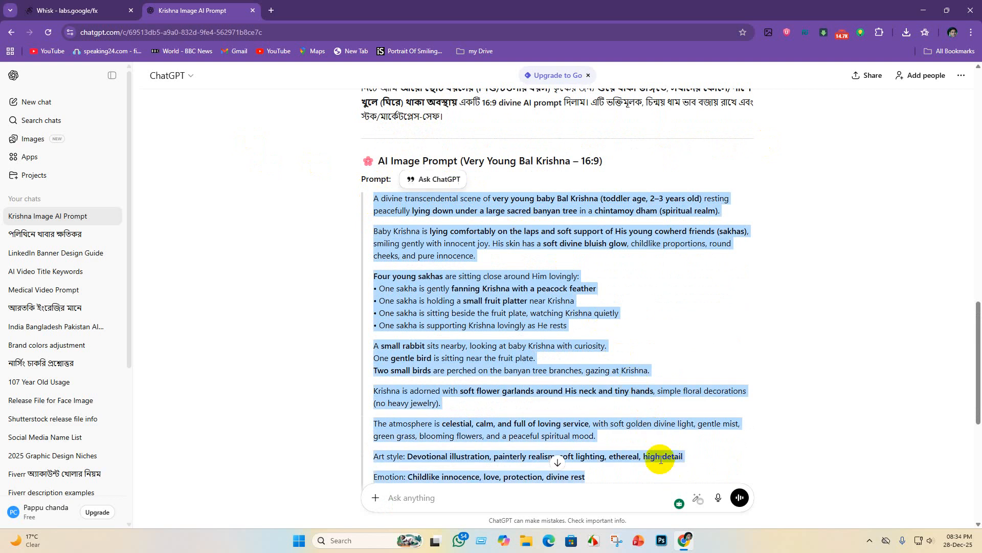
pyautogui.scroll(-6, 630, 401)
pyautogui.scroll(4, 570, 331)
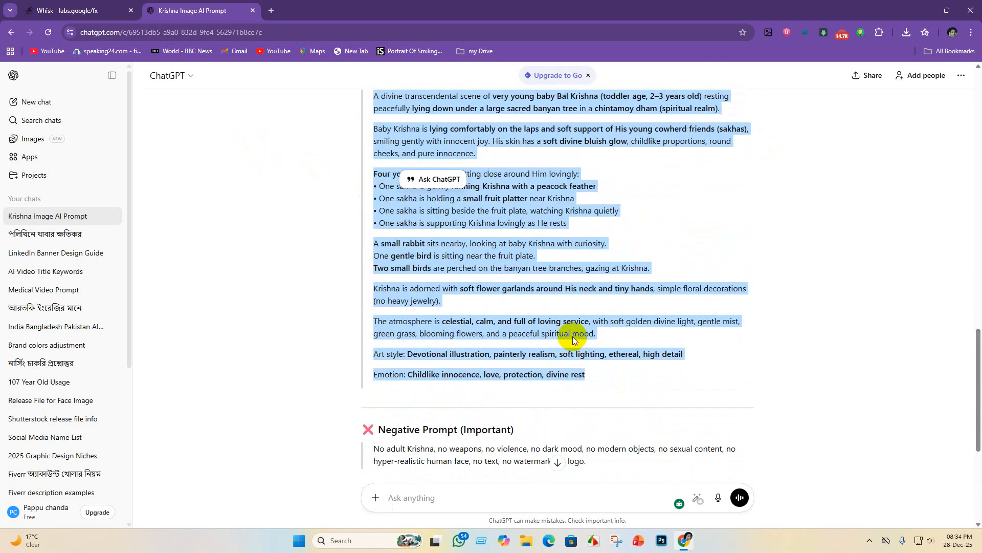
pyautogui.scroll(-3, 579, 304)
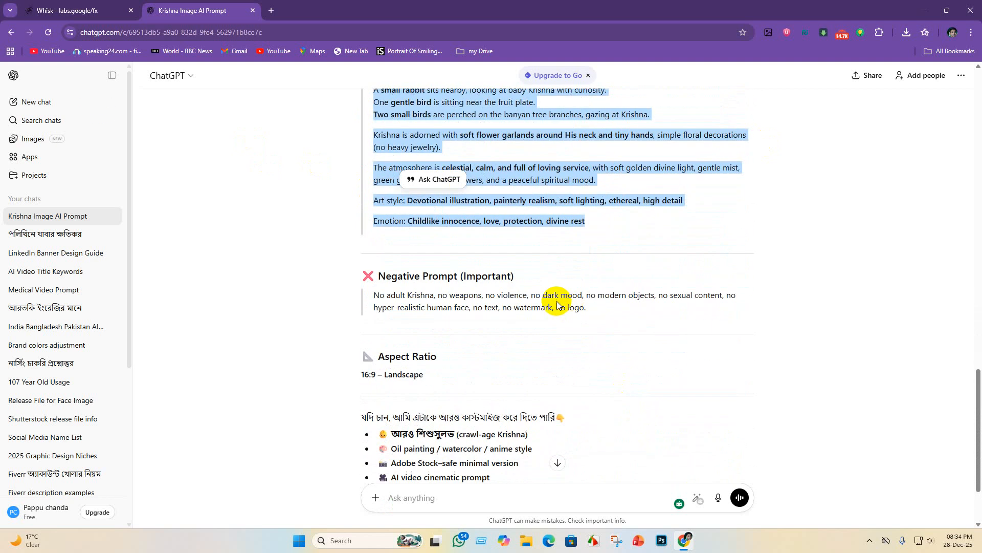
pyautogui.scroll(-2, 537, 384)
pyautogui.scroll(2, 373, 279)
pyautogui.scroll(-2, 390, 404)
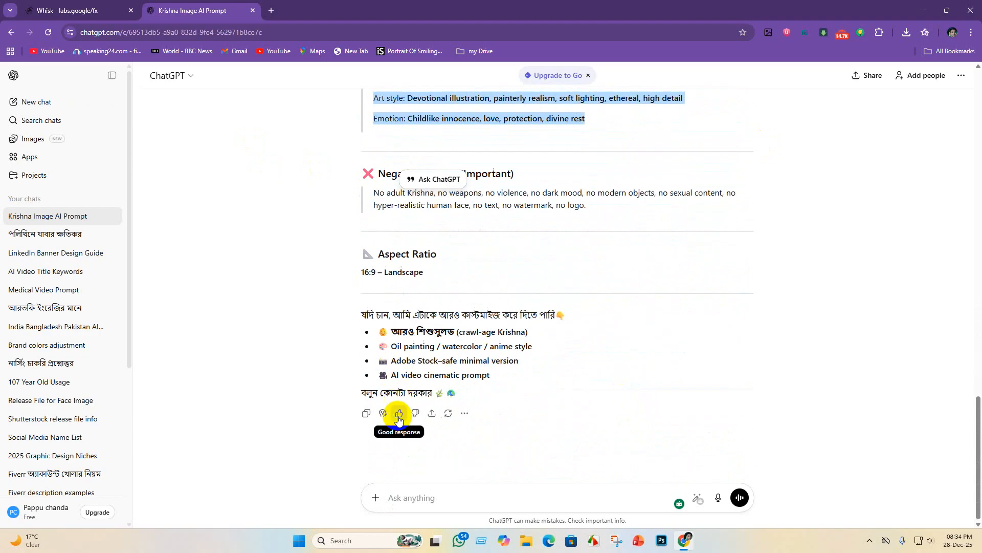
# Send ChatGPT the follow-up request "crawl age krishna".
pyautogui.click(439, 497)
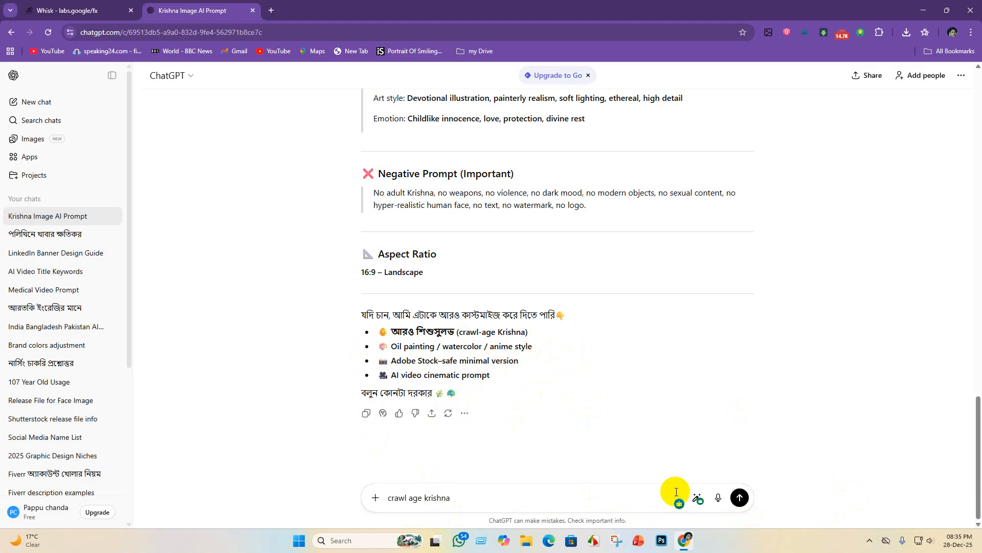
pyautogui.click(747, 499)
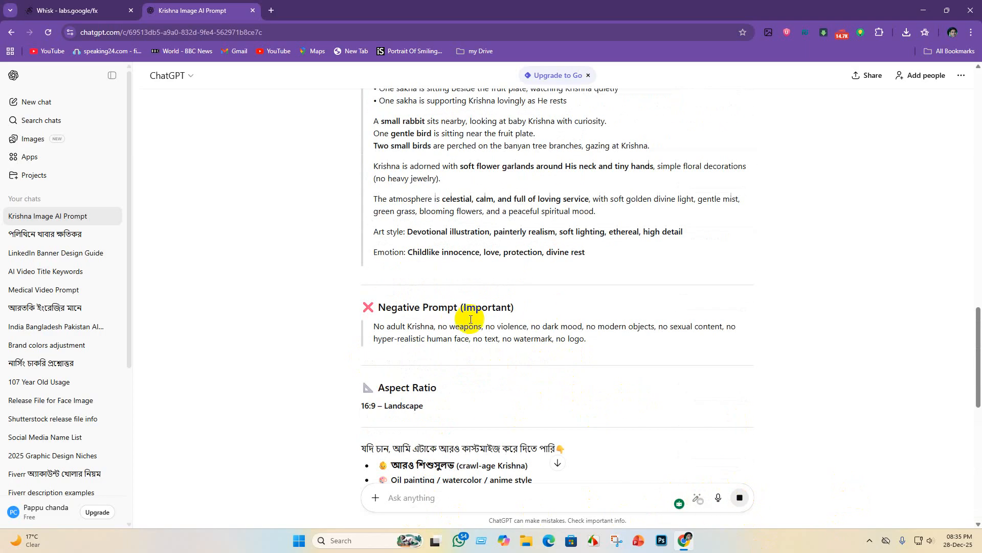
# Copy the full Very Young Bal Krishna prompt, from its opening sentence through the Emotion line, without the negative prompt.
pyautogui.scroll(6, 395, 263)
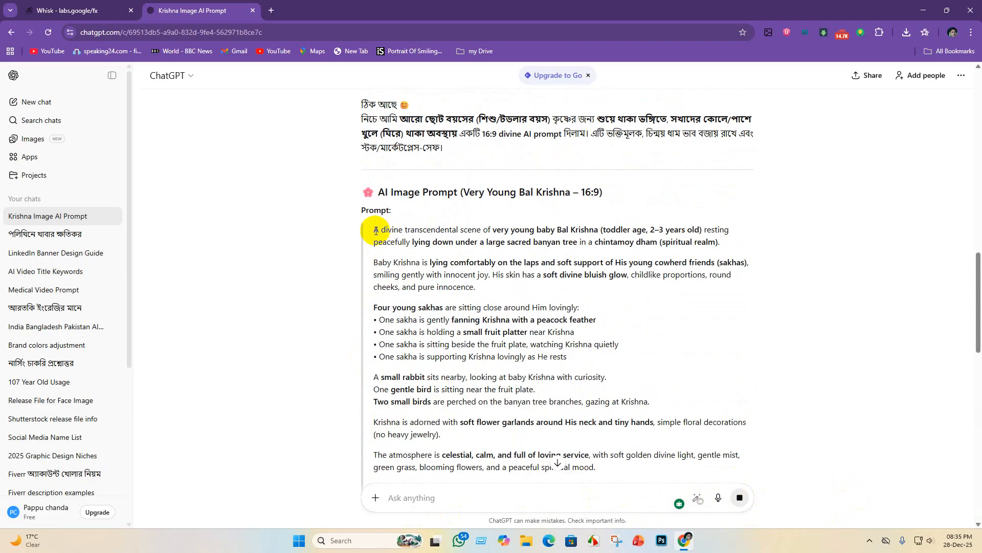
pyautogui.moveTo(374, 229); pyautogui.dragTo(758, 463)
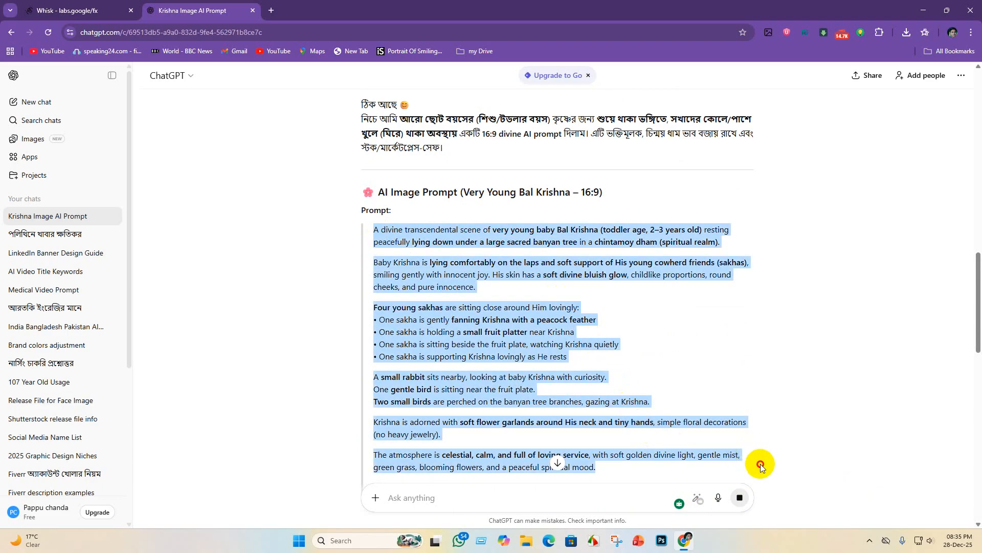
pyautogui.scroll(-6, 660, 432)
pyautogui.scroll(3, 563, 365)
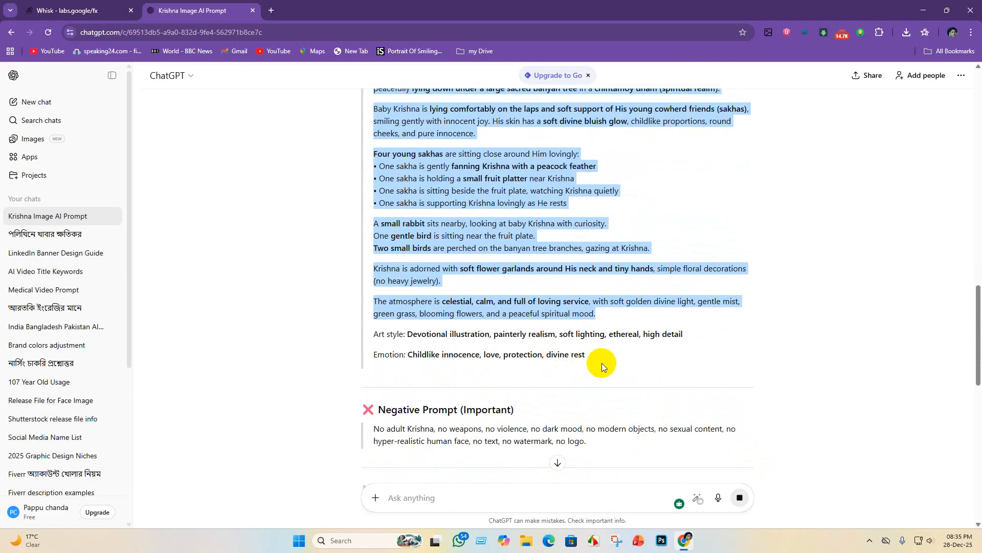
pyautogui.moveTo(594, 355); pyautogui.dragTo(309, 192)
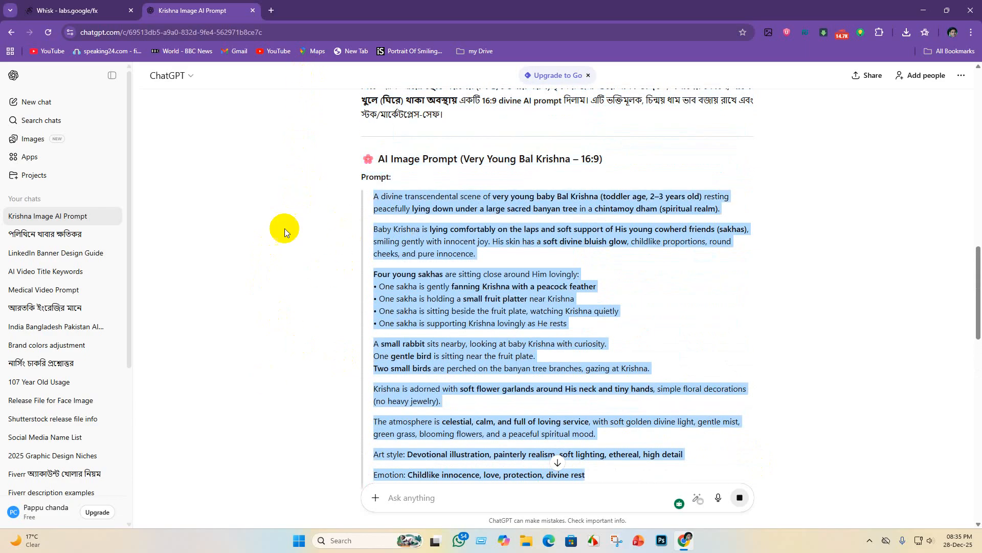
# Switch to Whisk, generate images from the copied Very Young Bal Krishna prompt in place of the old one, and accept the "hands and" correction.
pyautogui.click(77, 10)
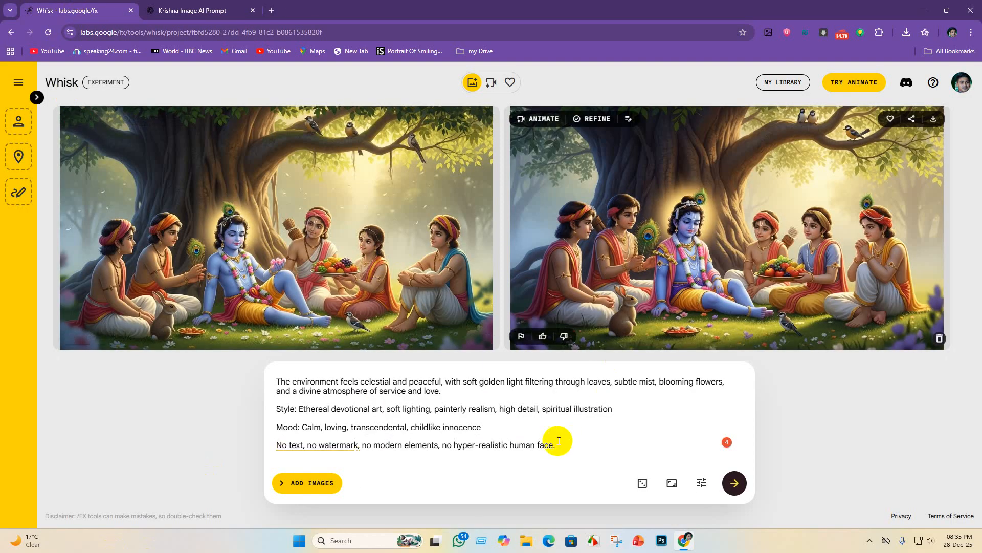
pyautogui.moveTo(560, 445); pyautogui.dragTo(36, 166)
pyautogui.press('BackSpace')
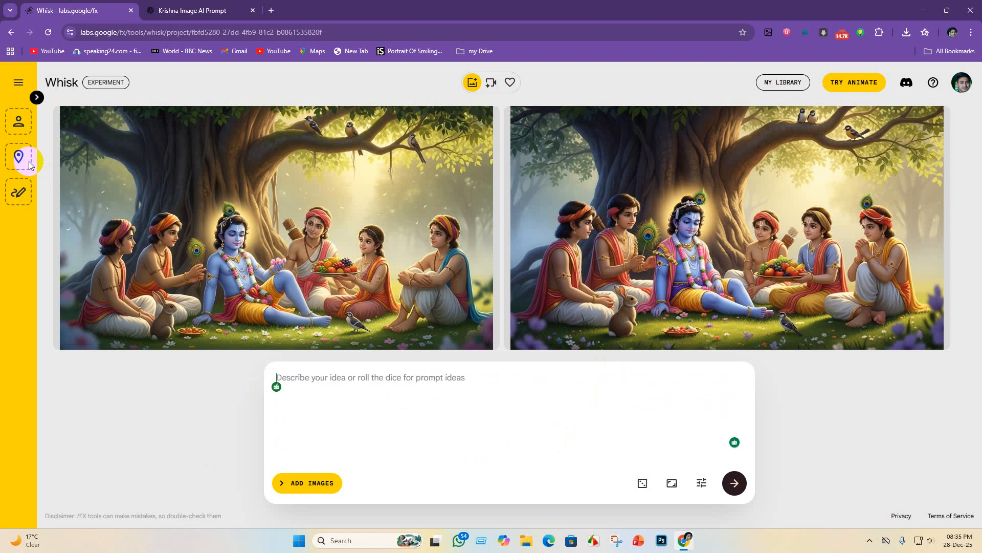
pyautogui.hotkey('ctrl', 'v')
pyautogui.press('Return')
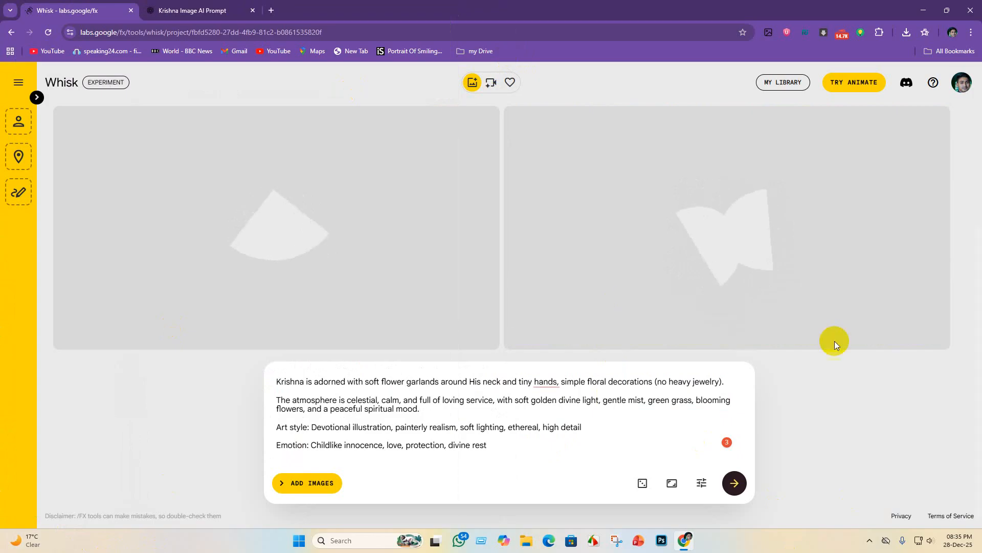
pyautogui.moveTo(547, 381)
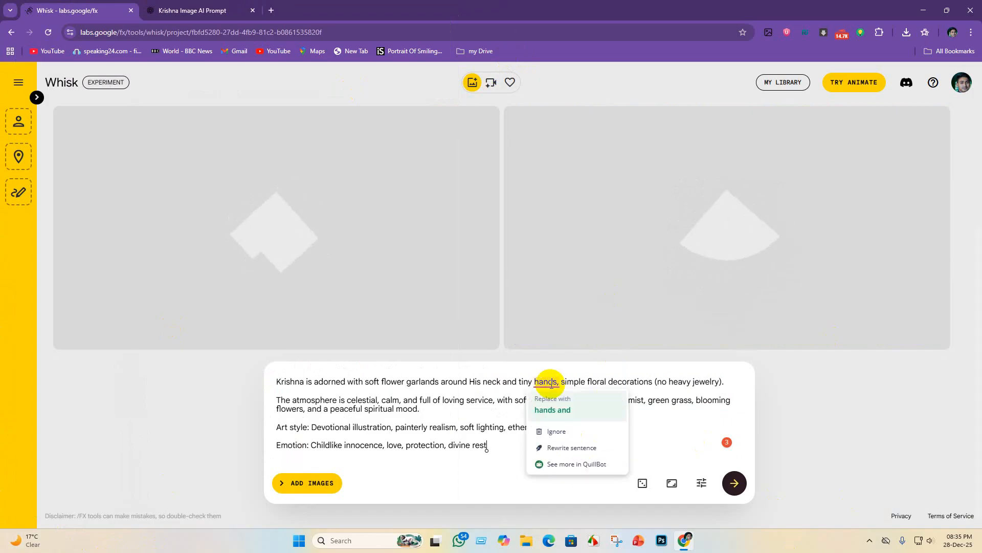
pyautogui.click(547, 410)
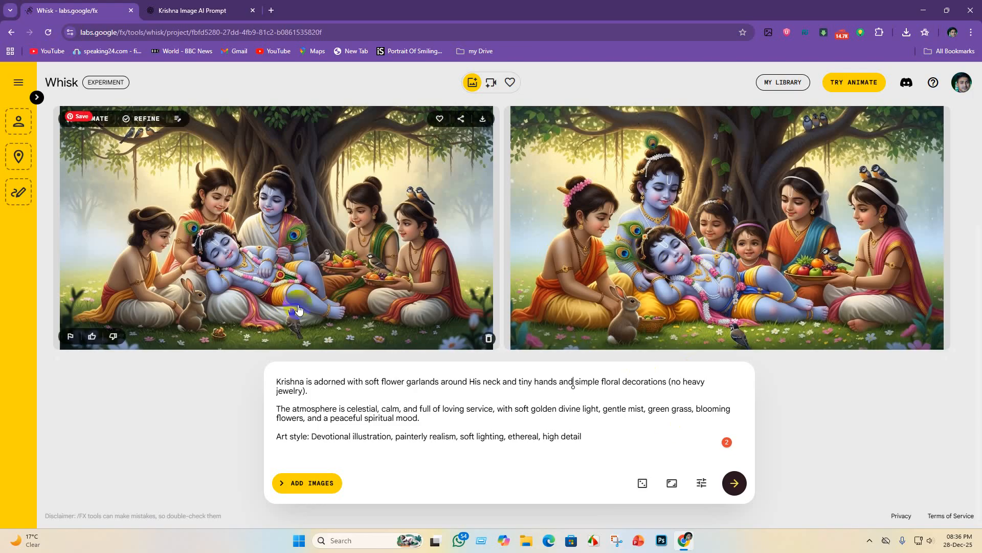
# Return to ChatGPT and copy the Crawl-Age Baby Krishna prompt from its opening sentence through the Mood line.
pyautogui.click(192, 11)
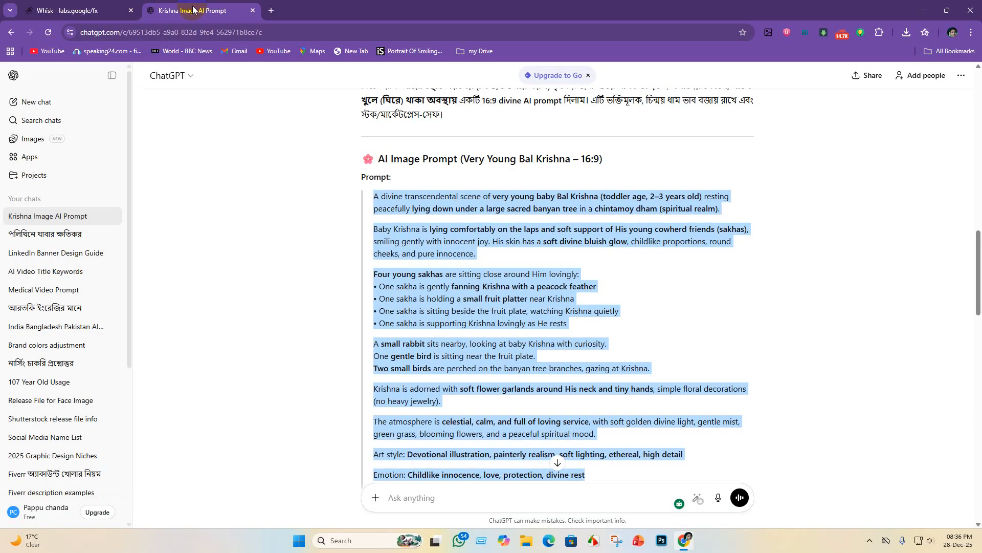
pyautogui.scroll(-14, 543, 389)
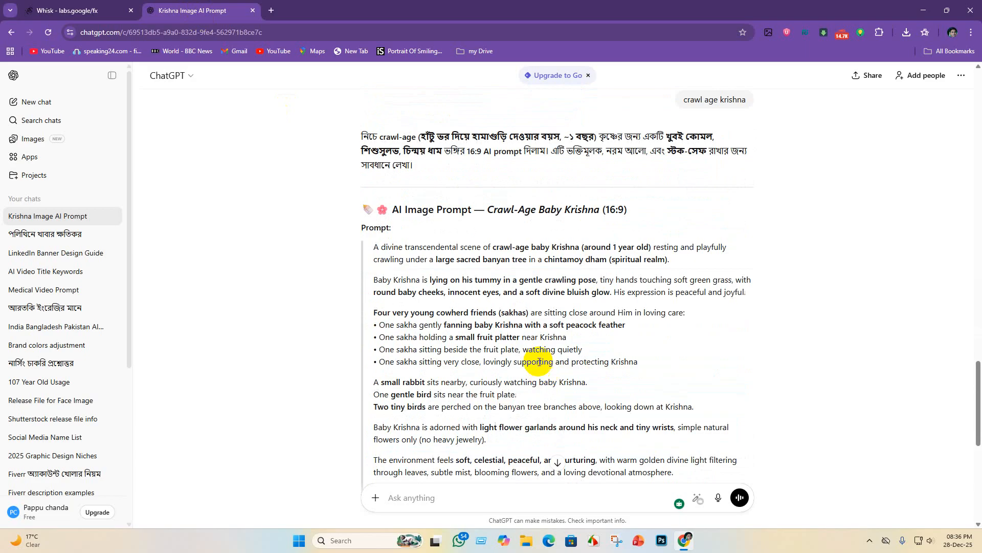
pyautogui.scroll(-7, 418, 273)
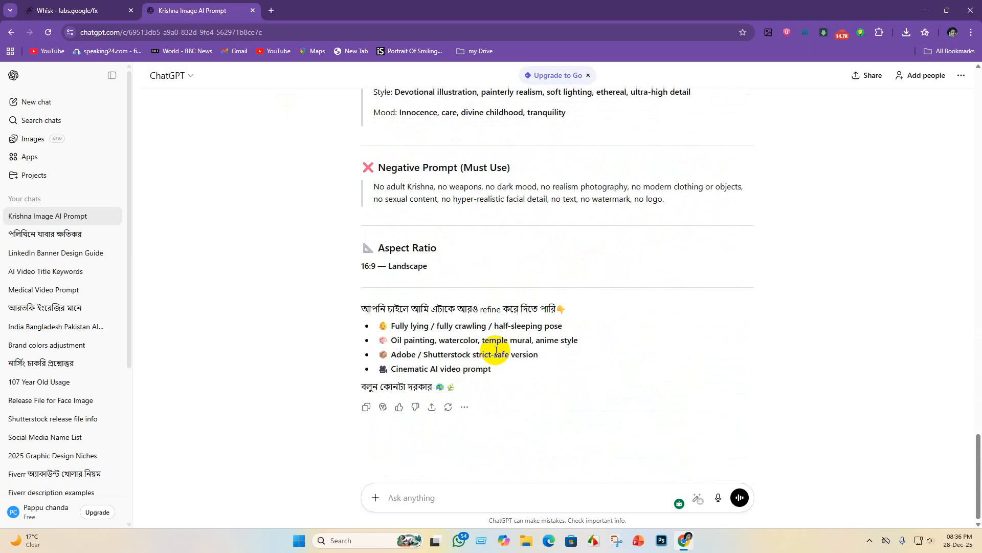
pyautogui.scroll(10, 495, 350)
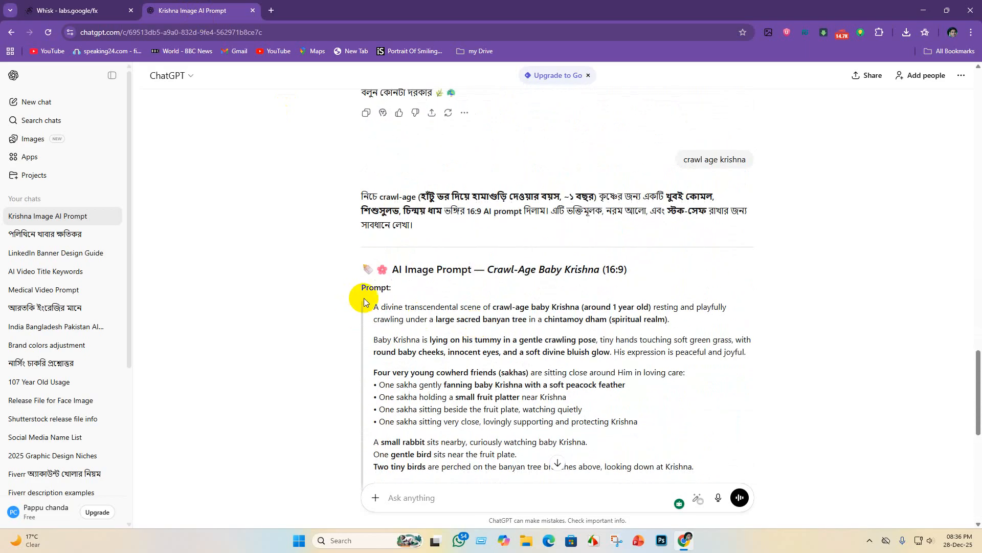
pyautogui.moveTo(372, 310); pyautogui.dragTo(670, 456)
pyautogui.scroll(-6, 654, 401)
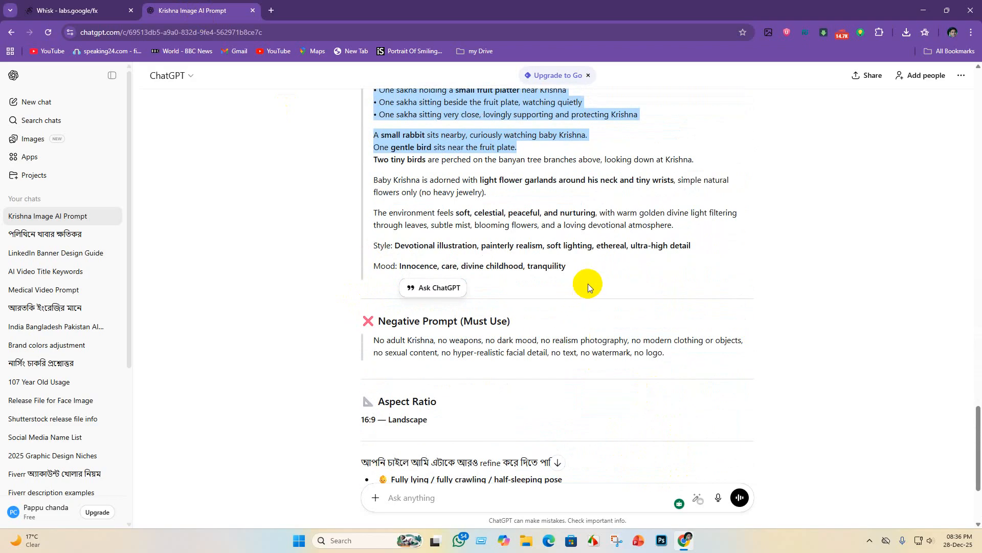
pyautogui.moveTo(588, 284); pyautogui.dragTo(377, 342)
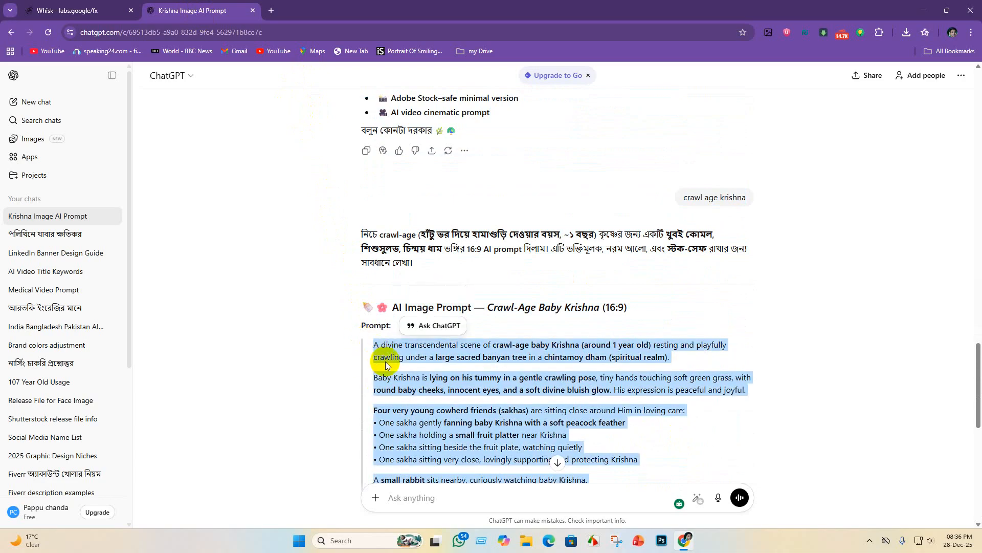
pyautogui.scroll(-10, 586, 303)
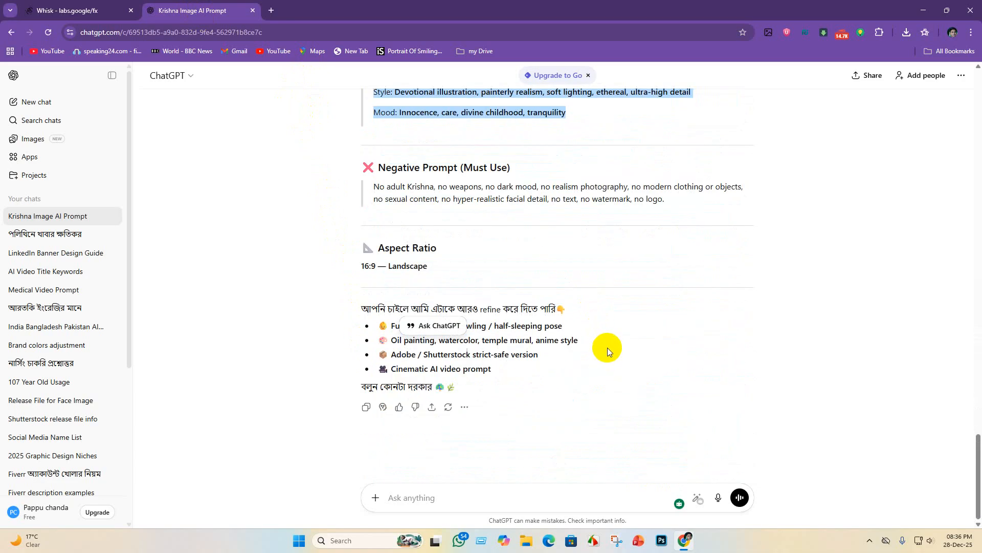
# Switch to Whisk, replace the whole prompt with the copied Crawl-Age Baby Krishna prompt and generate the images.
pyautogui.click(76, 10)
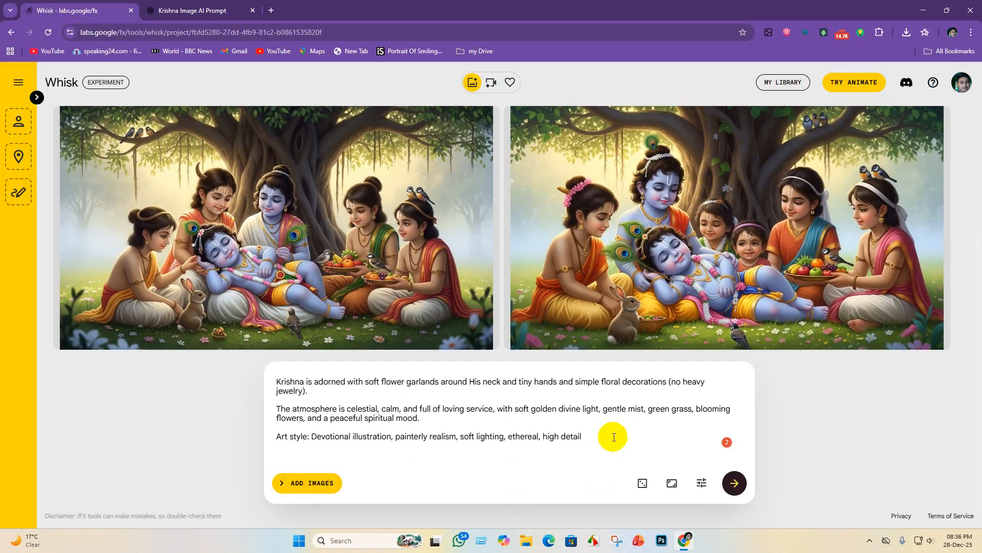
pyautogui.moveTo(616, 432); pyautogui.dragTo(4, 352)
pyautogui.scroll(-5, 478, 423)
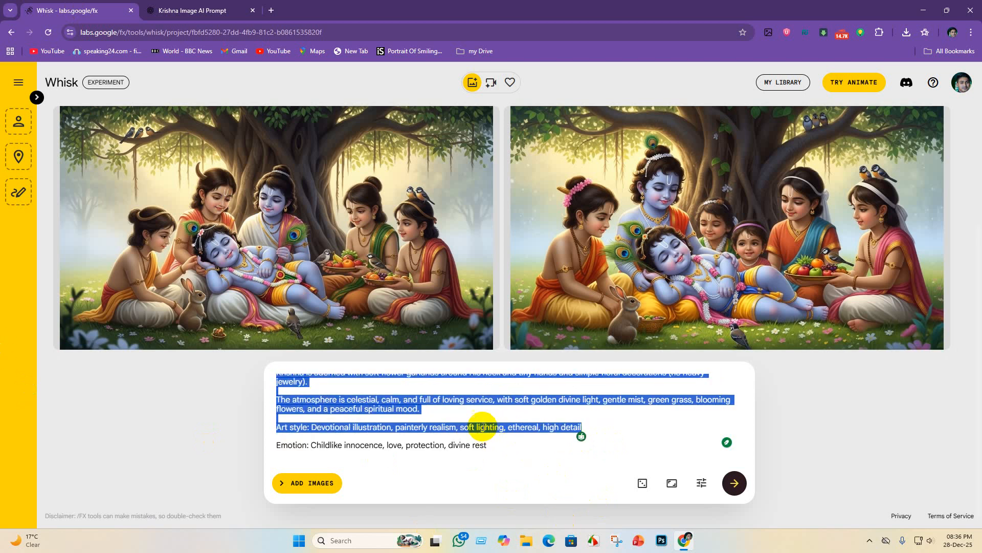
pyautogui.moveTo(479, 445); pyautogui.dragTo(40, 334)
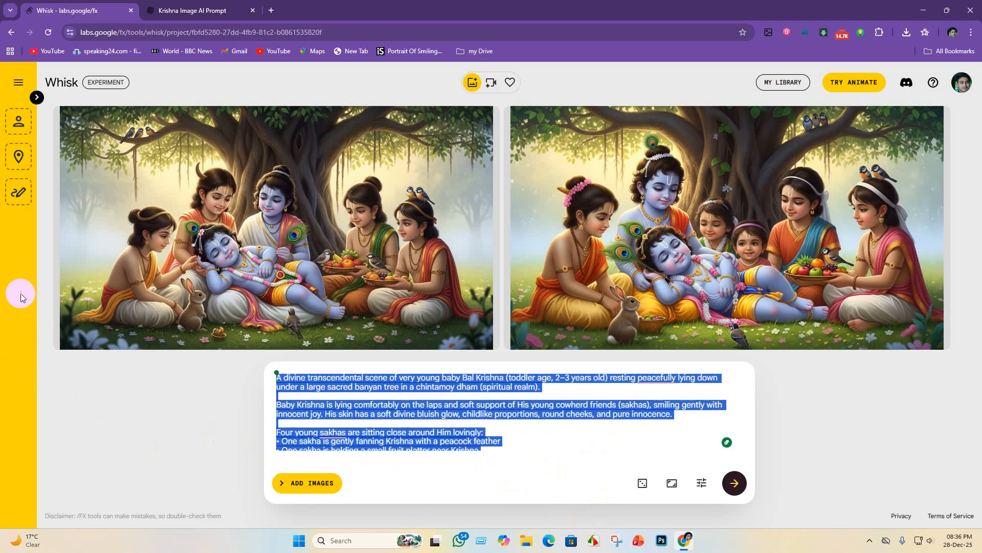
pyautogui.press('BackSpace')
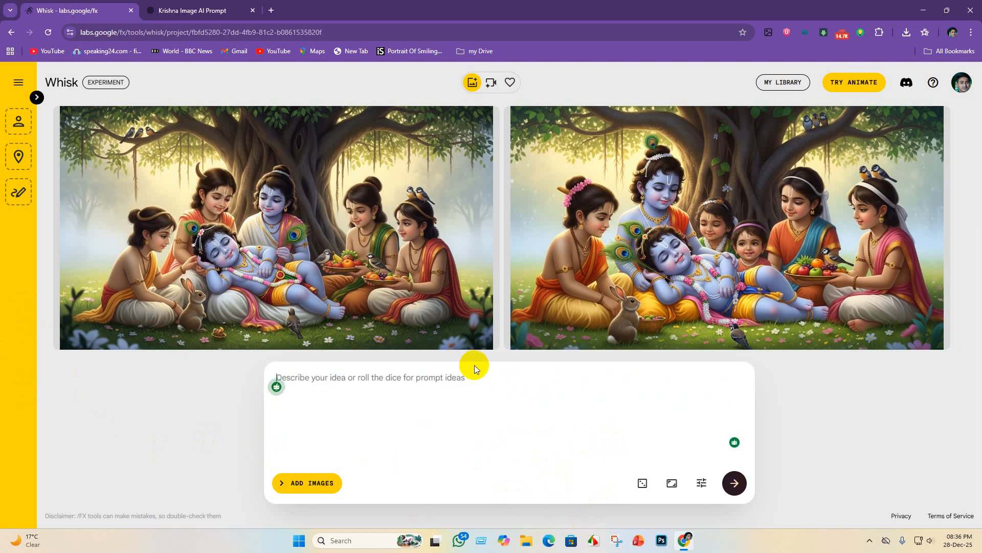
pyautogui.hotkey('ctrl', 'v')
pyautogui.press('Return')
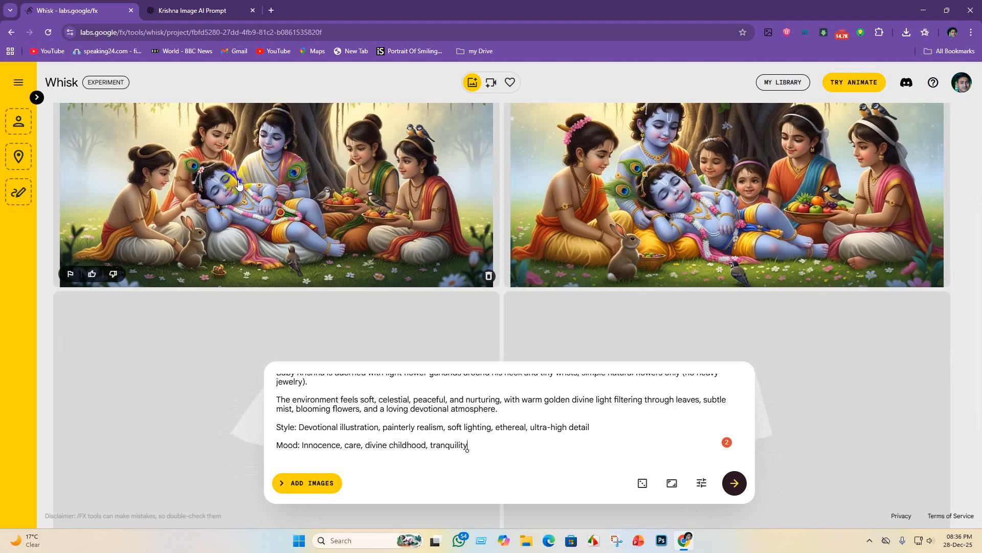
# Download the second crawling Krishna image as a JPEG into the "Krishna lila" folder on the D: drive.
pyautogui.scroll(1, 202, 159)
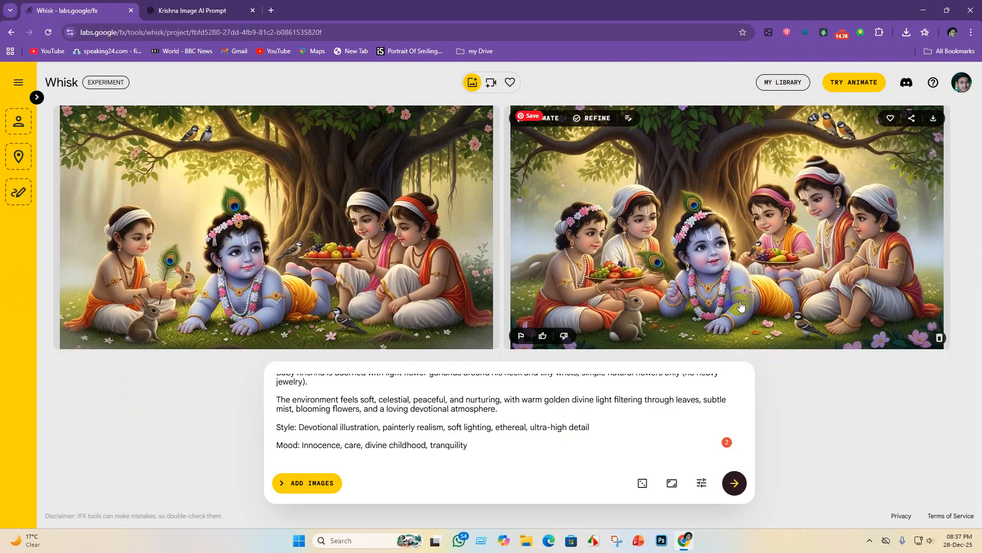
pyautogui.click(934, 123)
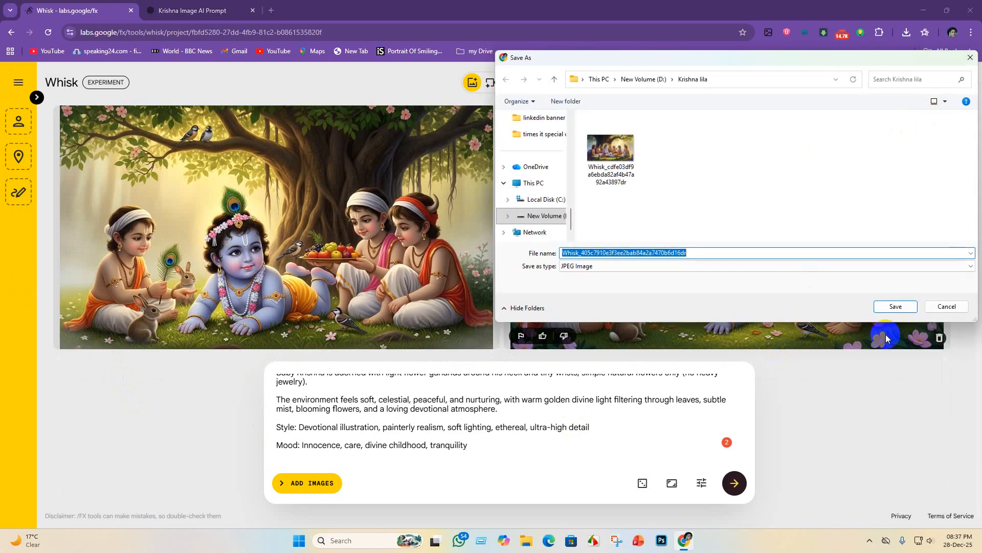
pyautogui.click(895, 306)
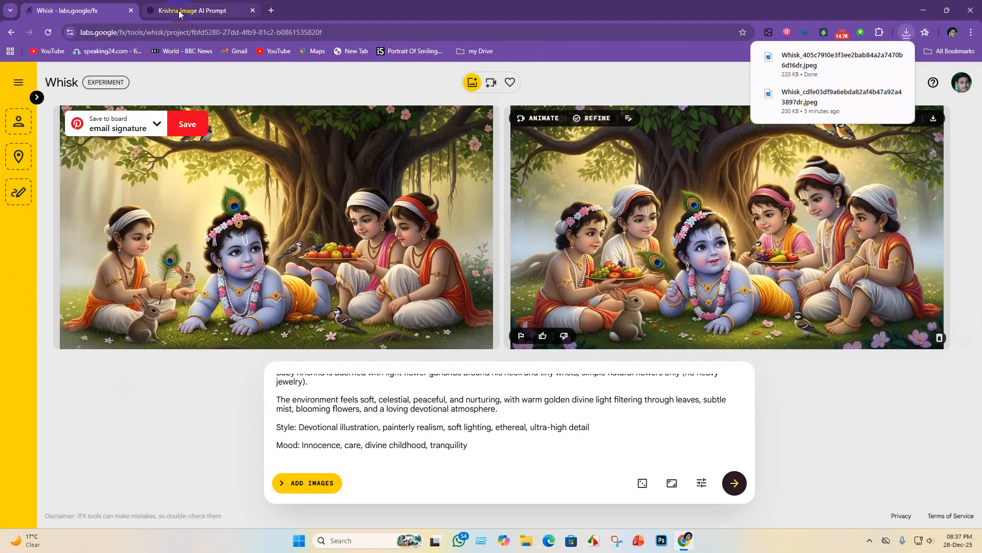
# Return to the ChatGPT conversation and send the follow-up request "oil painting".
pyautogui.click(188, 11)
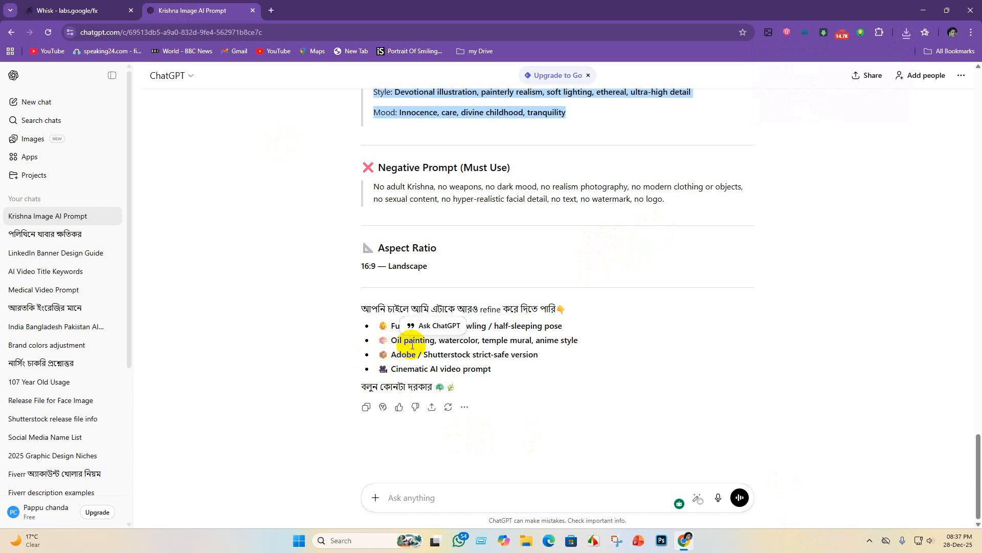
pyautogui.click(422, 497)
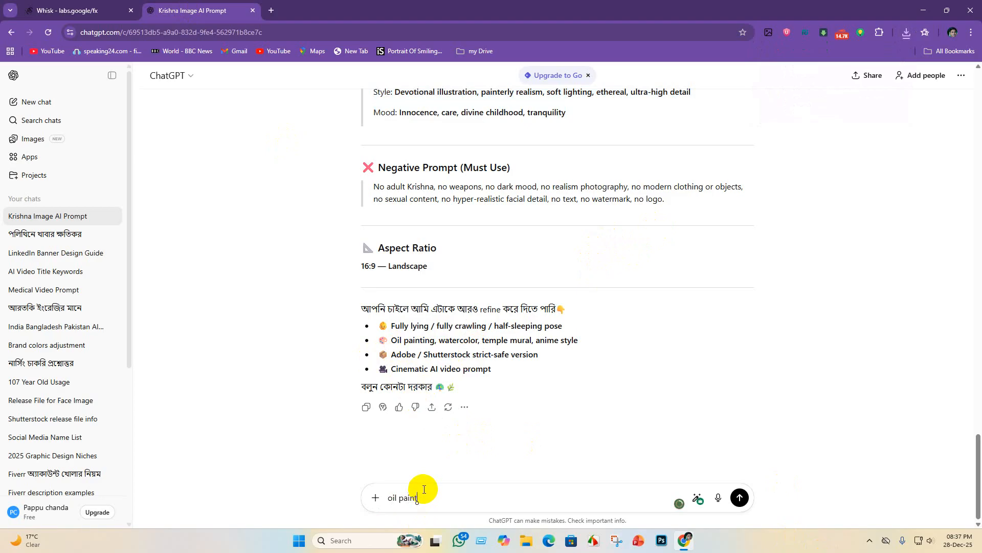
pyautogui.press('Return')
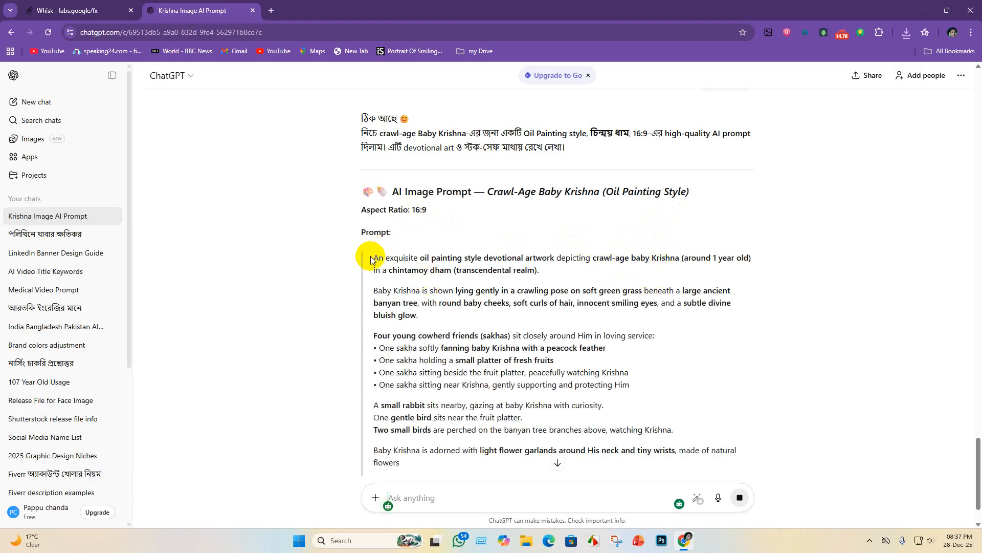
pyautogui.moveTo(370, 259); pyautogui.dragTo(763, 474)
pyautogui.scroll(-4, 772, 466)
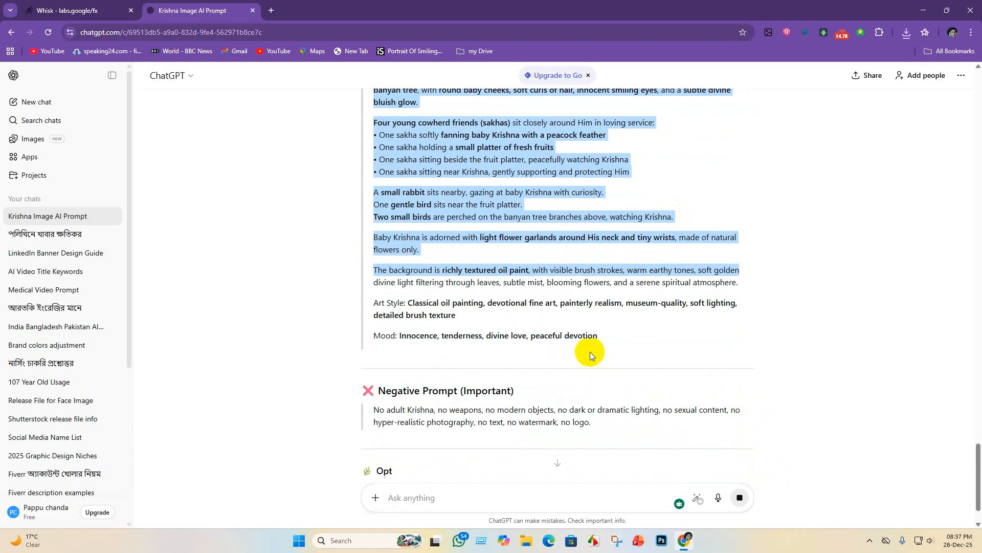
pyautogui.moveTo(594, 348); pyautogui.dragTo(271, 205)
pyautogui.hotkey('ctrl', 'c')
pyautogui.moveTo(261, 141); pyautogui.dragTo(409, 461)
pyautogui.scroll(-7, 420, 420)
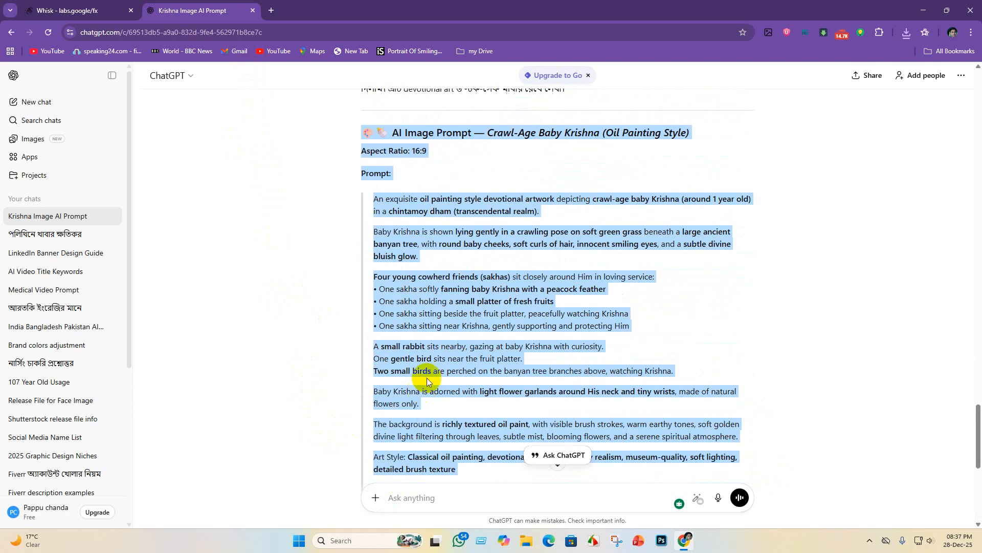
pyautogui.click(425, 309)
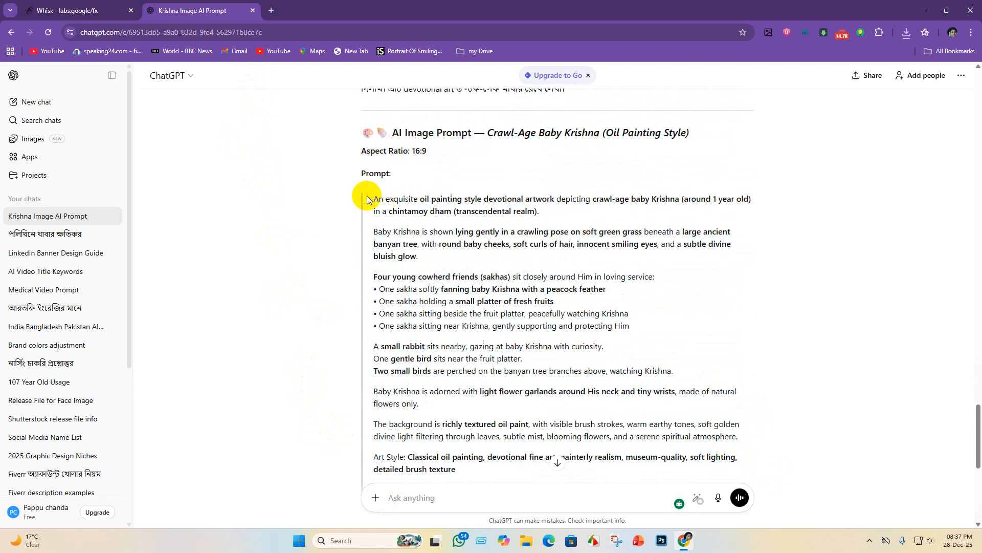
# Copy the Crawl-Age Baby Krishna (Oil Painting Style) prompt text from "An exquisite oil painting" through the Mood line.
pyautogui.moveTo(370, 199)
pyautogui.mouseDown()
pyautogui.moveTo(525, 309)
pyautogui.moveTo(440, 394)
pyautogui.moveTo(662, 468)
pyautogui.mouseUp()
pyautogui.scroll(-5, 678, 421)
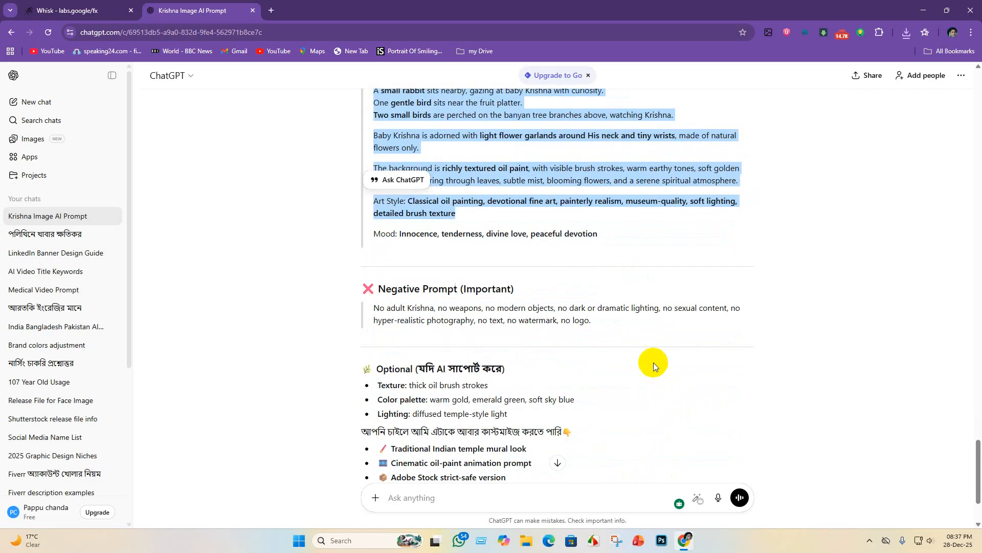
pyautogui.moveTo(613, 242); pyautogui.dragTo(364, 284)
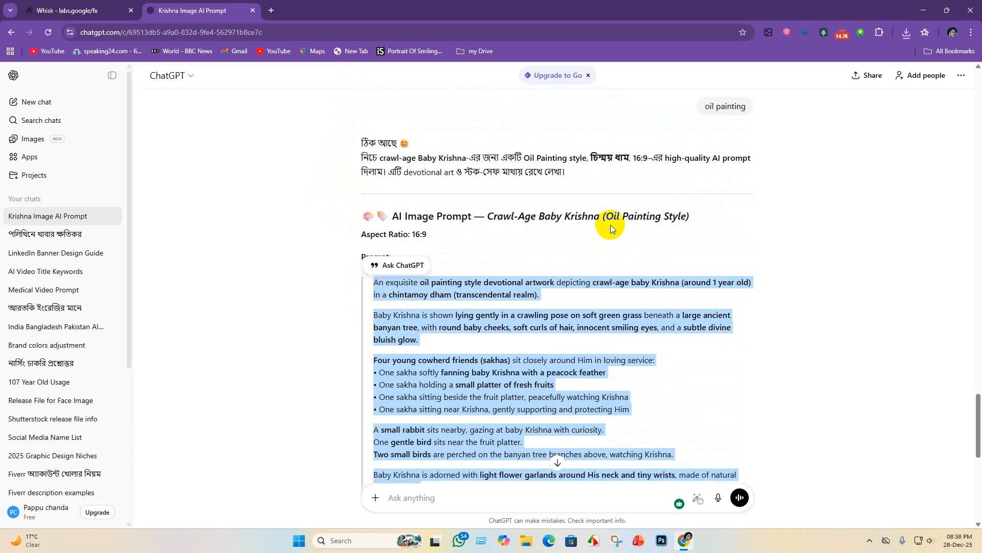
pyautogui.scroll(-9, 608, 276)
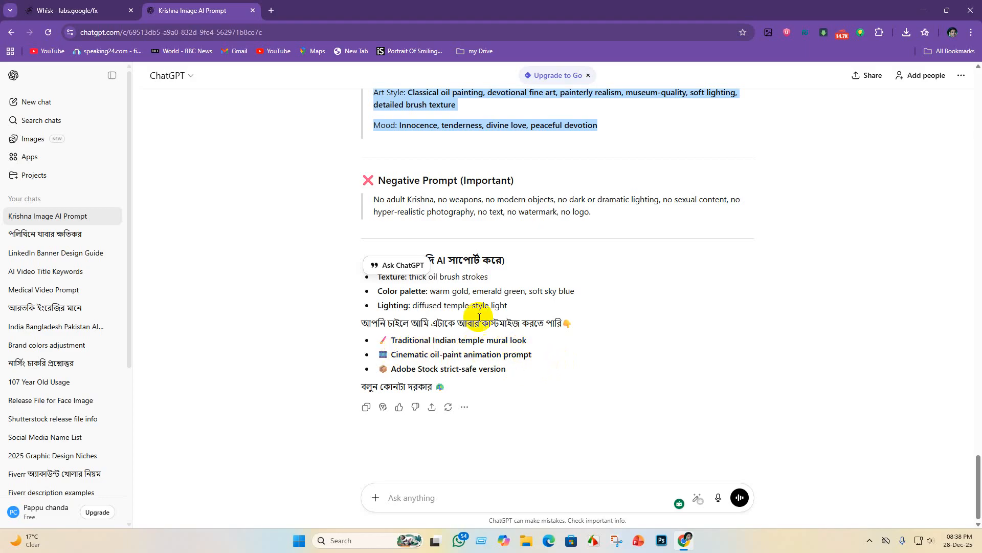
# Switch to Whisk, replace the whole prompt with the copied Crawl-Age Baby Krishna (Oil Painting Style) prompt and generate the images.
pyautogui.click(71, 10)
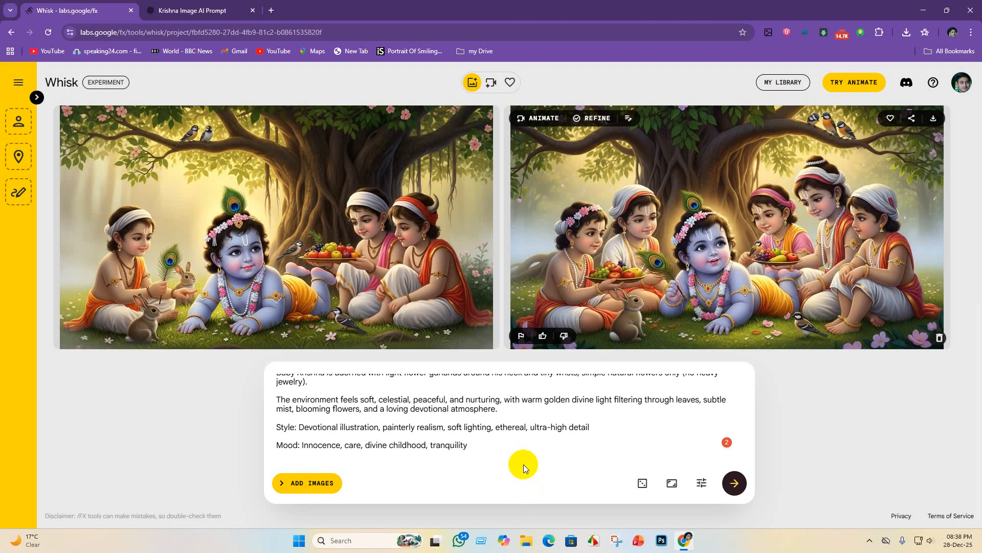
pyautogui.moveTo(467, 445); pyautogui.dragTo(104, 324)
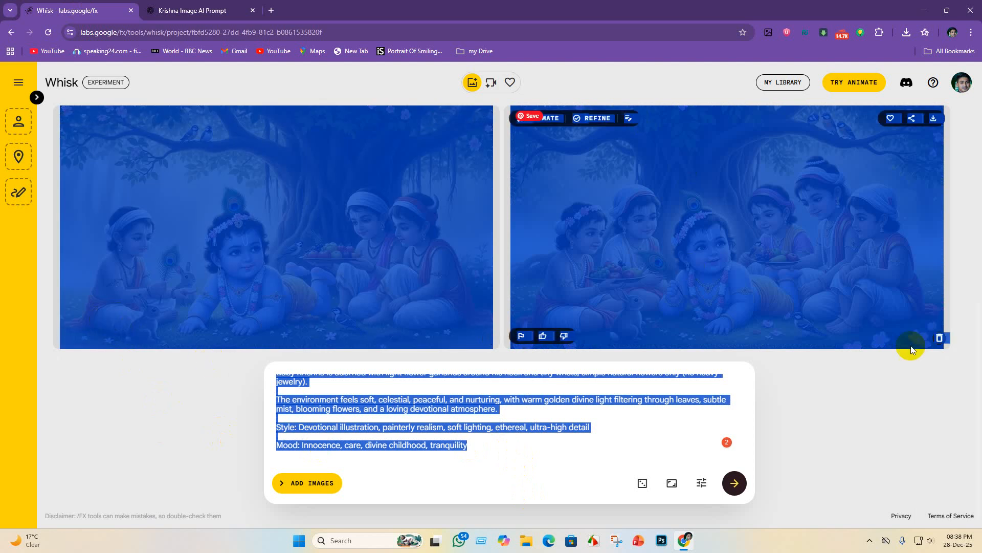
pyautogui.click(928, 392)
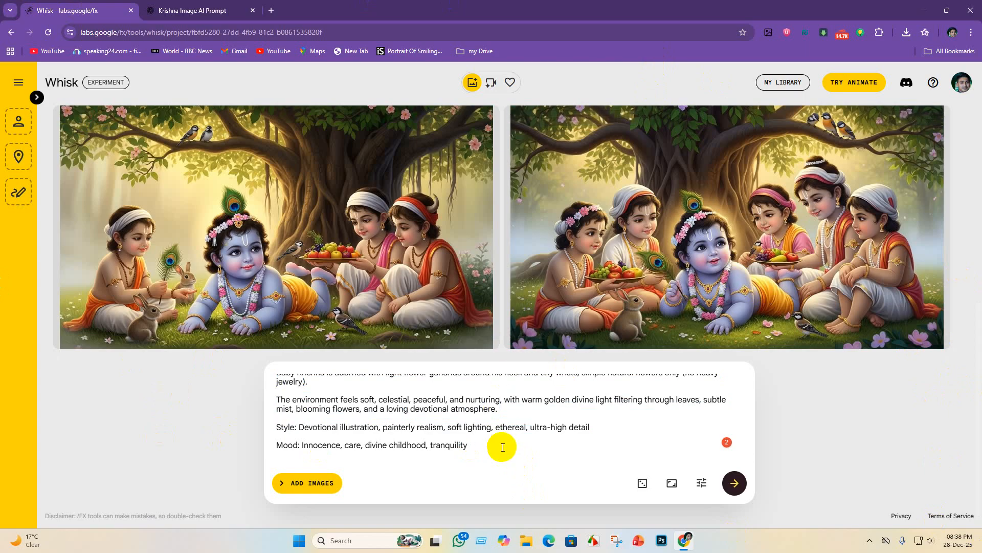
pyautogui.scroll(5, 797, 260)
pyautogui.scroll(-5, 797, 260)
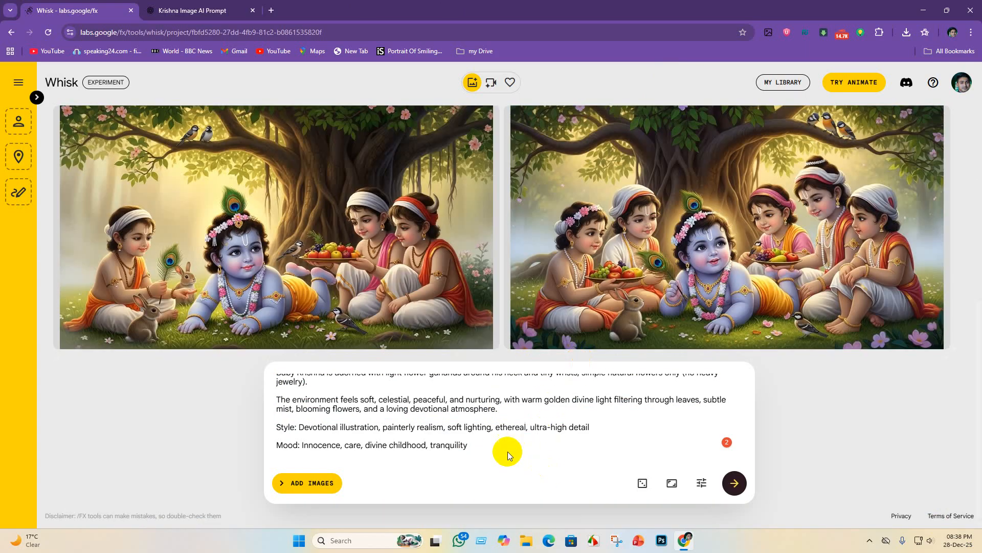
pyautogui.click(189, 374)
pyautogui.moveTo(471, 447); pyautogui.dragTo(164, 365)
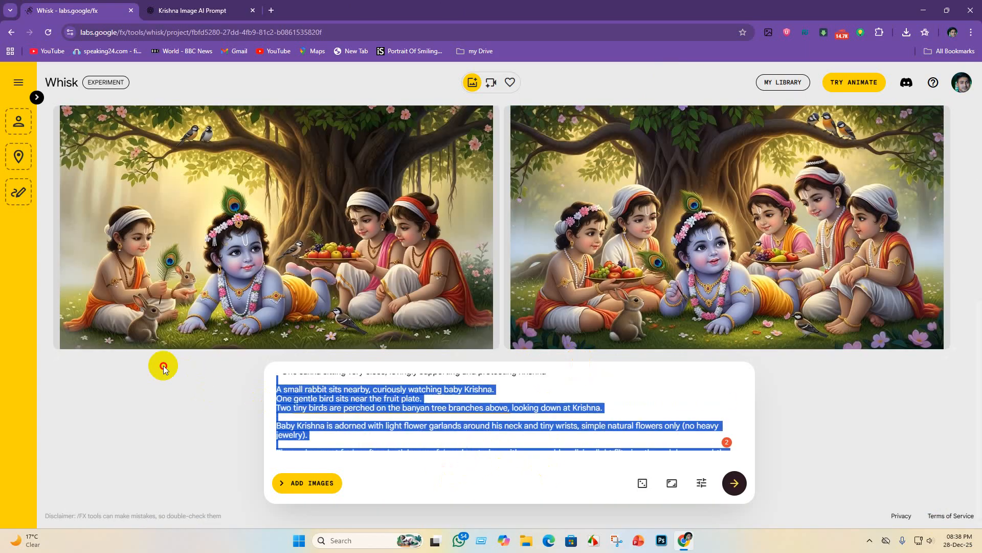
pyautogui.press('BackSpace')
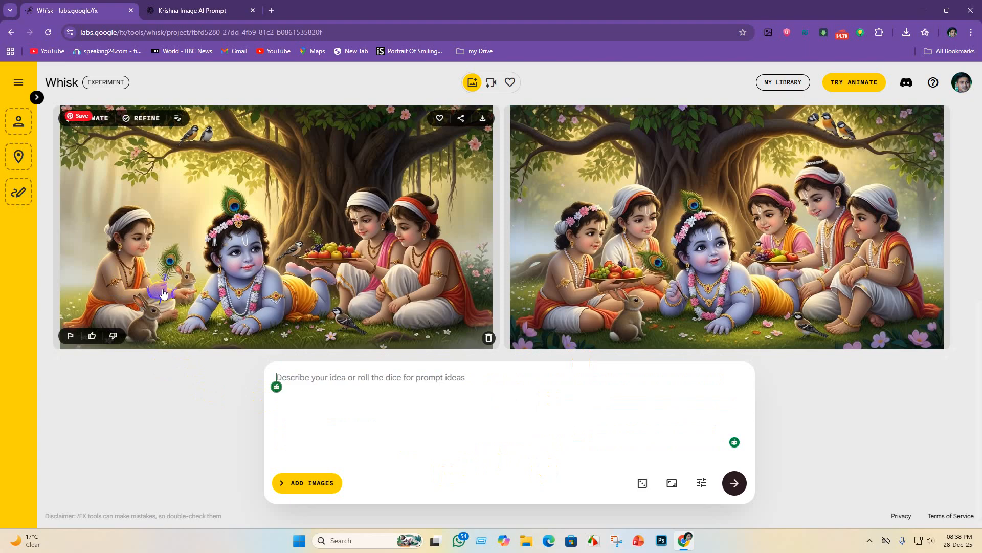
pyautogui.hotkey('ctrl', 'v')
pyautogui.press('Return')
pyautogui.rightClick(1, 517)
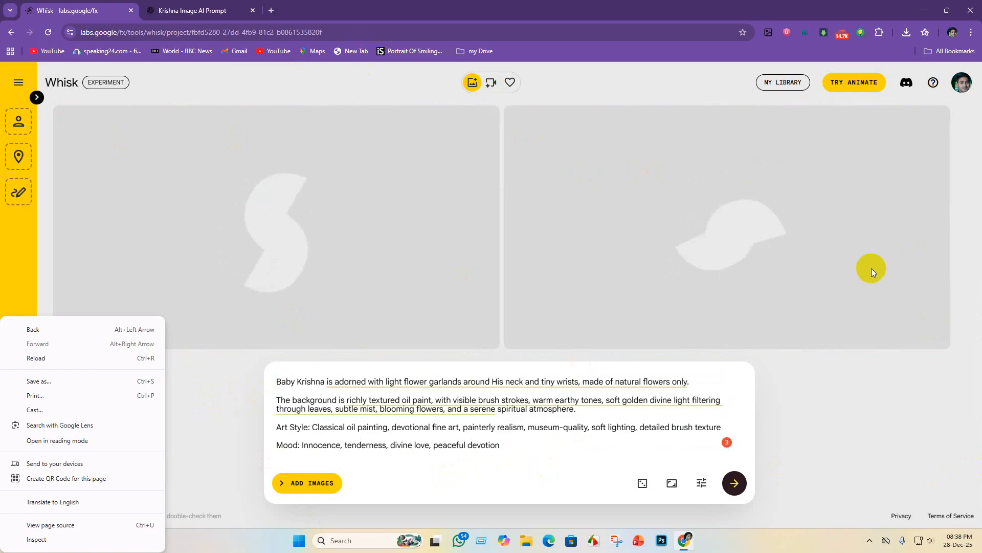
pyautogui.click(484, 198)
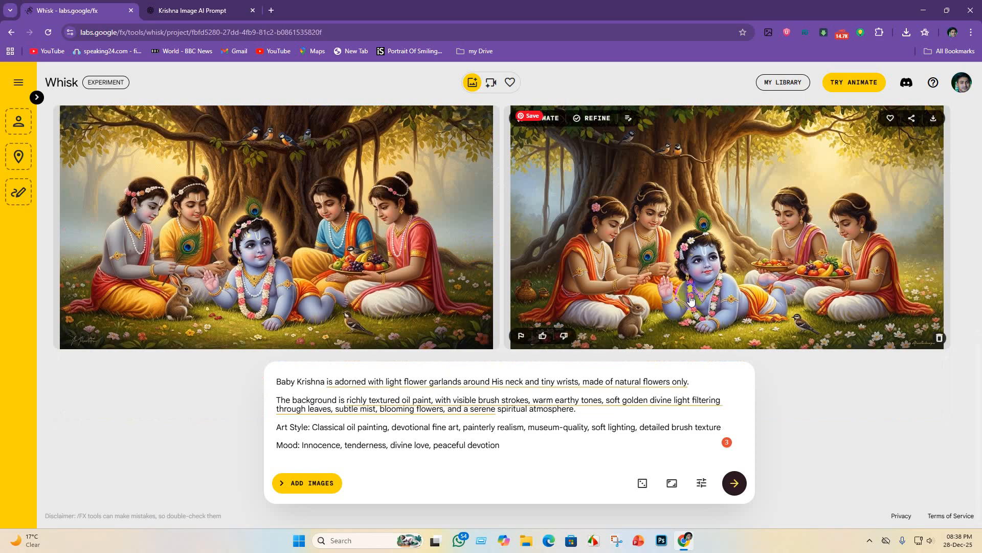
# Download the second oil-painting crawling Krishna image as a JPEG into the "Krishna lila" folder on the D: drive.
pyautogui.scroll(2, 784, 343)
pyautogui.scroll(-2, 783, 349)
pyautogui.scroll(1, 716, 309)
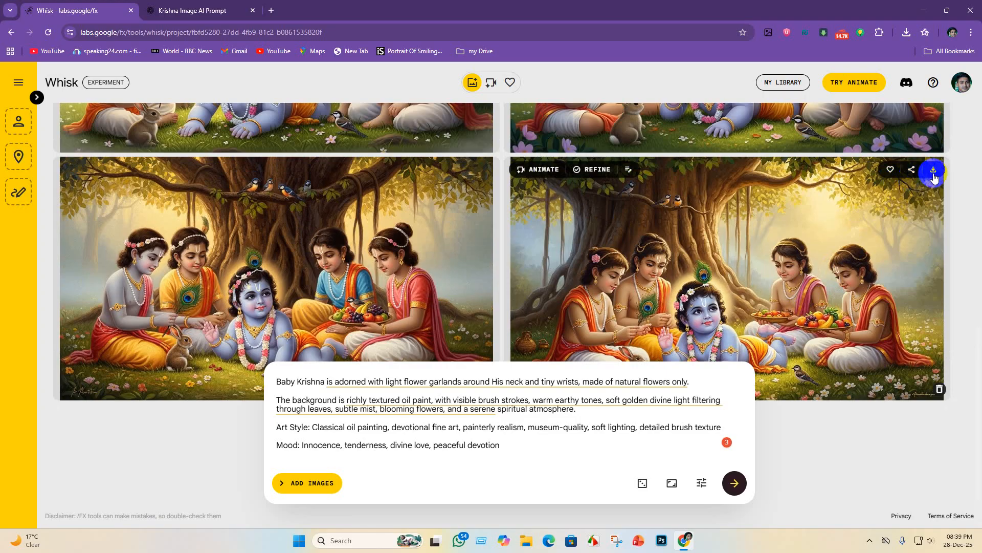
pyautogui.click(934, 171)
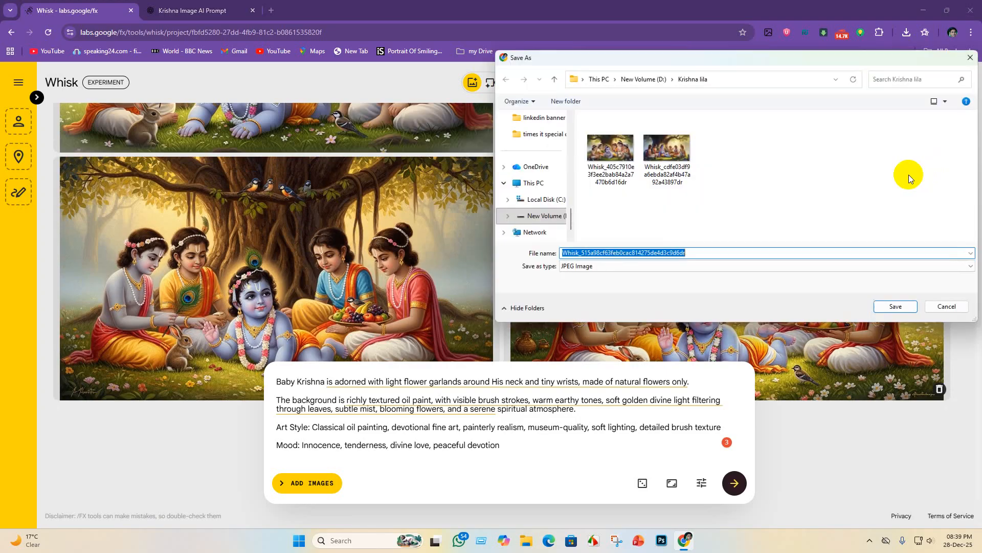
pyautogui.click(895, 306)
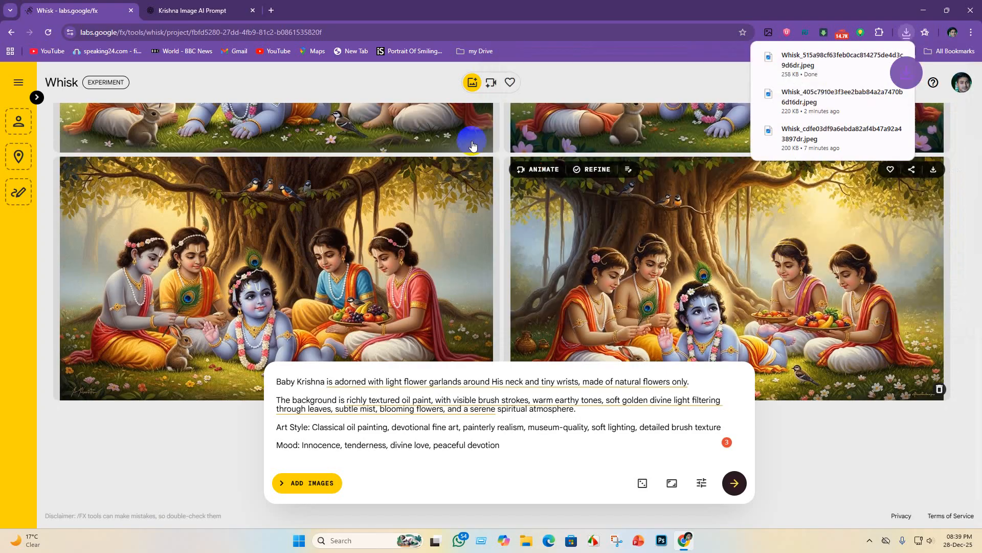
# Return to the ChatGPT conversation and review the refinement styles suggested beneath the earlier crawl-age prompt.
pyautogui.click(196, 9)
pyautogui.click(70, 5)
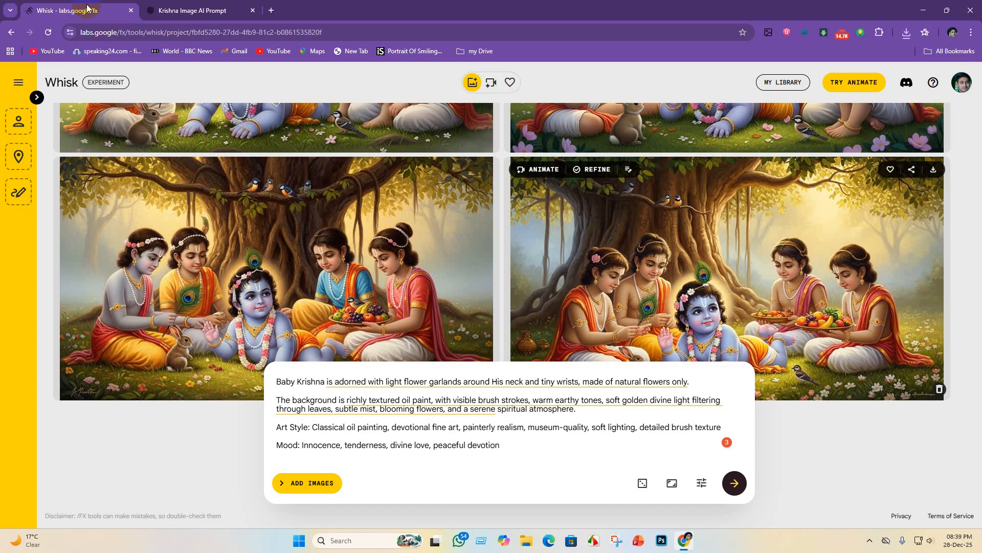
pyautogui.click(194, 13)
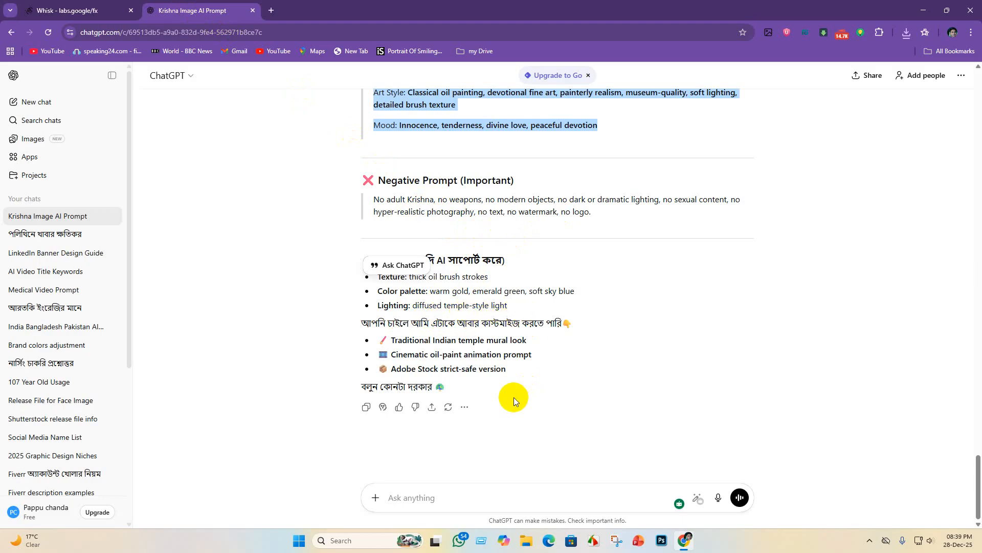
pyautogui.scroll(15, 493, 219)
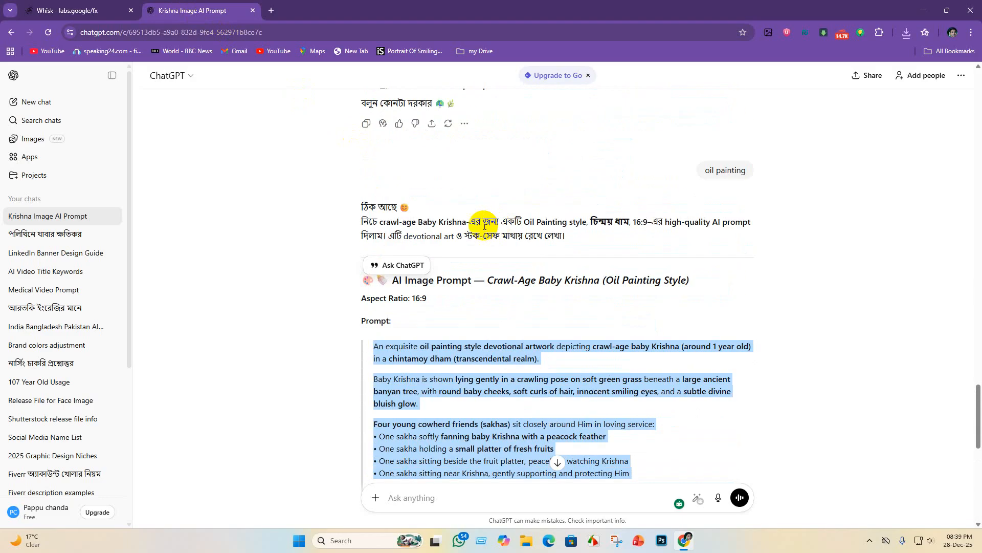
pyautogui.scroll(2, 438, 307)
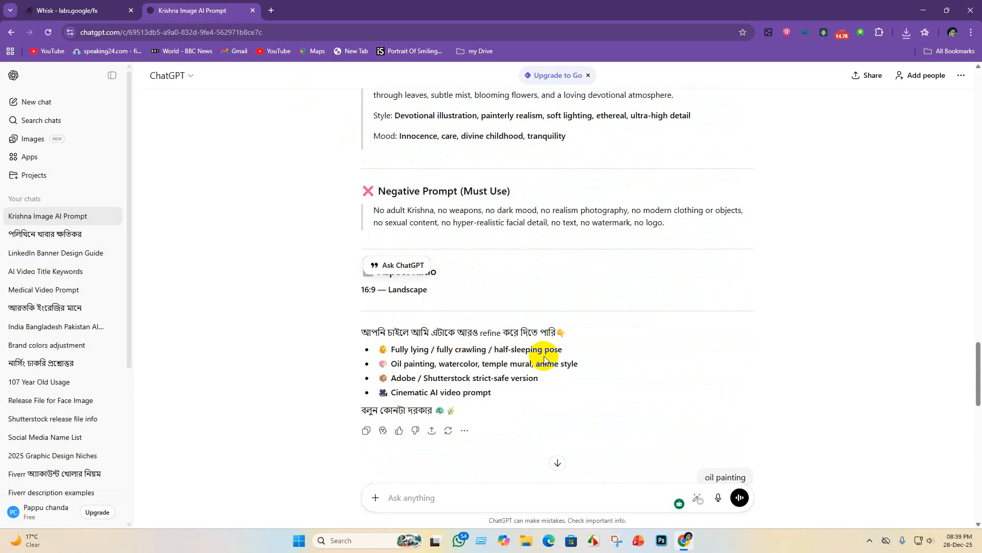
pyautogui.scroll(-1, 569, 353)
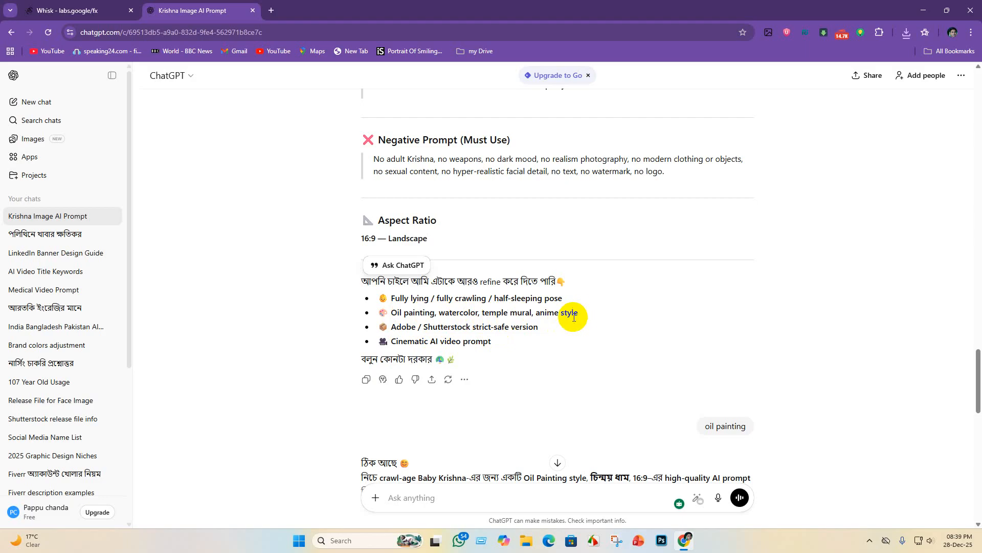
pyautogui.scroll(-10, 414, 308)
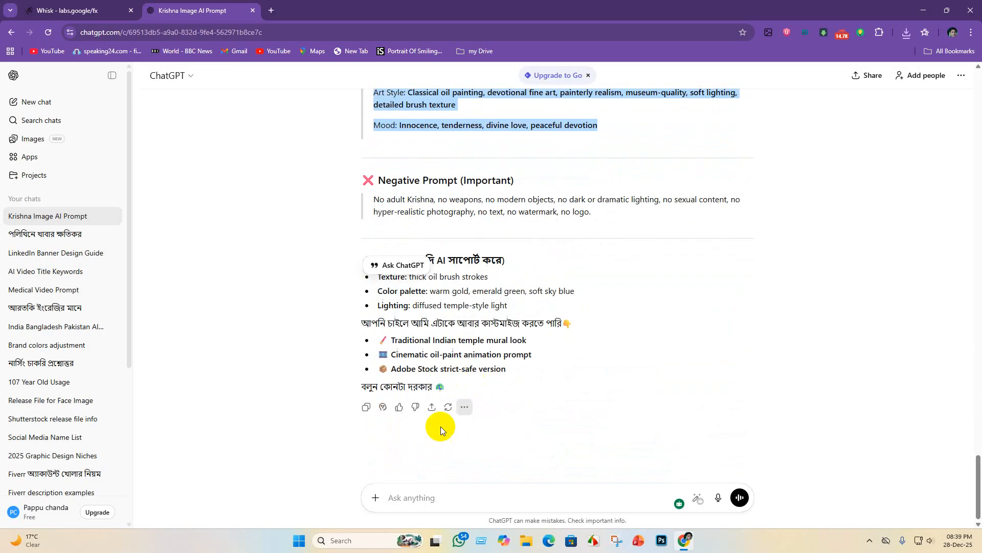
# Send the follow-up request "painting mode" in the ChatGPT conversation.
pyautogui.click(397, 494)
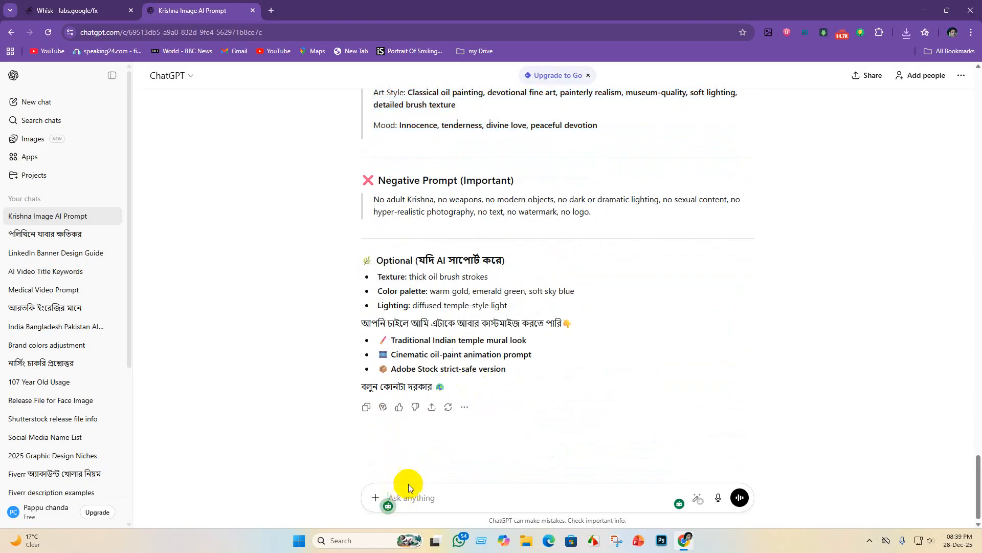
pyautogui.write('pai')
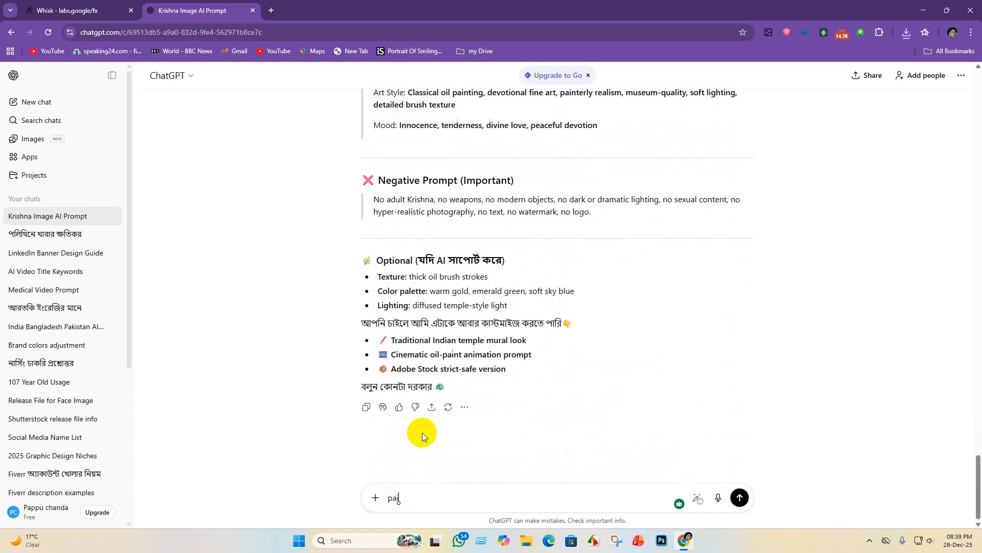
pyautogui.write('nting sty')
pyautogui.press('BackSpace')
pyautogui.press('BackSpace')
pyautogui.press('BackSpace')
pyautogui.write('mode')
pyautogui.press('Return')
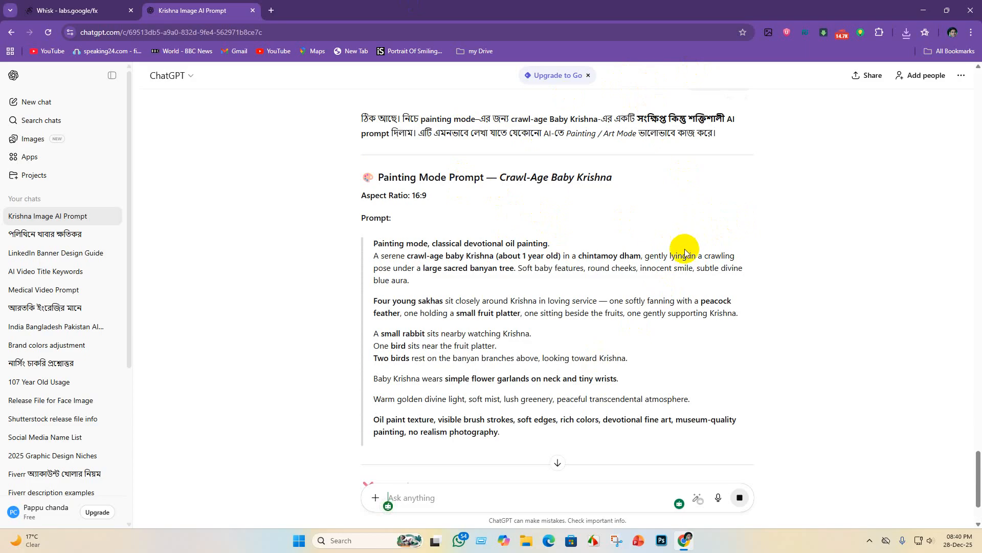
# Copy the Painting Mode Prompt for Crawl-Age Baby Krishna from "Painting mode, classical devotional oil painting" through "no realism photography".
pyautogui.scroll(-2, 686, 246)
pyautogui.scroll(1, 373, 224)
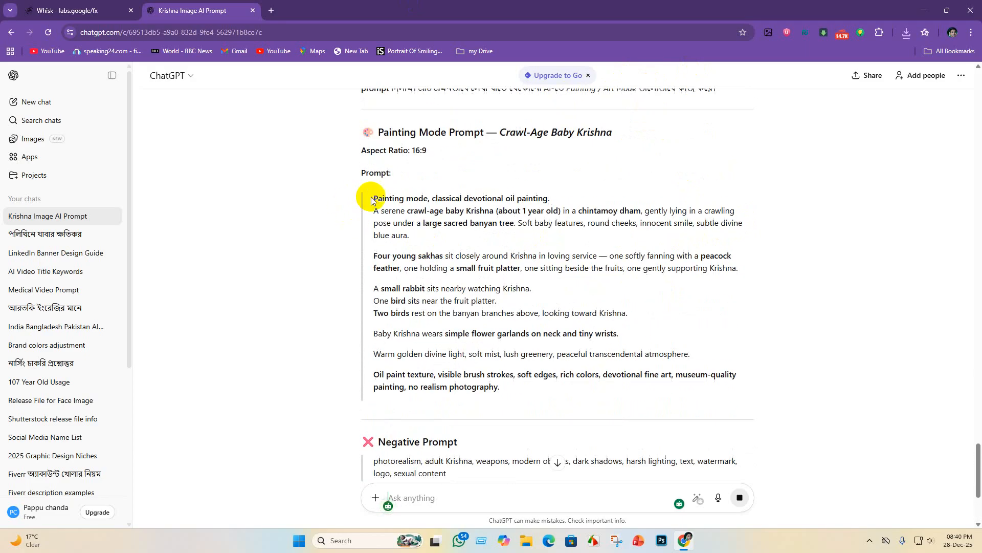
pyautogui.moveTo(371, 197)
pyautogui.mouseDown()
pyautogui.moveTo(522, 268)
pyautogui.moveTo(622, 410)
pyautogui.moveTo(640, 410)
pyautogui.mouseUp()
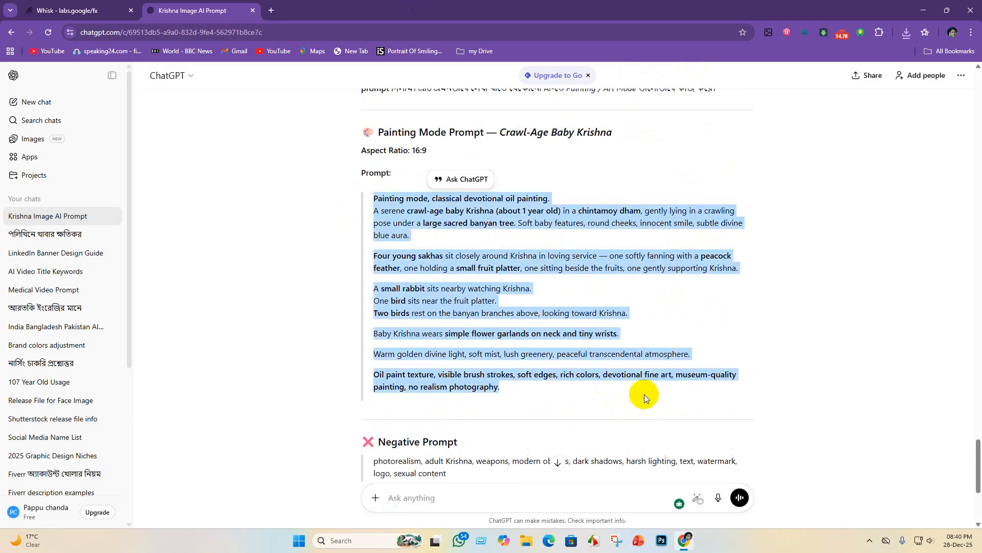
# Switch to Whisk, replace the whole prompt with the copied Painting Mode prompt and generate the images.
pyautogui.click(102, 9)
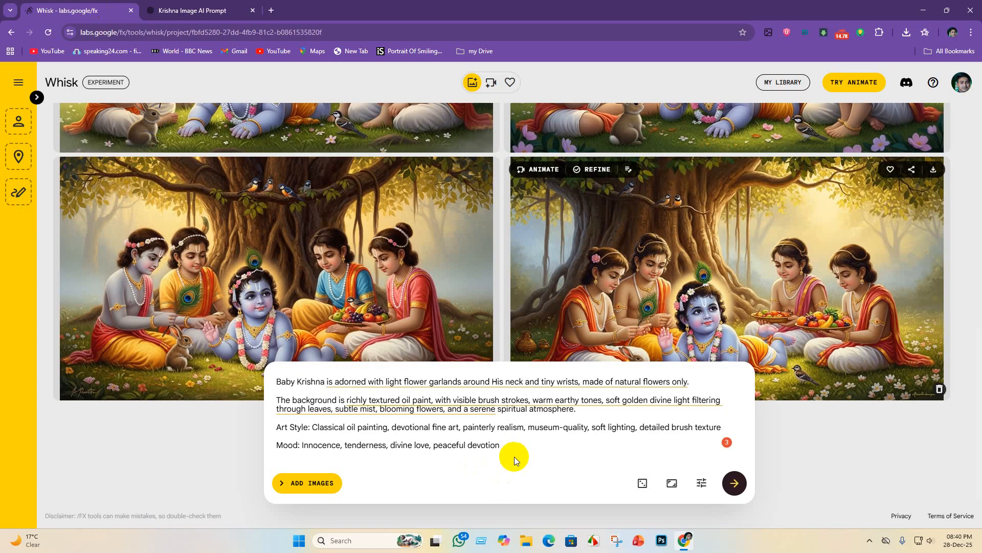
pyautogui.hotkey('ctrl', 'a')
pyautogui.click(320, 484)
pyautogui.hotkey('ctrl', 'v')
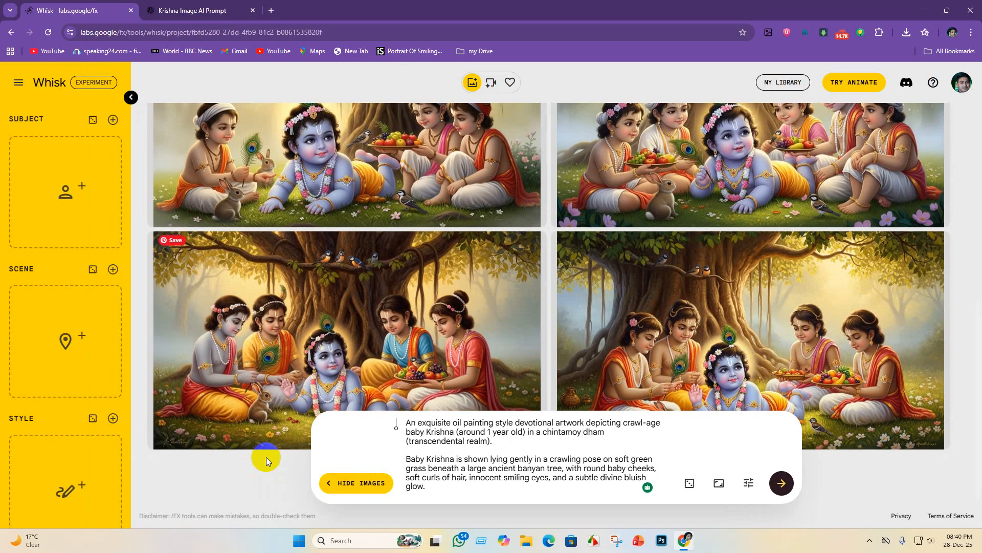
pyautogui.click(324, 481)
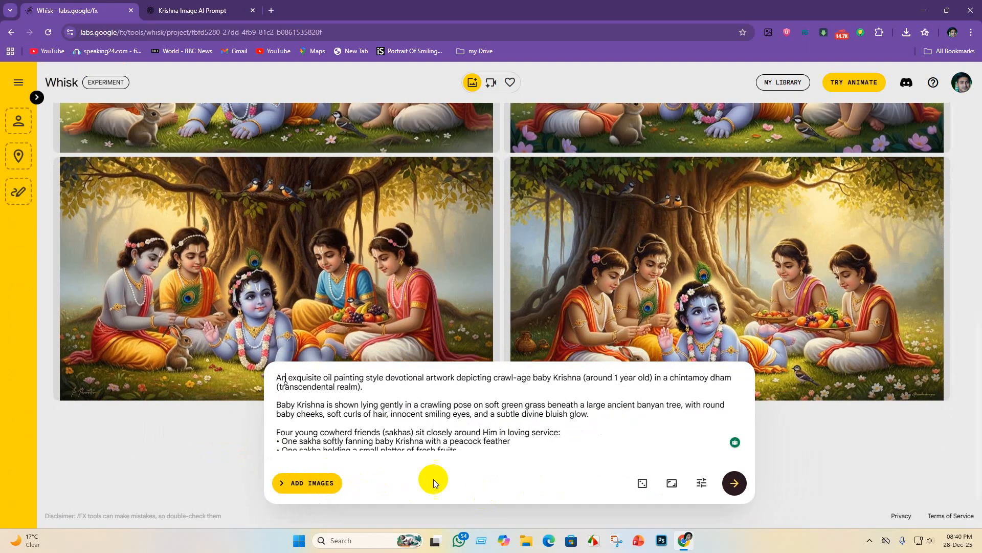
pyautogui.scroll(-5, 473, 423)
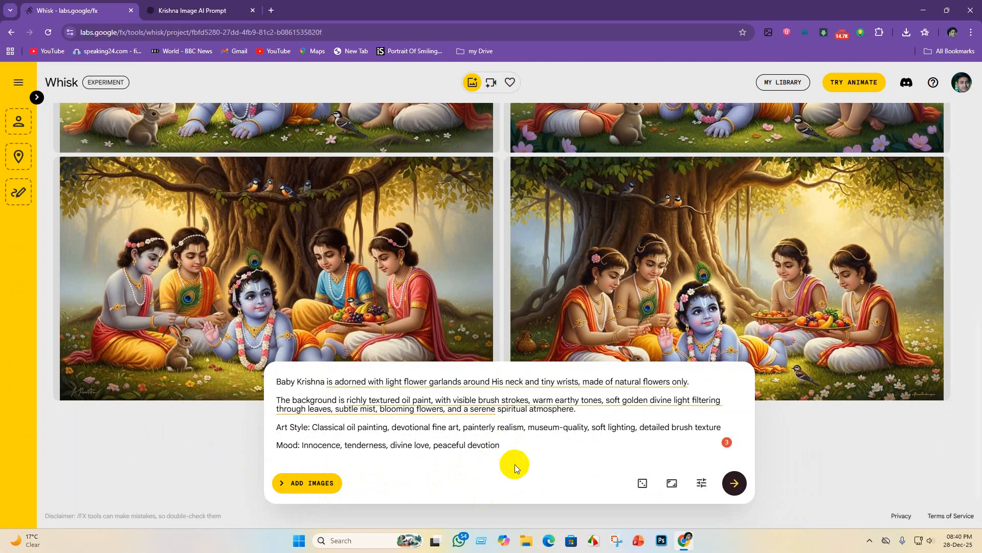
pyautogui.moveTo(509, 447); pyautogui.dragTo(225, 348)
pyautogui.press('BackSpace')
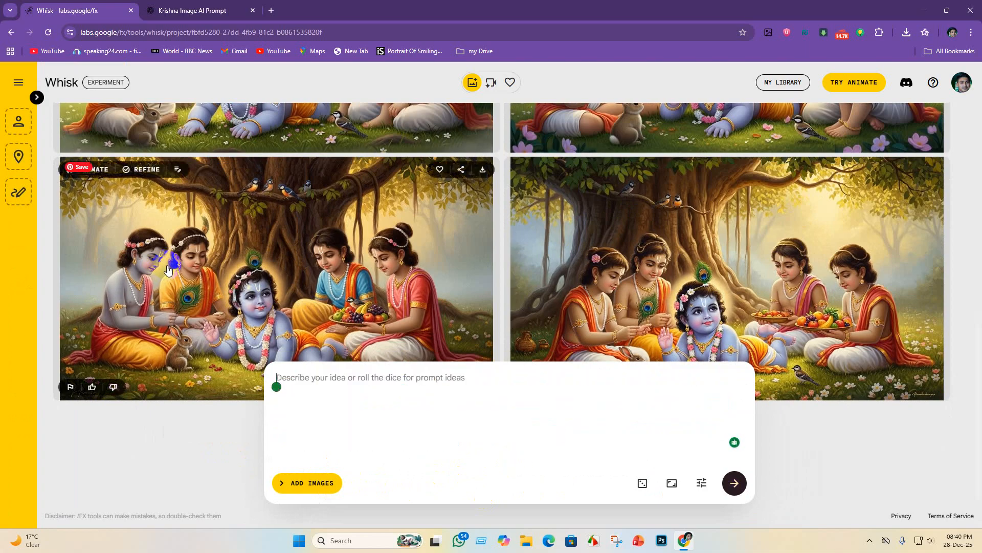
pyautogui.hotkey('ctrl', 'v')
pyautogui.press('Return')
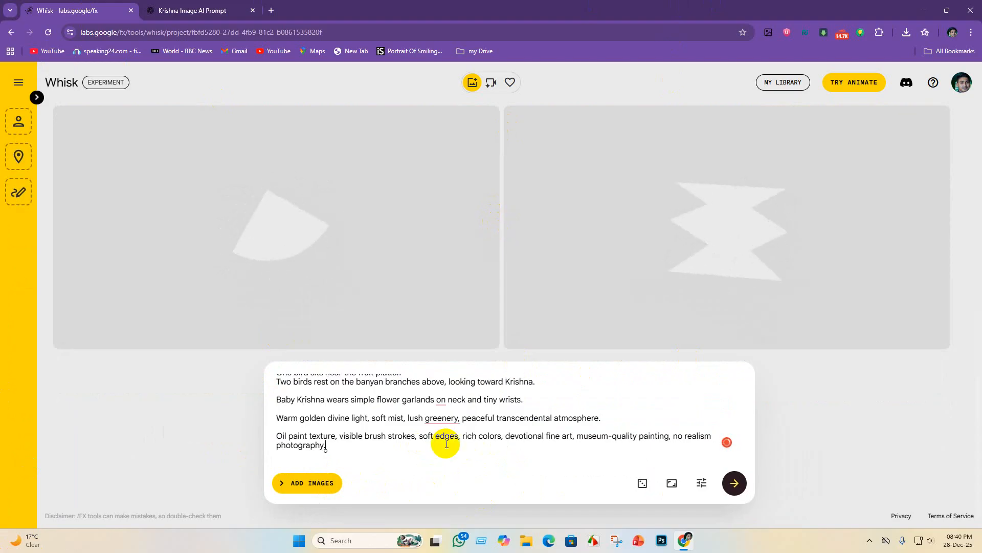
# Accept the grammar suggestions in the Whisk prompt, making the phrases read "greenery, and a peaceful" and "garlands on his neck".
pyautogui.click(440, 422)
pyautogui.click(449, 449)
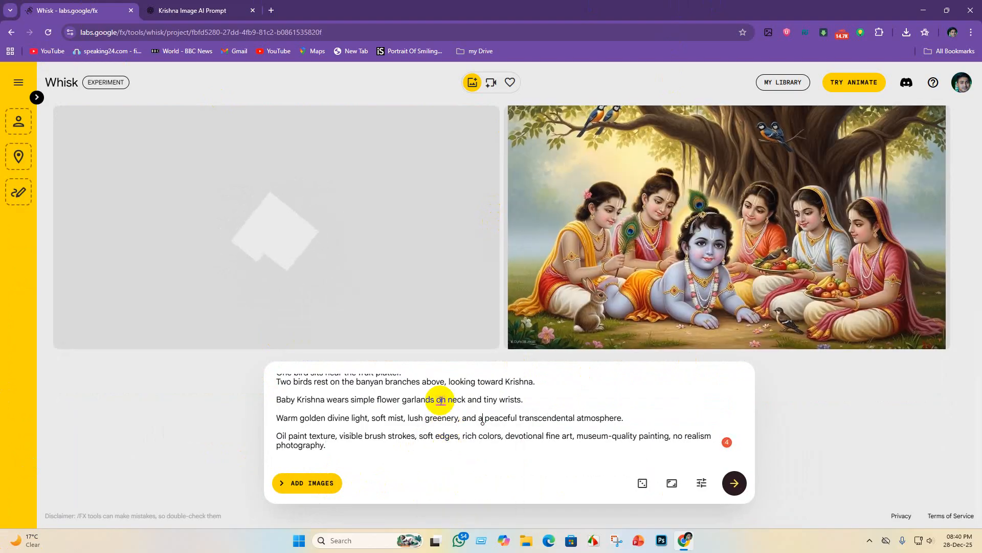
pyautogui.click(440, 400)
pyautogui.click(449, 430)
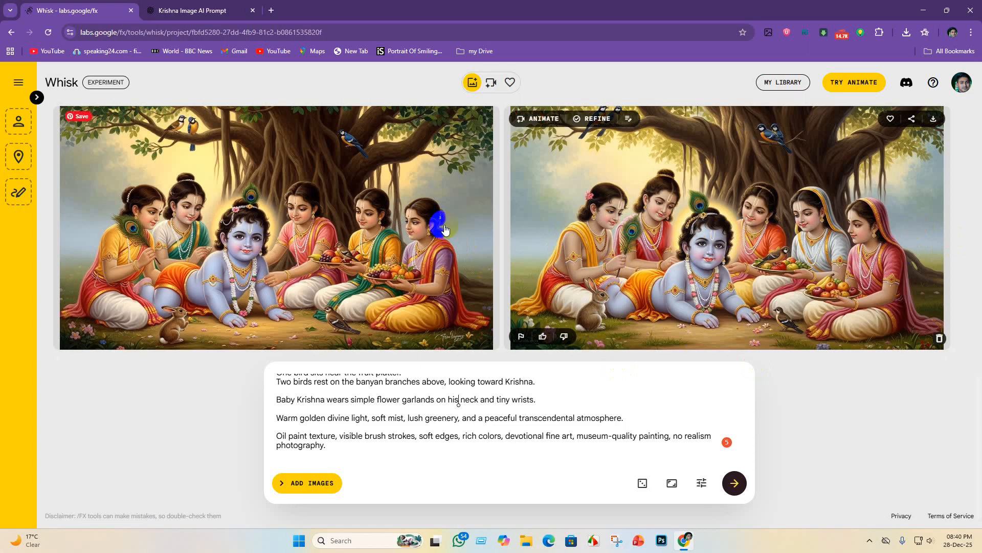
# Examine the two newly generated painting-mode Krishna images and compare them with the earlier oil-painting results.
pyautogui.scroll(1, 299, 258)
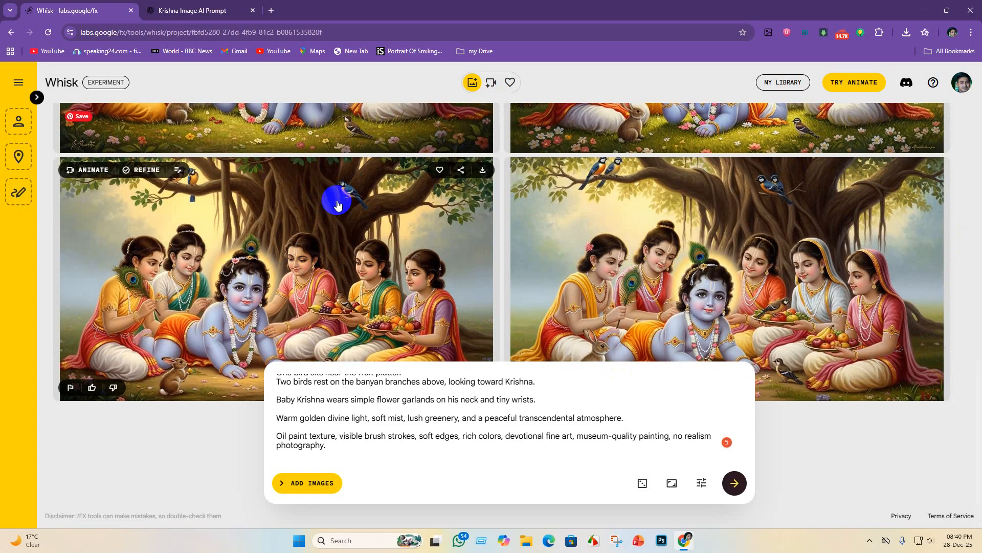
pyautogui.scroll(1, 209, 284)
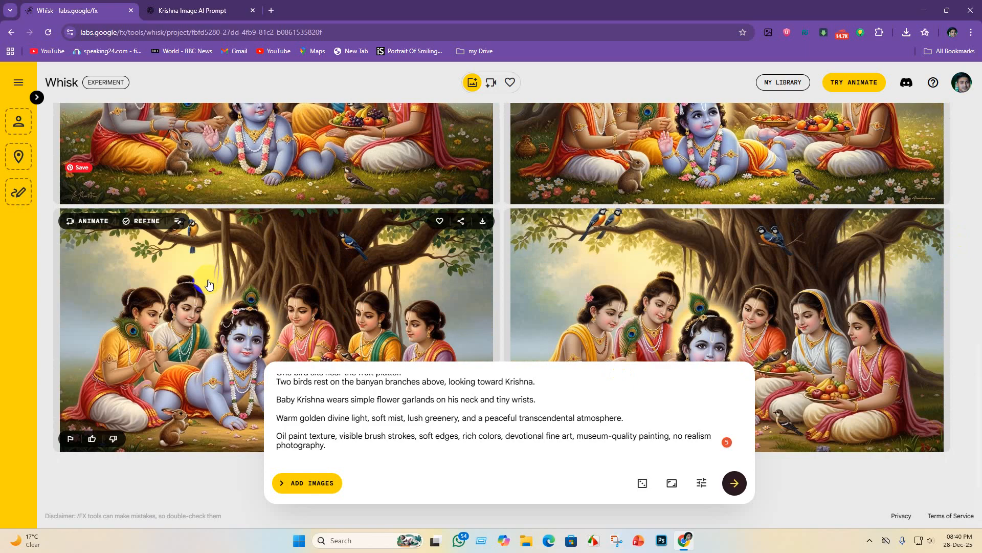
pyautogui.scroll(-2, 248, 285)
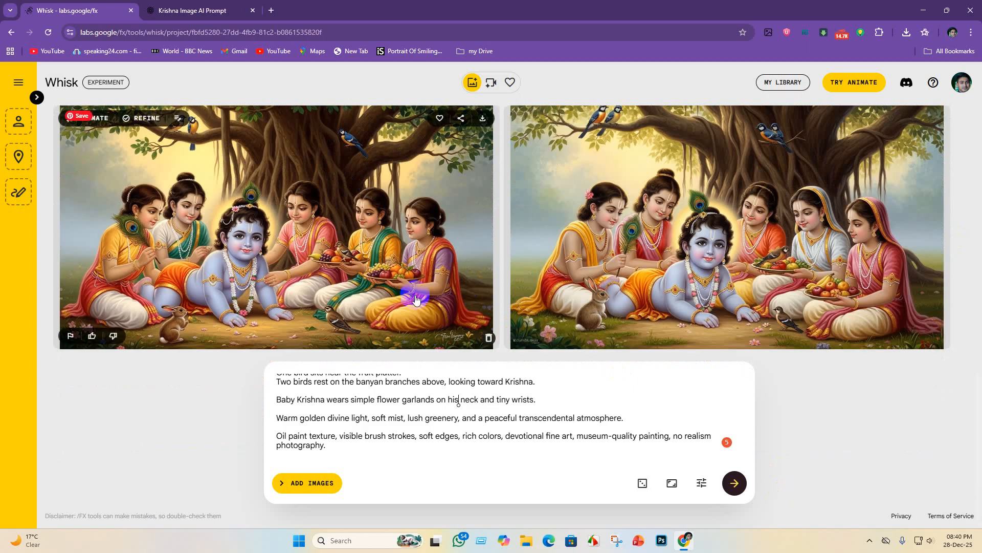
pyautogui.scroll(4, 588, 256)
pyautogui.scroll(-4, 566, 219)
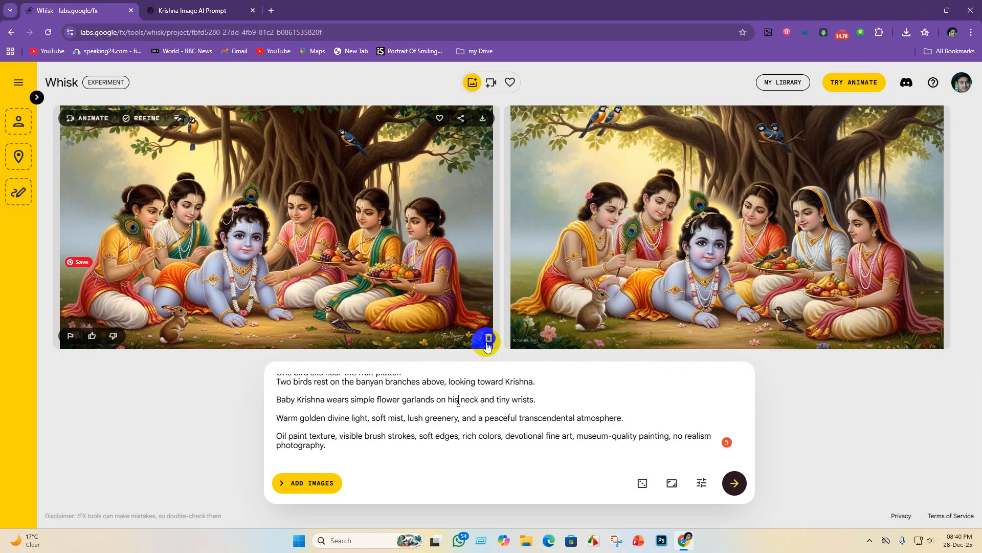
# Switch to the Krishna chat in ChatGPT and send the follow-up request "only boy friend".
pyautogui.click(255, 5)
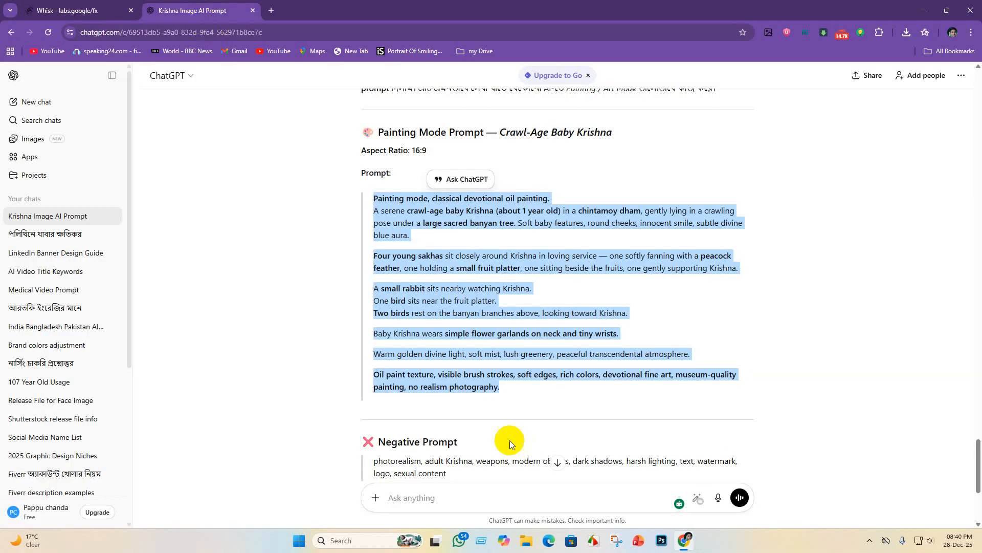
pyautogui.scroll(-5, 510, 440)
pyautogui.click(425, 496)
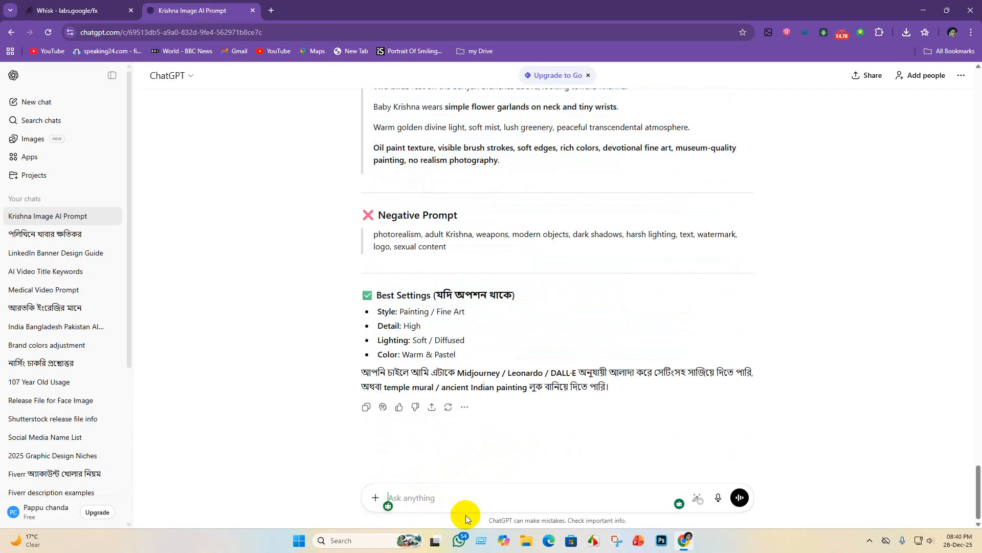
pyautogui.write('only bo')
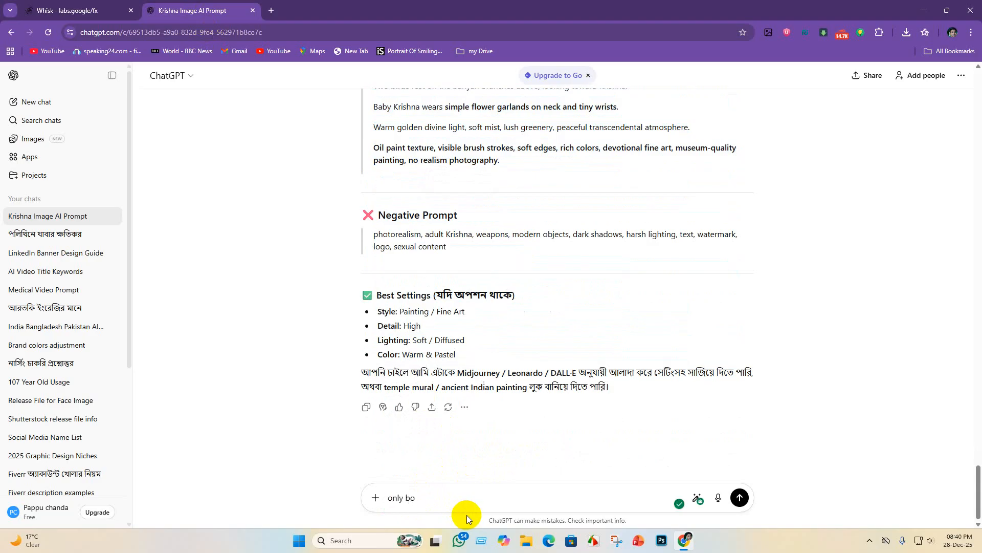
pyautogui.write('y feien')
pyautogui.press('BackSpace')
pyautogui.press('BackSpace')
pyautogui.press('BackSpace')
pyautogui.press('BackSpace')
pyautogui.press('BackSpace')
pyautogui.write('riend')
pyautogui.press('Return')
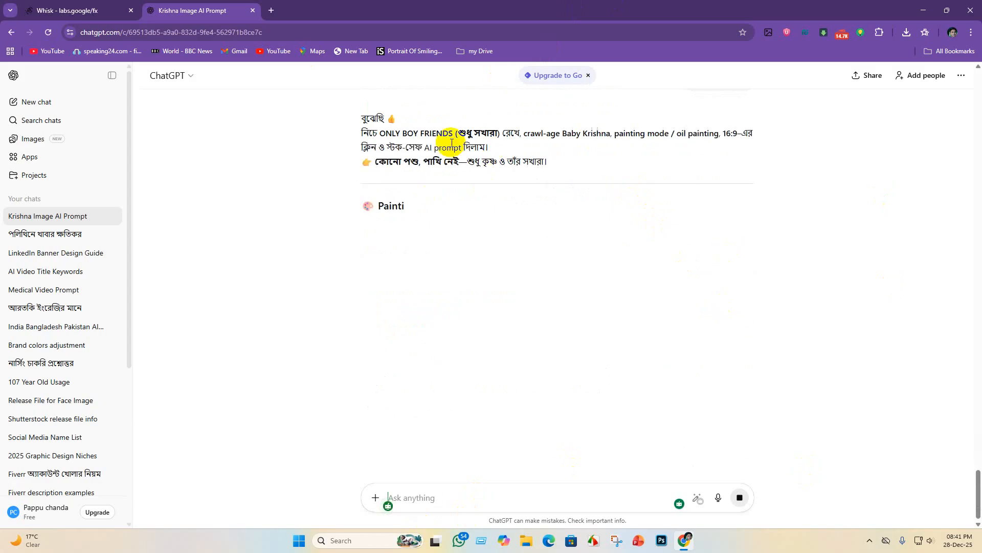
# Copy the Only Boy Friends prompt text from "Painting mode, classical devotional oil painting" through "Mood: Innocence, love, care, divine childhood".
pyautogui.moveTo(460, 134); pyautogui.dragTo(495, 129)
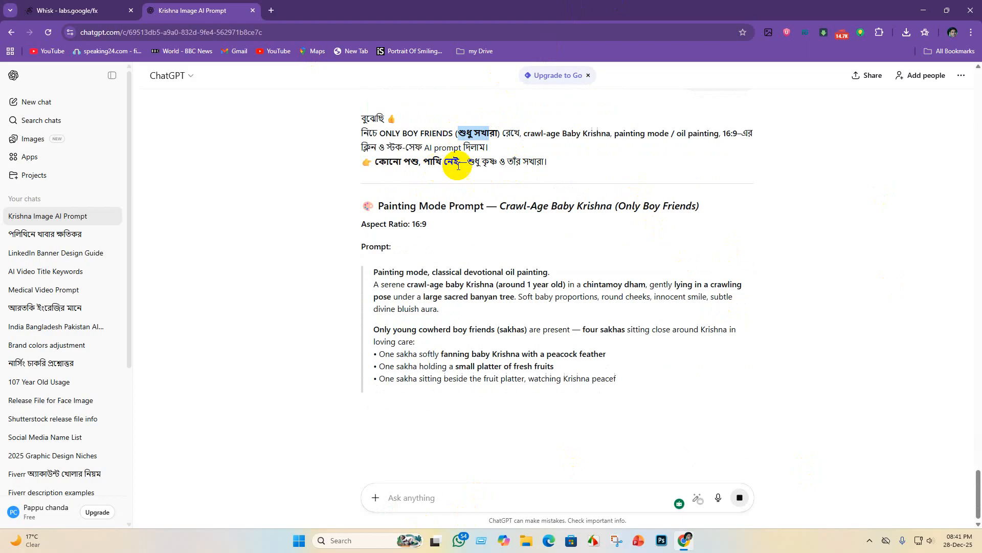
pyautogui.scroll(-1, 622, 210)
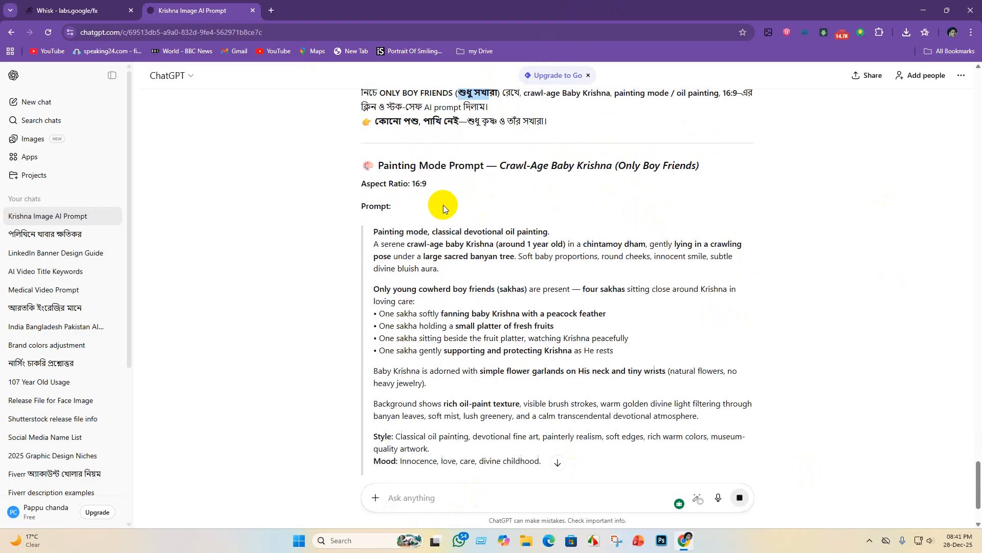
pyautogui.scroll(-3, 443, 208)
pyautogui.scroll(3, 425, 225)
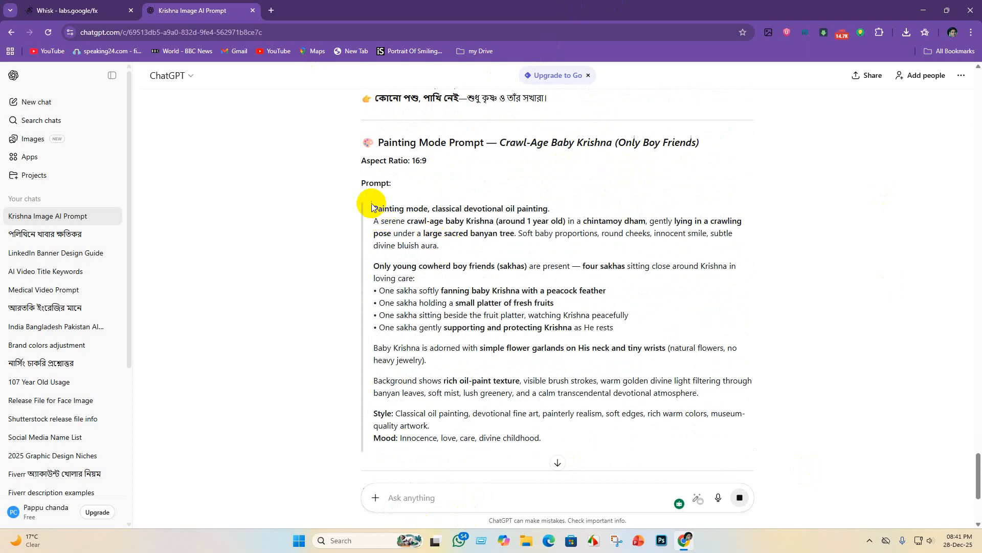
pyautogui.moveTo(372, 207)
pyautogui.mouseDown()
pyautogui.moveTo(575, 391)
pyautogui.moveTo(597, 435)
pyautogui.moveTo(603, 427)
pyautogui.mouseUp()
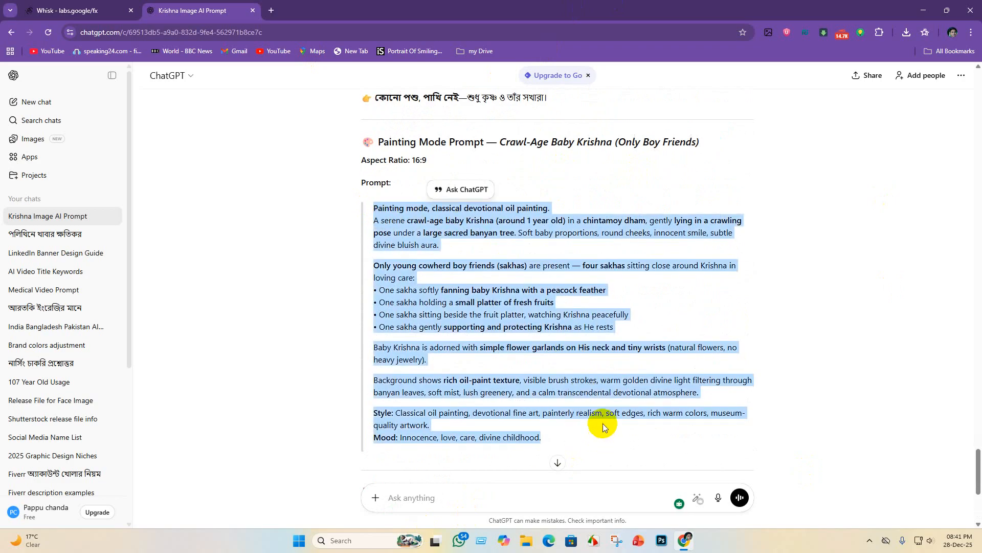
pyautogui.scroll(-4, 603, 428)
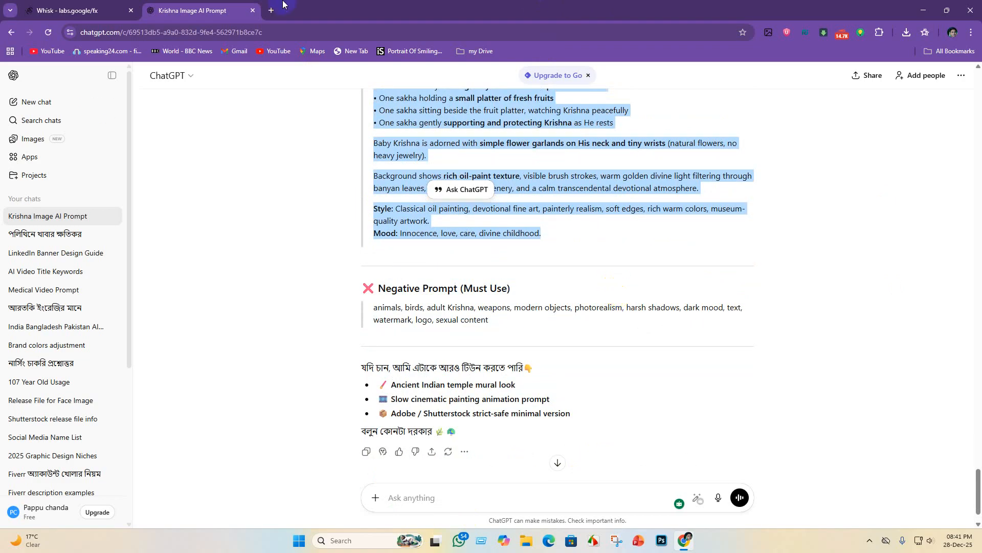
# Switch to Whisk, replace the old prompt with the copied Only Boy Friends prompt and generate the images.
pyautogui.click(76, 10)
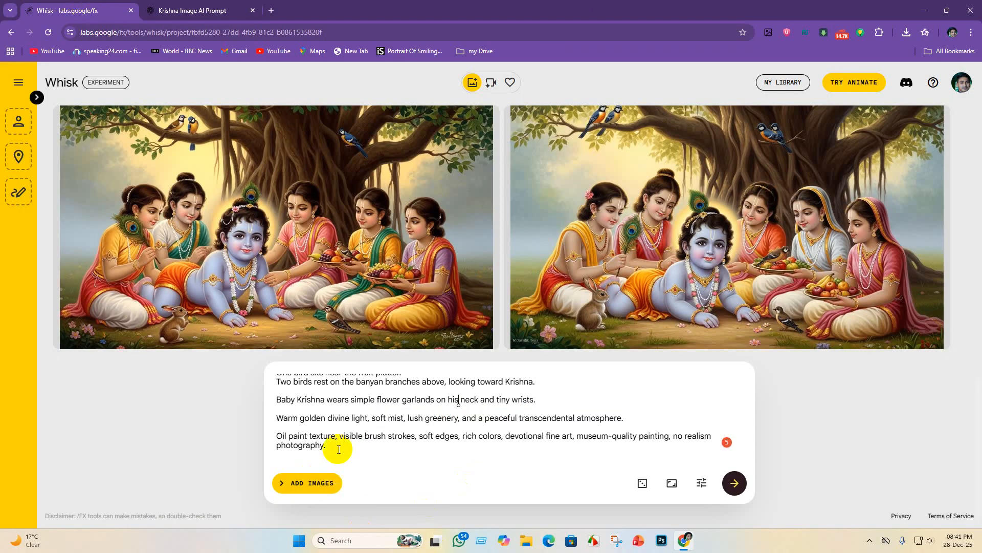
pyautogui.moveTo(328, 446); pyautogui.dragTo(162, 329)
pyautogui.press('BackSpace')
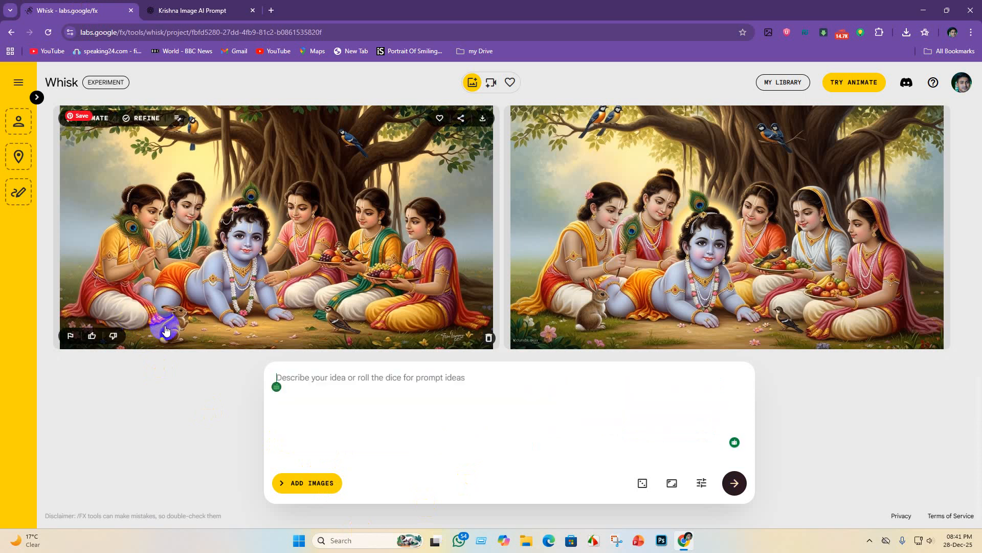
pyautogui.hotkey('ctrl', 'v')
pyautogui.press('Return')
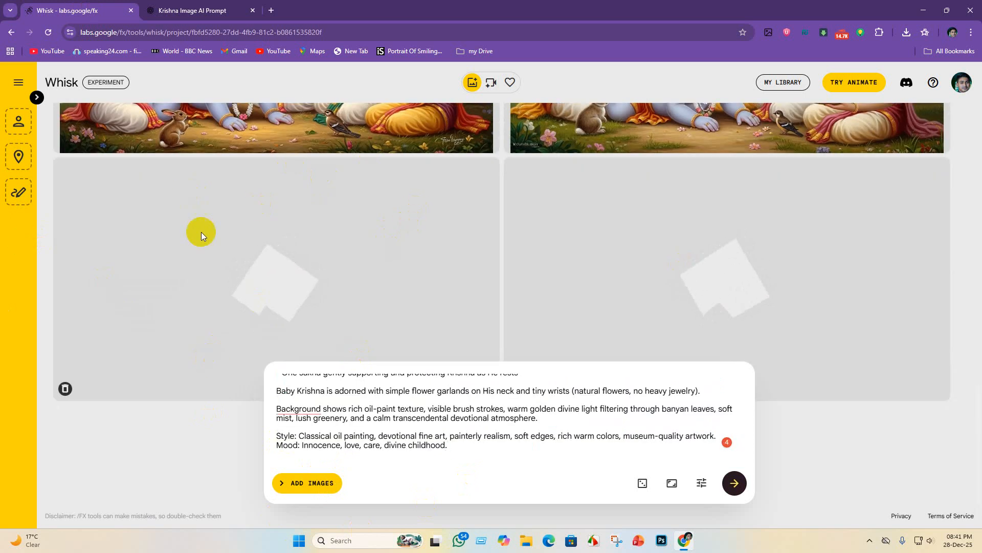
# Accept the suggestion "The background" in the Whisk prompt and look over the new images of Krishna with the boys.
pyautogui.moveTo(296, 410)
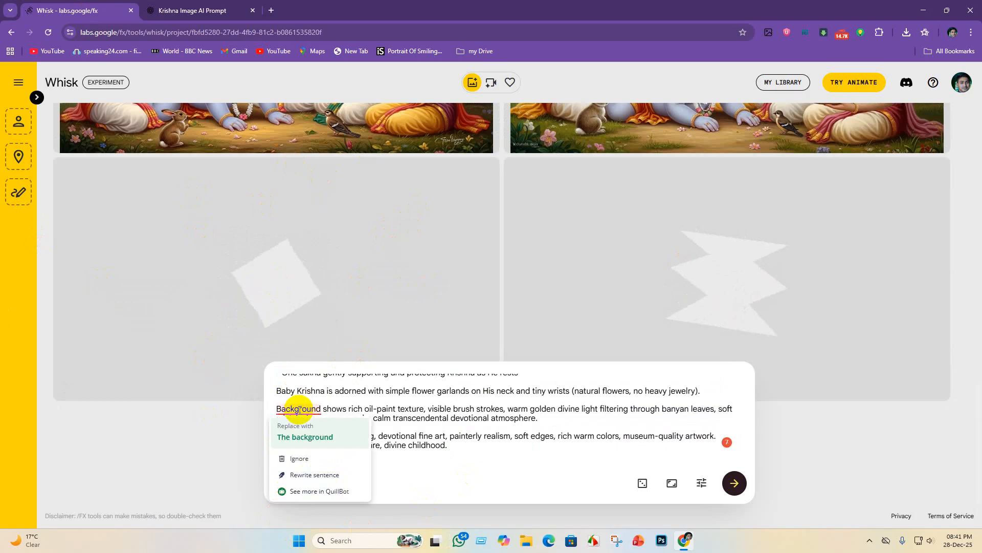
pyautogui.click(305, 438)
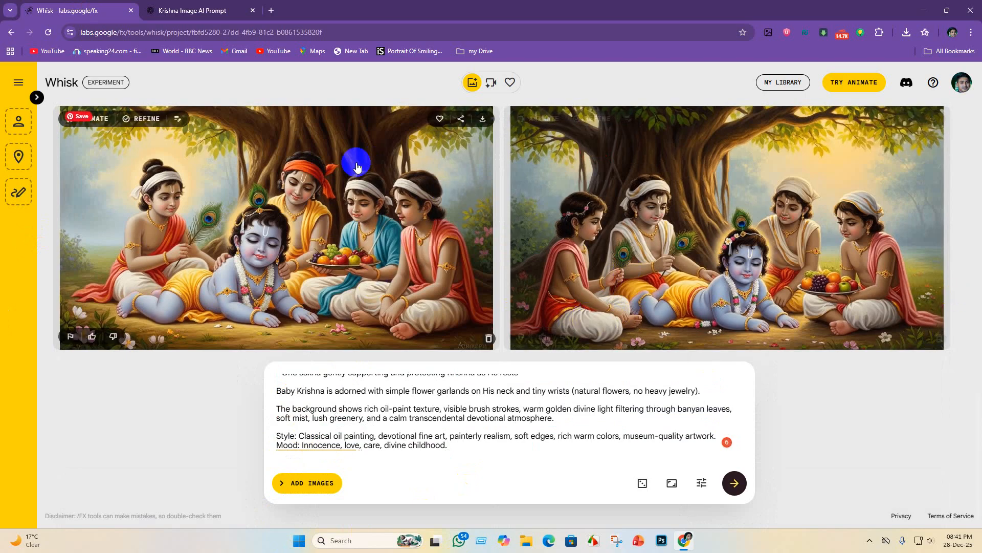
pyautogui.scroll(1, 814, 284)
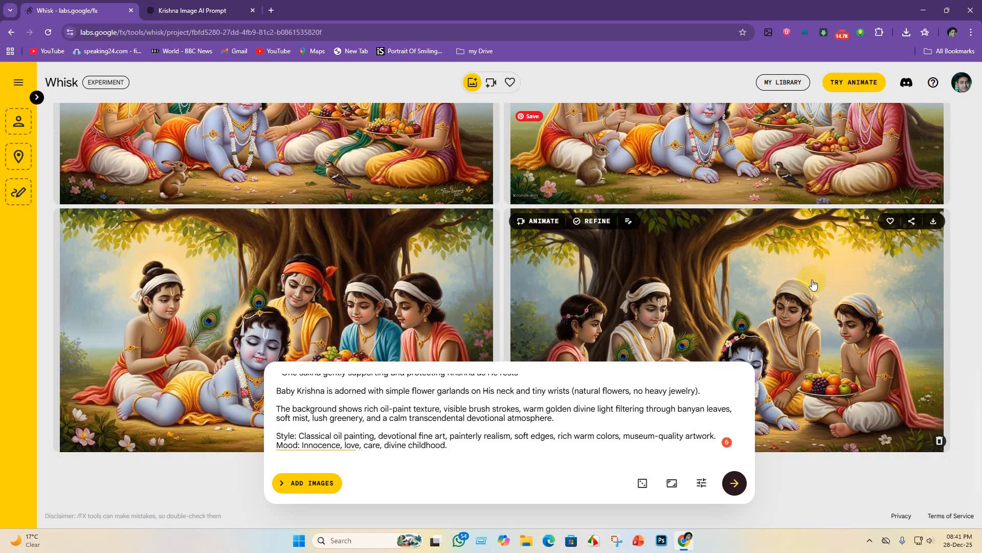
pyautogui.scroll(-1, 814, 284)
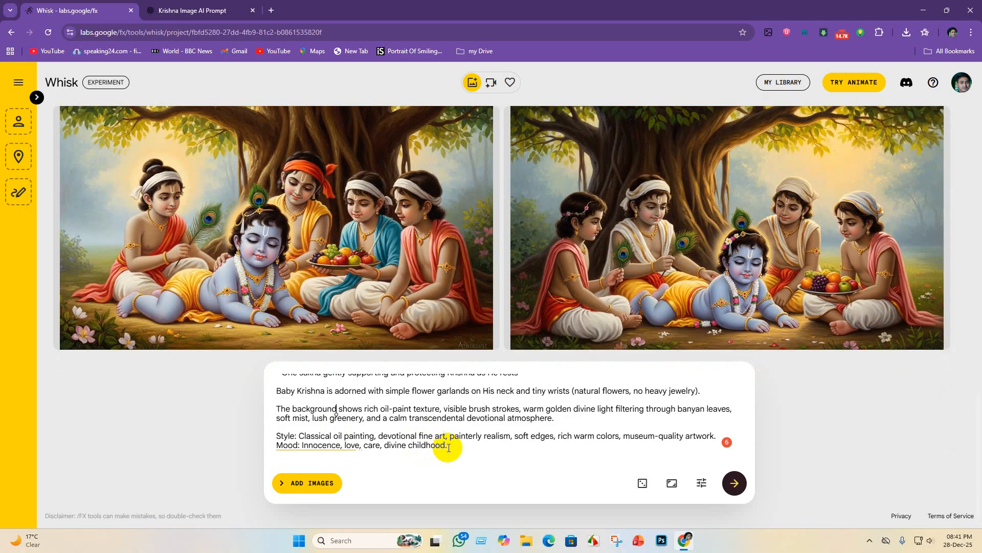
# Switch to the Krishna chat in ChatGPT and send the follow-up request "add animals".
pyautogui.click(192, 10)
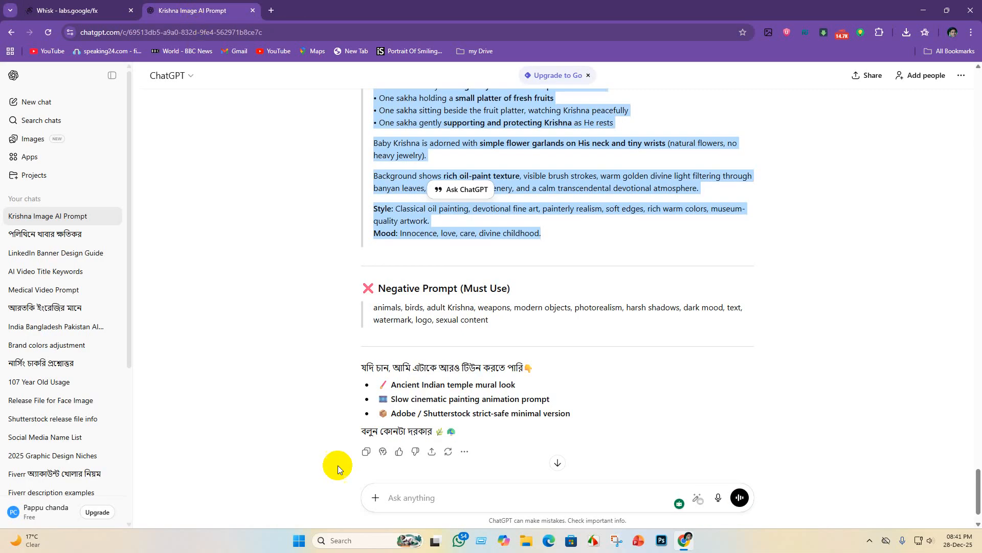
pyautogui.scroll(-1, 426, 504)
pyautogui.click(423, 509)
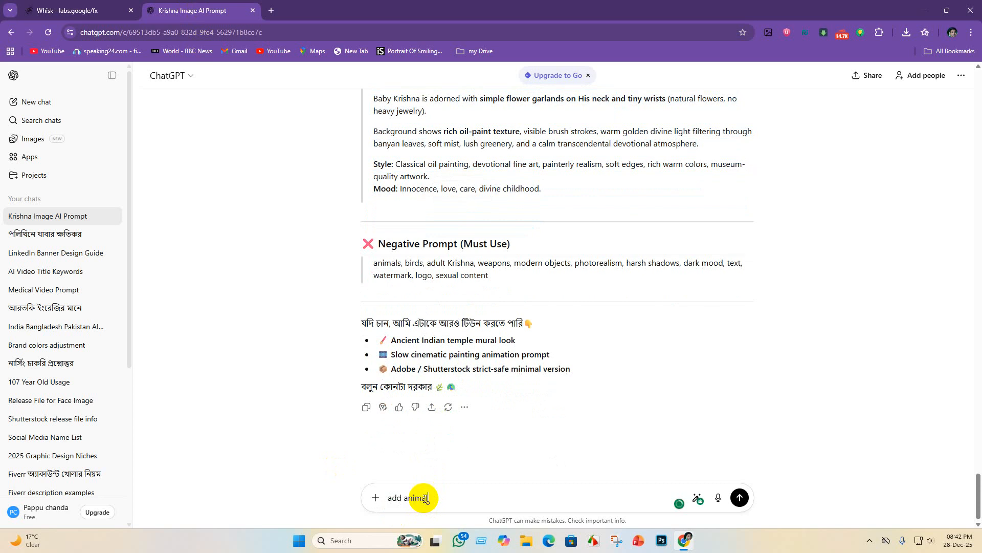
pyautogui.write('ls')
pyautogui.press('Return')
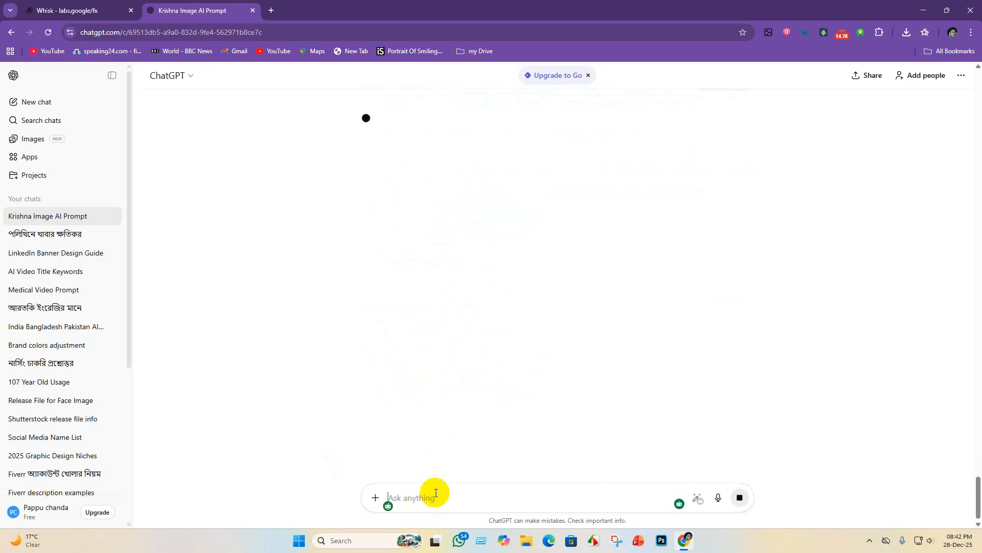
# Glance at the images in Whisk, then copy ChatGPT's With Animals prompt from "Painting mode" through "divine childhood".
pyautogui.click(72, 9)
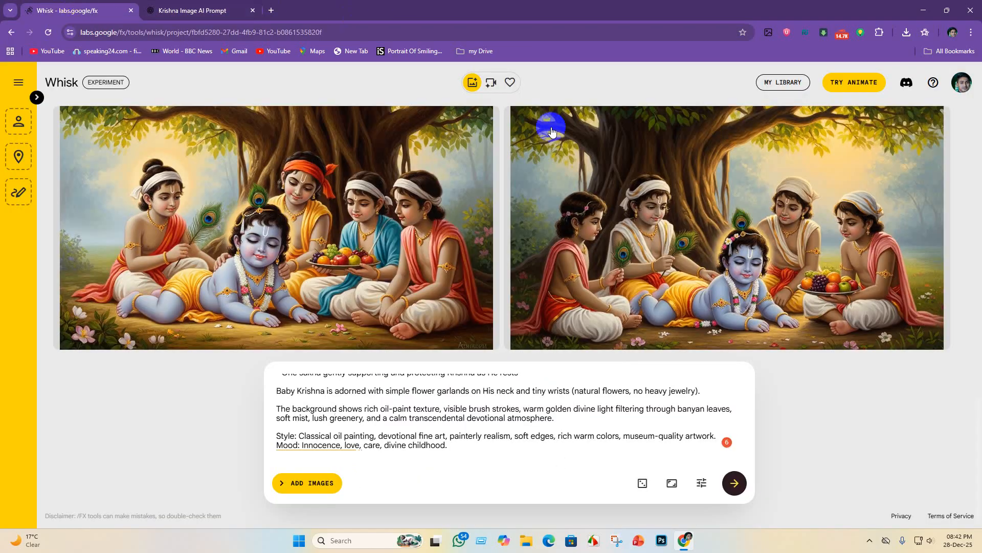
pyautogui.click(200, 10)
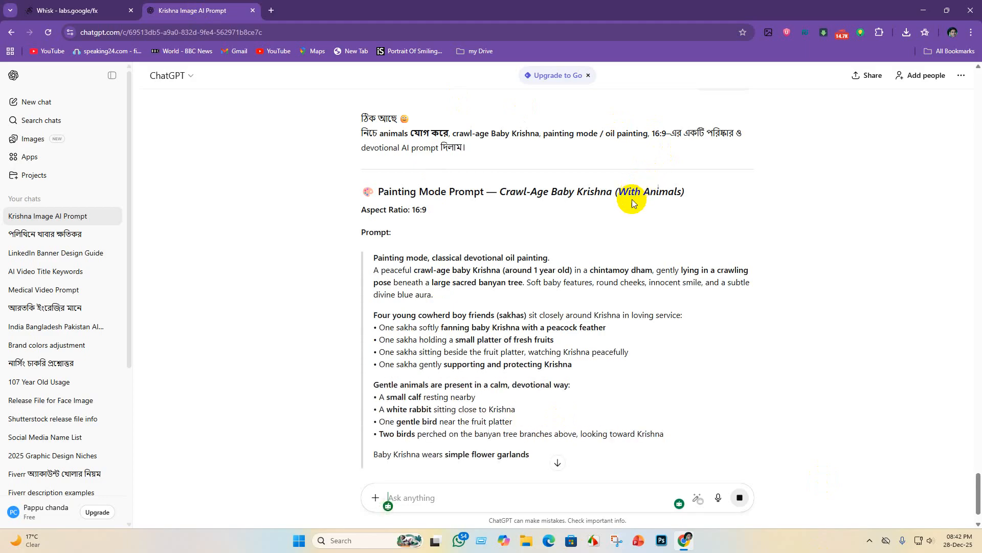
pyautogui.scroll(-1, 619, 217)
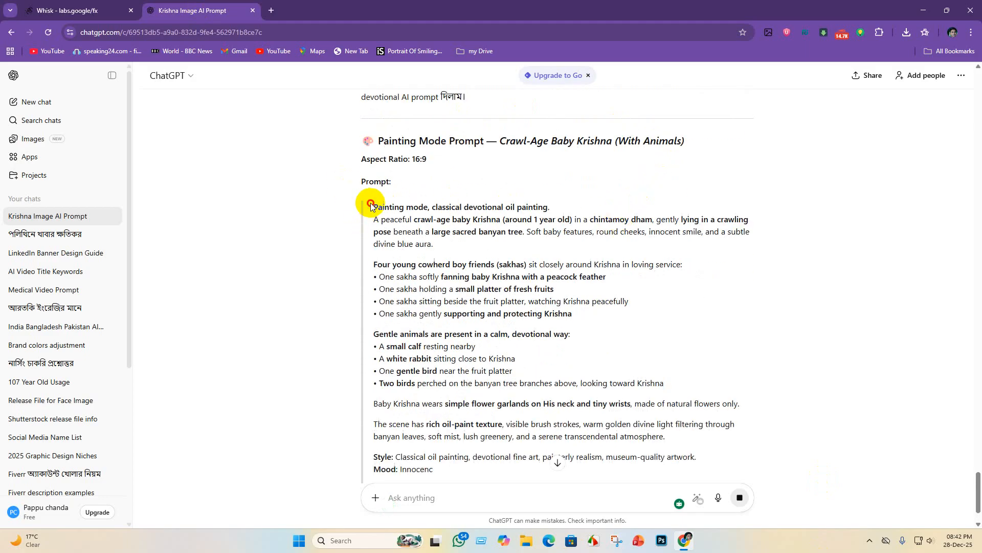
pyautogui.moveTo(372, 207)
pyautogui.mouseDown()
pyautogui.moveTo(462, 266)
pyautogui.moveTo(542, 344)
pyautogui.moveTo(623, 434)
pyautogui.moveTo(630, 469)
pyautogui.mouseUp()
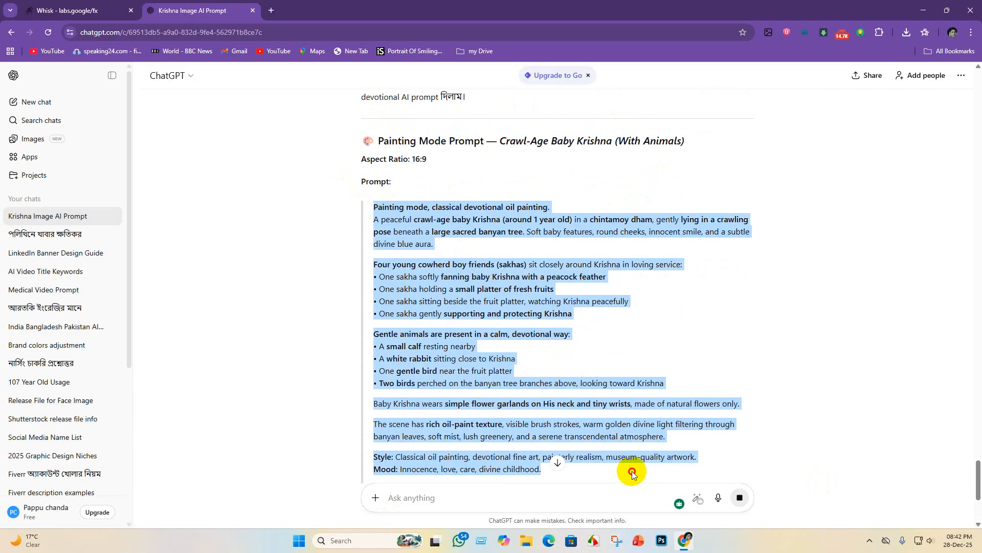
pyautogui.scroll(-3, 568, 336)
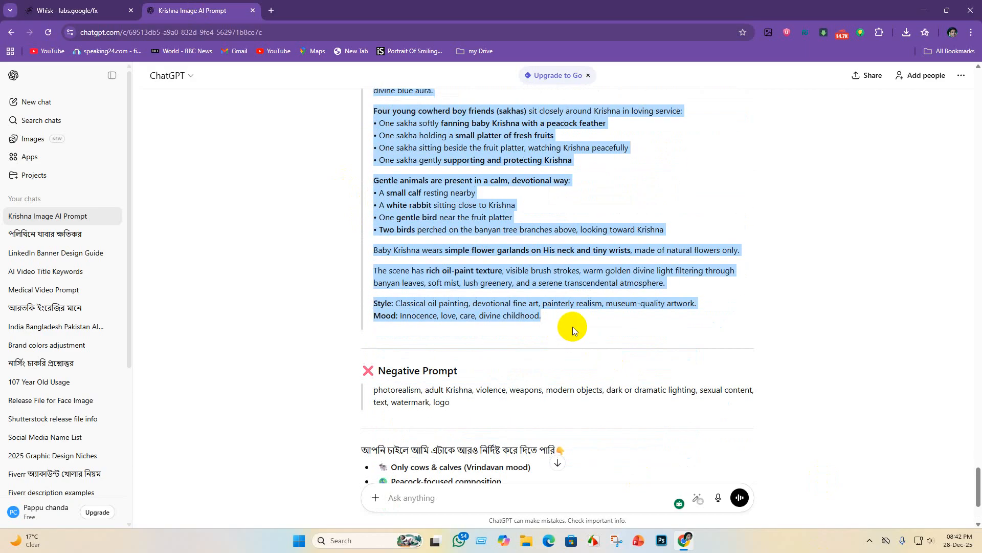
# Switch to Whisk, replace the whole prompt with the copied With Animals prompt and generate the images.
pyautogui.click(87, 14)
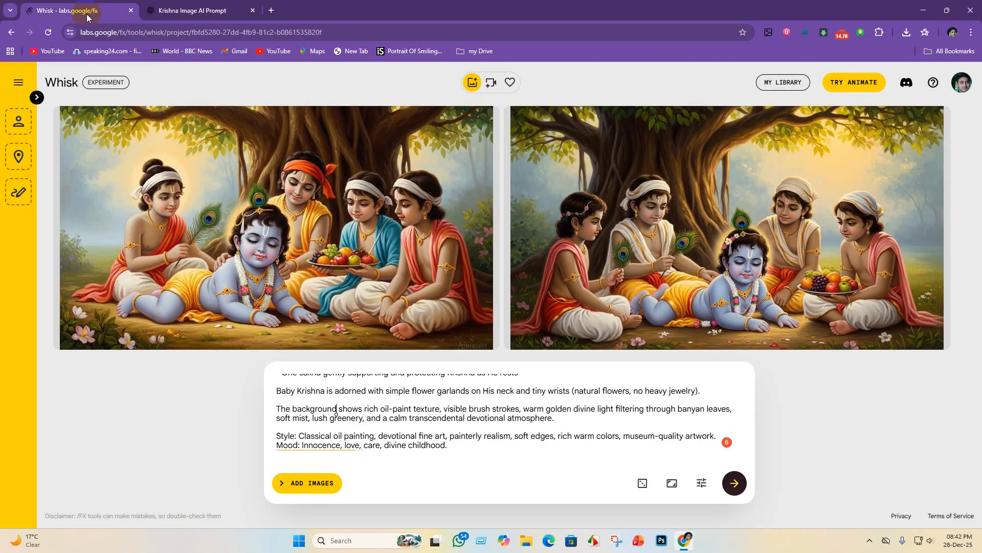
pyautogui.hotkey('ctrl', 'a')
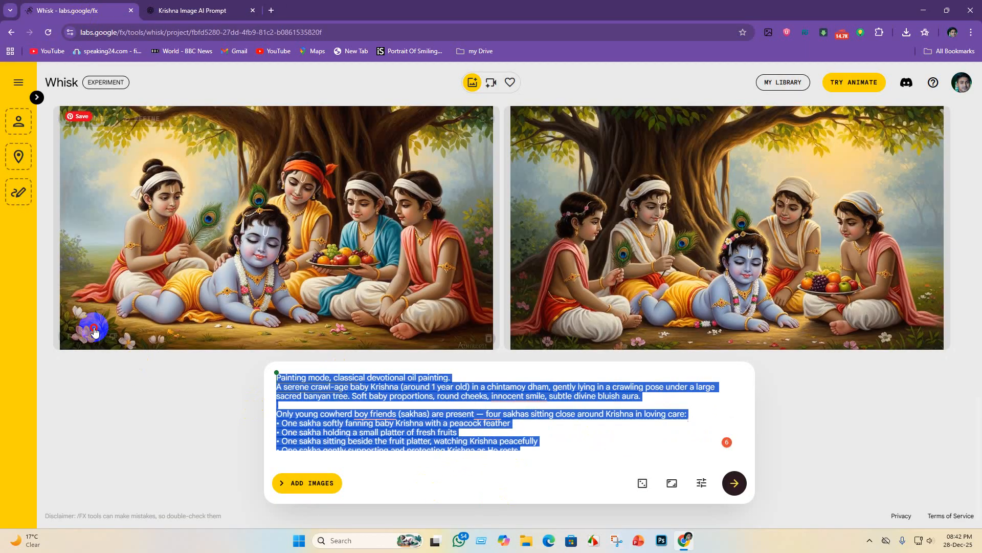
pyautogui.press('BackSpace')
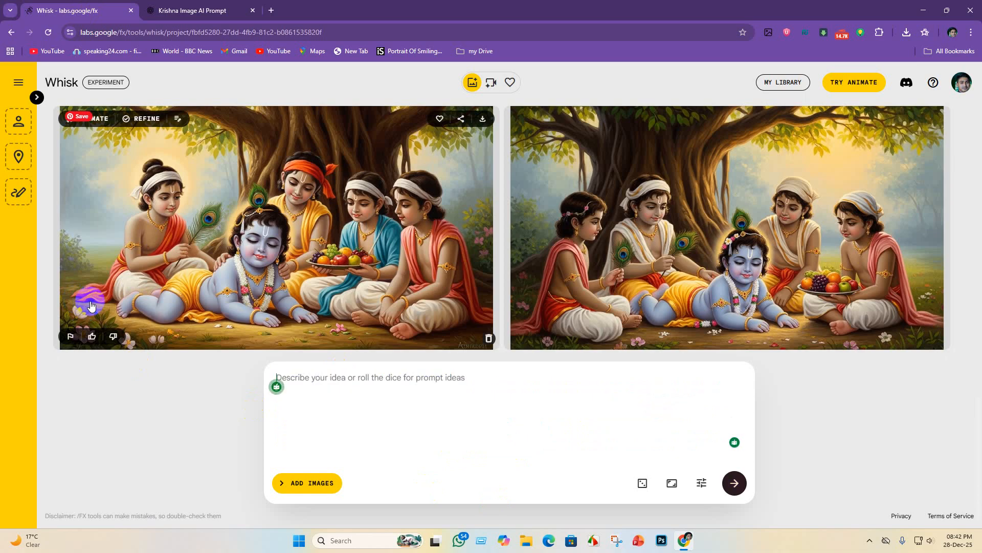
pyautogui.hotkey('ctrl', 'v')
pyautogui.press('Return')
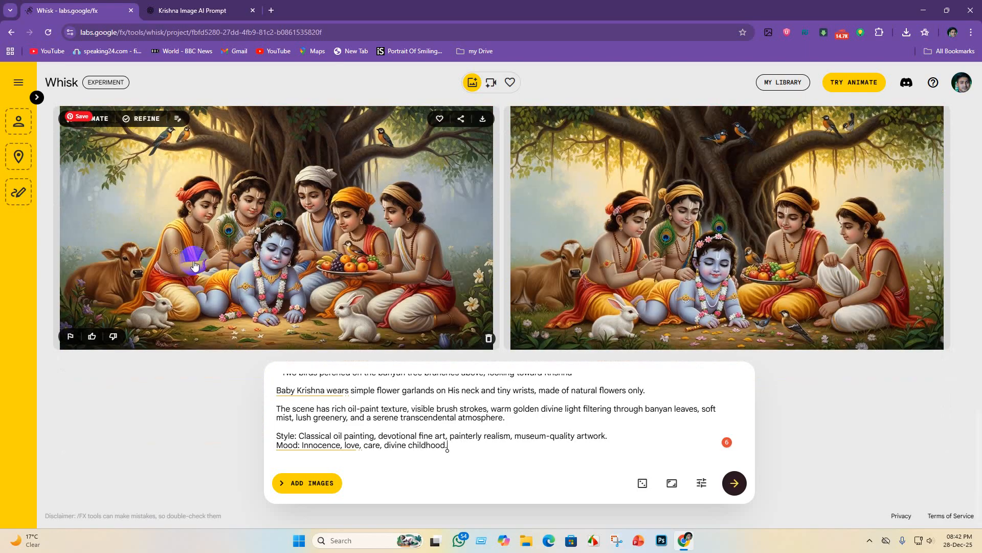
# Download the new image with a rabbit on each side of Krishna as a JPEG into the "Krishna lila" folder.
pyautogui.scroll(1, 339, 274)
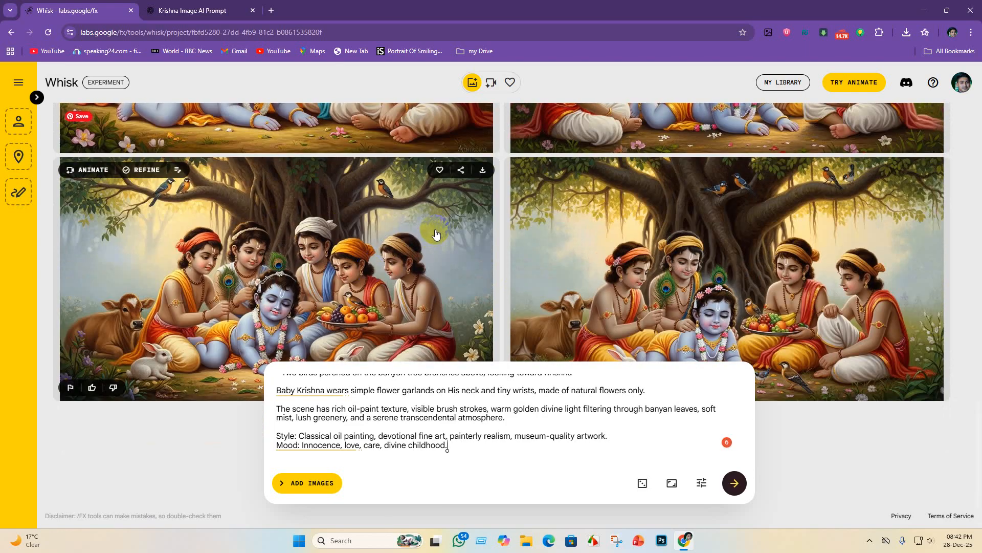
pyautogui.click(483, 171)
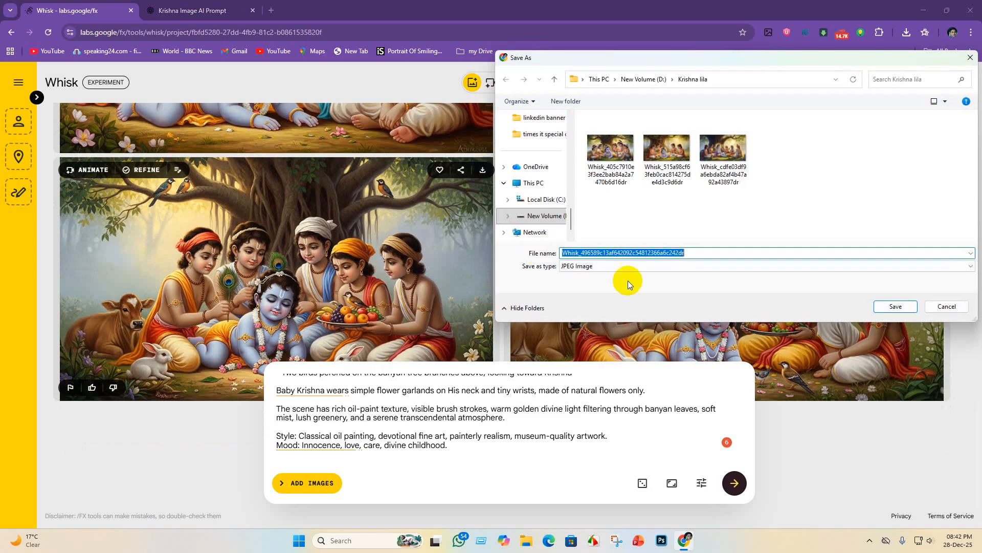
pyautogui.click(899, 306)
pyautogui.scroll(-1, 276, 314)
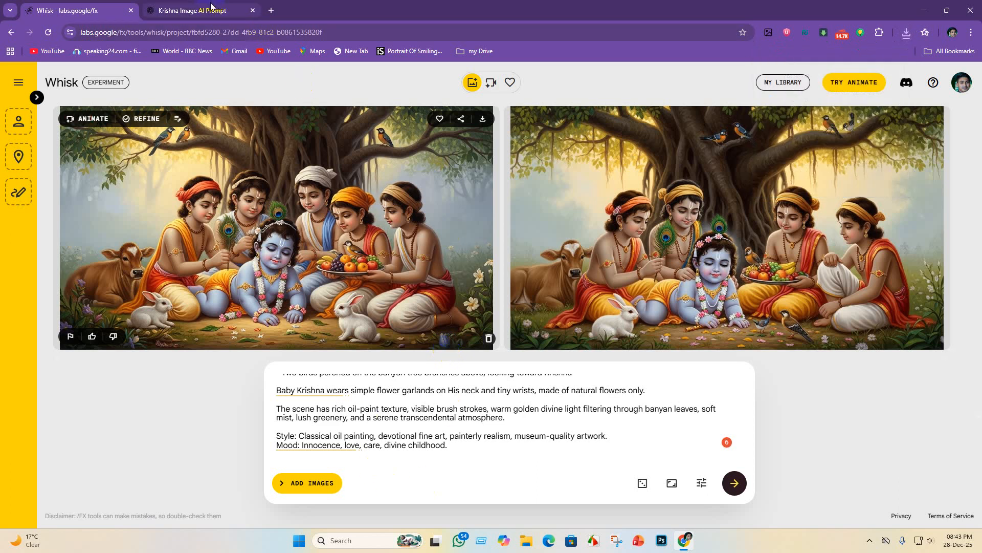
# Switch to the Krishna chat in ChatGPT, send the request "art mode" and read through the resulting prompt.
pyautogui.click(195, 10)
pyautogui.scroll(-3, 491, 418)
pyautogui.click(420, 498)
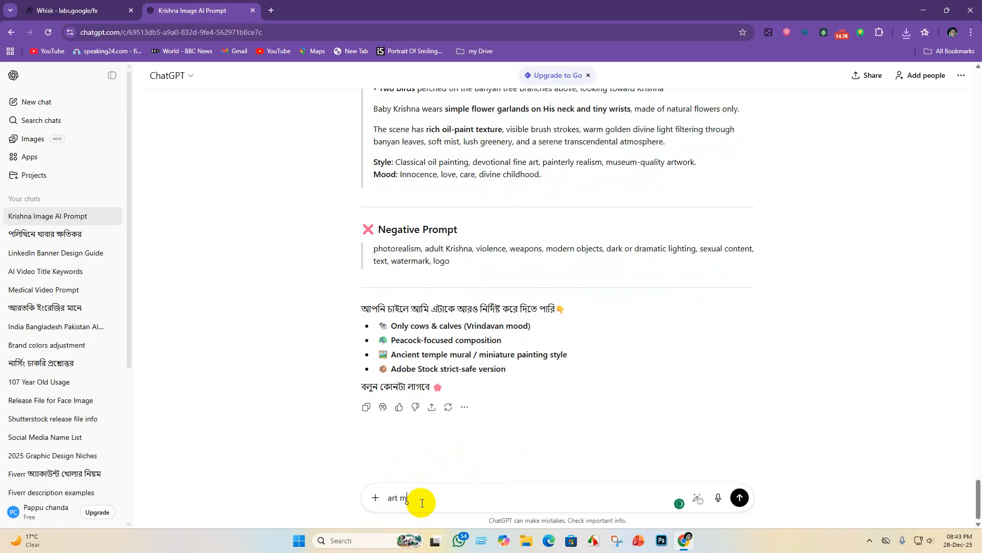
pyautogui.press('Return')
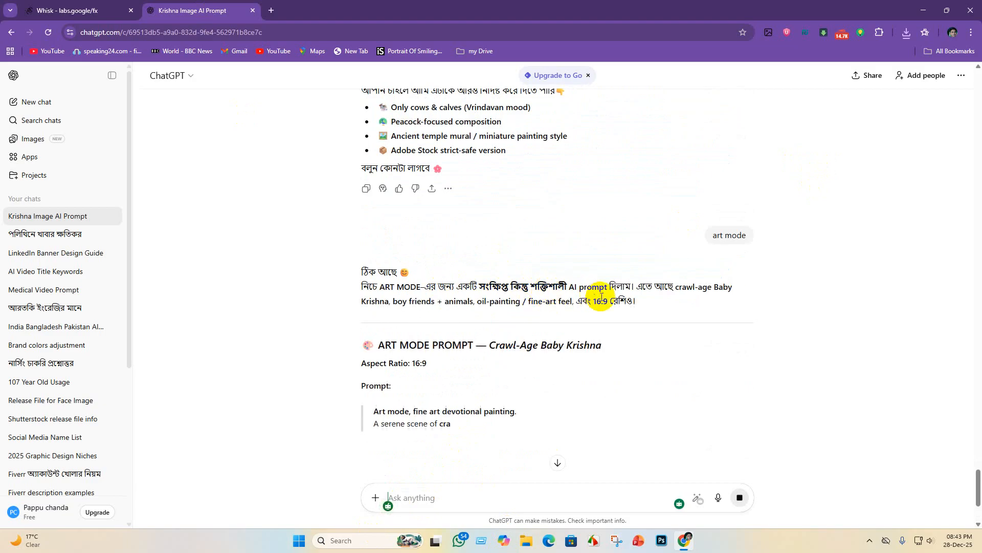
pyautogui.scroll(-2, 468, 306)
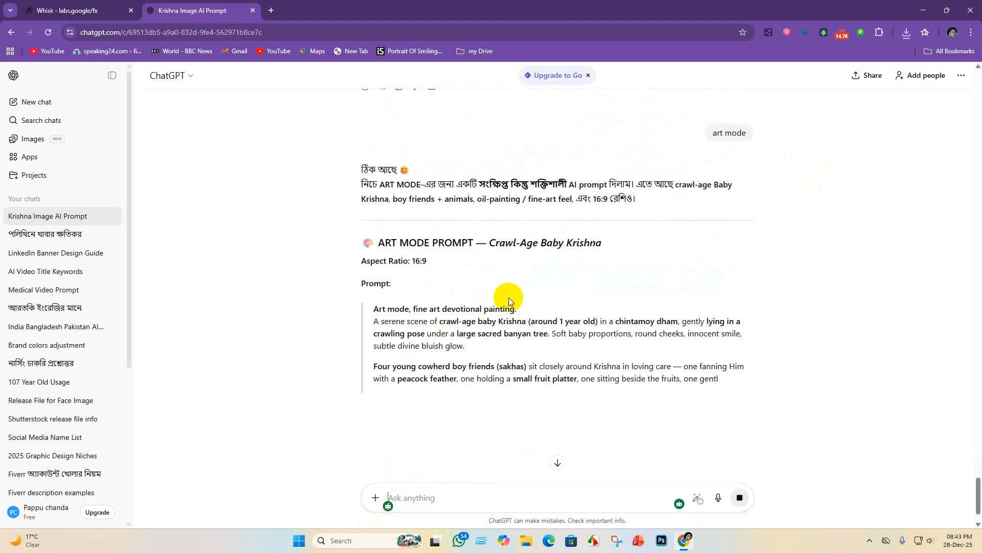
pyautogui.scroll(-1, 434, 307)
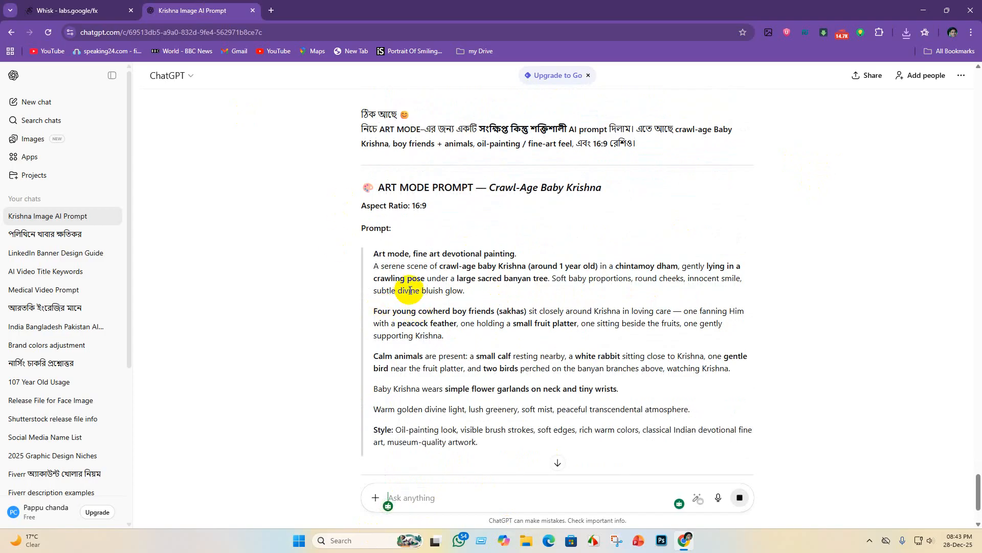
# Copy ChatGPT's art mode prompt, switch to Whisk, replace the whole prompt with it and generate the images.
pyautogui.moveTo(374, 250)
pyautogui.mouseDown()
pyautogui.moveTo(438, 261)
pyautogui.moveTo(686, 377)
pyautogui.moveTo(708, 419)
pyautogui.moveTo(767, 441)
pyautogui.mouseUp()
pyautogui.scroll(-4, 511, 337)
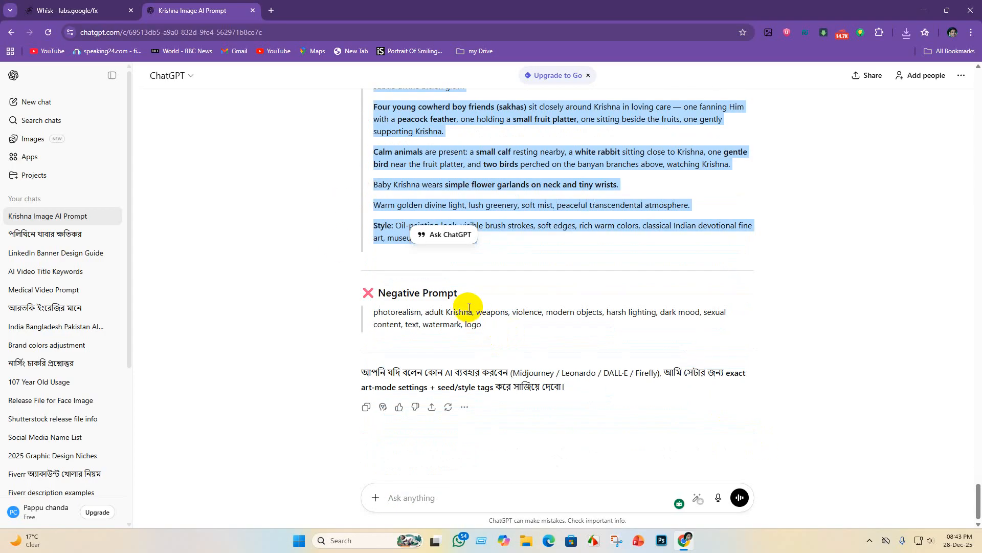
pyautogui.click(67, 10)
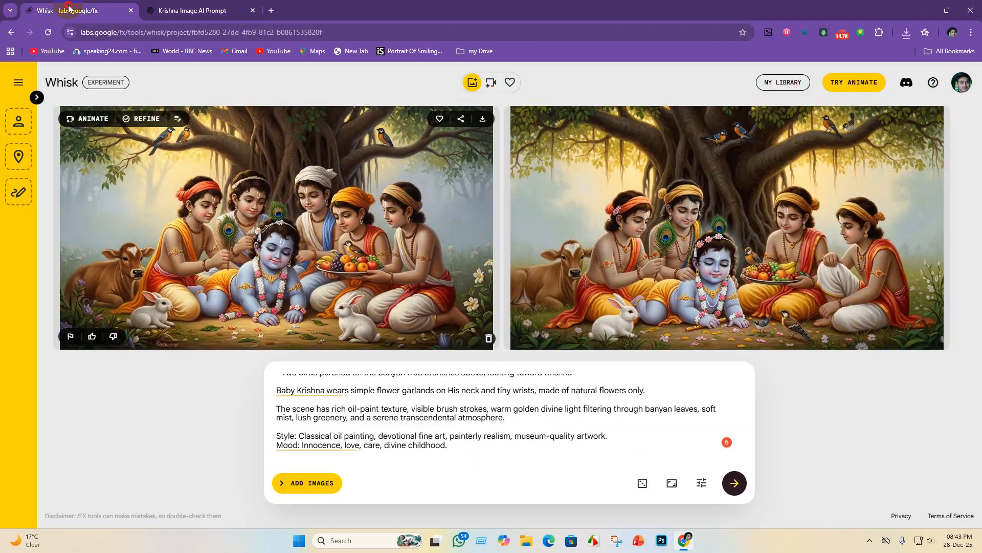
pyautogui.hotkey('ctrl', 'a')
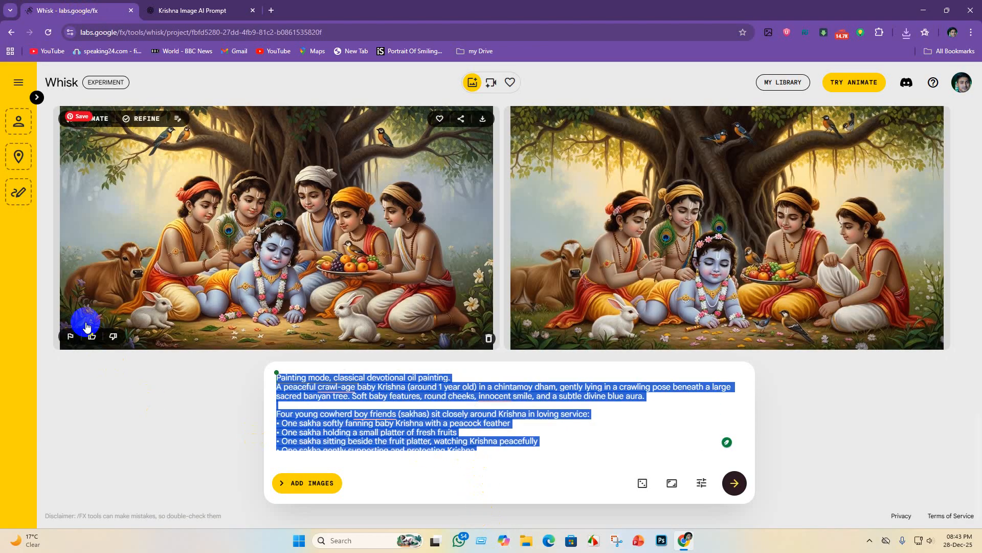
pyautogui.press('BackSpace')
pyautogui.hotkey('ctrl', 'v')
pyautogui.press('Return')
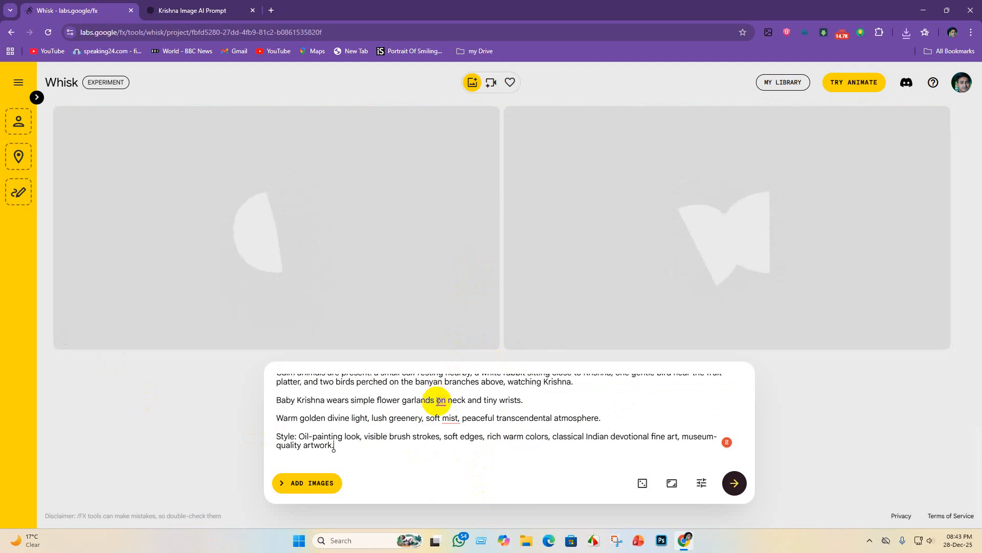
# Apply the grammar suggestions in the Whisk prompt so it reads "on his neck" and "soft mist, and a peaceful".
pyautogui.moveTo(442, 406)
pyautogui.click(450, 429)
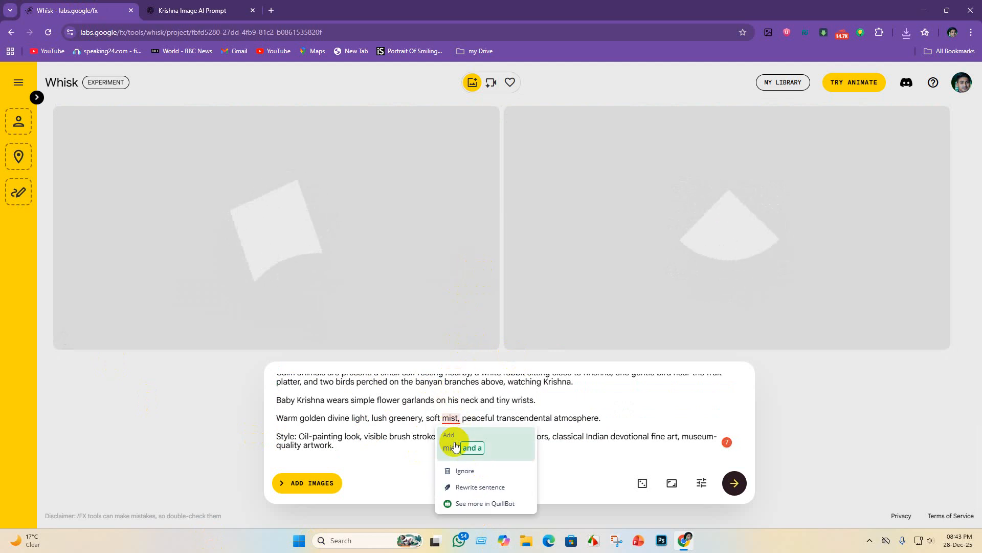
pyautogui.click(454, 444)
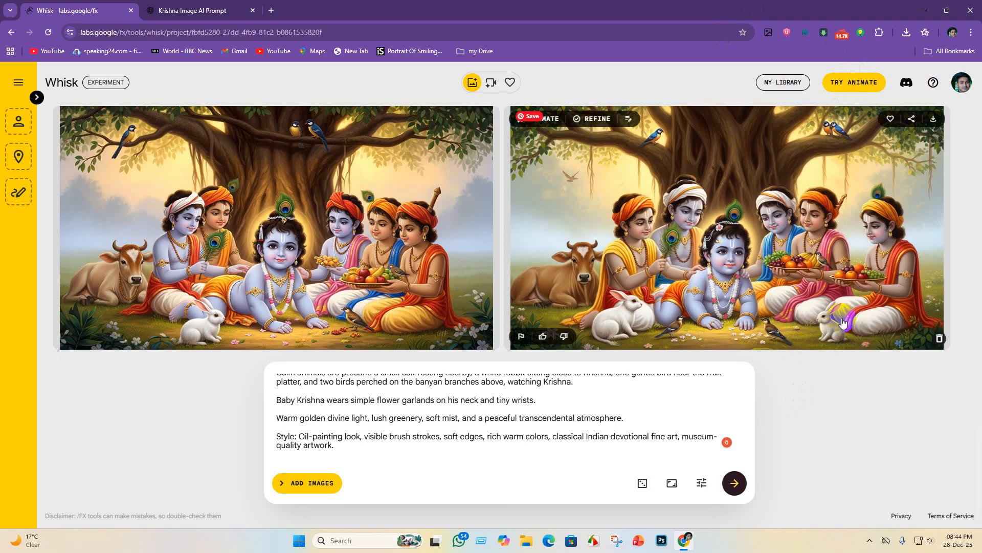
# Check the new images, then correct the prompt's friends paragraph to "fruits, and one", "boyfriends" and "care—one" using the suggestions.
pyautogui.scroll(1, 828, 263)
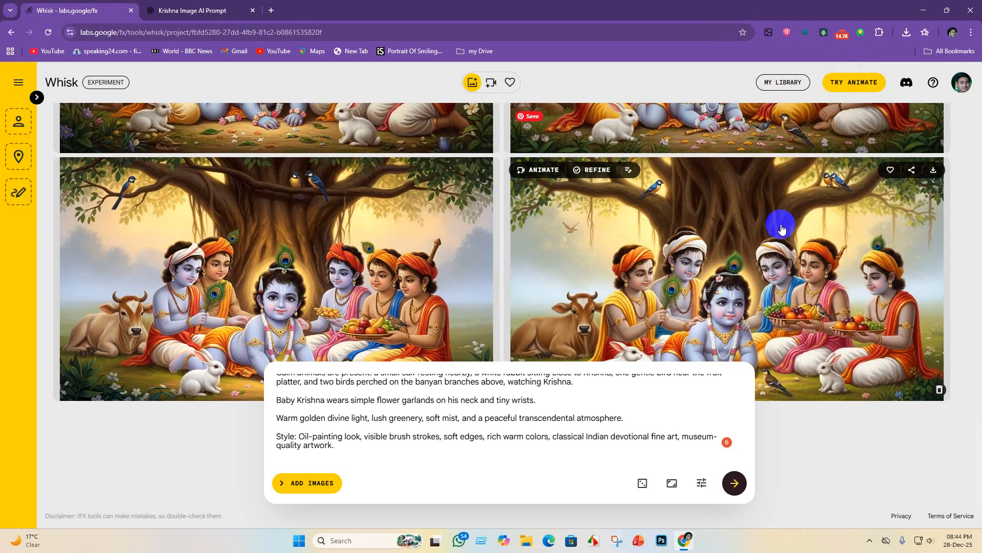
pyautogui.scroll(-1, 778, 219)
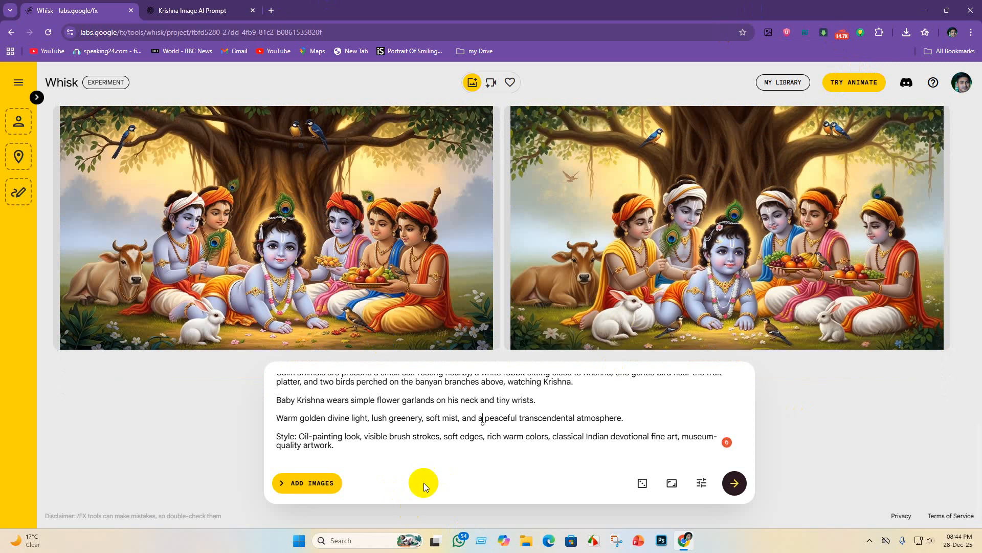
pyautogui.click(482, 418)
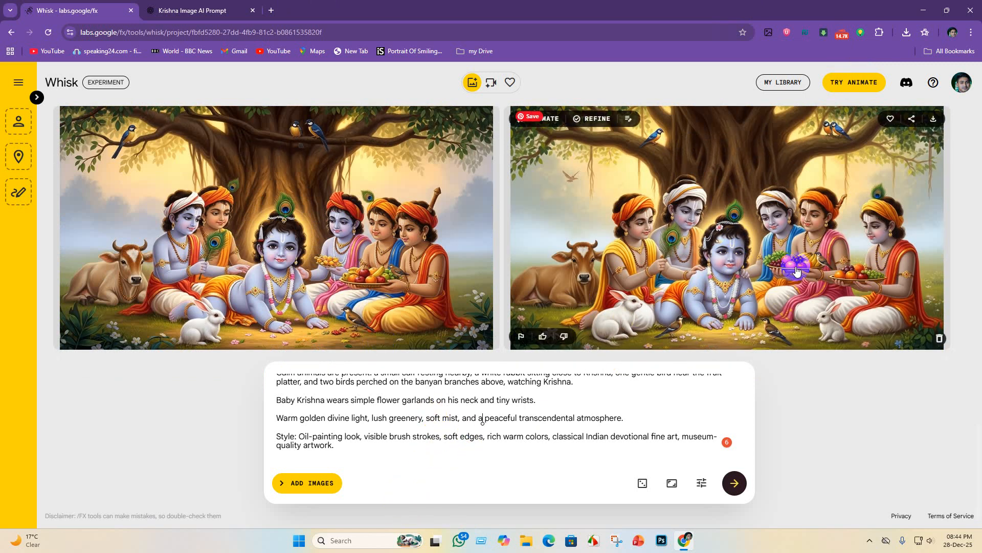
pyautogui.scroll(1, 353, 417)
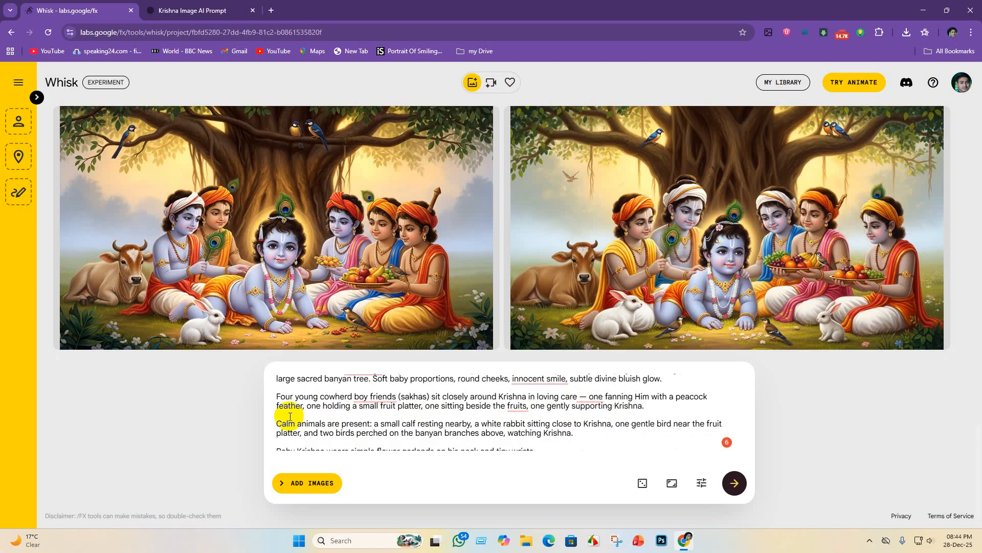
pyautogui.click(375, 397)
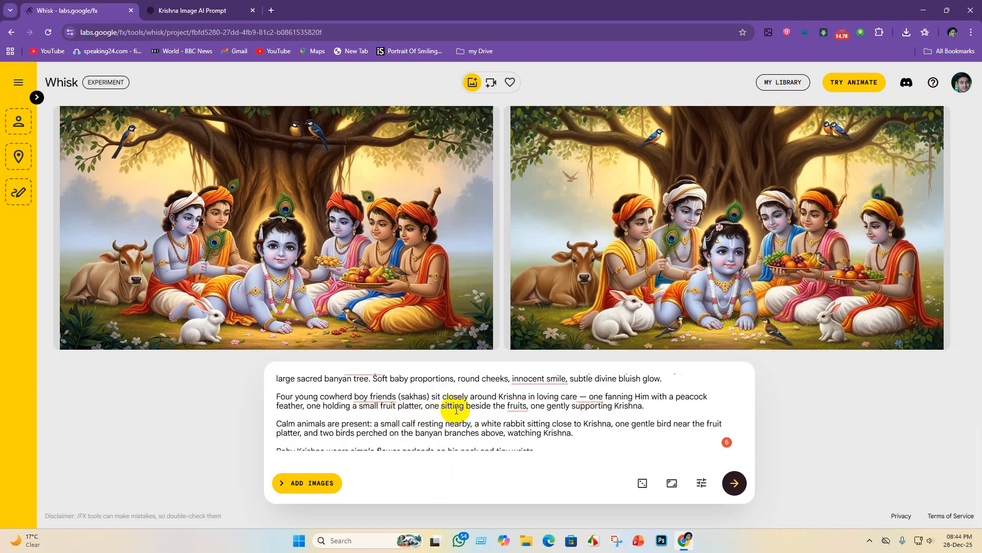
pyautogui.moveTo(526, 409)
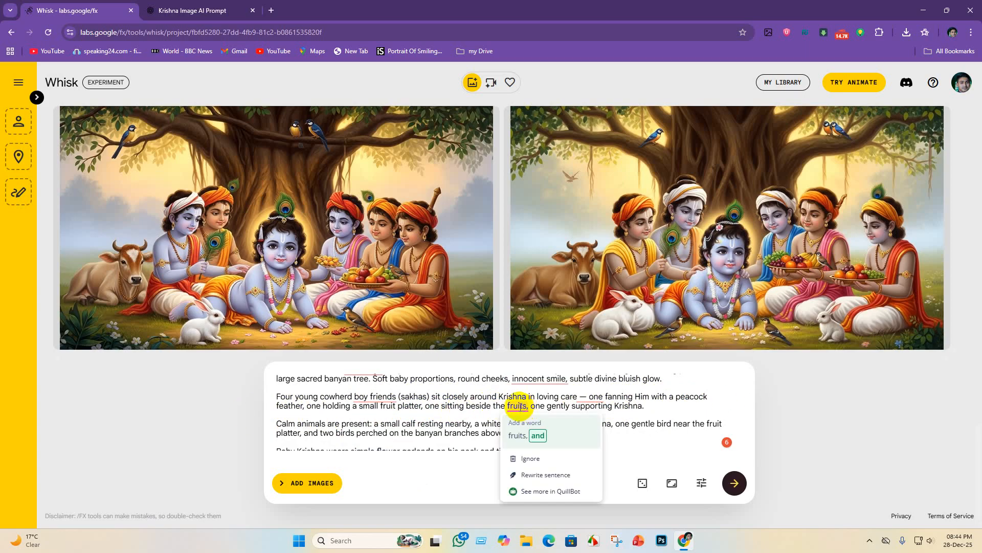
pyautogui.click(538, 436)
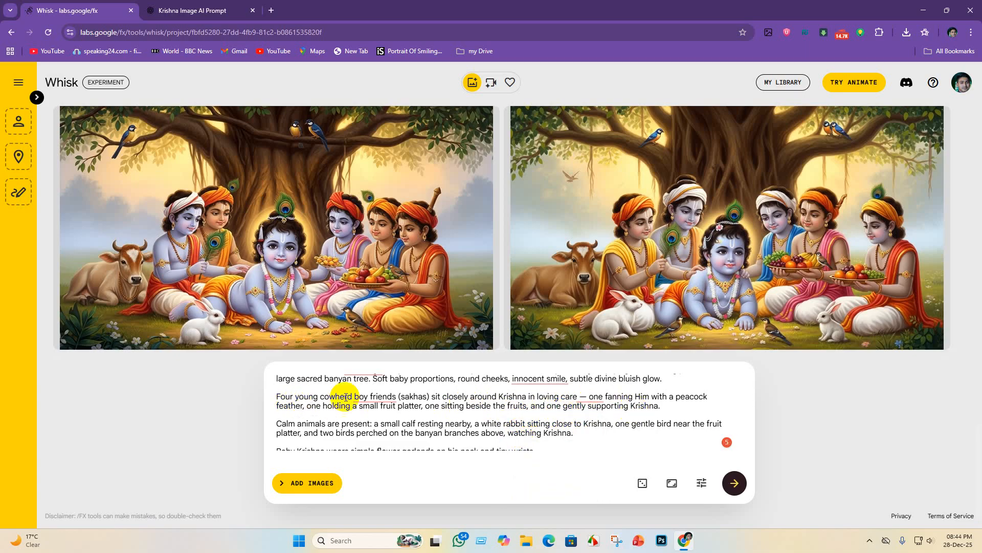
pyautogui.moveTo(365, 396)
pyautogui.click(379, 415)
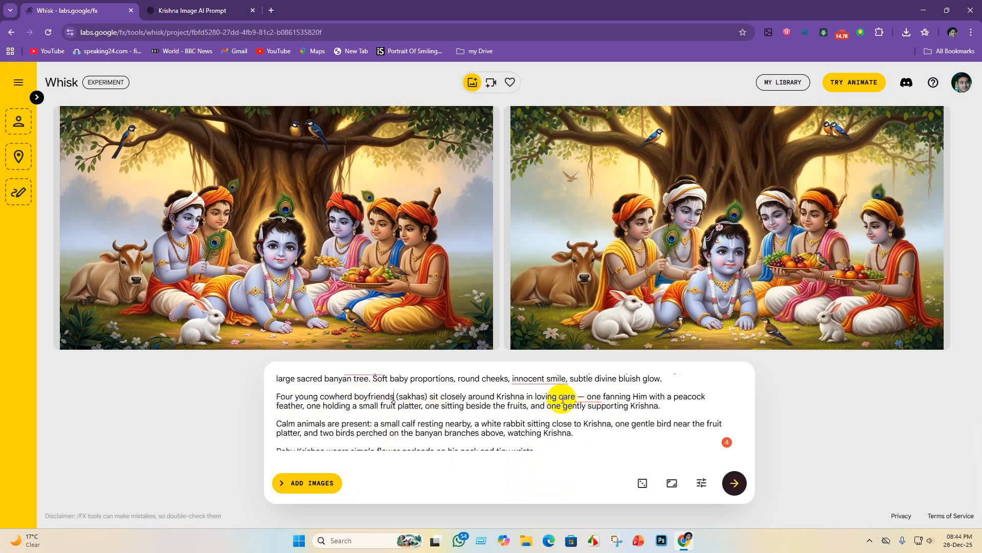
pyautogui.moveTo(563, 400)
pyautogui.click(594, 421)
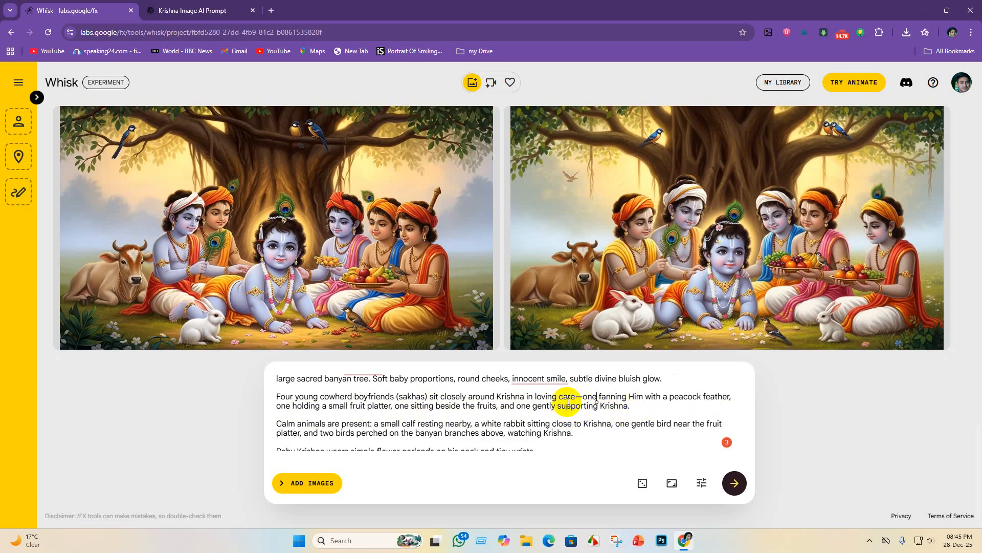
# Correct the prompt's opening paragraph to "an innocent smile, and a" and change "crawl-age" to "crawling".
pyautogui.click(543, 378)
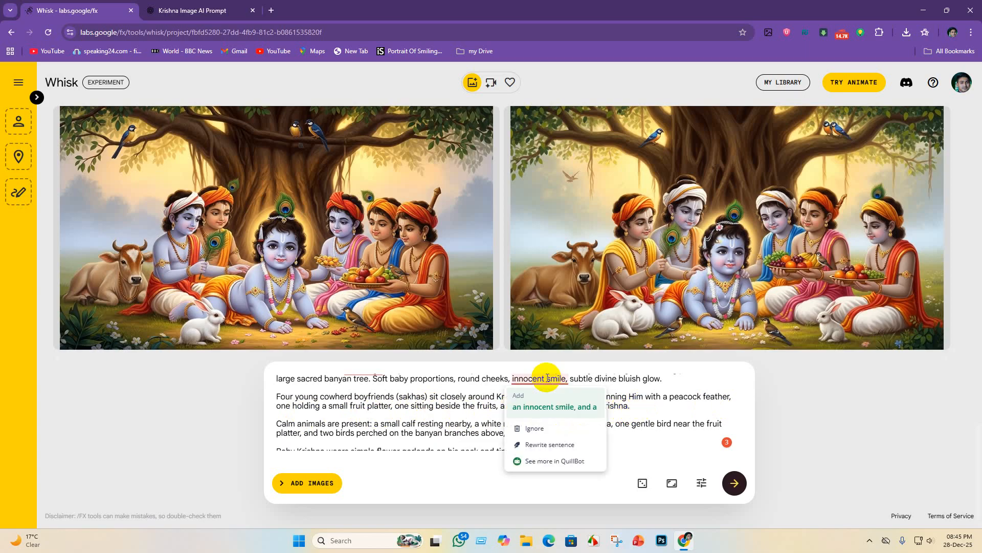
pyautogui.click(560, 407)
pyautogui.scroll(1, 353, 389)
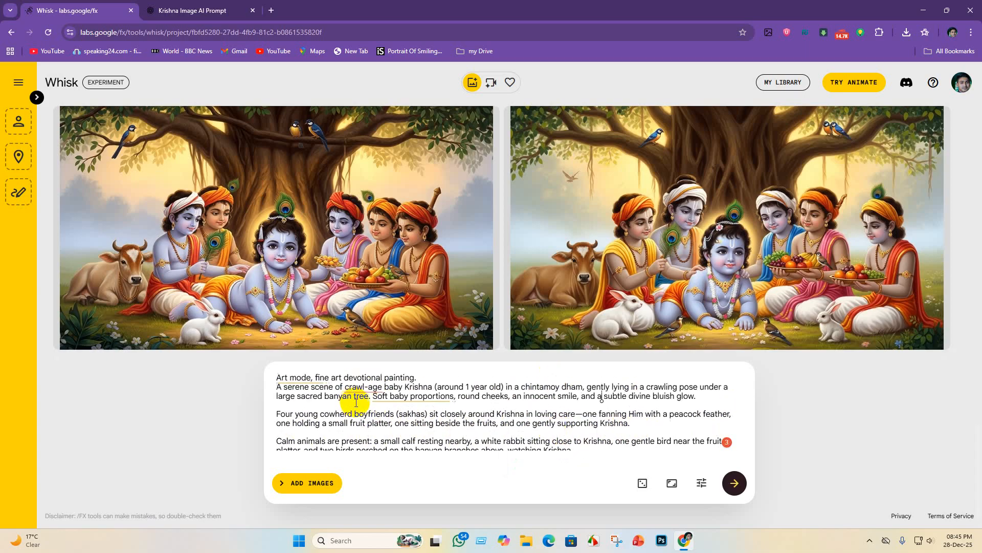
pyautogui.click(364, 388)
pyautogui.click(360, 413)
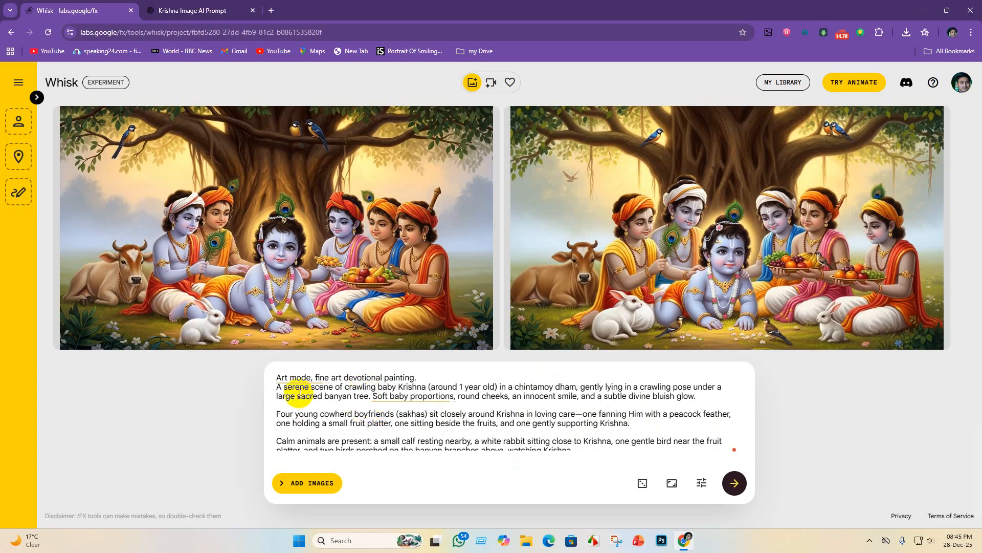
# Review the corrected art mode prompt from start to end and generate a new pair of images.
pyautogui.scroll(-3, 486, 404)
pyautogui.scroll(2, 504, 417)
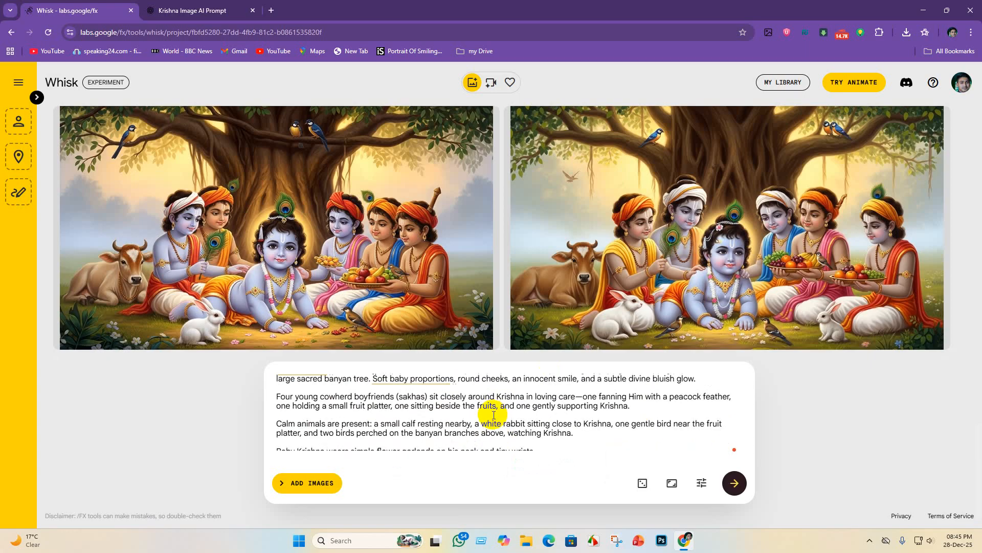
pyautogui.scroll(-2, 491, 409)
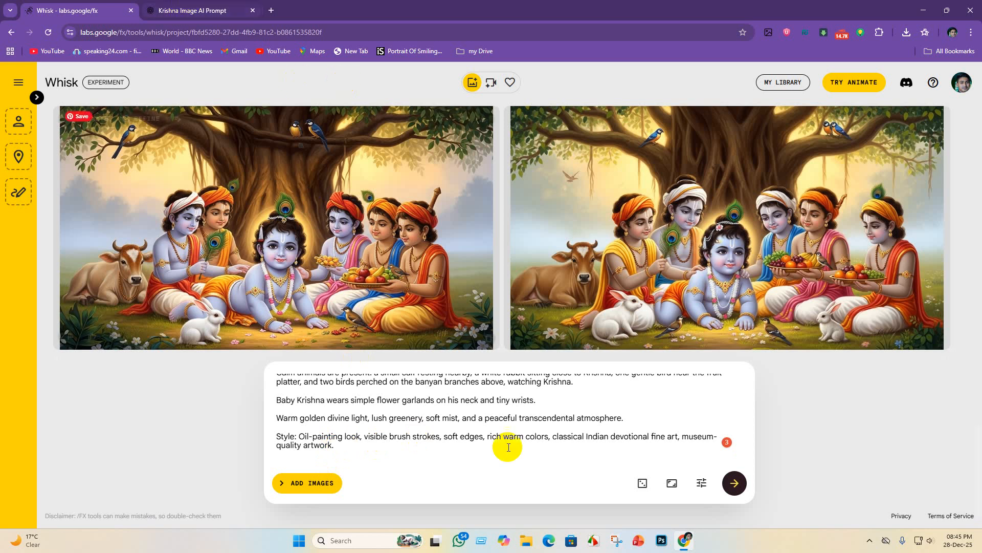
pyautogui.click(841, 261)
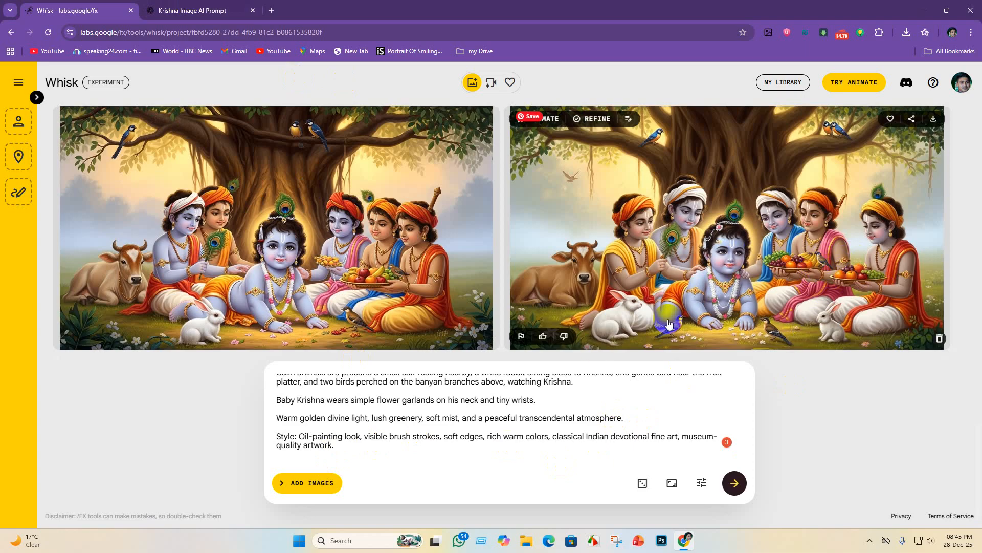
pyautogui.scroll(3, 391, 445)
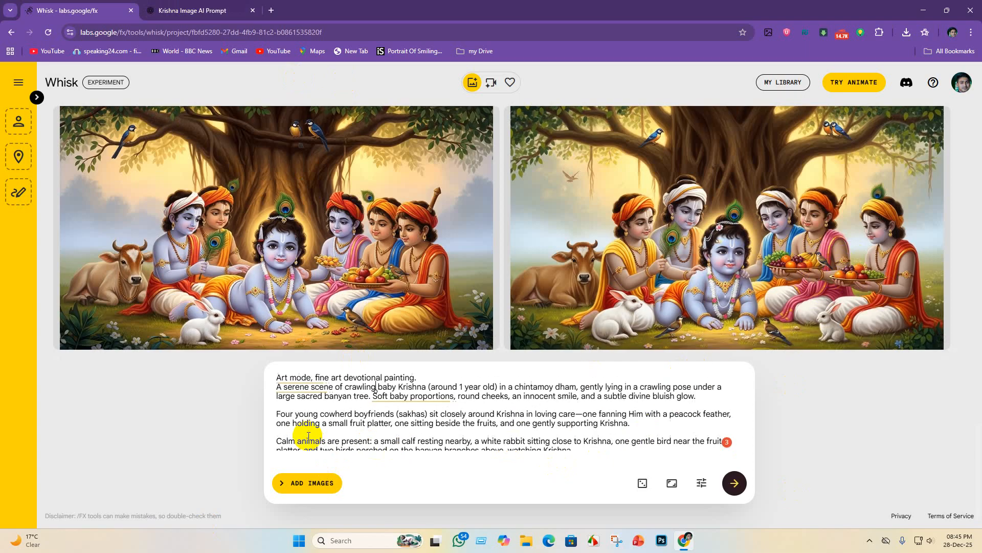
pyautogui.scroll(-3, 310, 437)
pyautogui.click(735, 483)
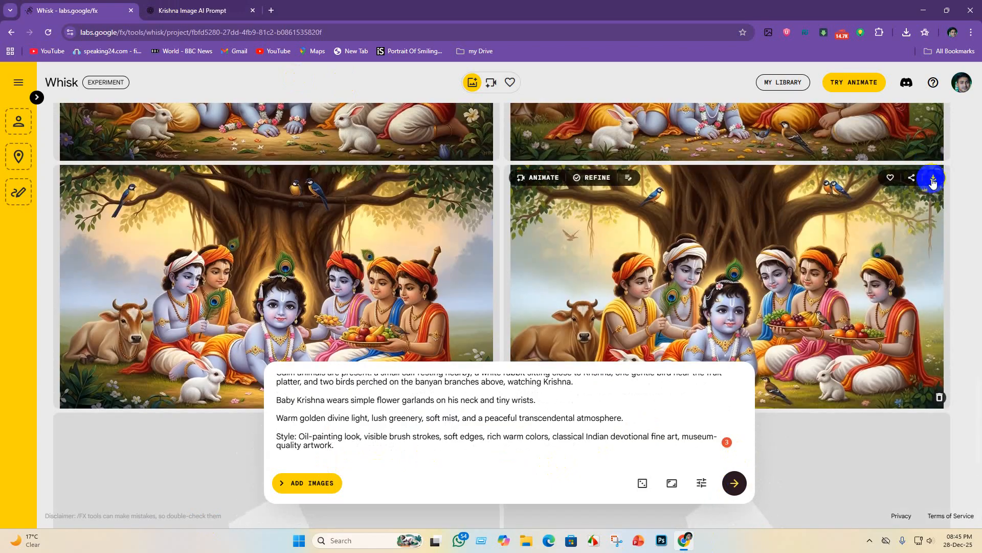
# Download the earlier image with two fruit platters and the new image with the artist's signature as JPEG files.
pyautogui.click(933, 180)
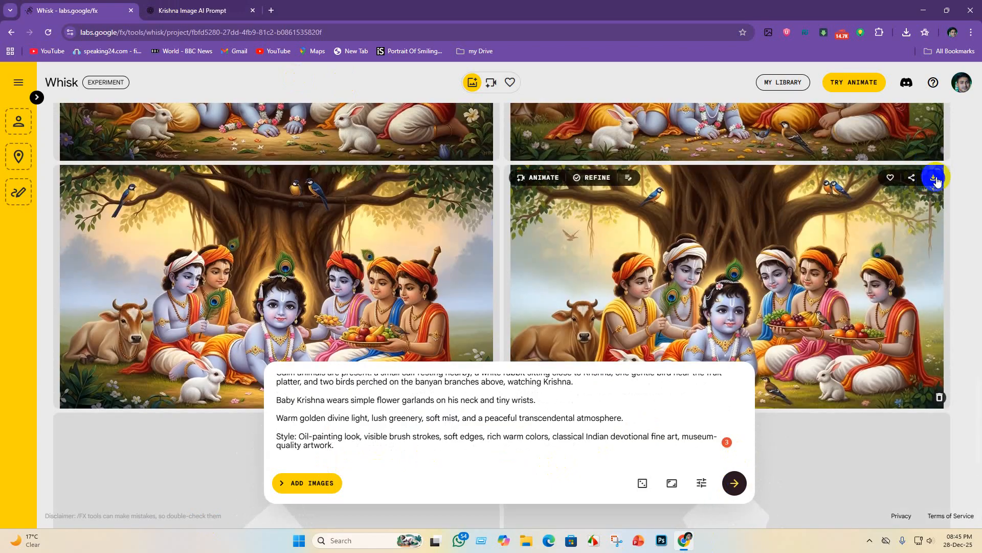
pyautogui.click(896, 306)
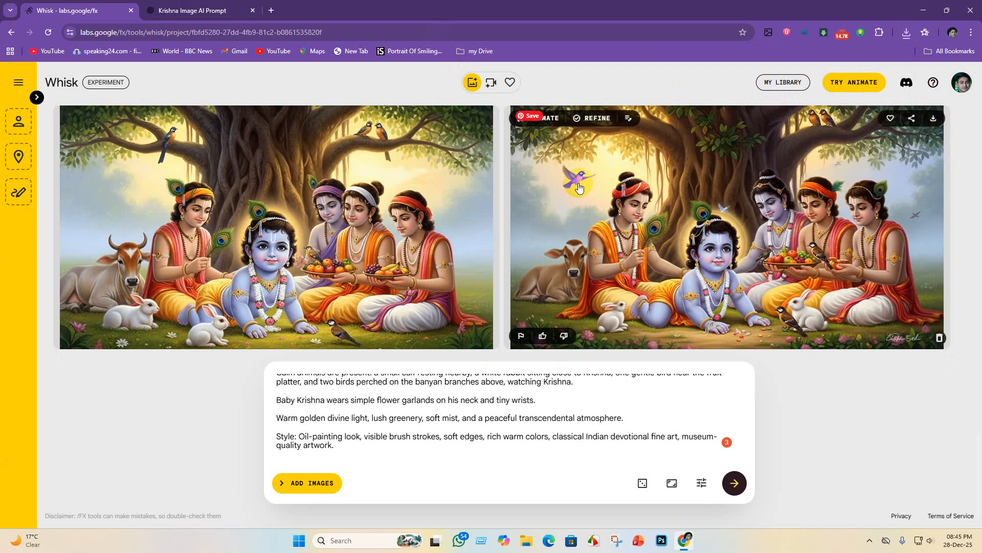
pyautogui.click(933, 121)
pyautogui.click(892, 307)
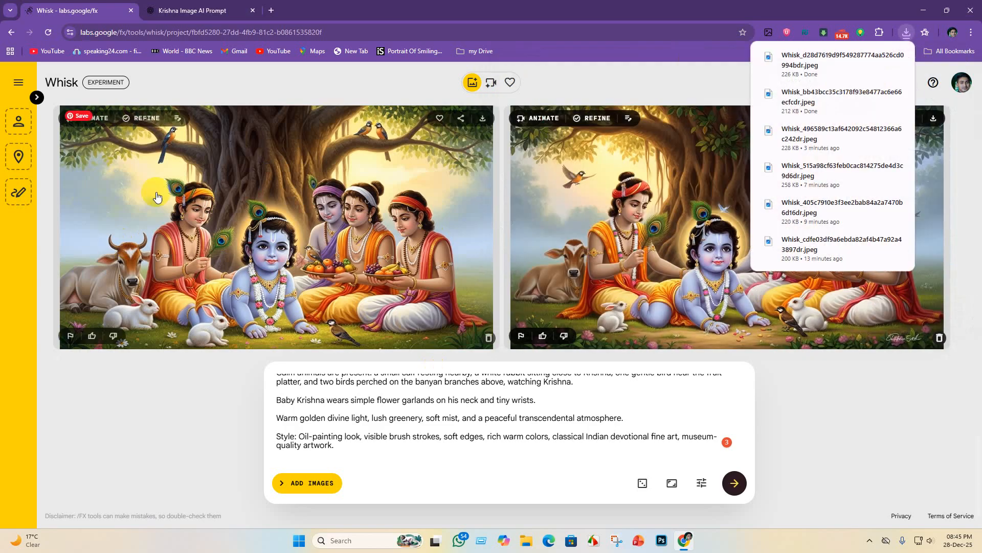
# Switch to the Krishna chat in ChatGPT and send the request "take rest krishna".
pyautogui.click(219, 9)
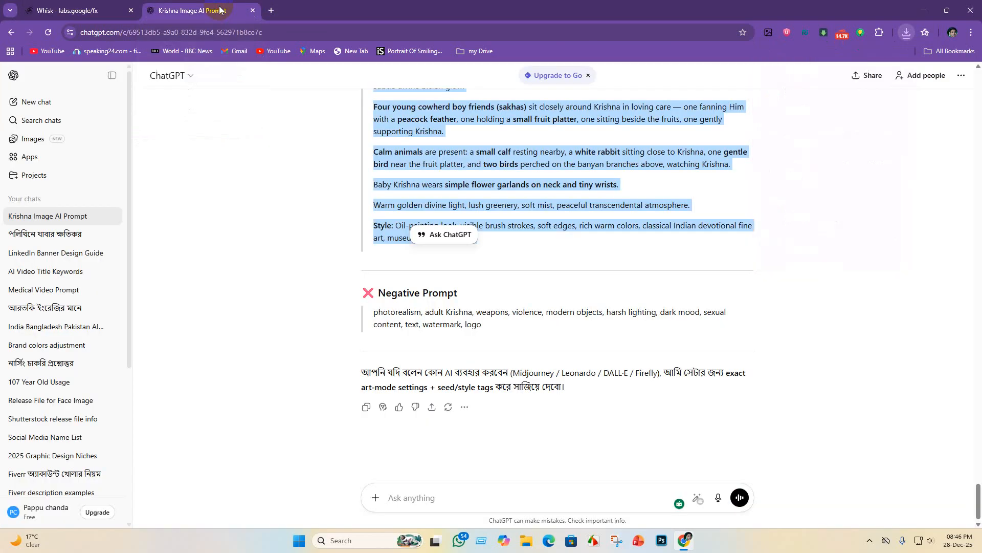
pyautogui.click(441, 497)
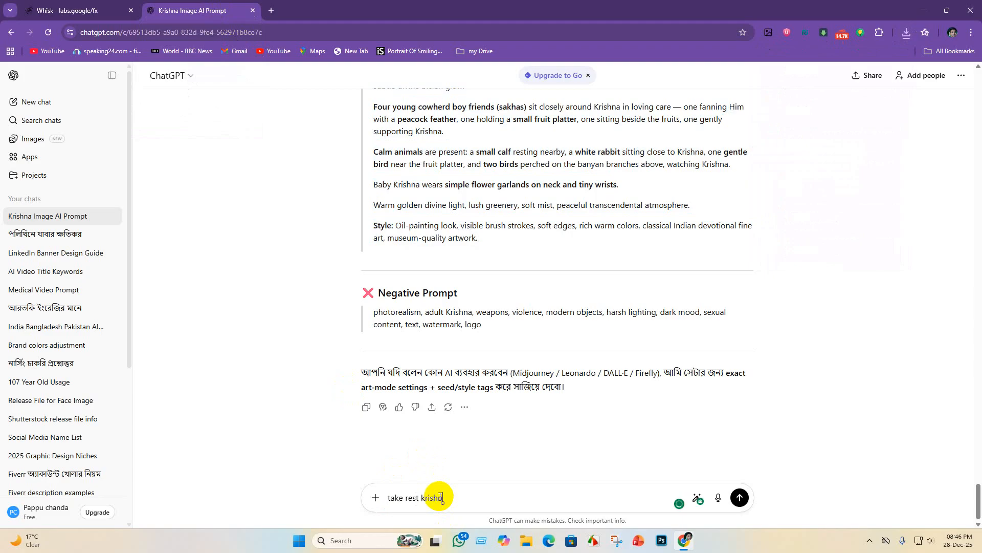
pyautogui.write('take rest krishna')
pyautogui.press('Return')
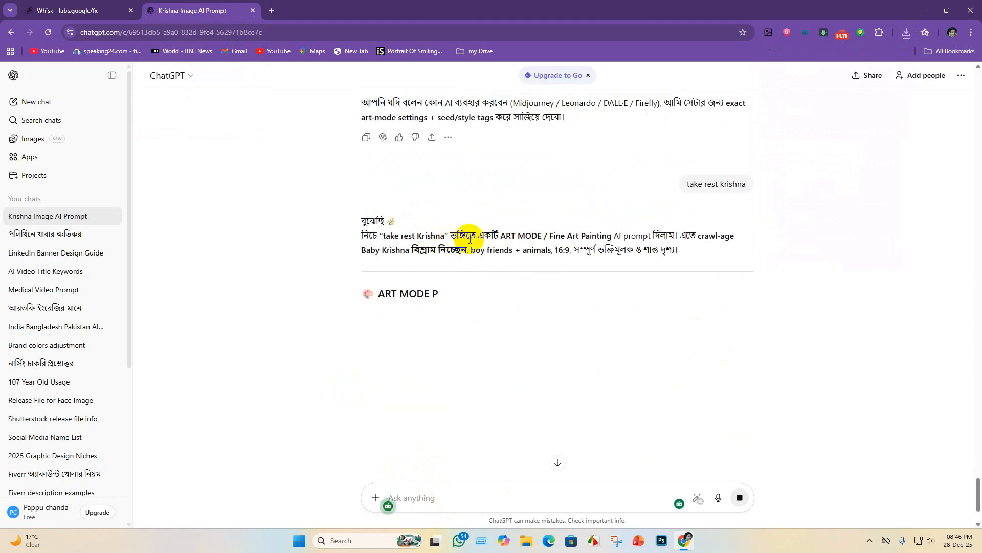
# Copy the resting Krishna prompt from "Art mode, classical devotional fine-art painting" through "divine childhood peace".
pyautogui.click(547, 462)
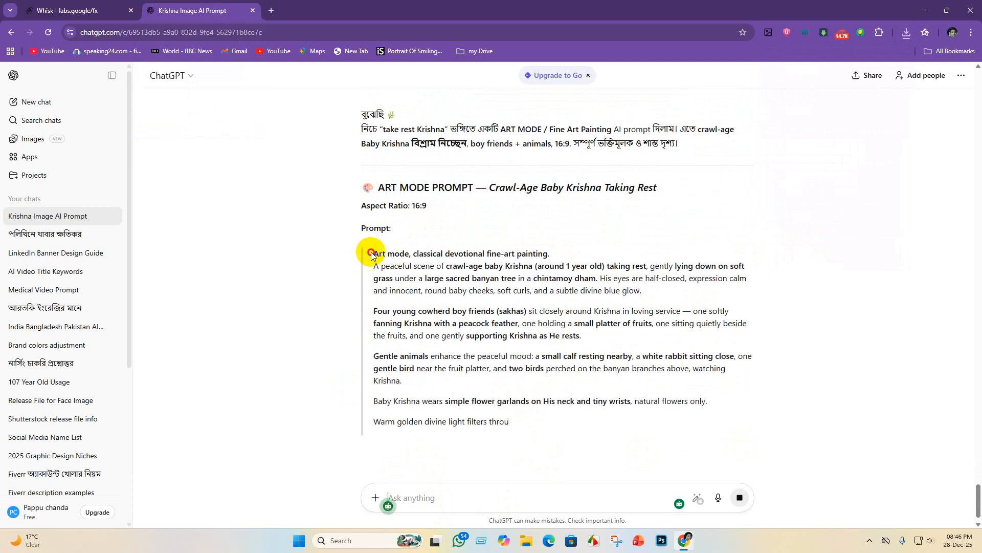
pyautogui.moveTo(371, 254); pyautogui.dragTo(776, 455)
pyautogui.scroll(-4, 693, 388)
pyautogui.moveTo(545, 297); pyautogui.dragTo(312, 226)
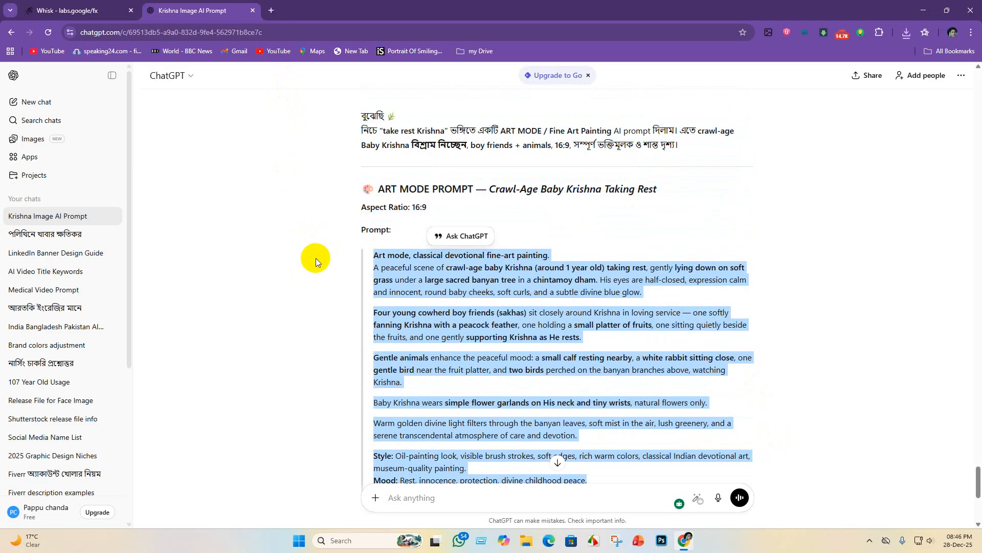
pyautogui.scroll(-6, 870, 423)
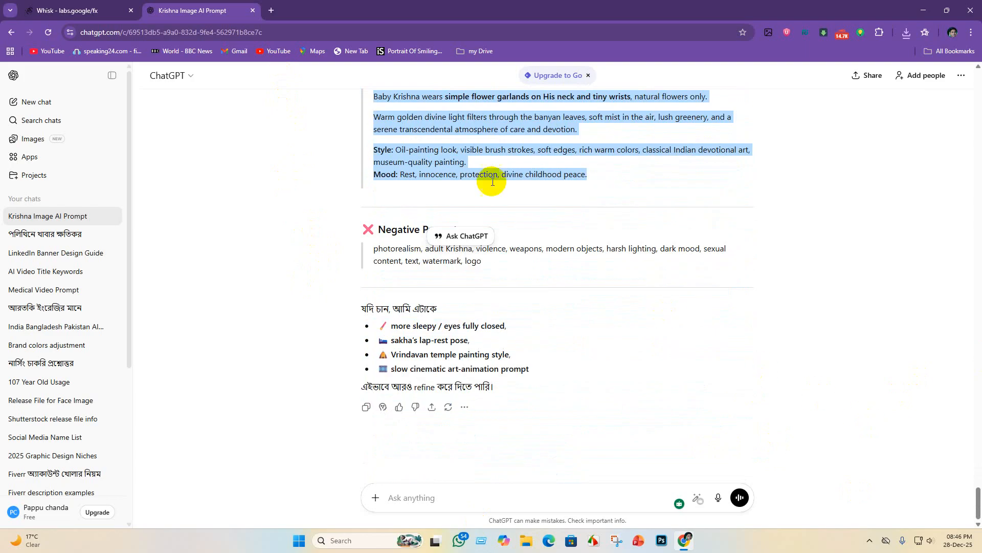
# Switch to Whisk, replace the whole prompt with the copied resting Krishna prompt and generate the images.
pyautogui.click(77, 11)
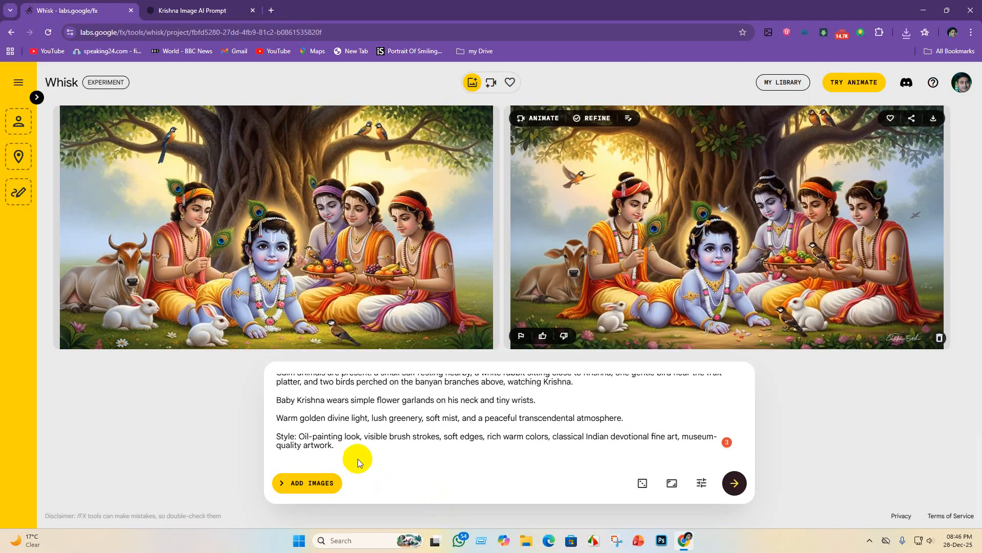
pyautogui.moveTo(358, 459); pyautogui.dragTo(149, 333)
pyautogui.press('BackSpace')
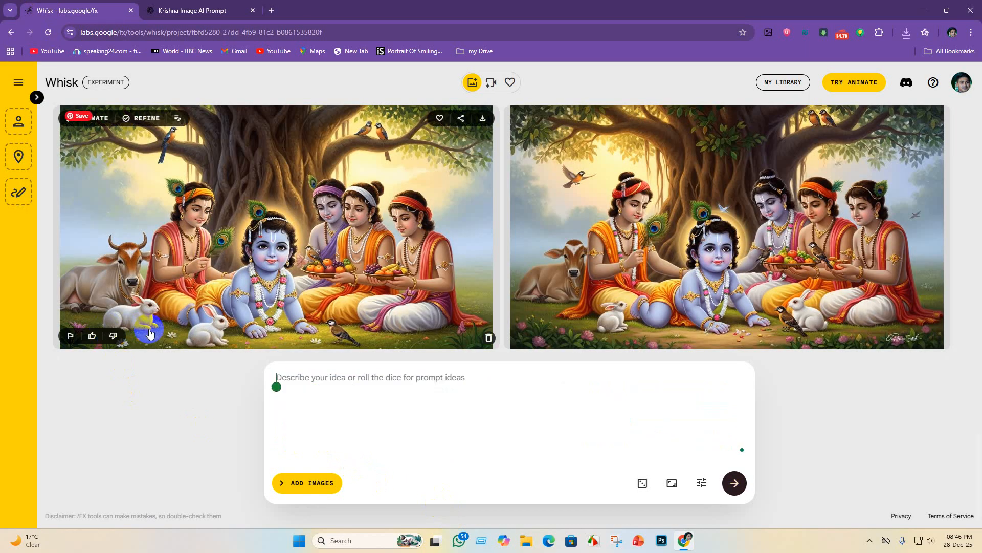
pyautogui.hotkey('ctrl', 'v')
pyautogui.press('Return')
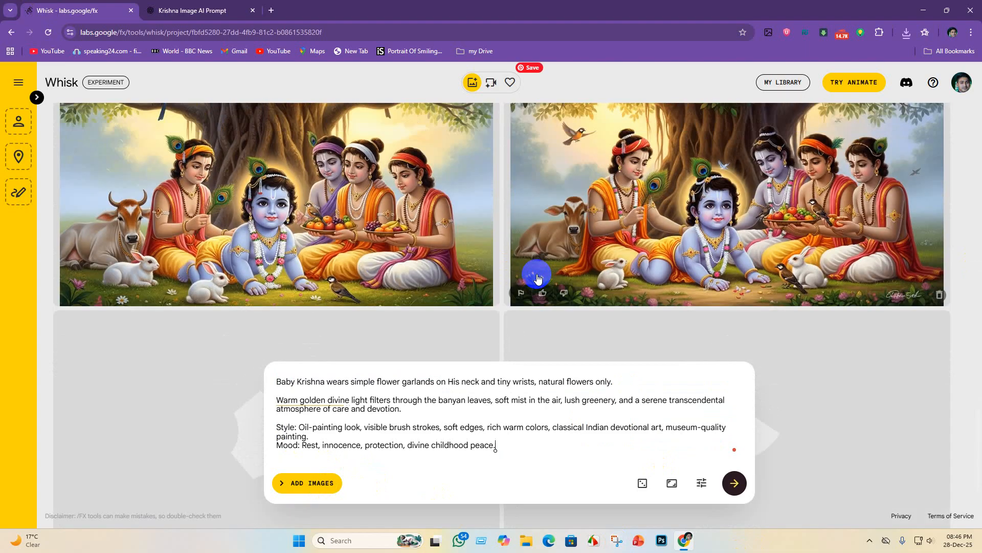
# Download the resting Krishna image that fills the whole frame as a JPEG into the Krishna lila folder.
pyautogui.scroll(-4, 563, 213)
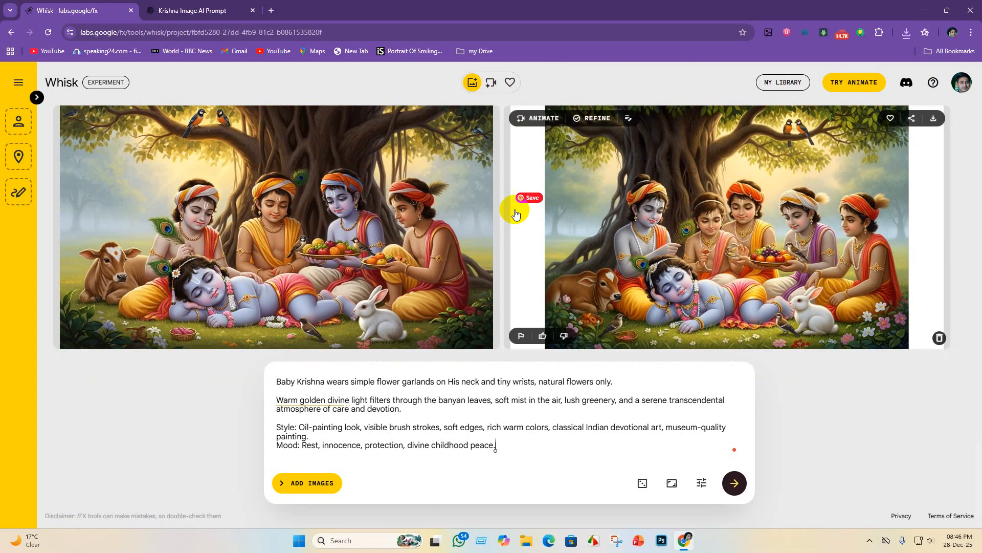
pyautogui.scroll(1, 226, 264)
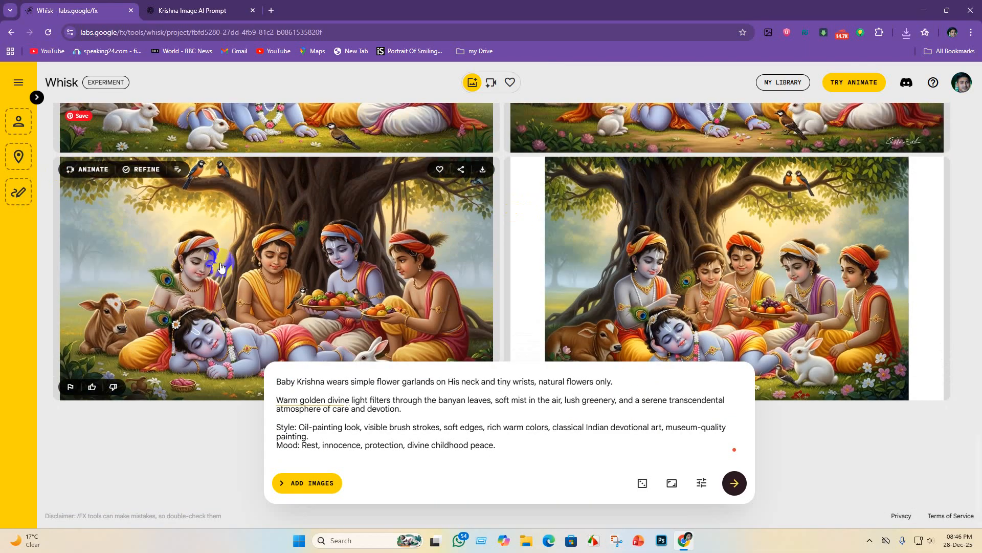
pyautogui.scroll(-1, 232, 263)
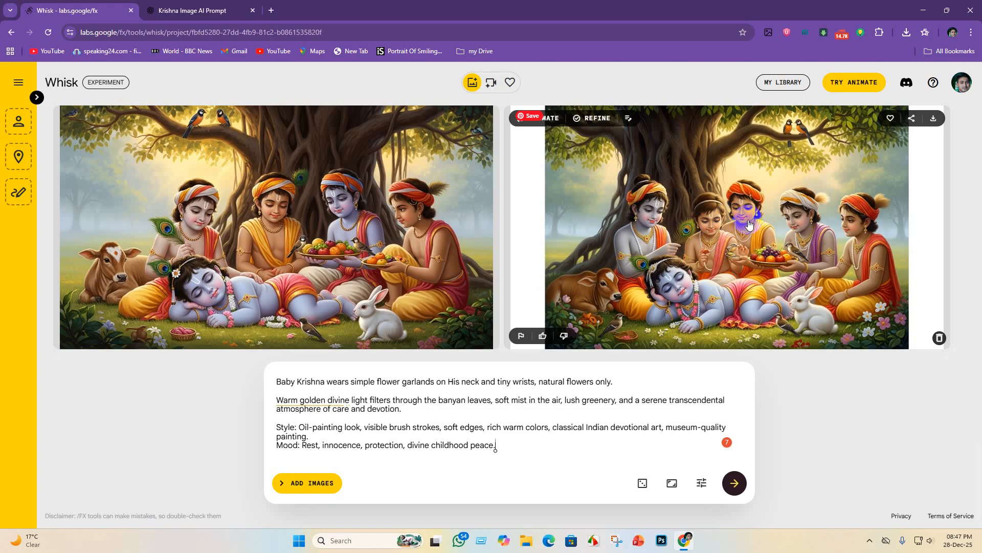
pyautogui.scroll(1, 394, 279)
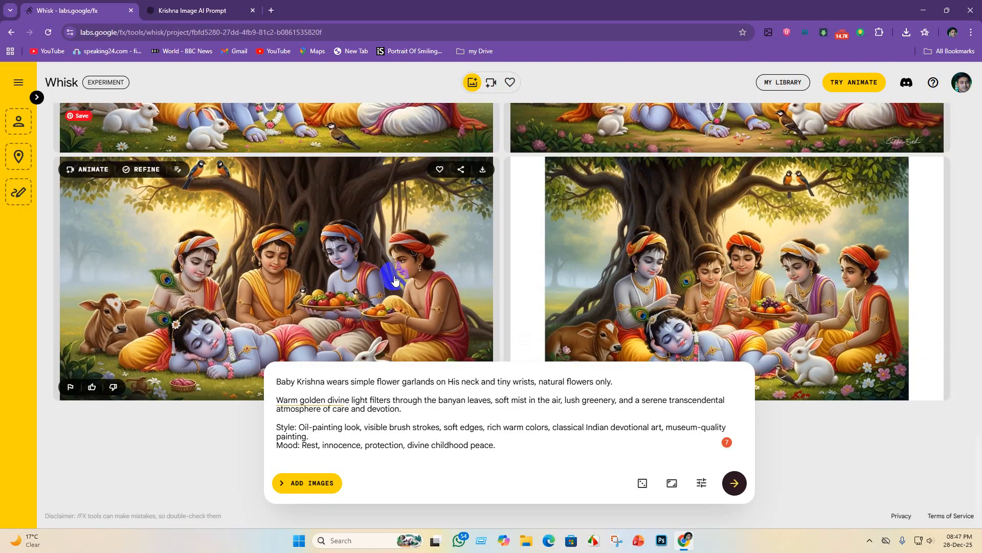
pyautogui.scroll(-1, 394, 332)
pyautogui.scroll(1, 421, 347)
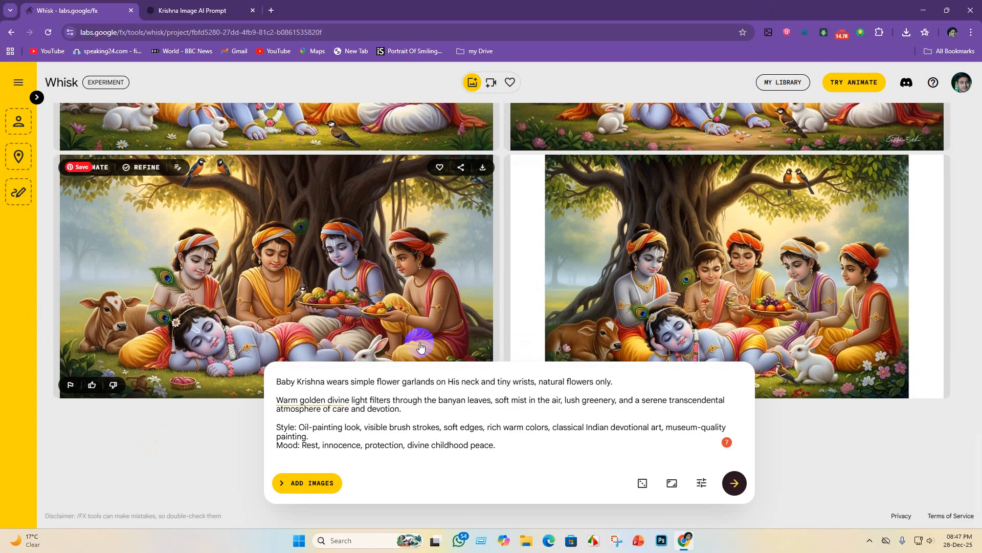
pyautogui.scroll(-1, 421, 347)
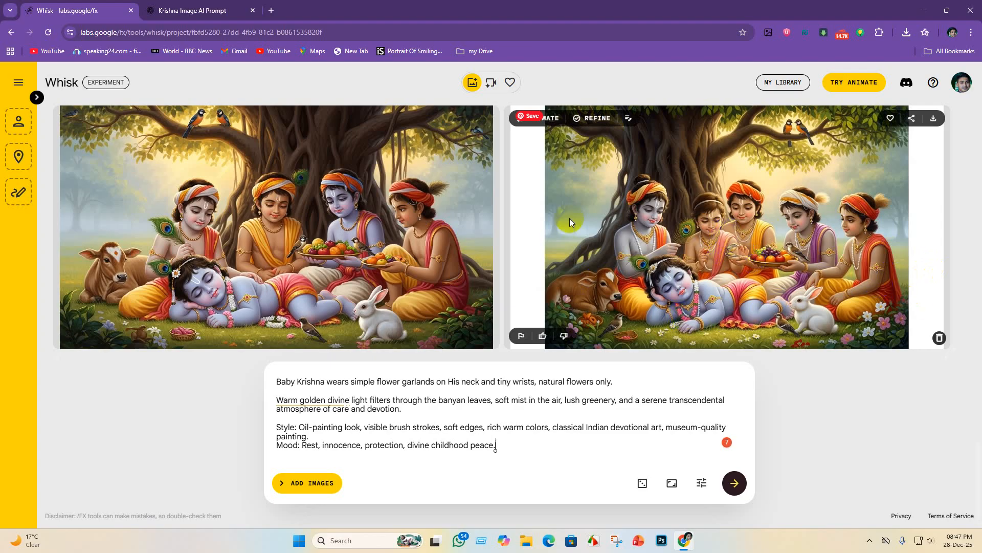
pyautogui.scroll(1, 317, 207)
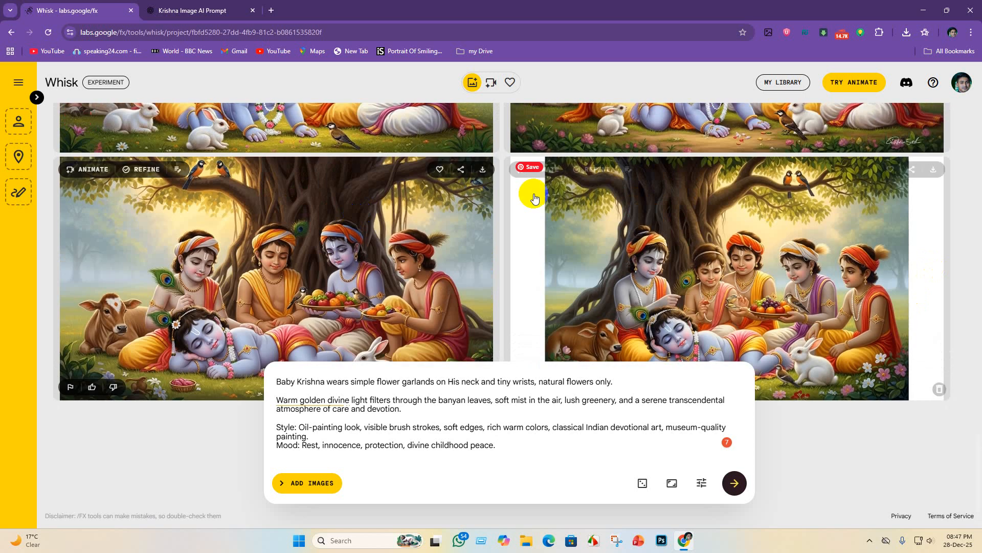
pyautogui.click(483, 170)
pyautogui.click(887, 307)
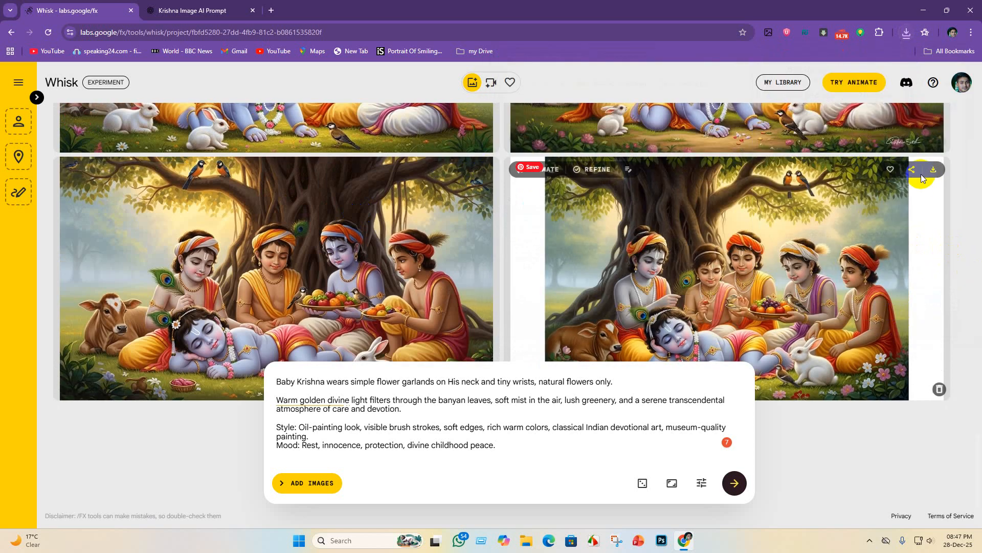
# Cancel saving the white-bordered resting Krishna image and generate another pair from the same prompt.
pyautogui.click(934, 170)
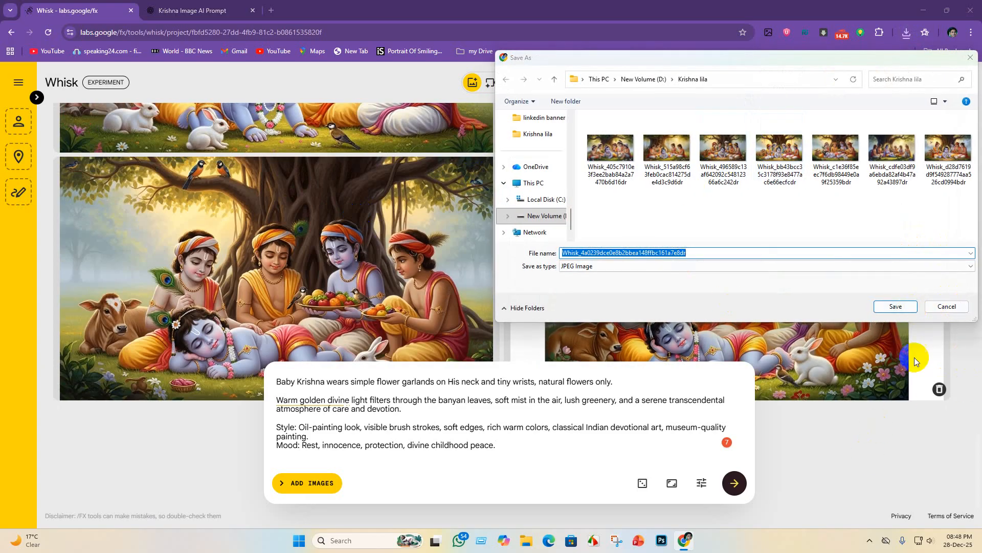
pyautogui.click(952, 306)
pyautogui.scroll(2, 761, 278)
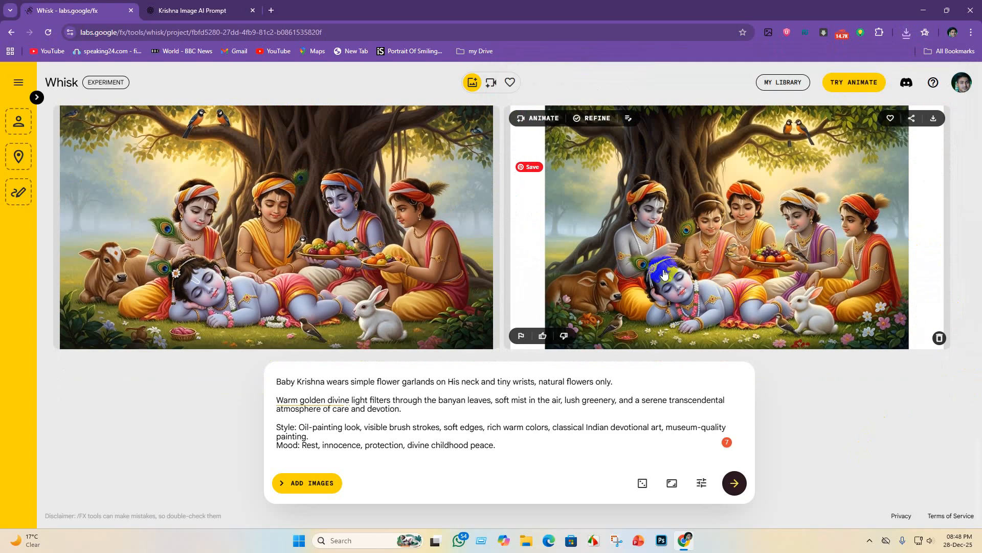
pyautogui.scroll(-3, 660, 269)
pyautogui.scroll(5, 665, 287)
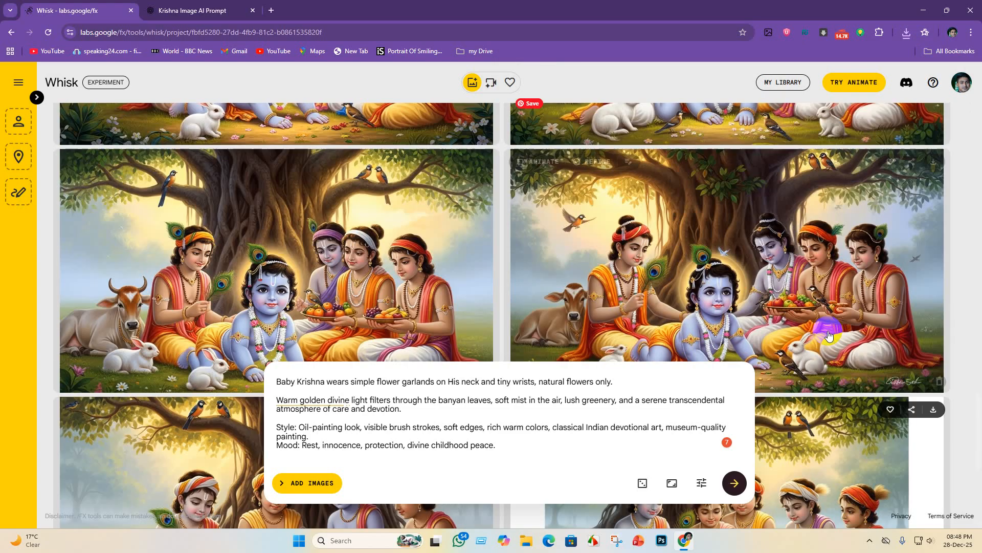
pyautogui.scroll(-4, 706, 302)
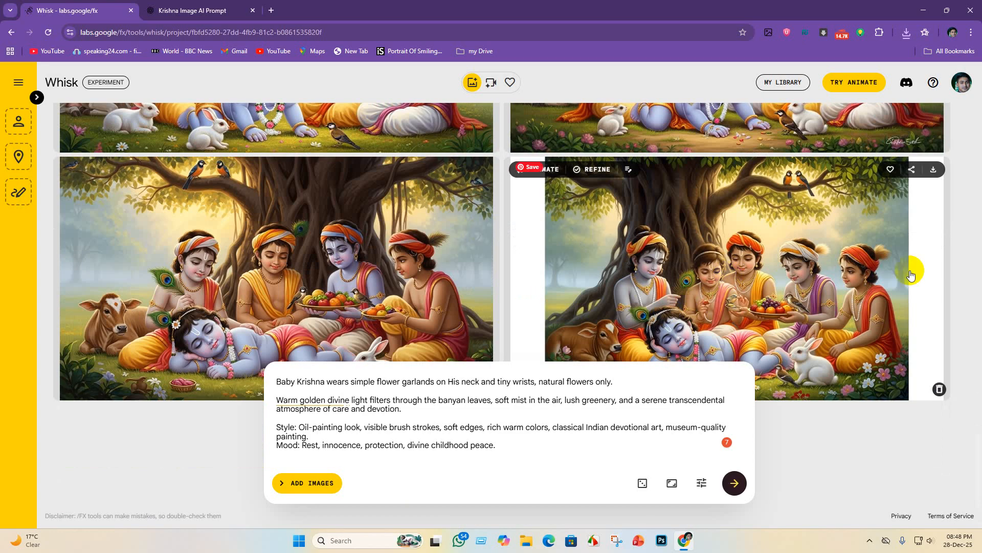
pyautogui.click(725, 487)
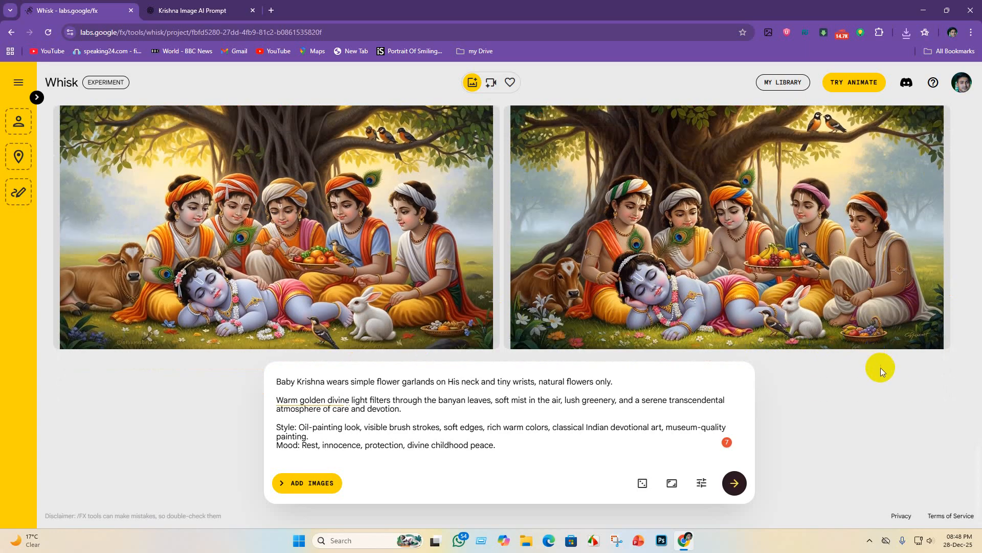
# Compare the friends, animals, birds and Krishna's pose in the two newly generated resting Krishna images.
pyautogui.scroll(2, 874, 338)
pyautogui.scroll(-1, 506, 292)
pyautogui.scroll(-1, 307, 221)
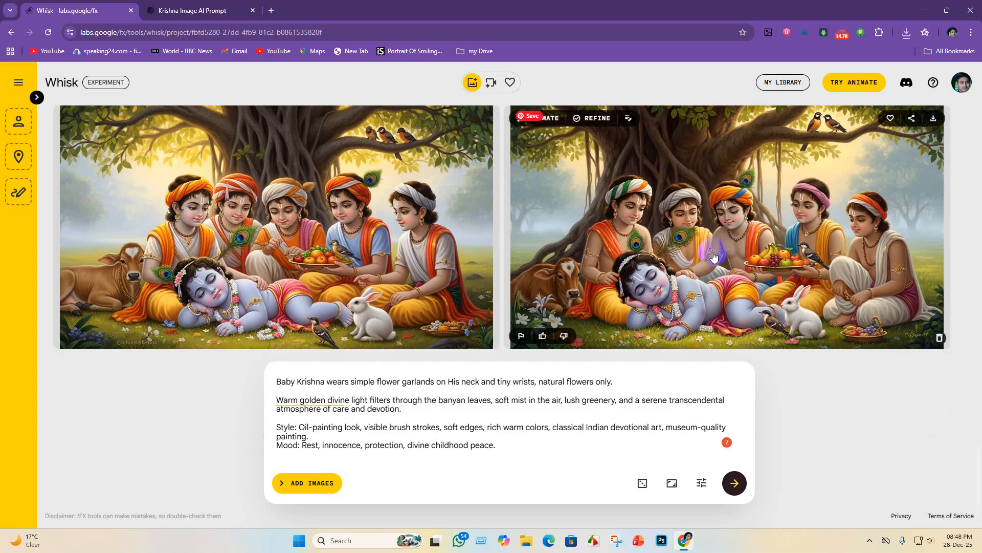
pyautogui.scroll(1, 577, 194)
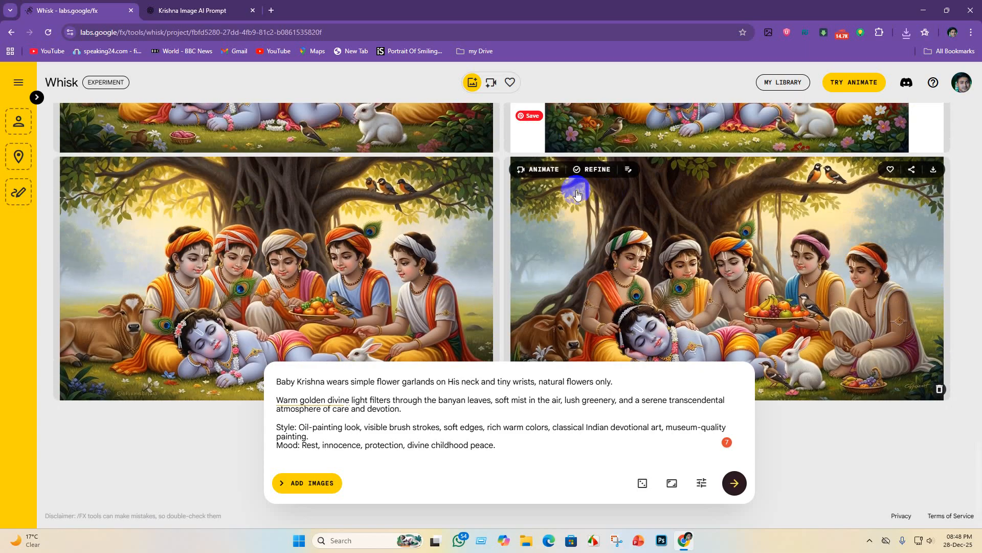
pyautogui.scroll(-1, 882, 184)
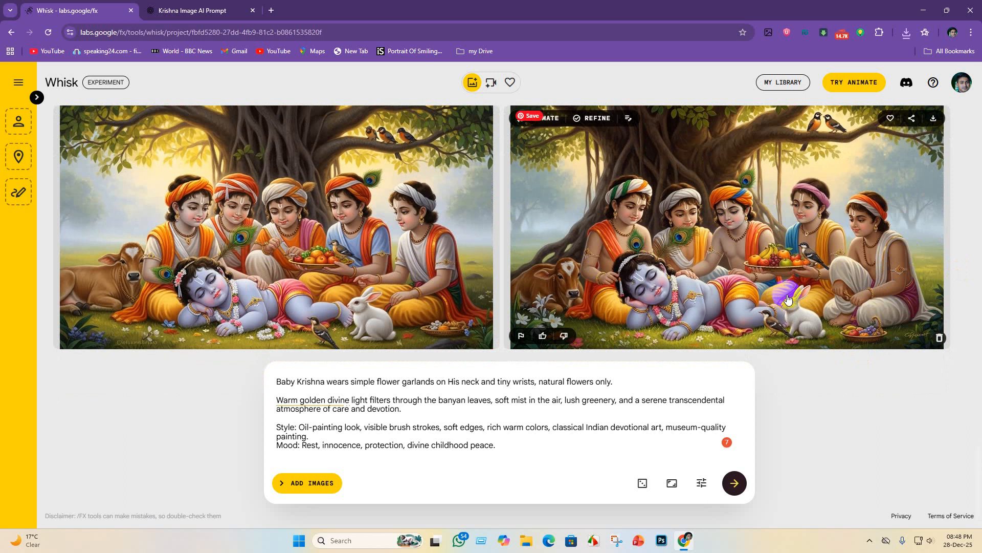
pyautogui.scroll(1, 960, 241)
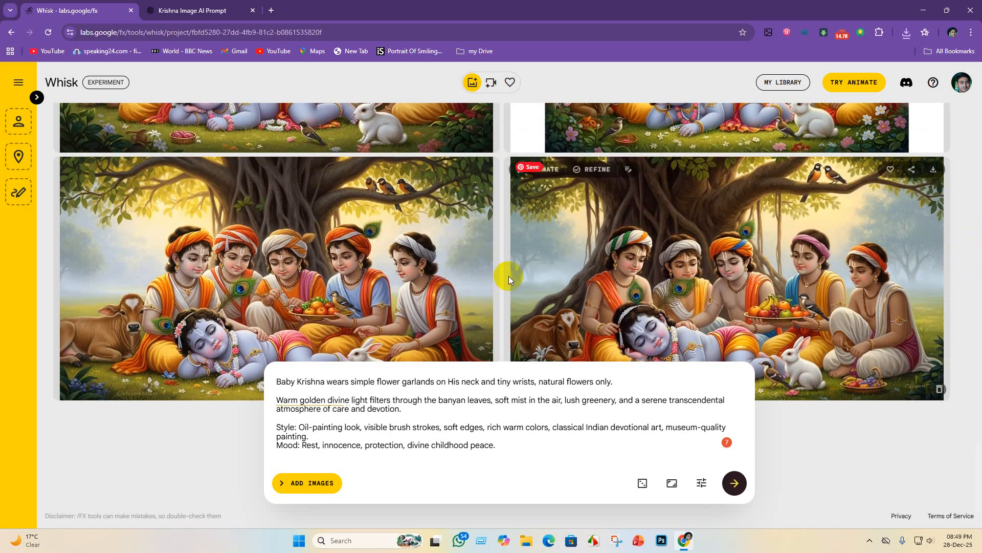
pyautogui.scroll(-1, 508, 275)
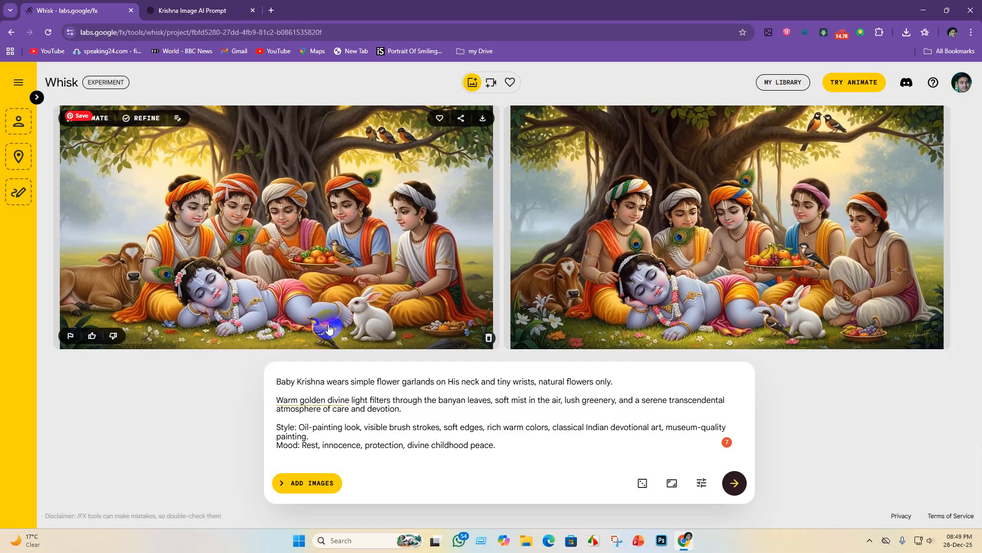
pyautogui.scroll(1, 329, 320)
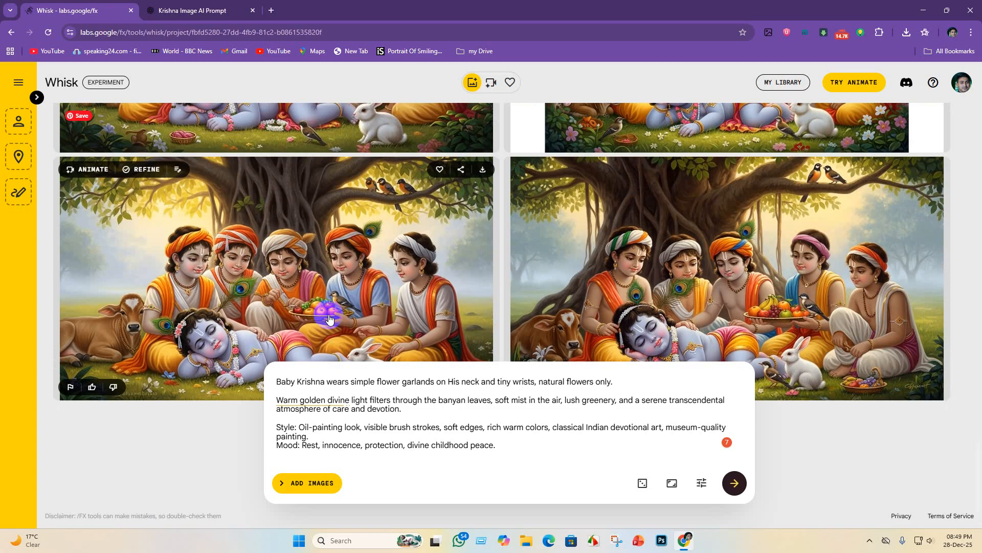
pyautogui.scroll(-1, 329, 321)
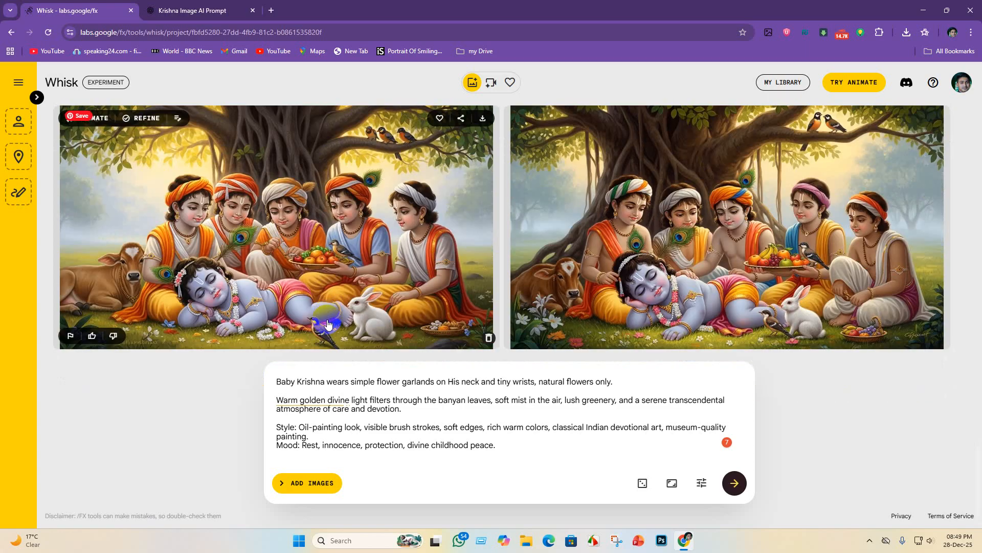
pyautogui.scroll(1, 328, 331)
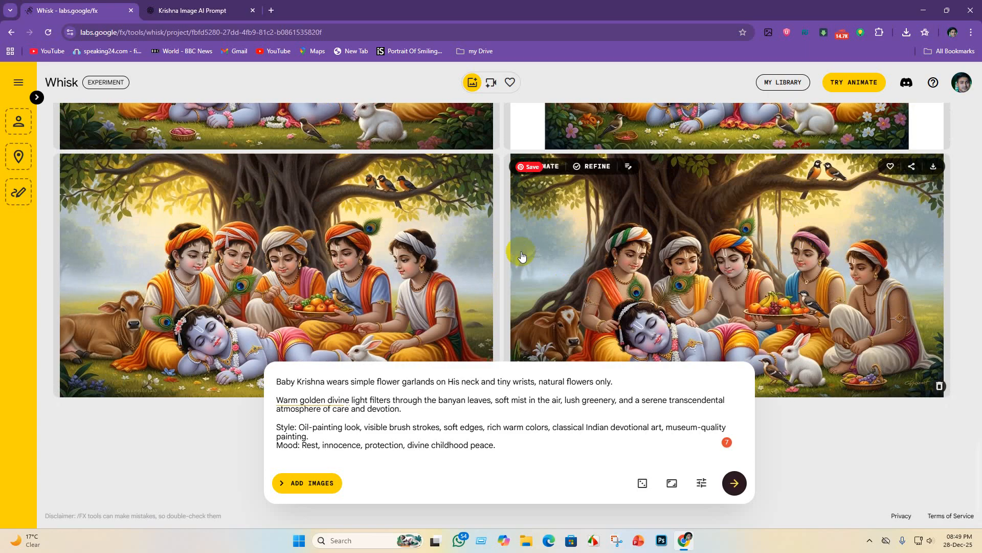
pyautogui.scroll(-1, 507, 253)
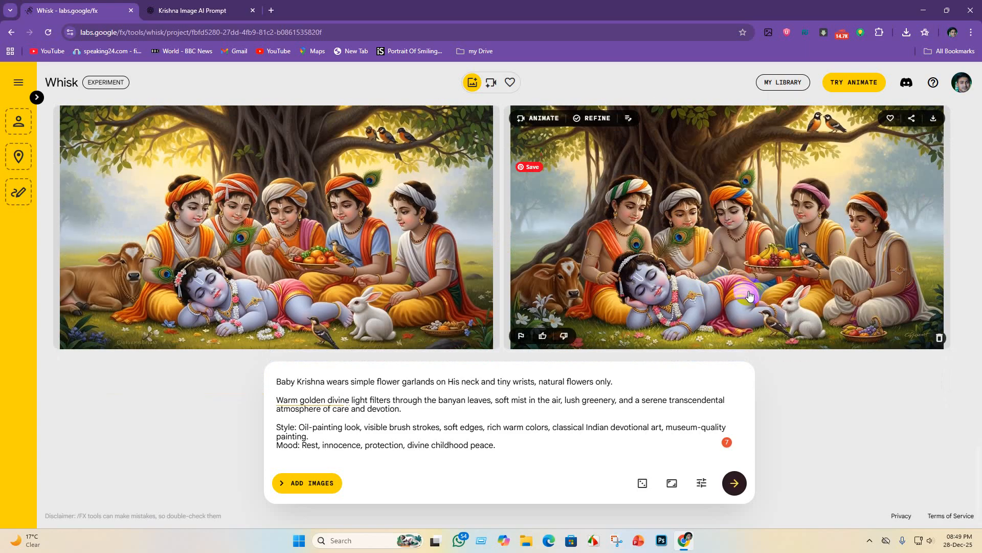
pyautogui.scroll(1, 812, 296)
pyautogui.scroll(-1, 810, 297)
pyautogui.scroll(1, 913, 210)
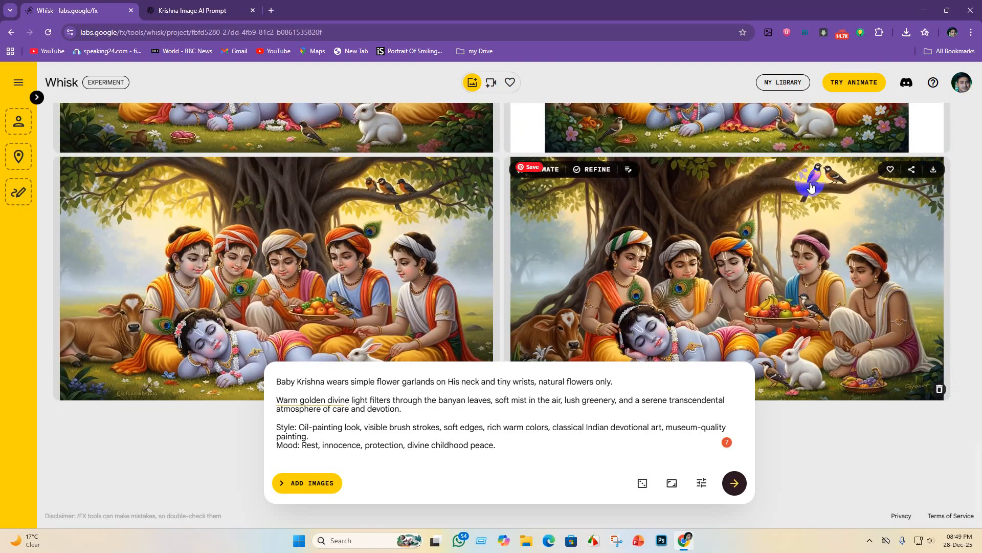
pyautogui.scroll(-1, 845, 271)
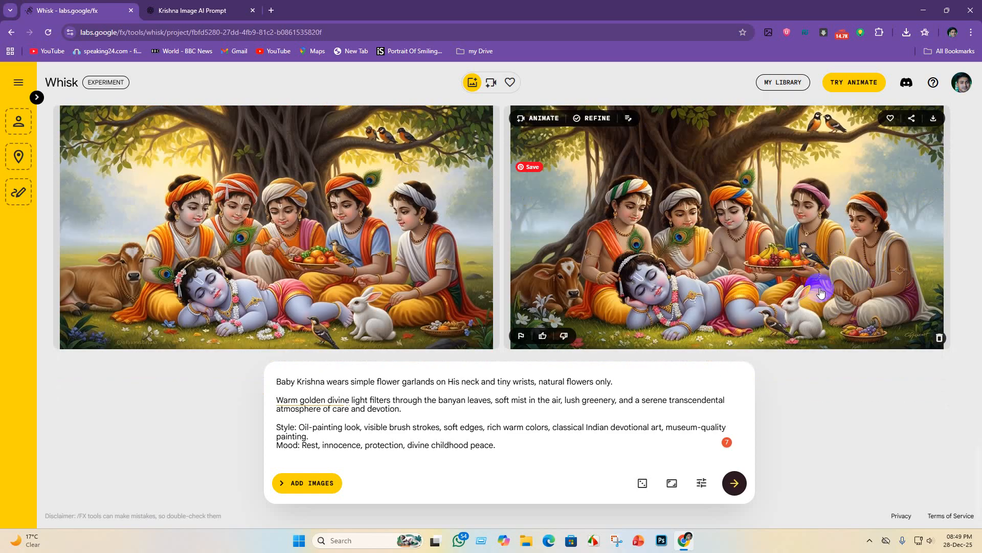
pyautogui.scroll(1, 820, 292)
pyautogui.scroll(-1, 816, 205)
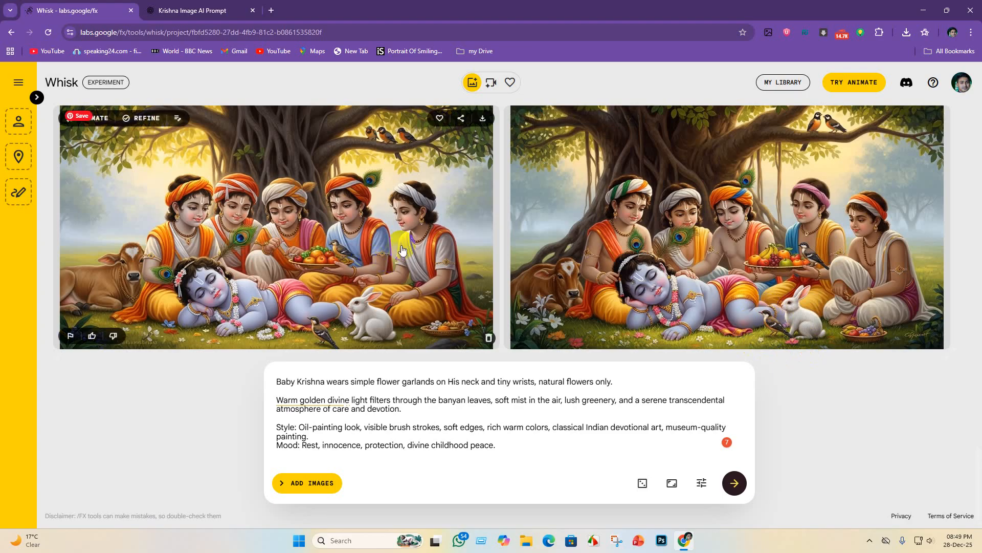
# Download the new resting Krishna image whose friends all wear upper garments as a JPEG into the Krishna lila folder.
pyautogui.click(482, 118)
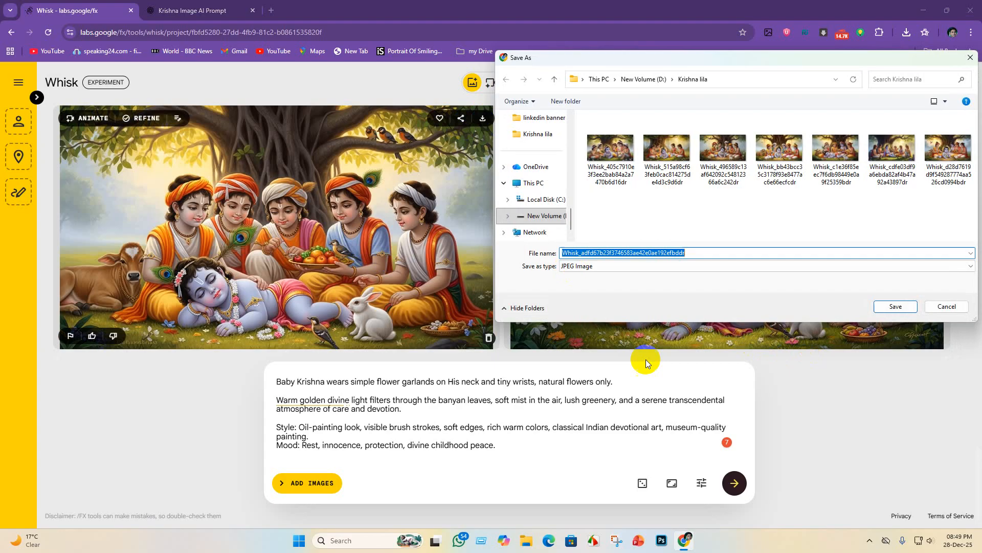
pyautogui.click(900, 305)
pyautogui.scroll(3, 270, 269)
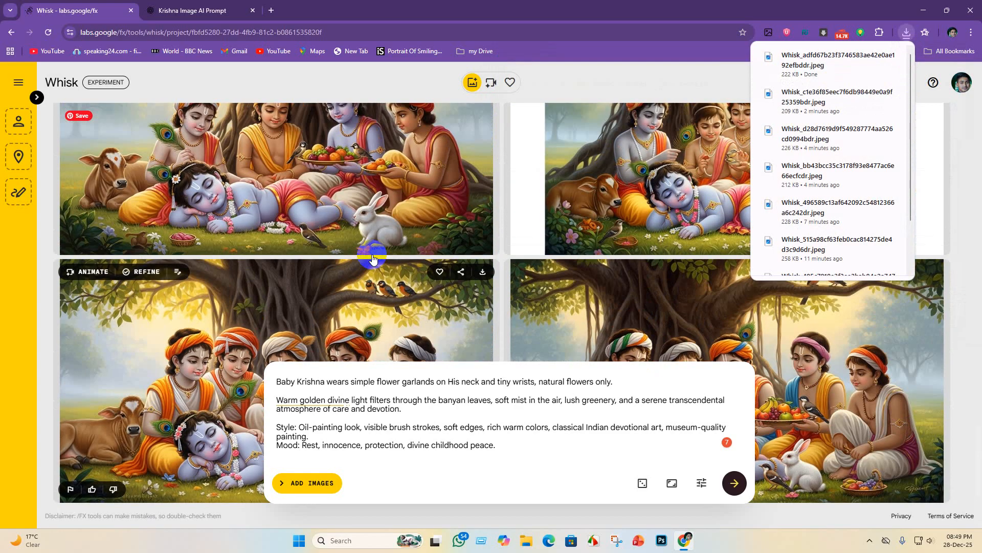
pyautogui.scroll(-3, 271, 205)
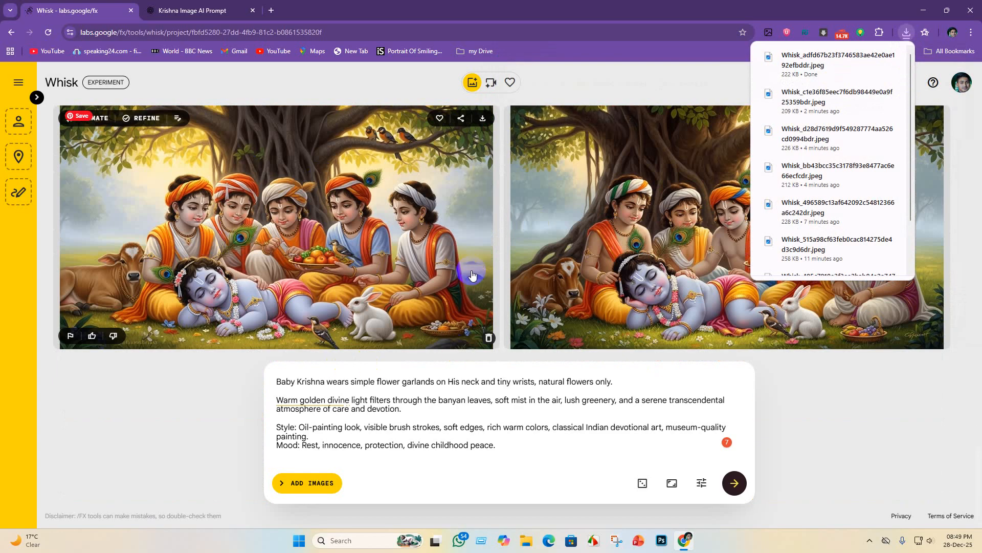
# Generate one more pair of images from the unchanged resting Krishna prompt.
pyautogui.scroll(1, 467, 277)
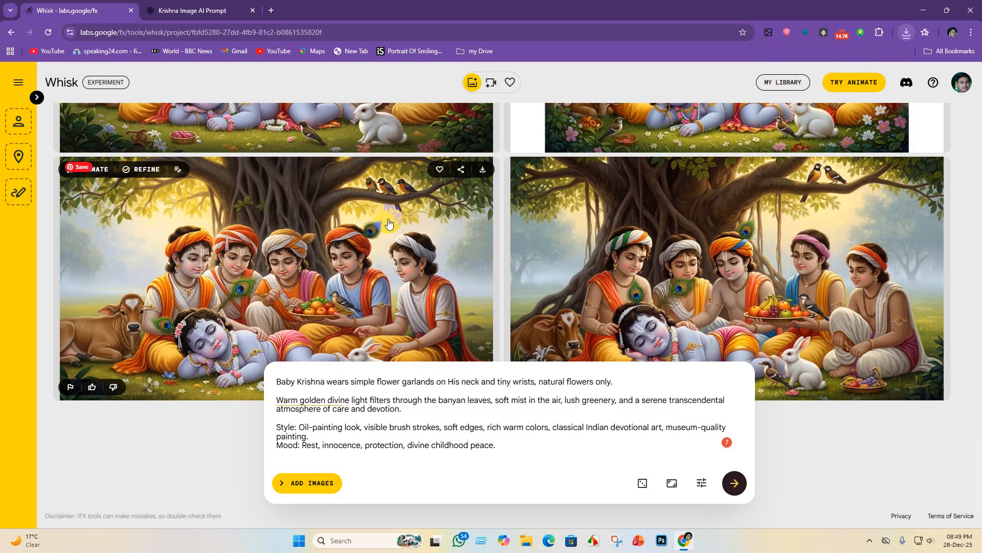
pyautogui.scroll(-1, 651, 160)
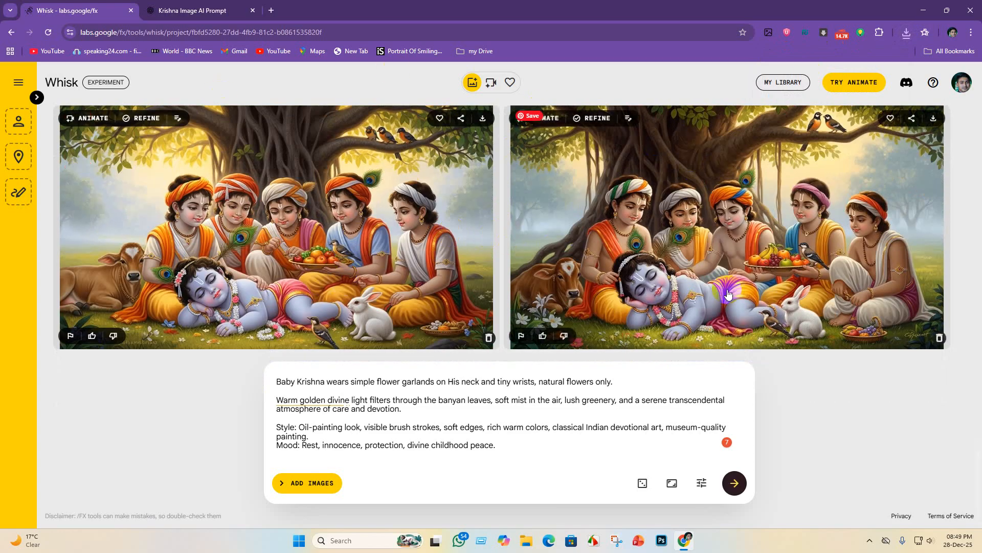
pyautogui.scroll(1, 307, 240)
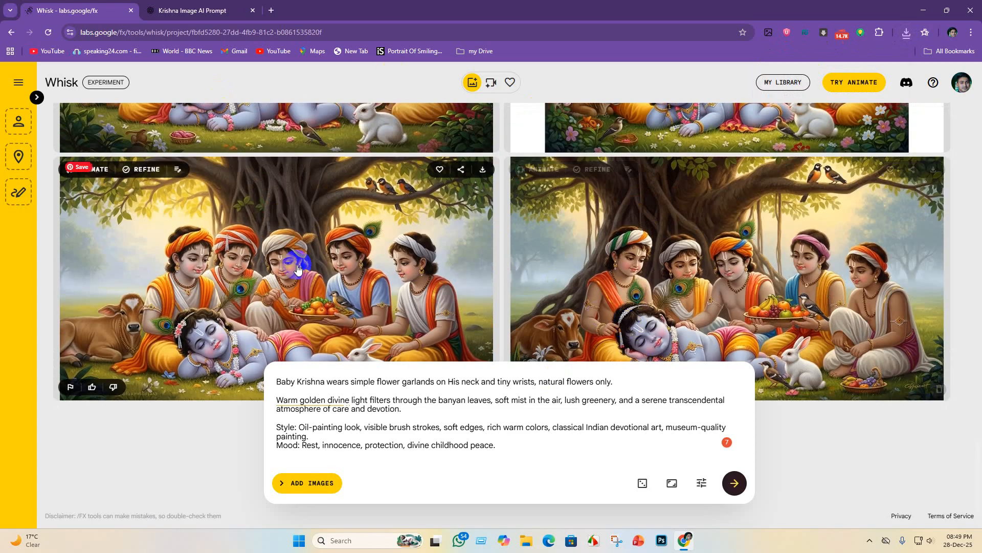
pyautogui.scroll(-1, 450, 296)
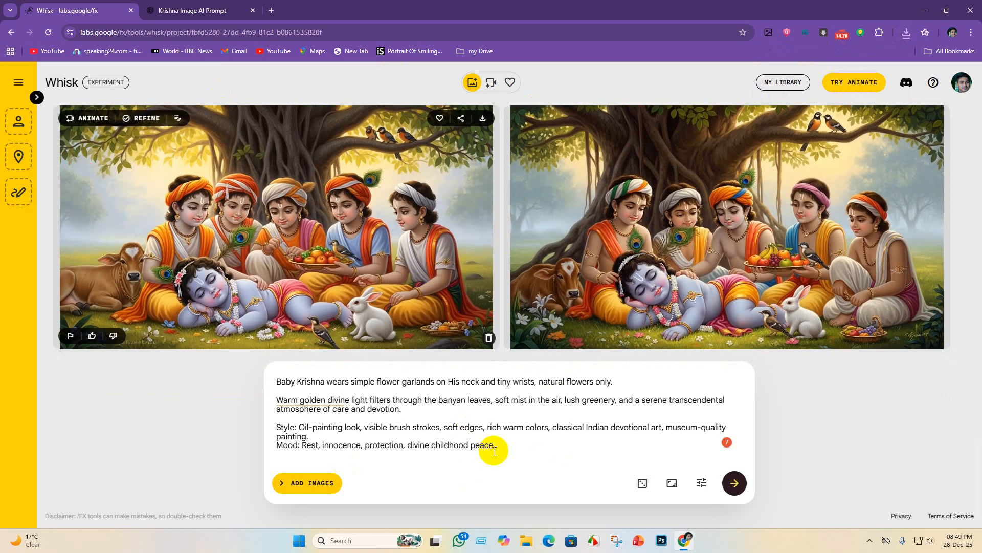
pyautogui.click(734, 484)
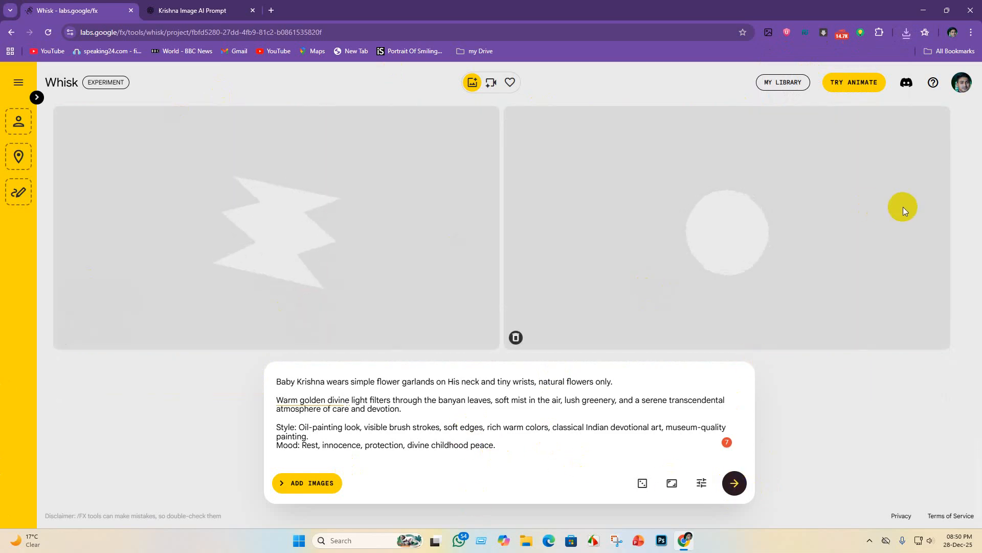
pyautogui.rightClick(939, 246)
pyautogui.click(230, 398)
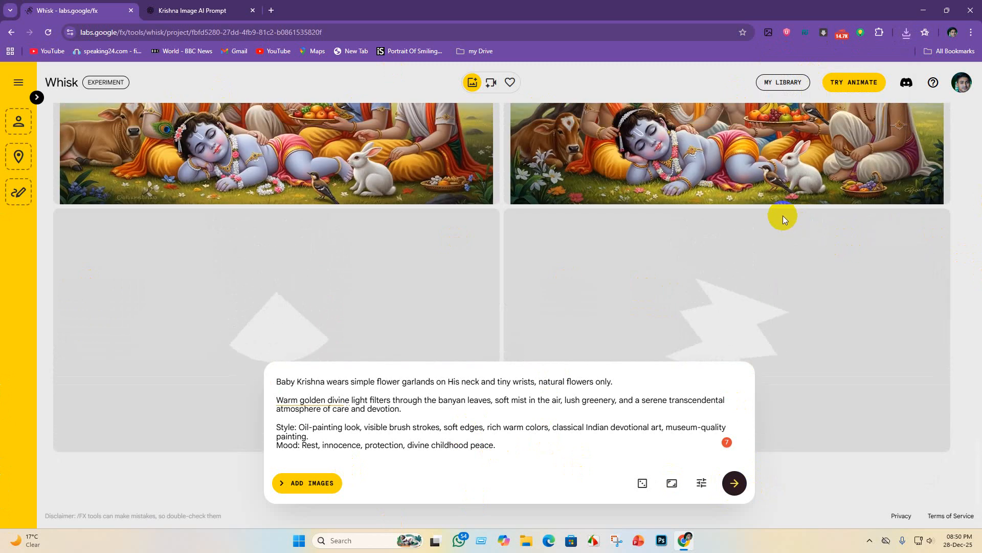
pyautogui.scroll(-1, 791, 247)
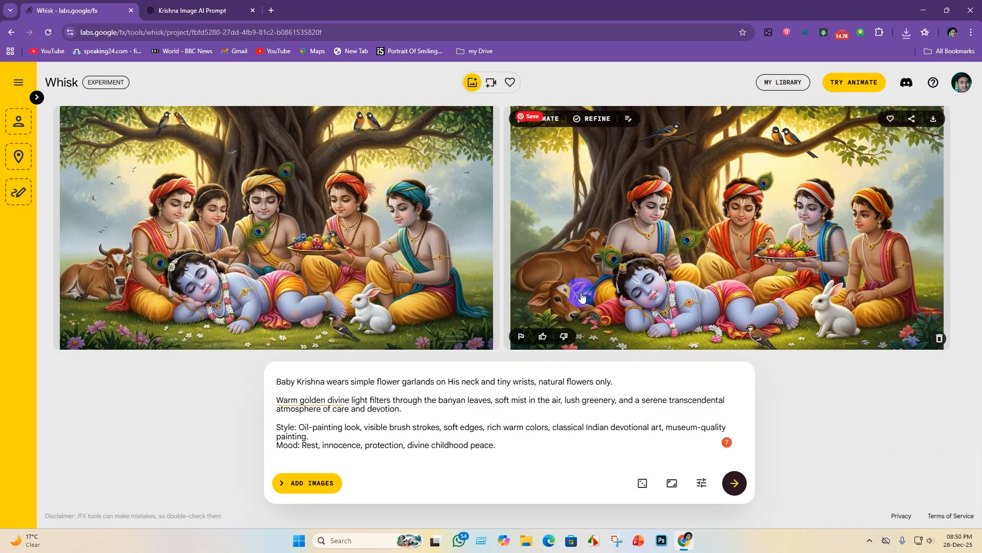
# Compare the two new resting Krishna images and download the one with four friends and brown cattle as a JPEG.
pyautogui.scroll(1, 716, 256)
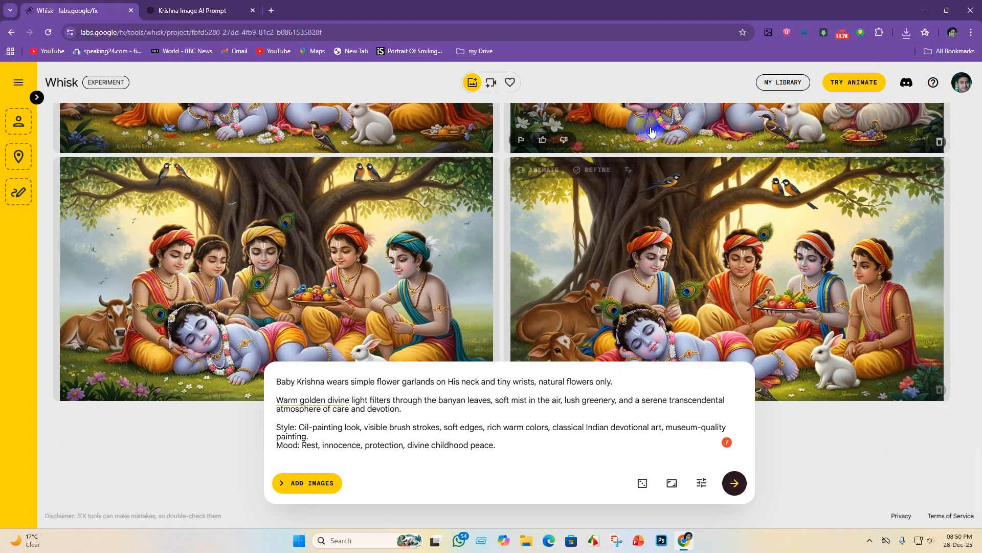
pyautogui.scroll(-1, 731, 184)
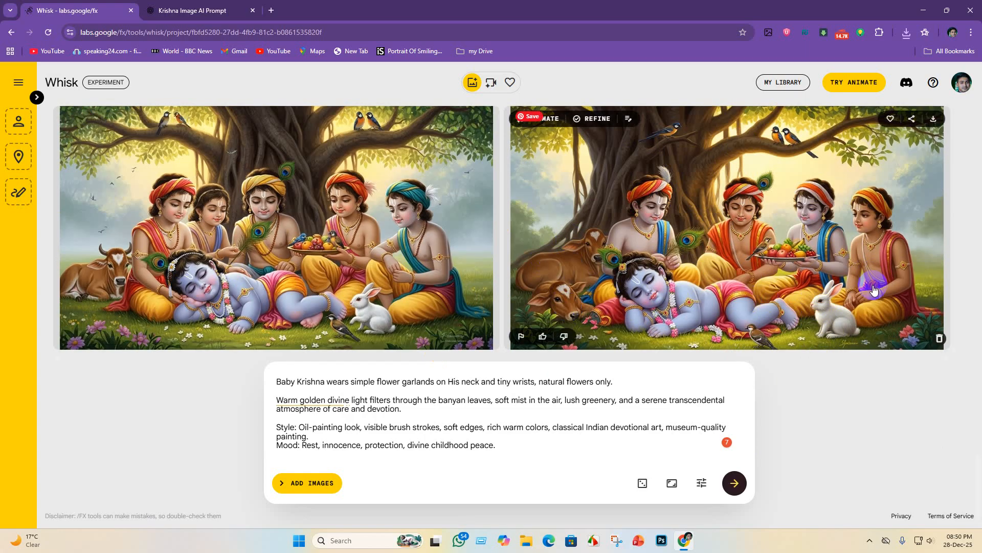
pyautogui.scroll(2, 871, 287)
pyautogui.scroll(-2, 870, 289)
pyautogui.scroll(1, 880, 285)
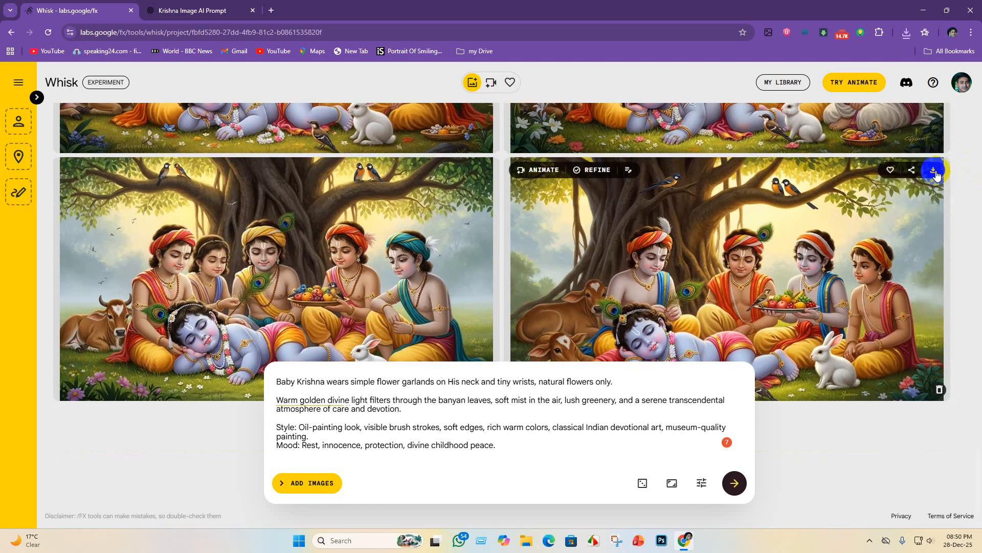
pyautogui.click(933, 172)
pyautogui.click(897, 306)
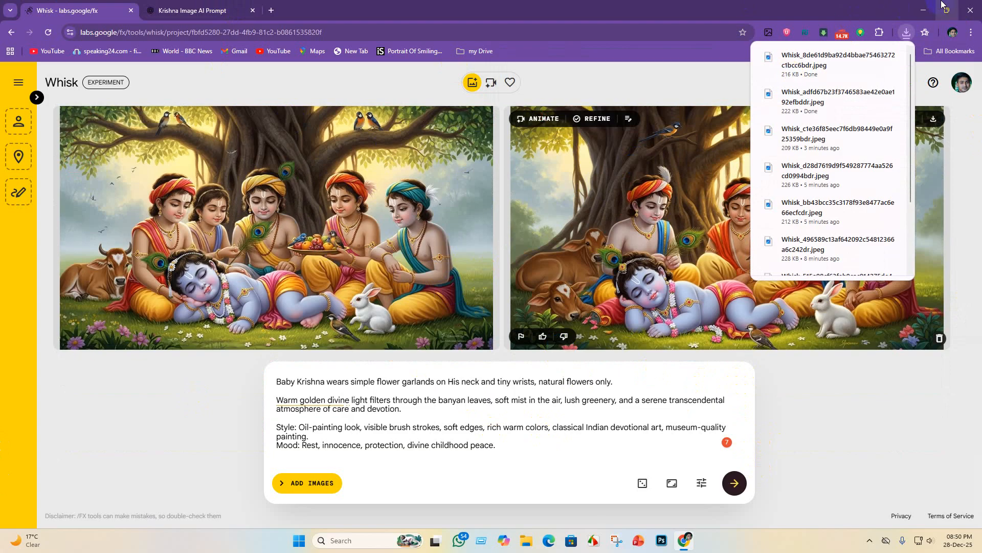
# Switch to Upscayl, turn on Batch Upscayl and check the image format and scale in its settings.
pyautogui.click(924, 10)
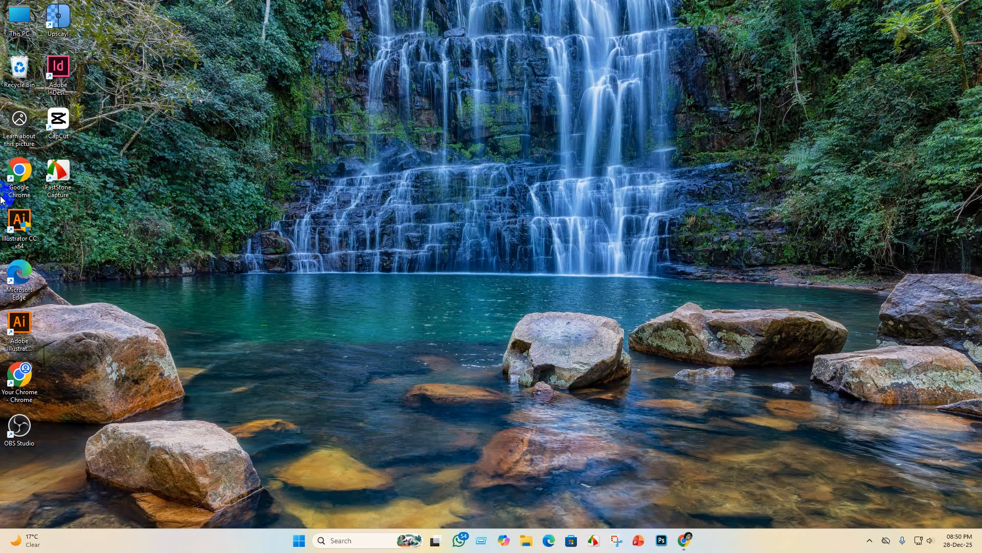
pyautogui.doubleClick(58, 17)
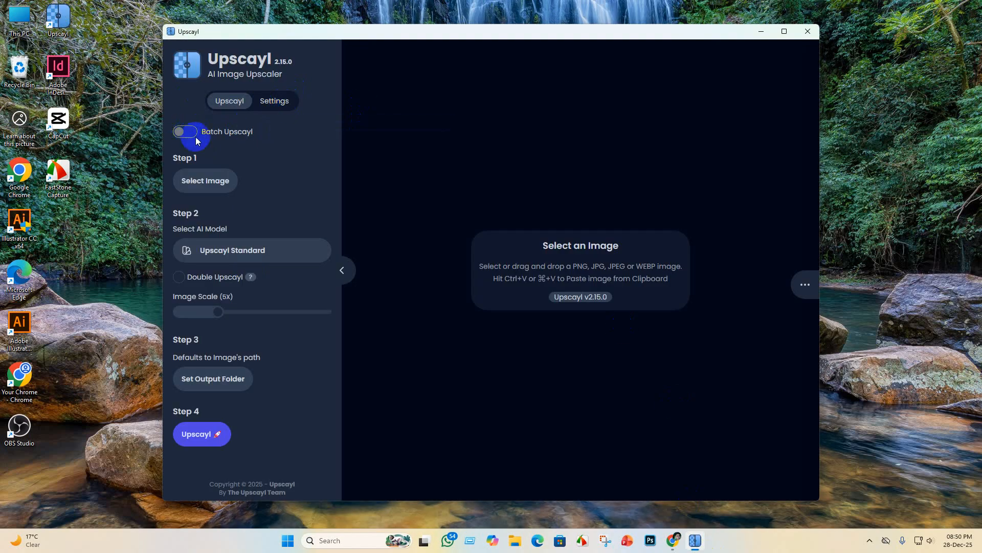
pyautogui.click(188, 134)
pyautogui.click(274, 102)
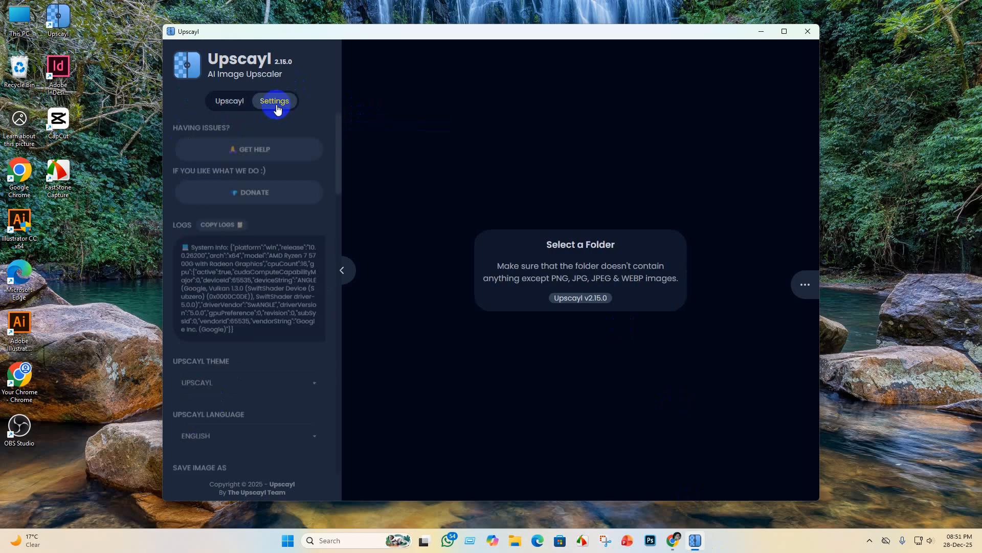
pyautogui.scroll(-2, 220, 407)
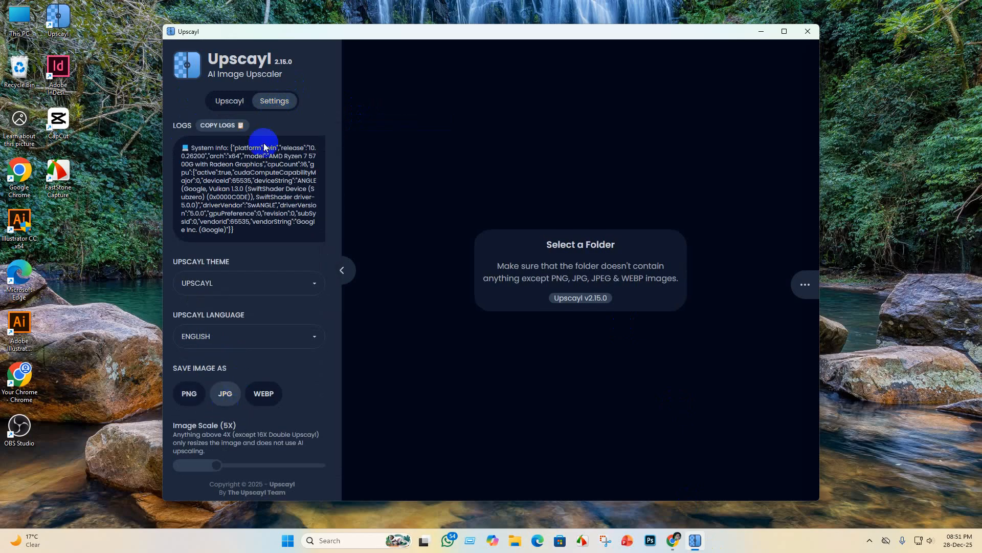
pyautogui.click(228, 101)
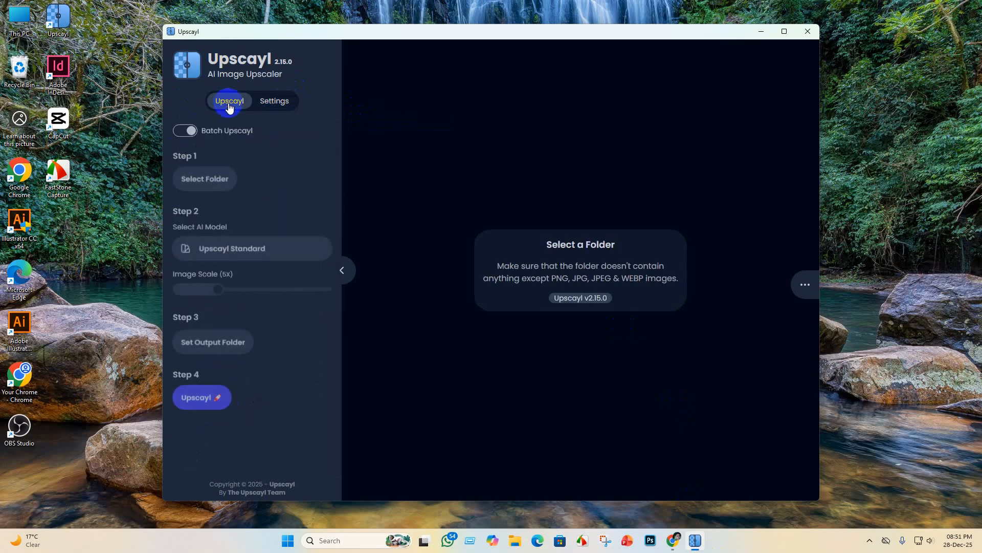
# Run a batch upscale of the Krishna lila folder, using that same folder as the output location.
pyautogui.click(205, 185)
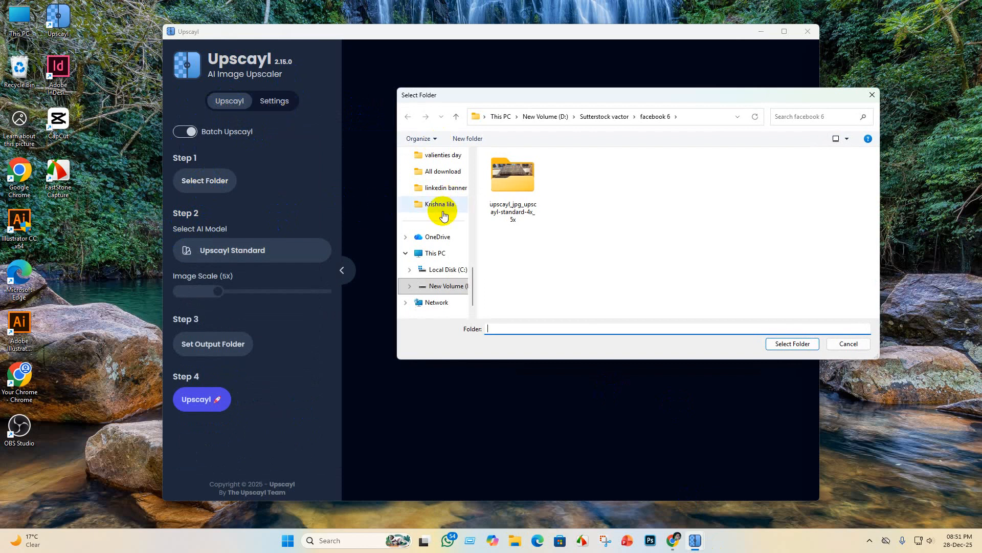
pyautogui.click(443, 211)
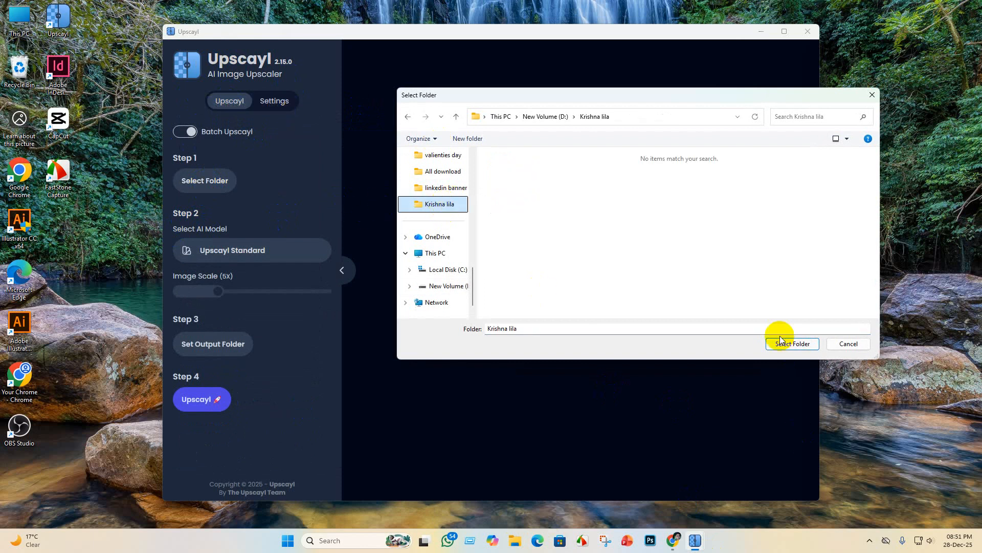
pyautogui.click(793, 343)
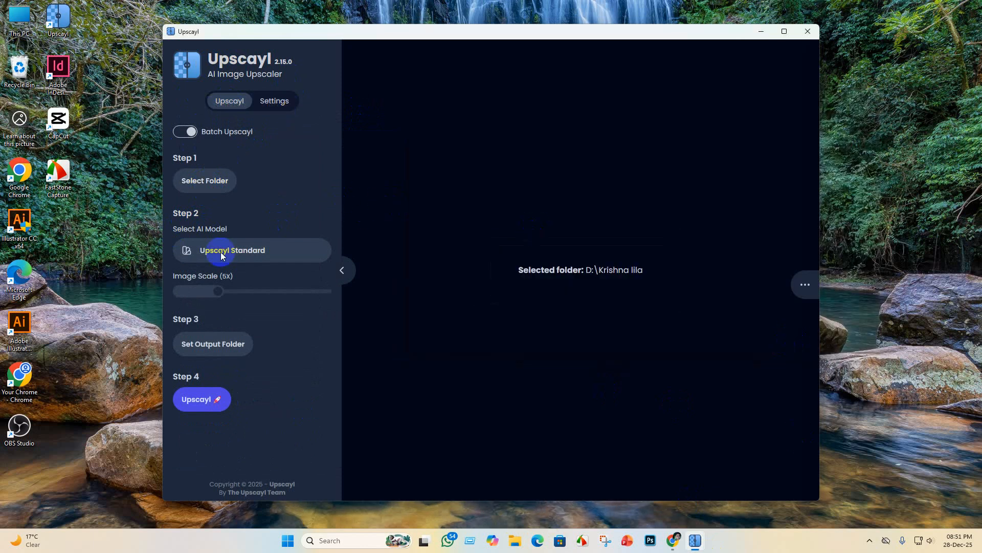
pyautogui.click(214, 350)
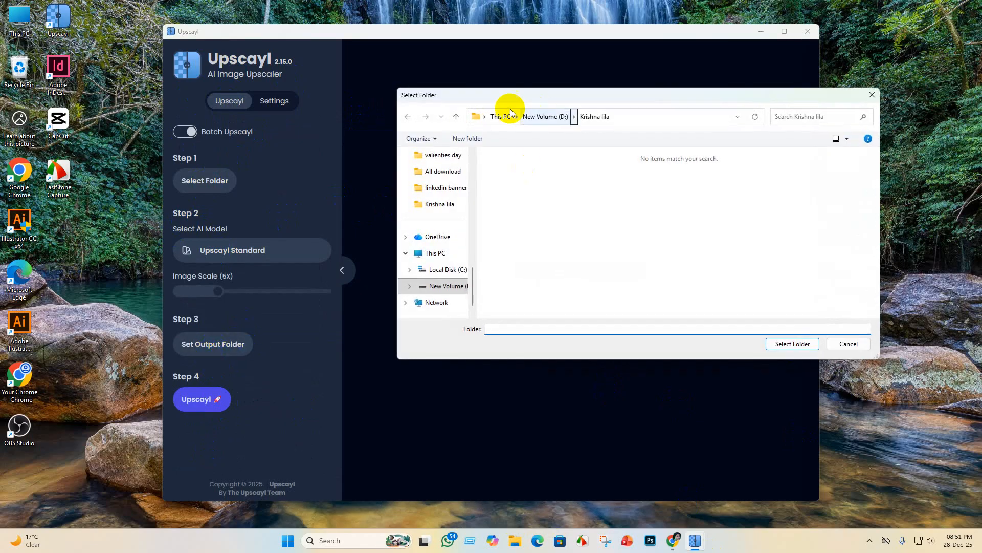
pyautogui.click(474, 211)
pyautogui.click(809, 349)
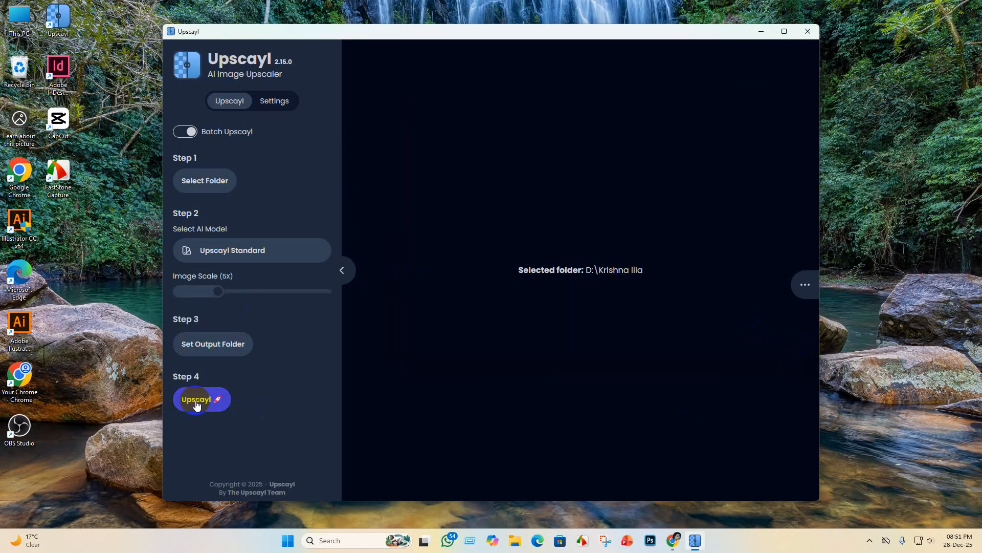
pyautogui.click(196, 404)
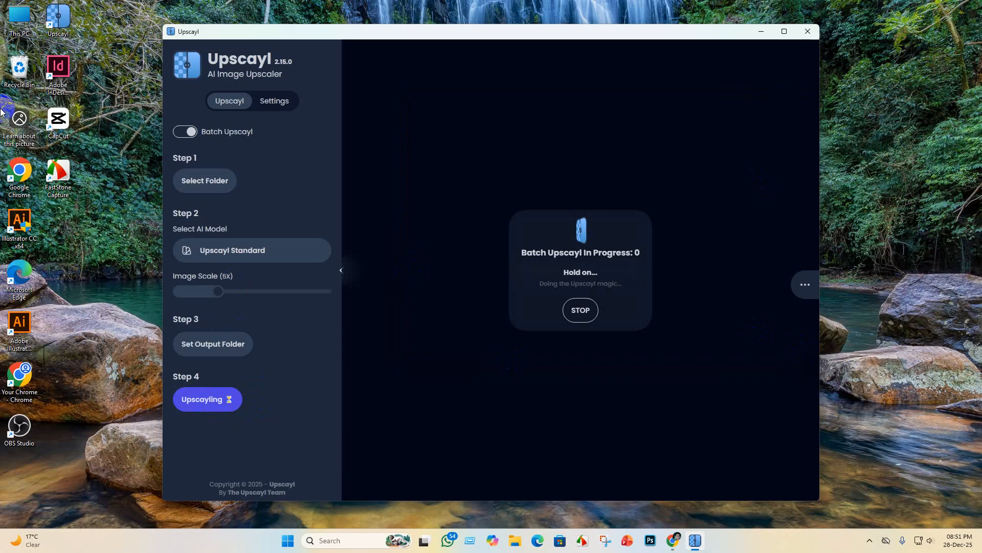
# Open a maximized Chrome window under the AI expert profile and accept its ad privacy notice.
pyautogui.doubleClick(24, 171)
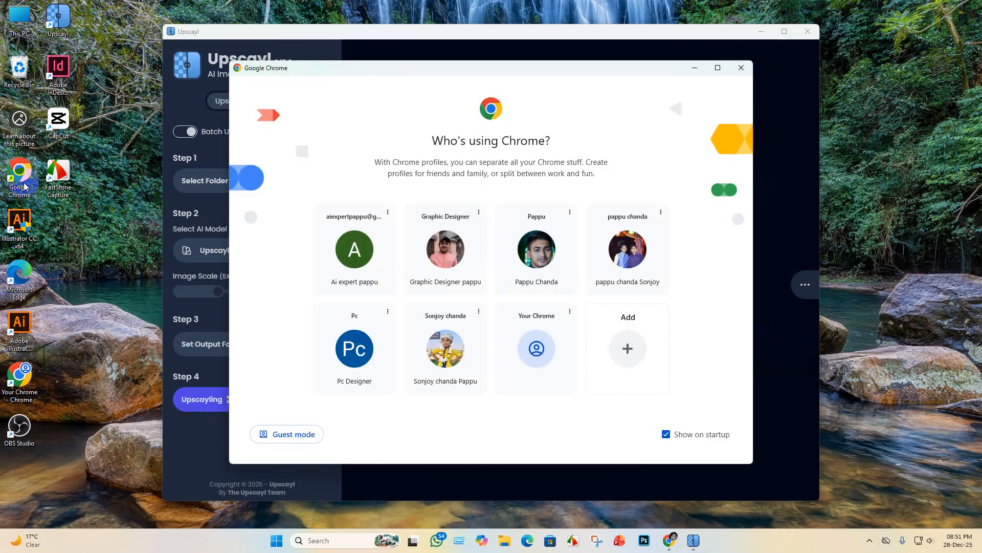
pyautogui.click(355, 274)
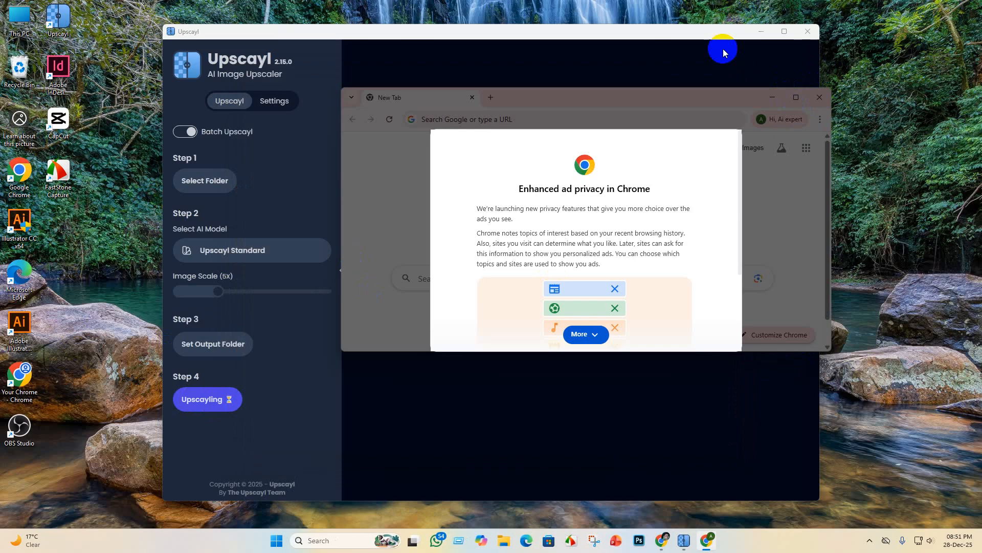
pyautogui.click(581, 338)
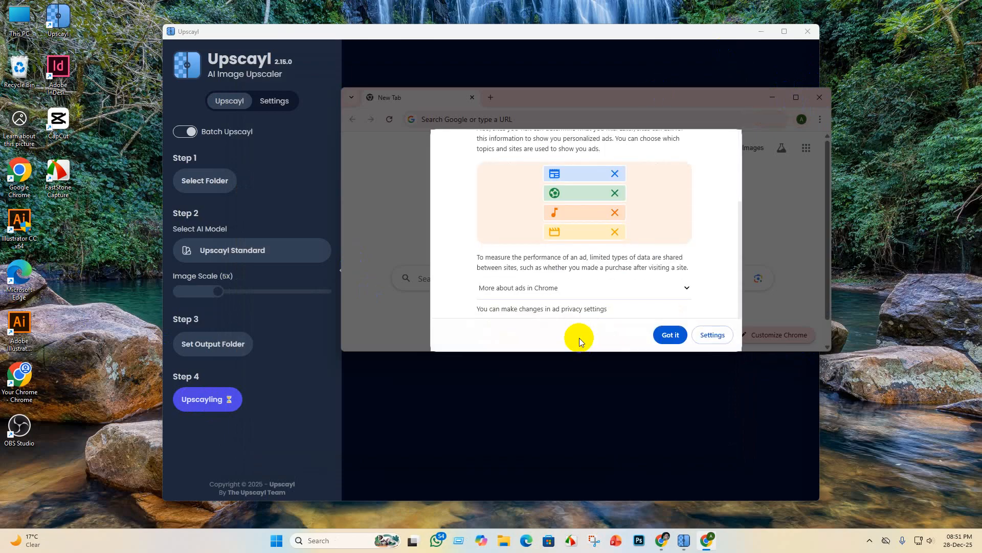
pyautogui.click(671, 332)
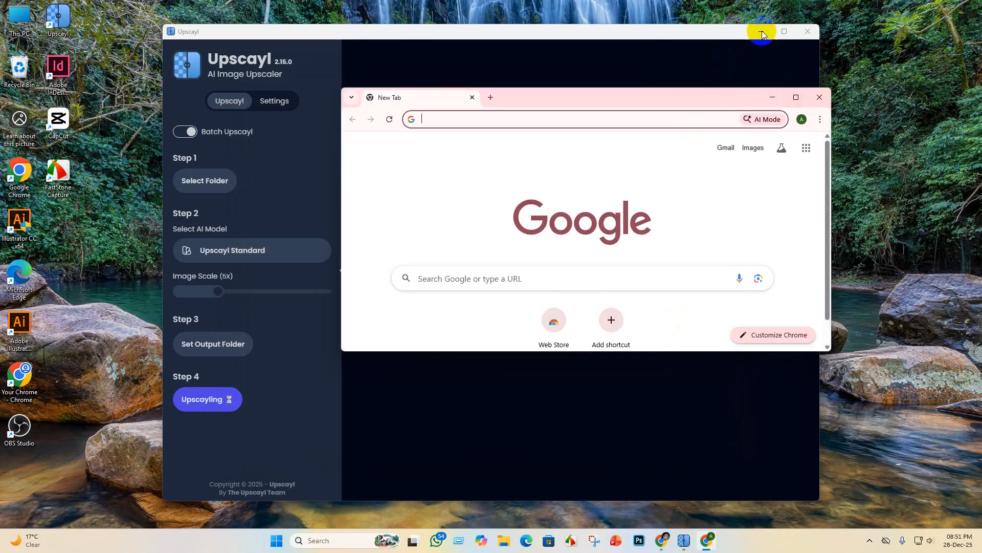
pyautogui.click(795, 97)
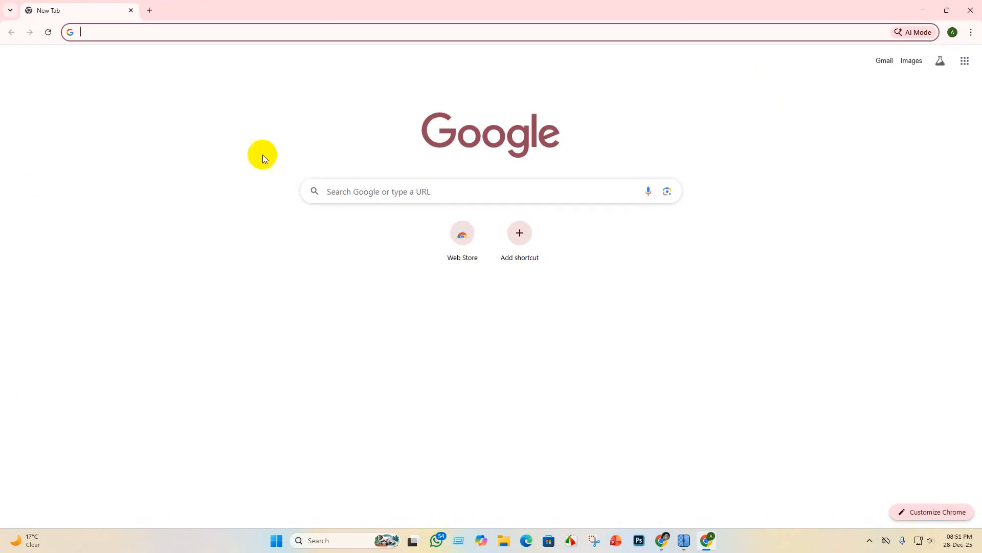
# Search Google for flow ai and launch the Flow creation tool from its Google Labs page.
pyautogui.click(380, 200)
pyautogui.click(340, 215)
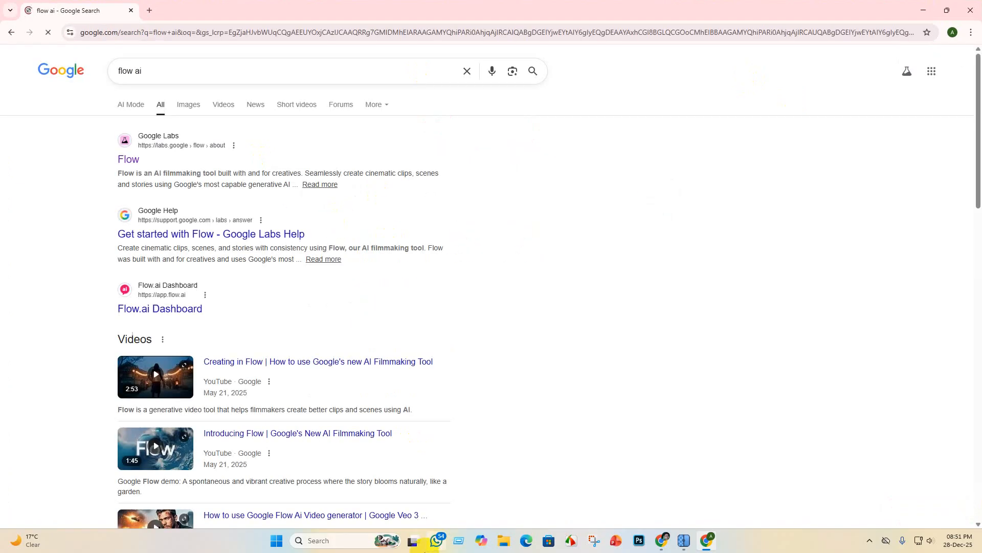
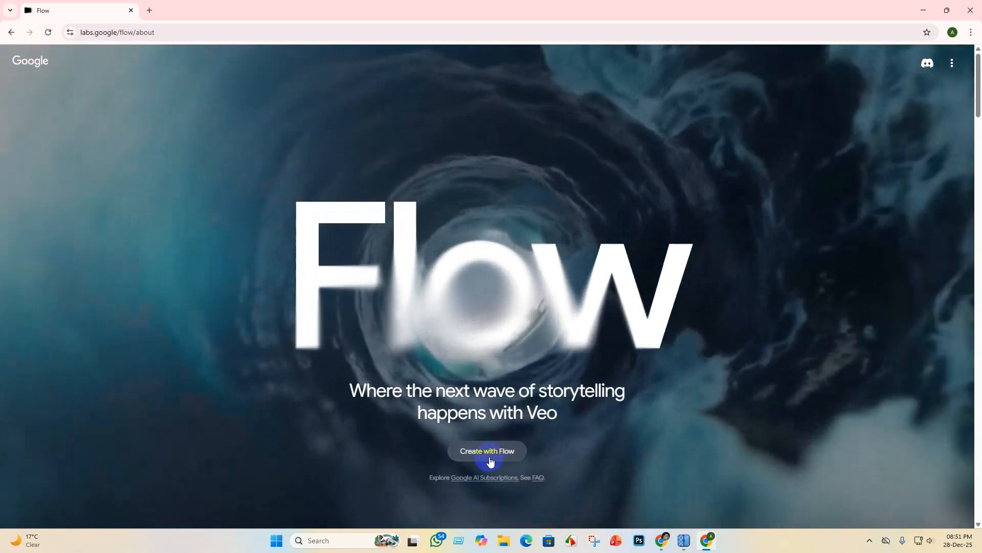
pyautogui.click(487, 451)
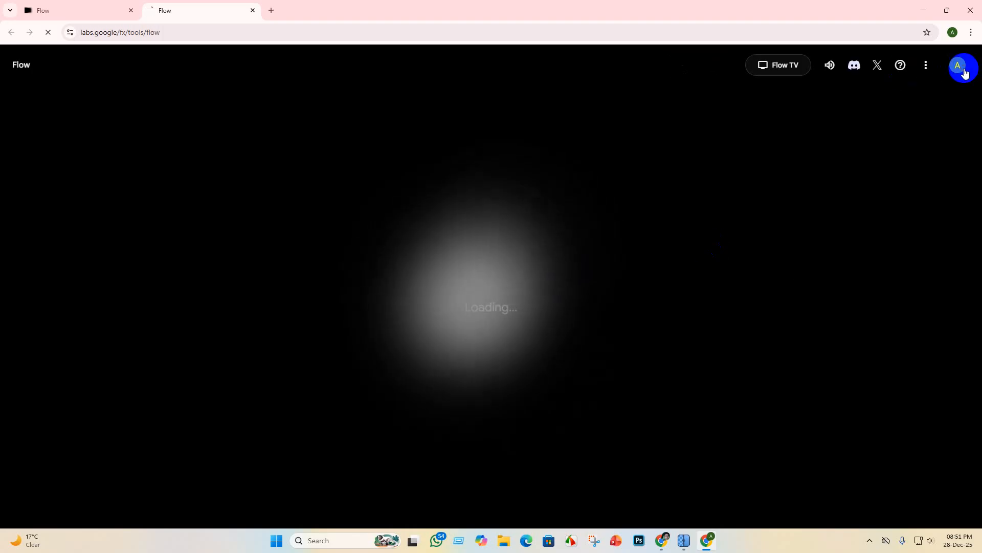
# Check the AI credits remaining on the signed-in Flow account.
pyautogui.click(963, 69)
pyautogui.click(964, 71)
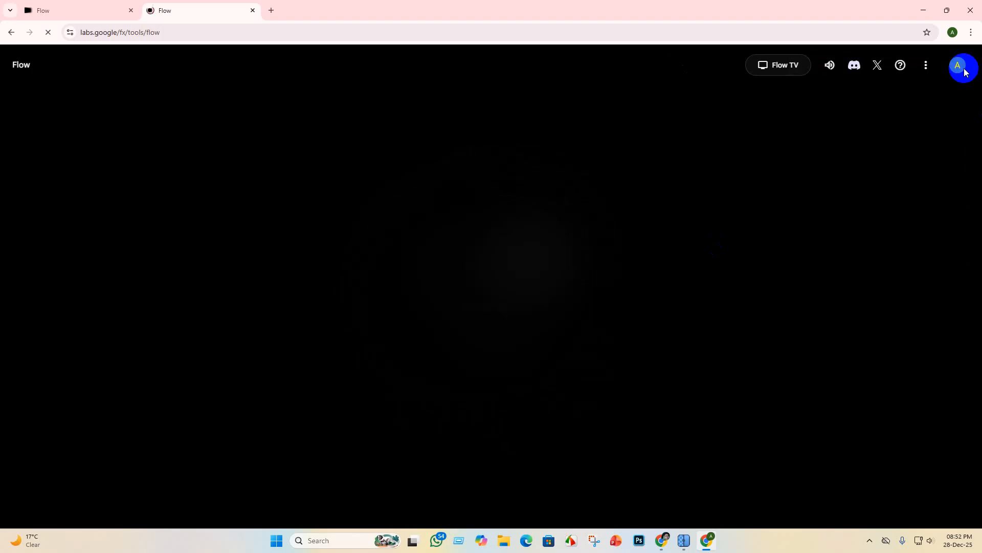
pyautogui.click(963, 70)
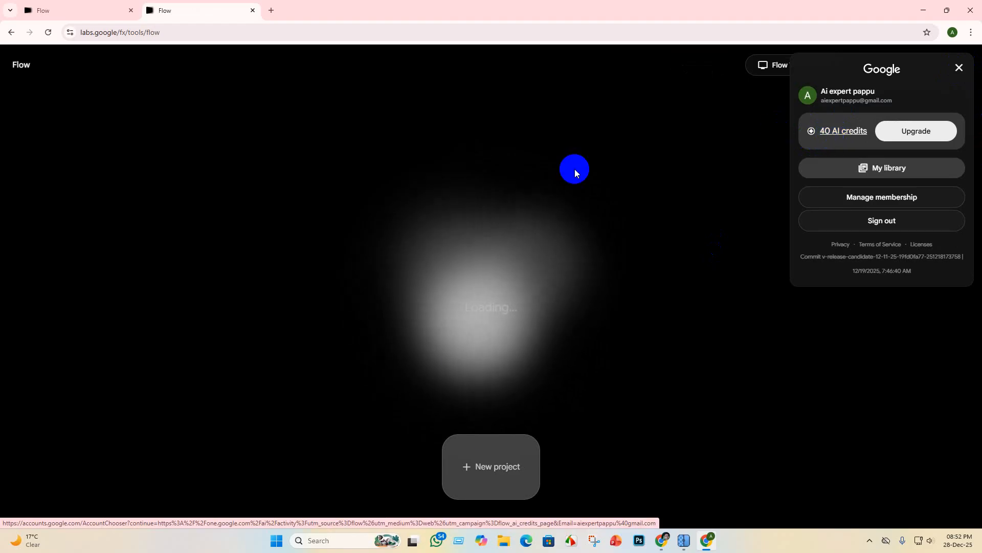
# Create a new Flow project and set its generation mode to Frames to Video.
pyautogui.click(467, 466)
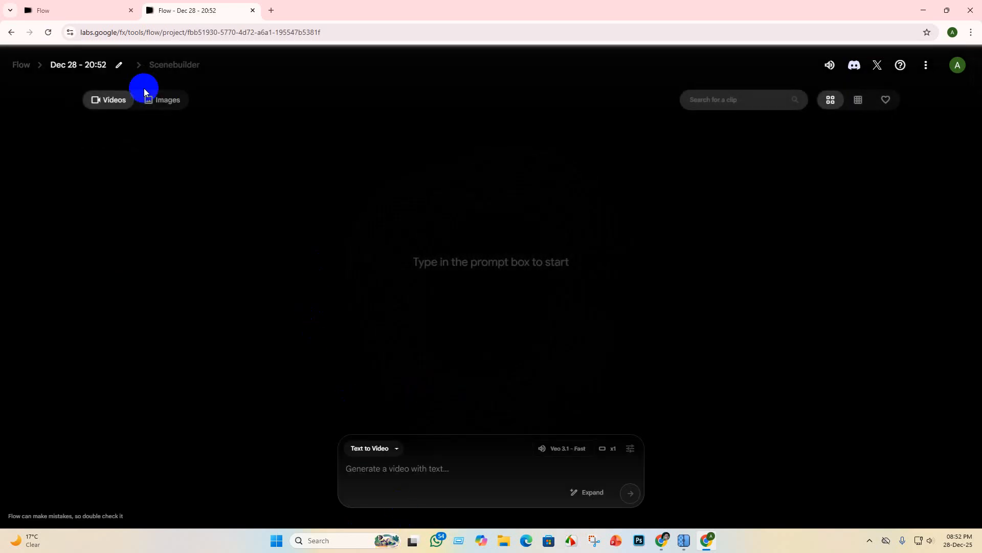
pyautogui.click(392, 450)
pyautogui.click(373, 376)
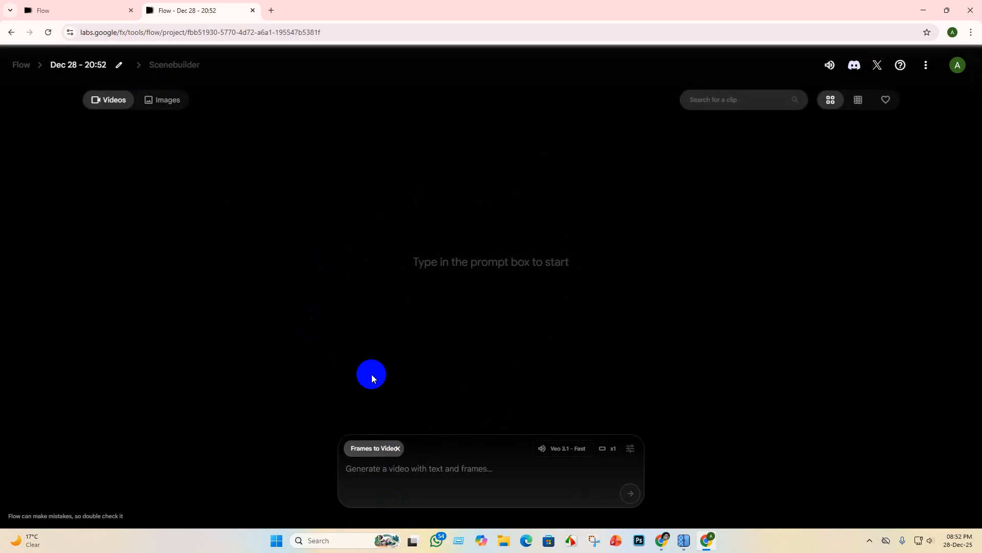
# Agree to the start-frame upload notice and look for upscaled images in the Krishna lila folder's upscayl_jpg_upscayl-standard-4x_5x subfolder, without uploading one.
pyautogui.click(357, 498)
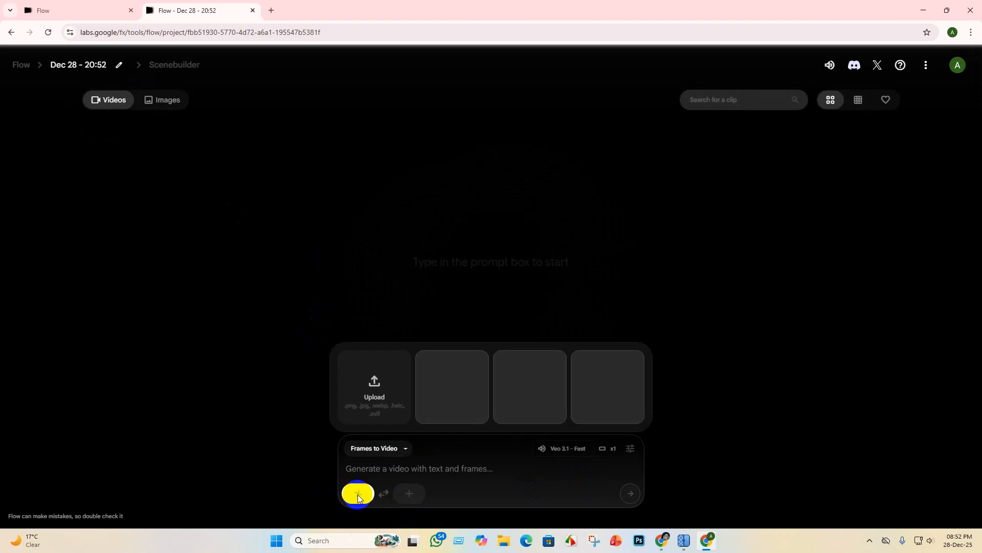
pyautogui.click(372, 384)
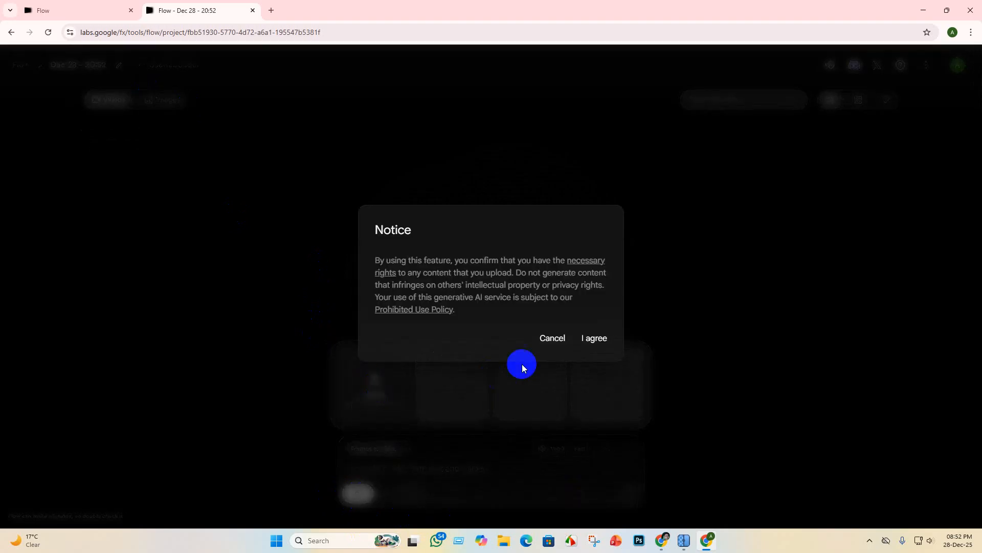
pyautogui.click(595, 339)
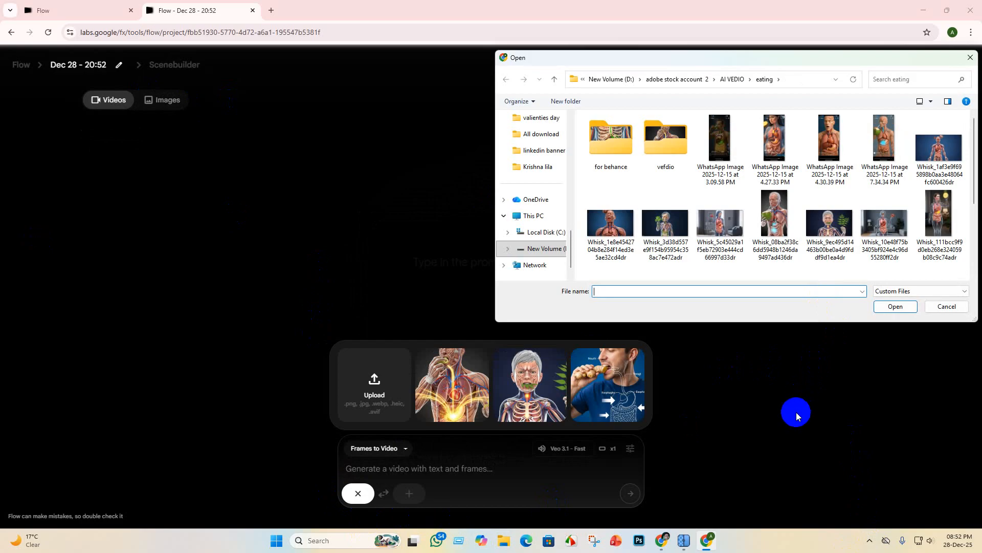
pyautogui.click(556, 168)
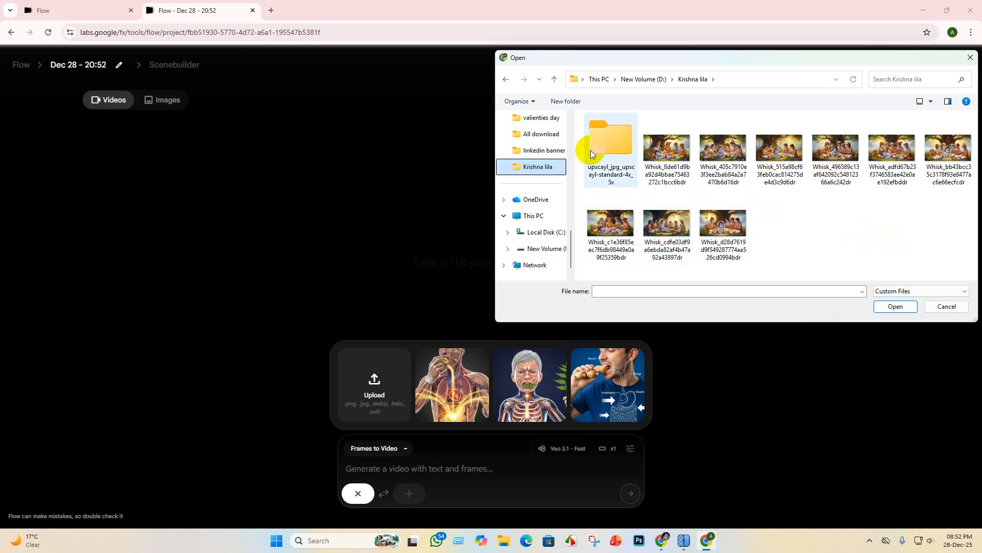
pyautogui.doubleClick(601, 137)
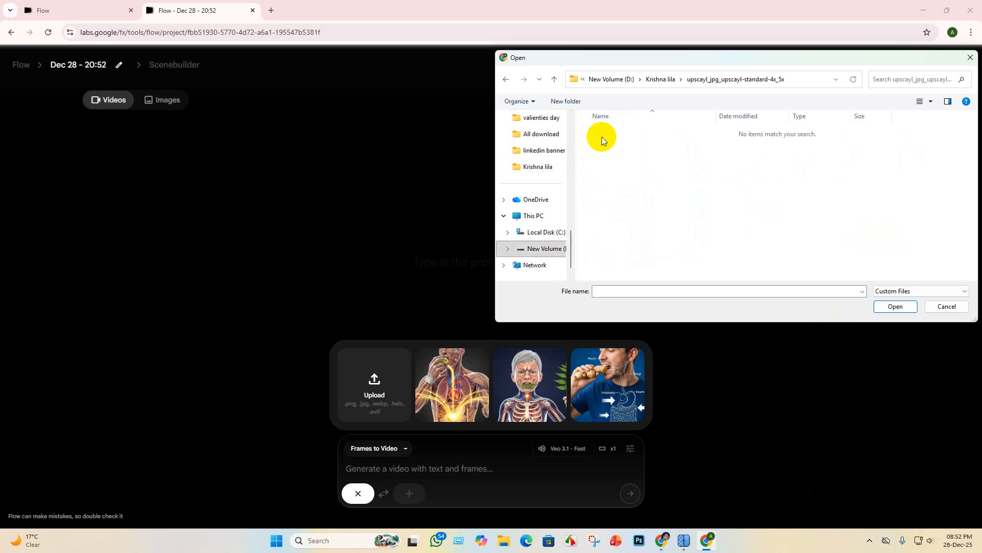
pyautogui.click(504, 80)
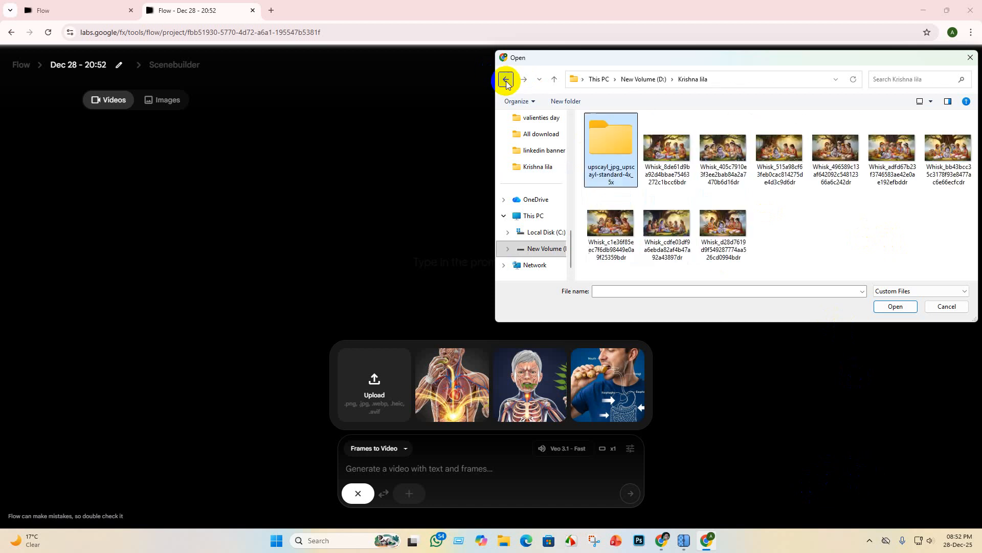
pyautogui.click(947, 307)
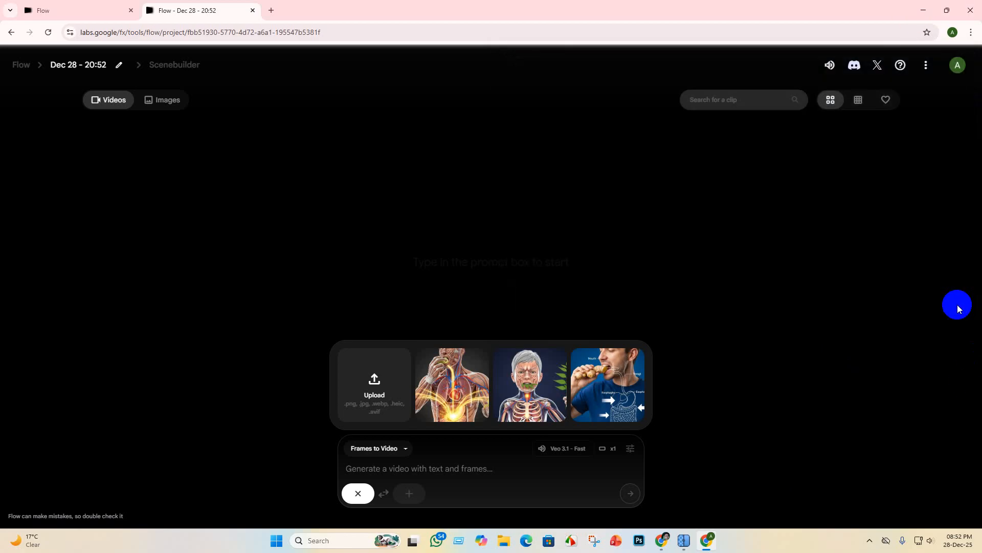
# Minimize the Flow browser window and Upscayl to return to the desktop.
pyautogui.click(923, 16)
pyautogui.click(757, 31)
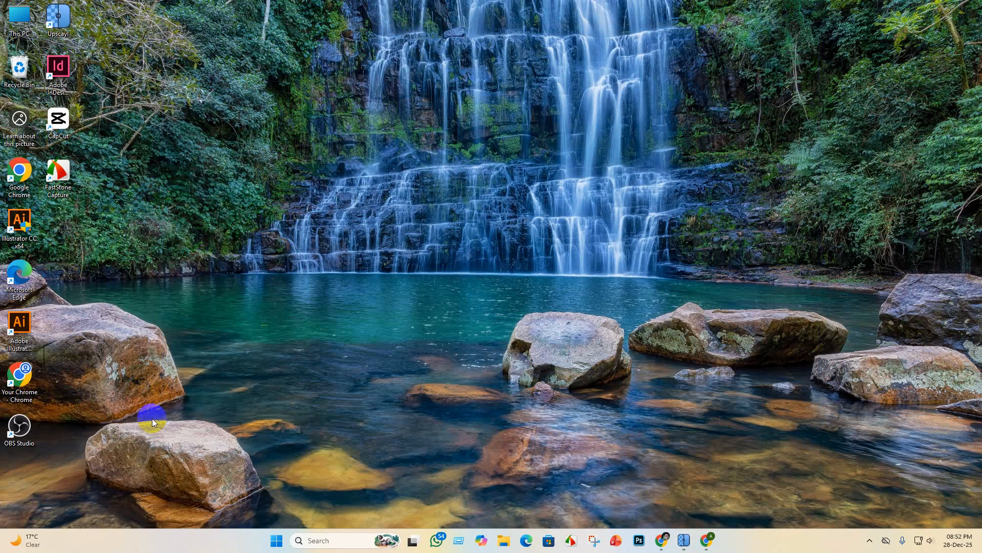
# Switch to the Krishna Image AI Prompt chat in ChatGPT and send the request "Now vedio promte".
pyautogui.click(661, 539)
pyautogui.click(200, 14)
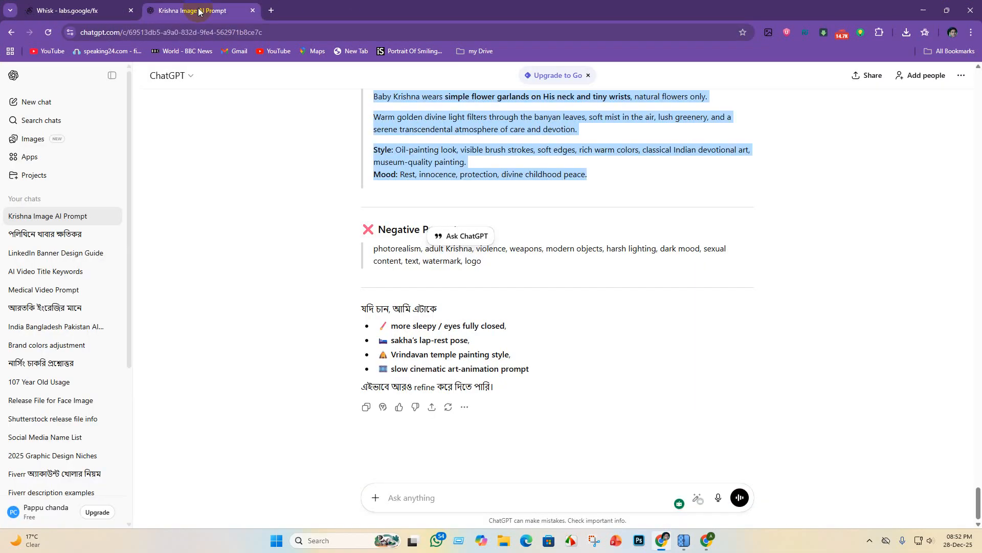
pyautogui.click(408, 498)
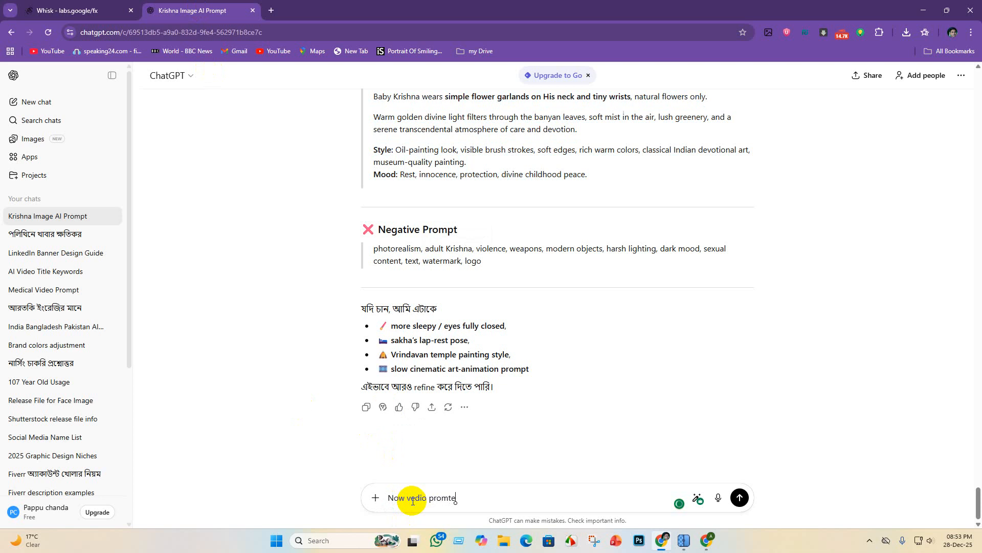
pyautogui.press('Return')
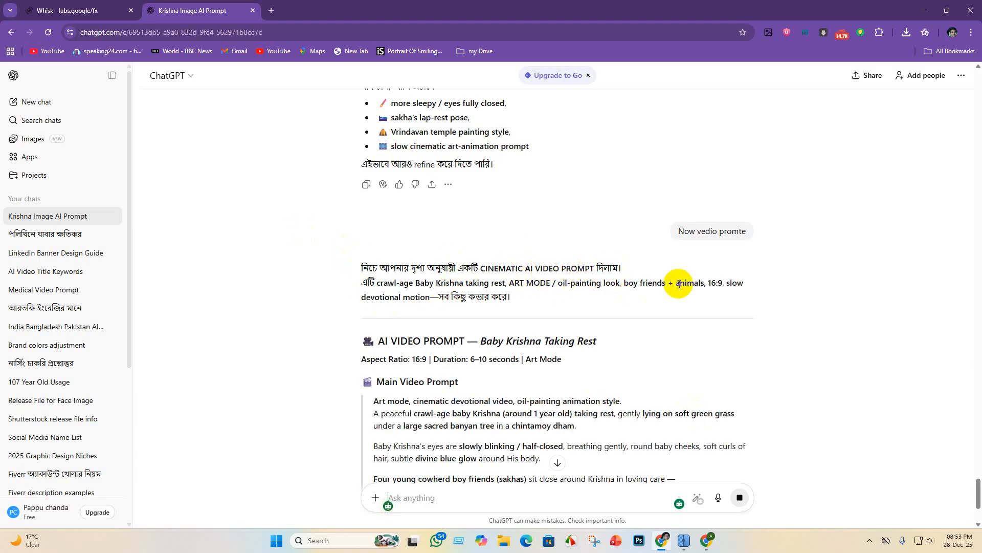
# Read through the generated Baby Krishna Taking Rest video prompt, its negative prompt, recommended video settings and follow-up options.
pyautogui.scroll(-1, 526, 326)
pyautogui.scroll(-3, 452, 323)
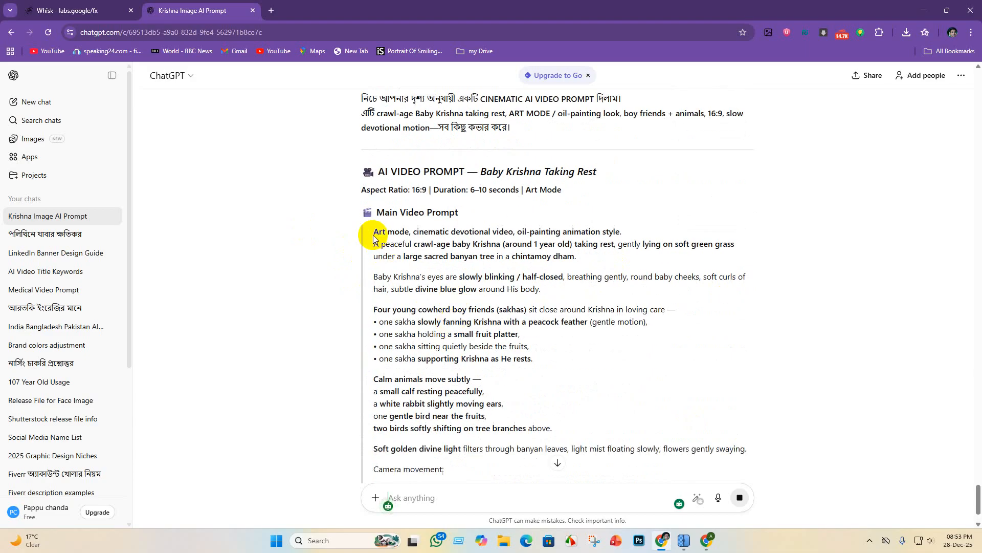
pyautogui.moveTo(369, 232); pyautogui.dragTo(660, 440)
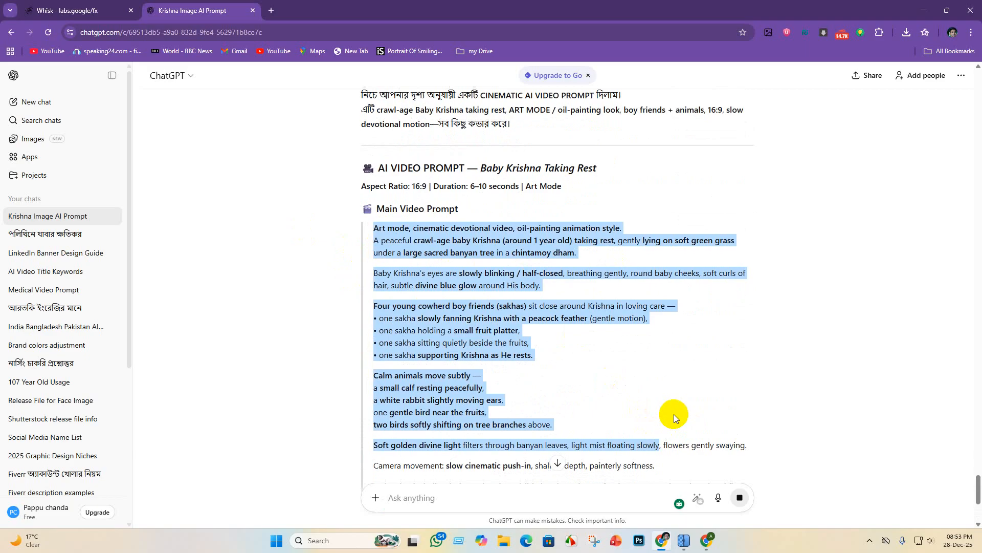
pyautogui.scroll(-4, 674, 412)
pyautogui.scroll(-2, 457, 348)
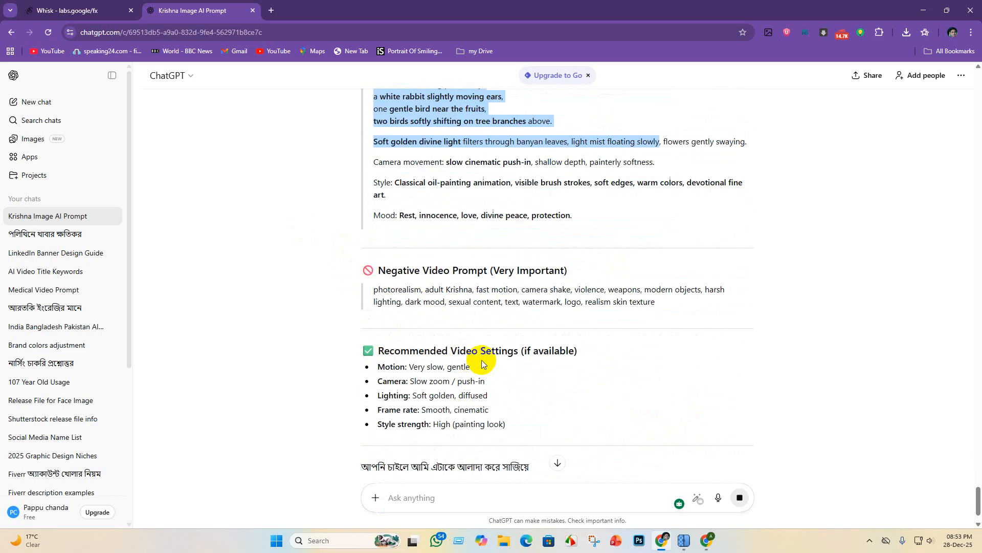
pyautogui.scroll(-2, 460, 390)
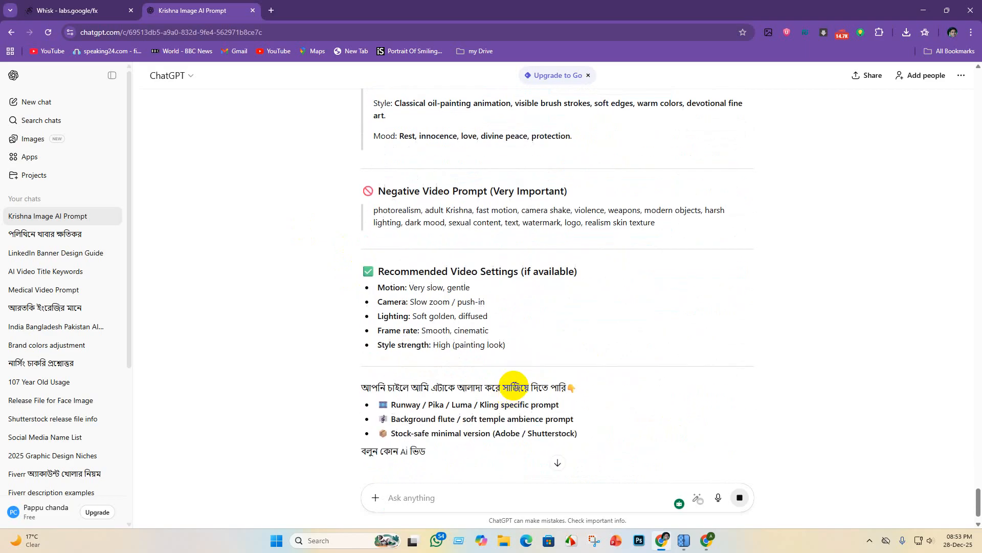
pyautogui.scroll(-1, 514, 387)
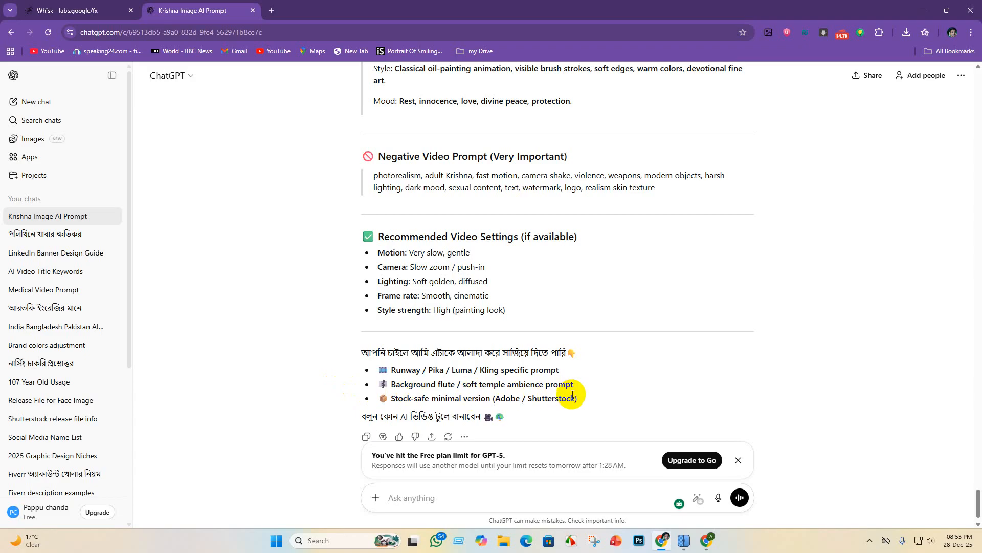
pyautogui.scroll(-1, 571, 394)
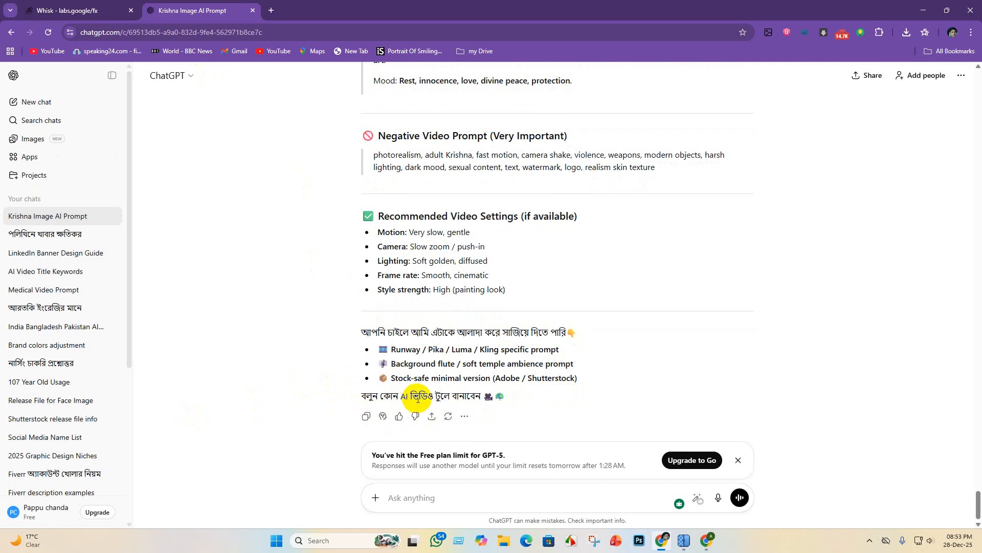
# Accept the offered refined devotional video prompt by replying "hmm" and "yes" to the follow-up questions.
pyautogui.click(425, 501)
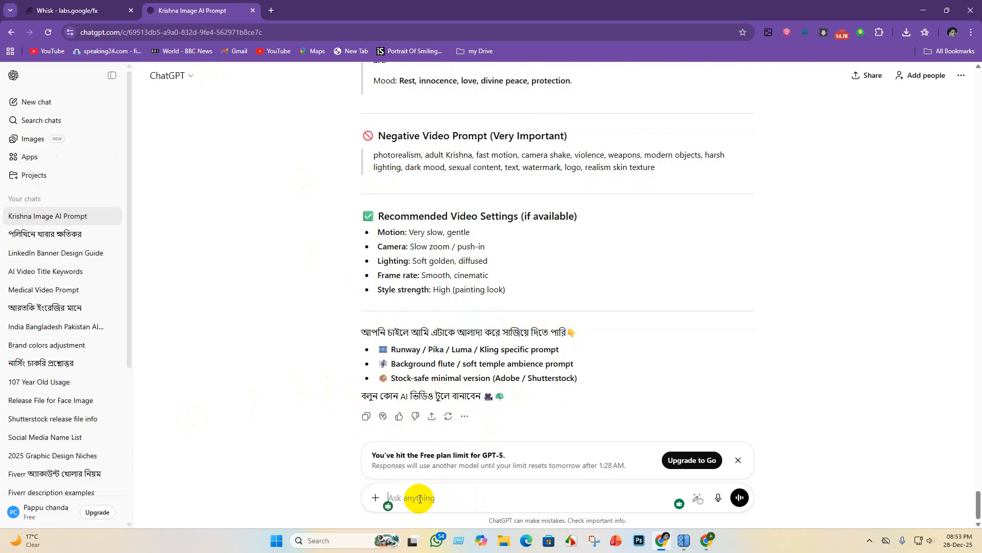
pyautogui.write('hmm')
pyautogui.press('Return')
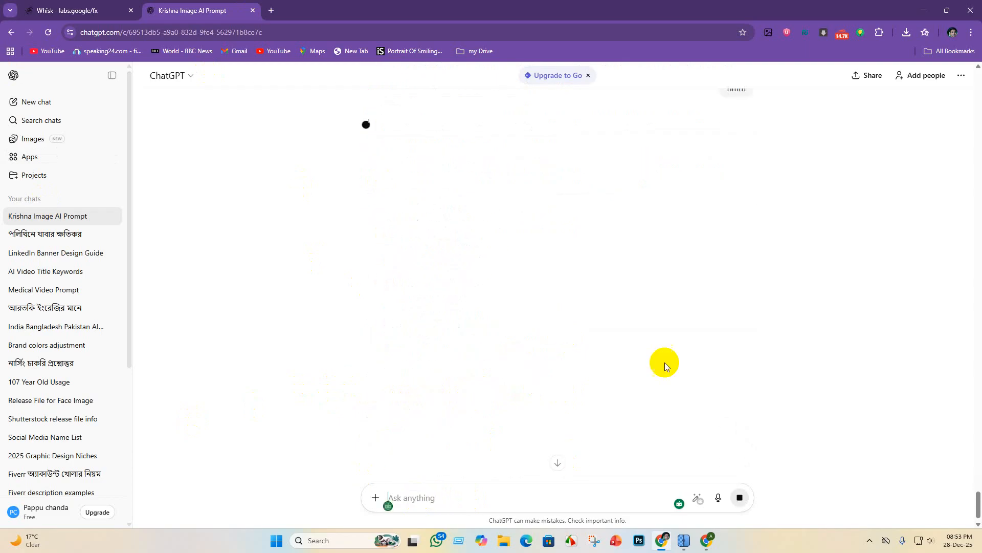
pyautogui.scroll(2, 711, 203)
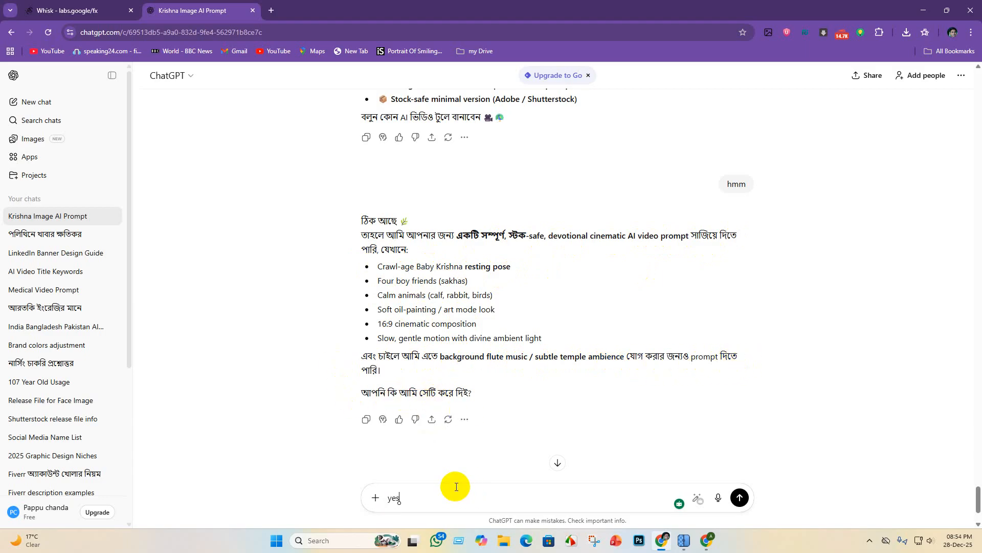
pyautogui.press('Return')
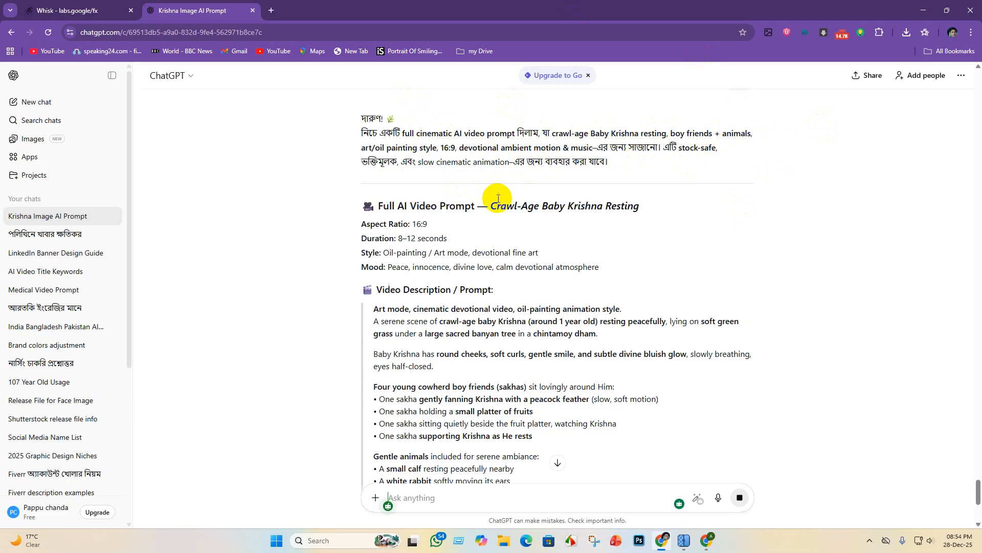
# Review the Crawl-Age Baby Krishna Resting answer and copy its whole Video Description / Prompt section.
pyautogui.scroll(-1, 399, 196)
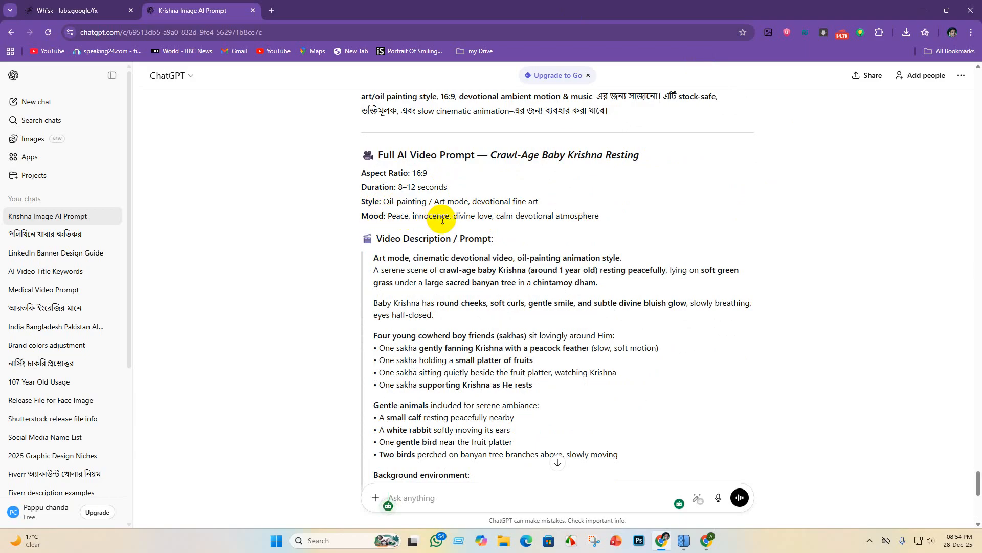
pyautogui.scroll(-2, 557, 230)
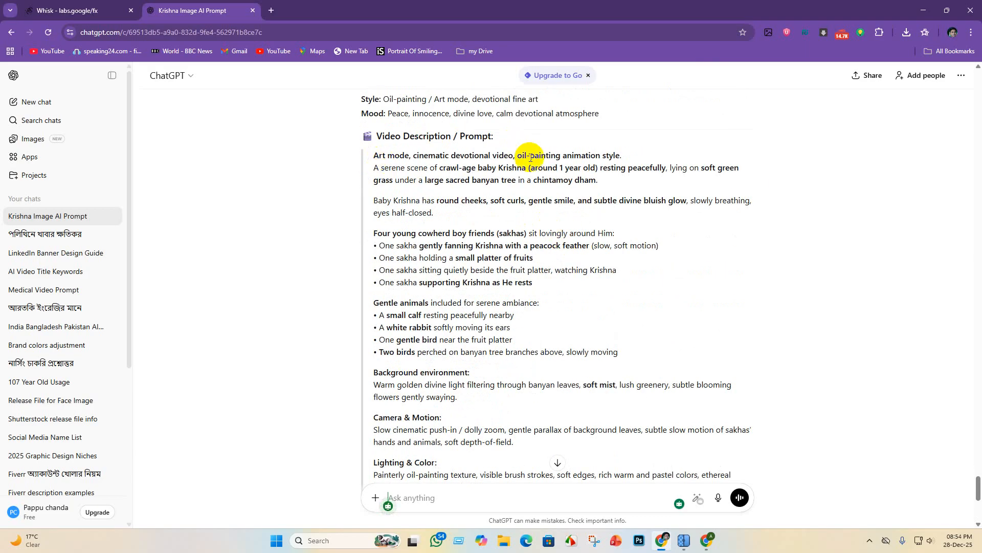
pyautogui.scroll(-3, 471, 257)
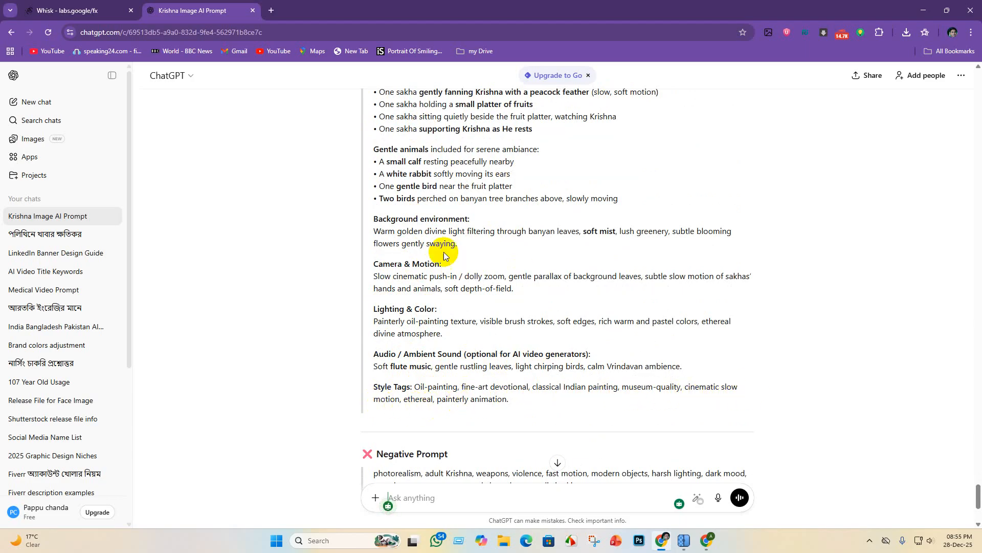
pyautogui.scroll(-4, 446, 324)
pyautogui.scroll(9, 443, 307)
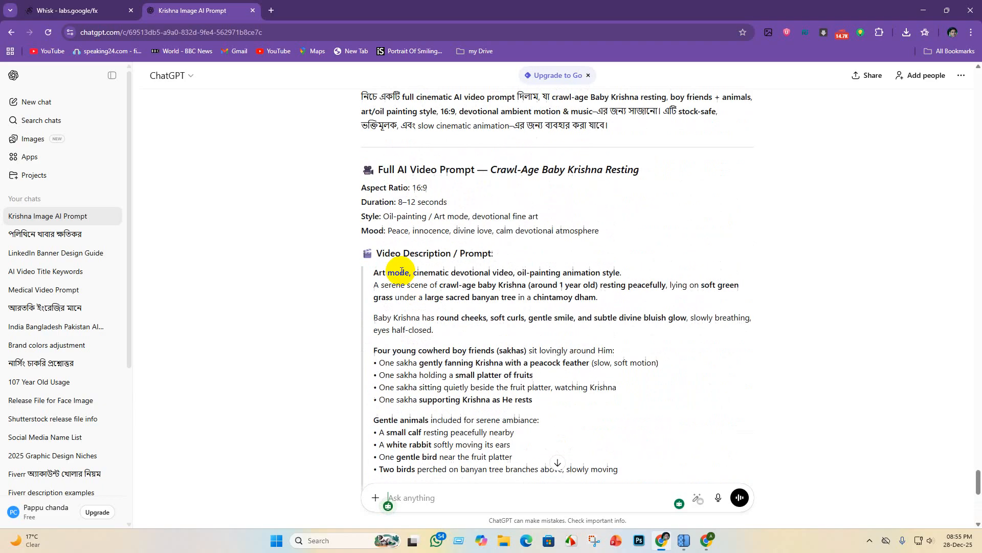
pyautogui.moveTo(374, 271); pyautogui.dragTo(692, 483)
pyautogui.scroll(-6, 624, 340)
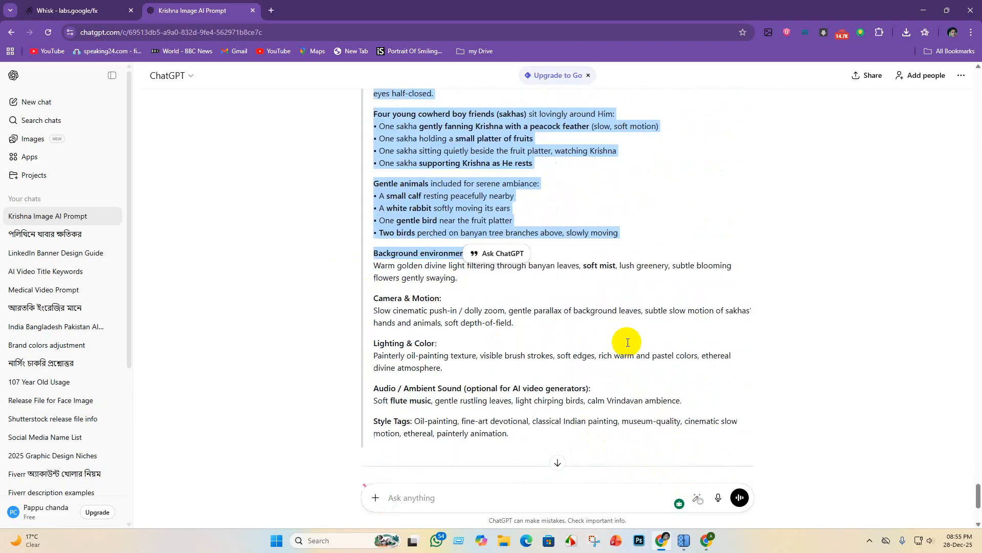
pyautogui.moveTo(532, 375); pyautogui.dragTo(312, 162)
pyautogui.hotkey('ctrl', 'c')
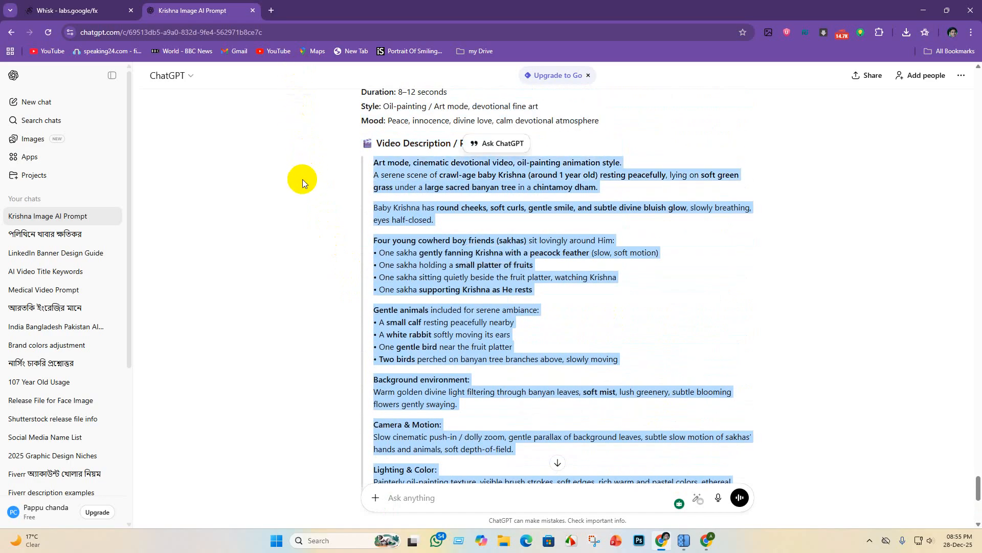
# Switch to WhatsApp, look through the chat list without opening a conversation, and minimize the browser and WhatsApp windows.
pyautogui.click(437, 542)
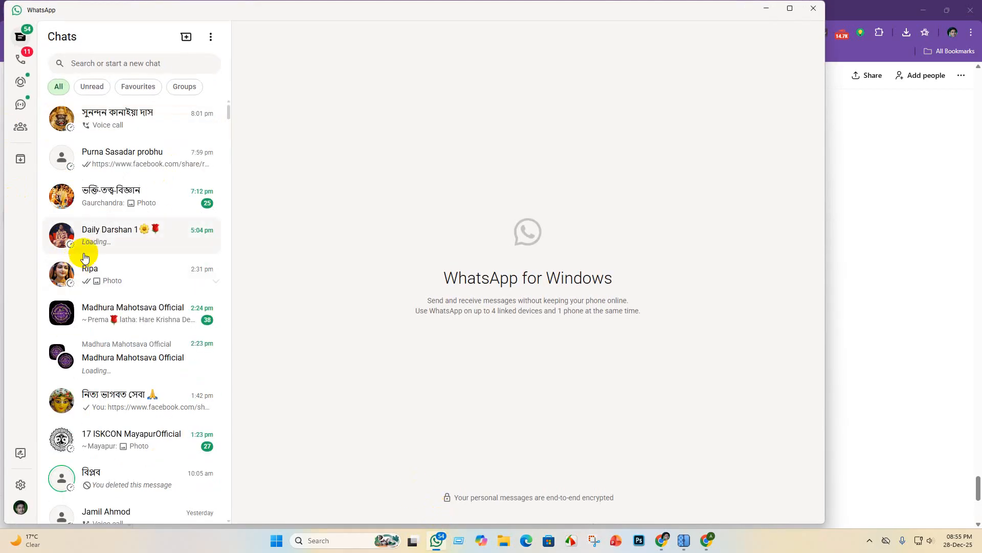
pyautogui.scroll(-3, 90, 335)
pyautogui.scroll(3, 87, 256)
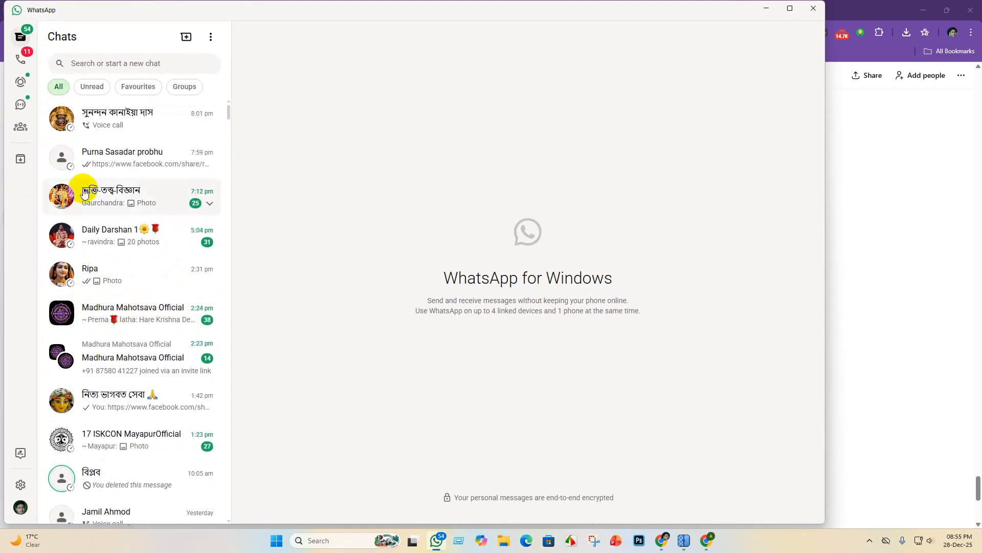
pyautogui.scroll(-5, 118, 281)
pyautogui.scroll(-7, 102, 318)
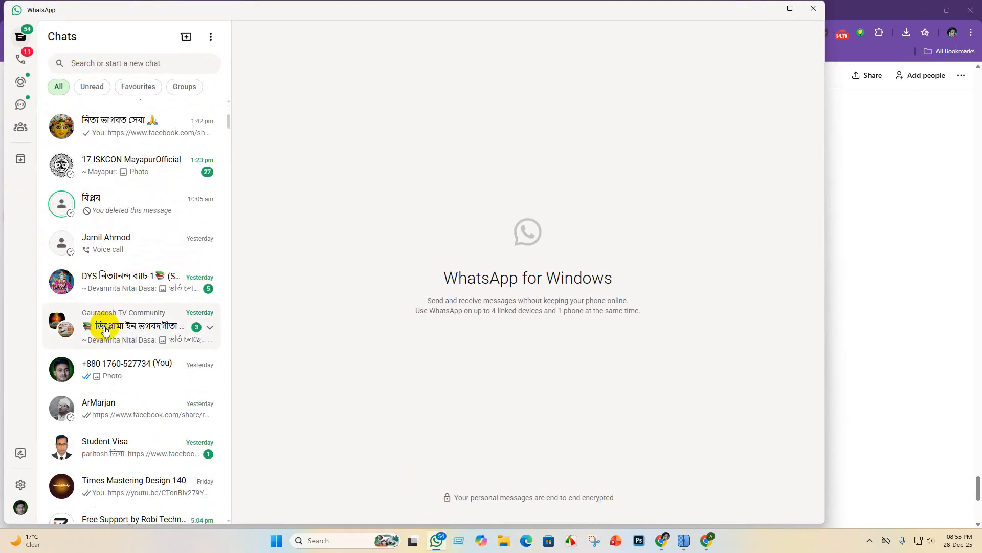
pyautogui.scroll(-8, 79, 257)
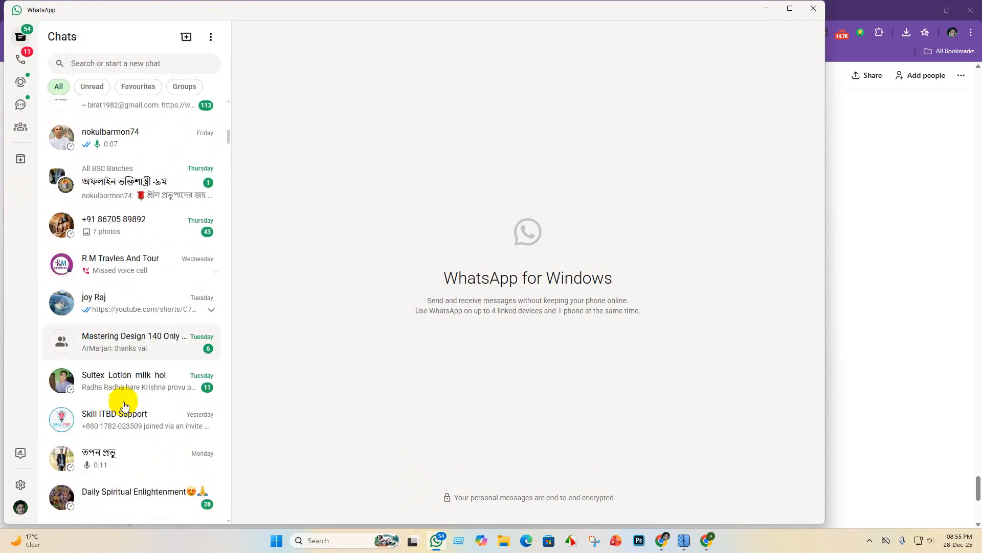
pyautogui.scroll(-7, 125, 366)
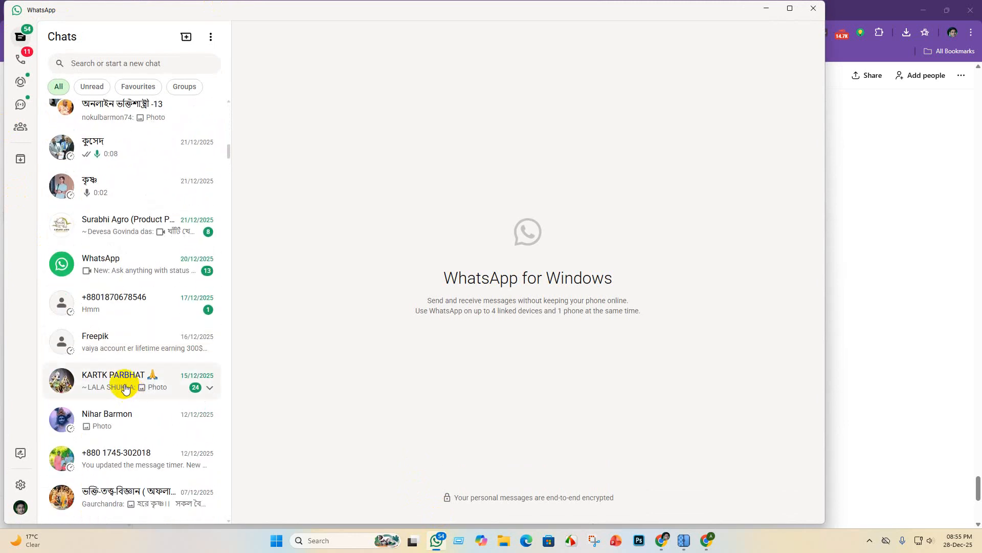
pyautogui.click(925, 10)
pyautogui.click(925, 11)
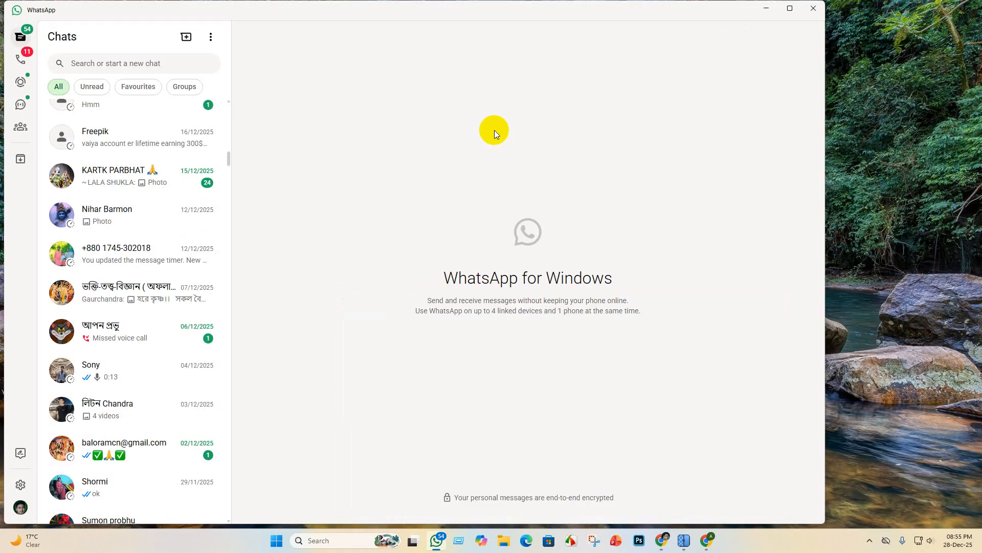
pyautogui.click(766, 8)
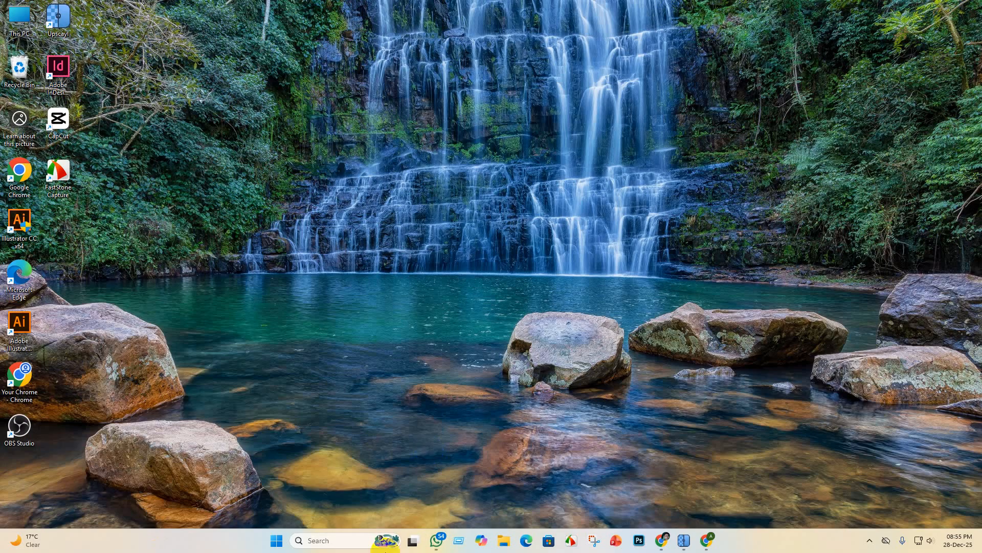
pyautogui.click(504, 544)
pyautogui.click(505, 544)
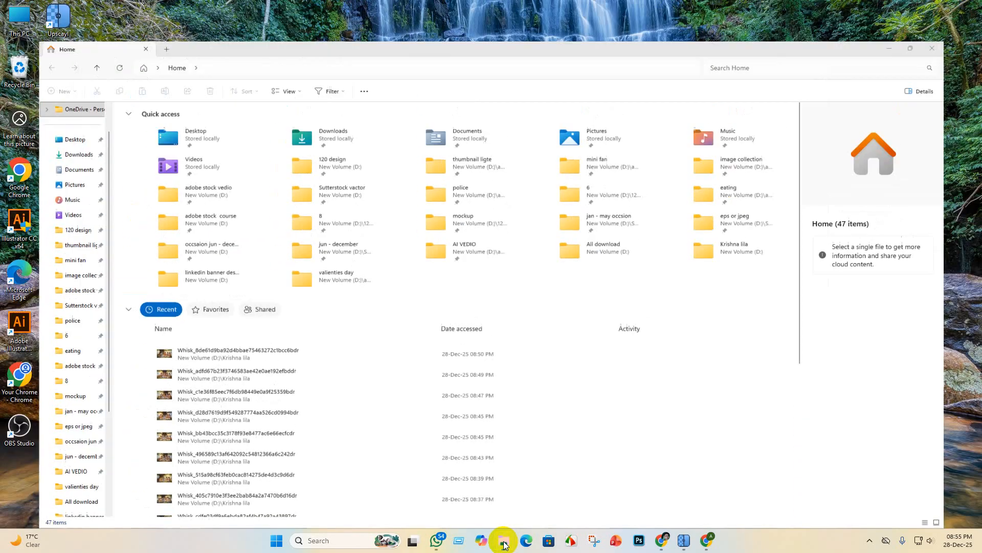
pyautogui.click(504, 545)
pyautogui.click(505, 544)
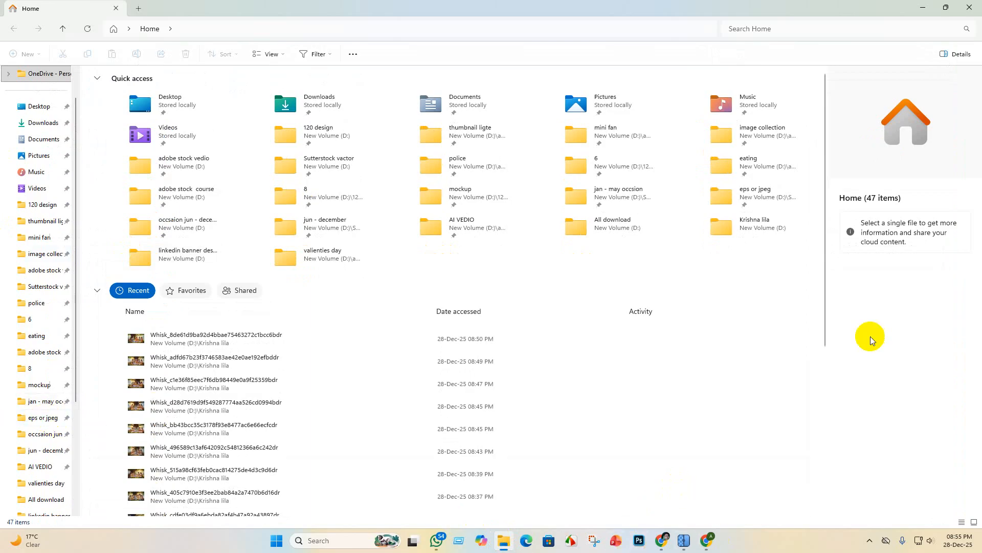
pyautogui.click(923, 8)
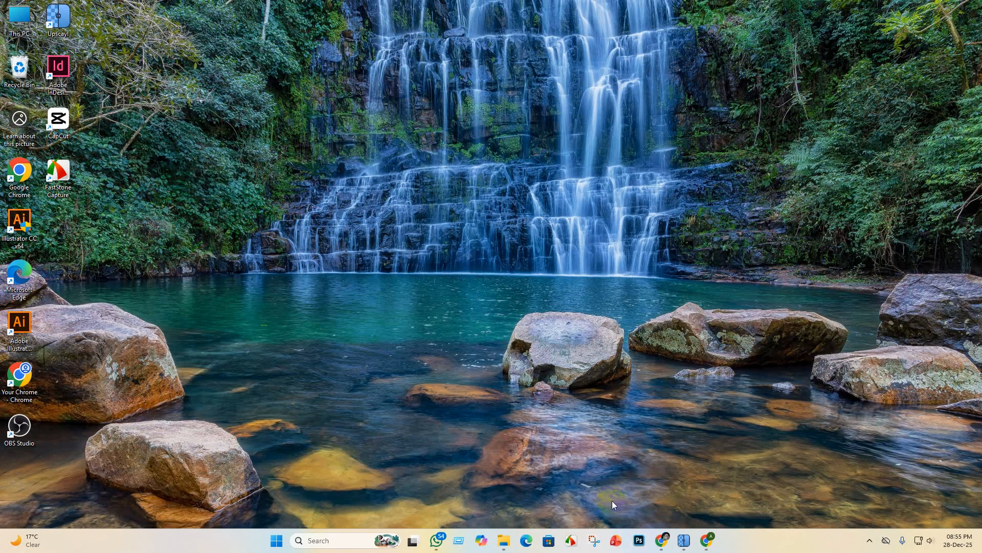
# Switch back to Chrome and create a new blank Google Docs document in a new browser tab.
pyautogui.click(659, 542)
pyautogui.click(956, 52)
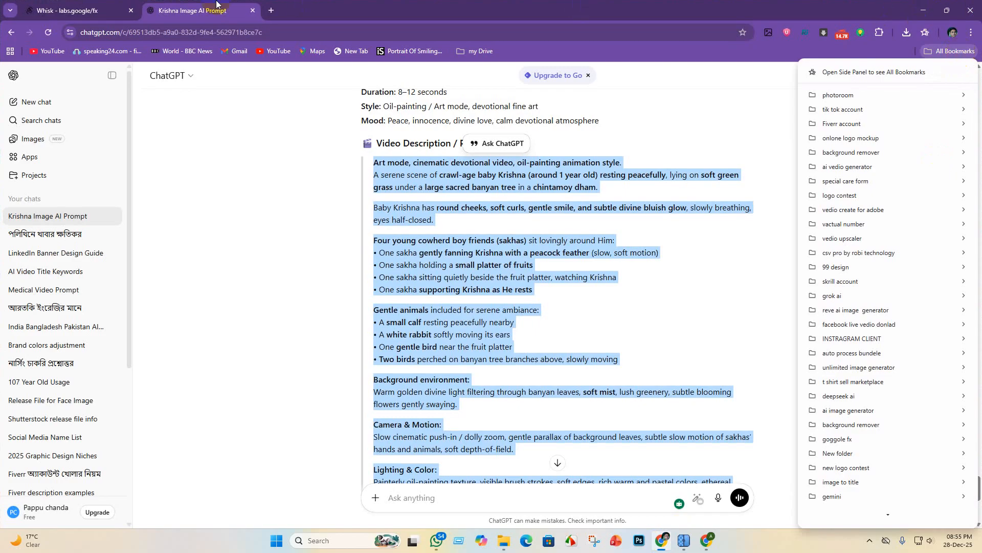
pyautogui.click(268, 10)
pyautogui.click(269, 10)
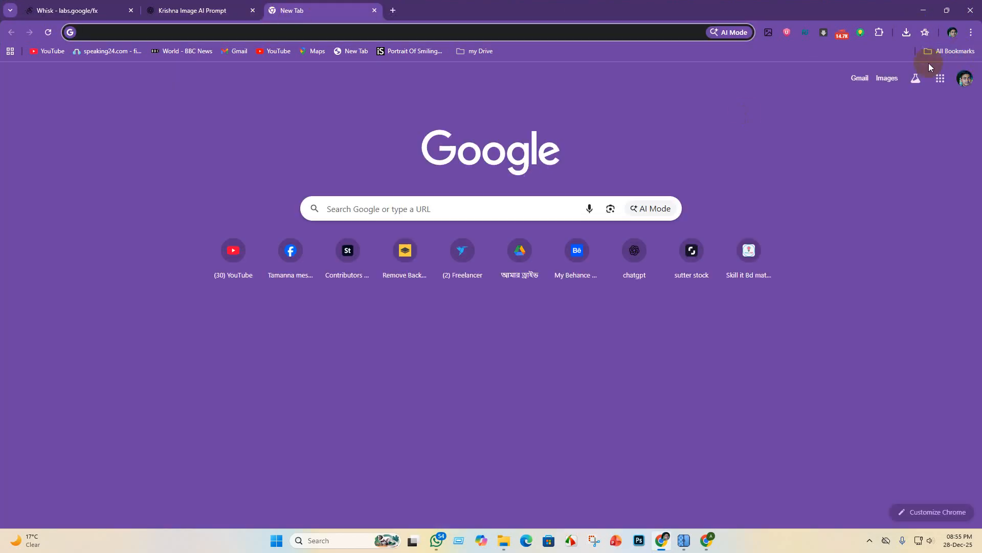
pyautogui.click(940, 82)
pyautogui.scroll(-1, 864, 289)
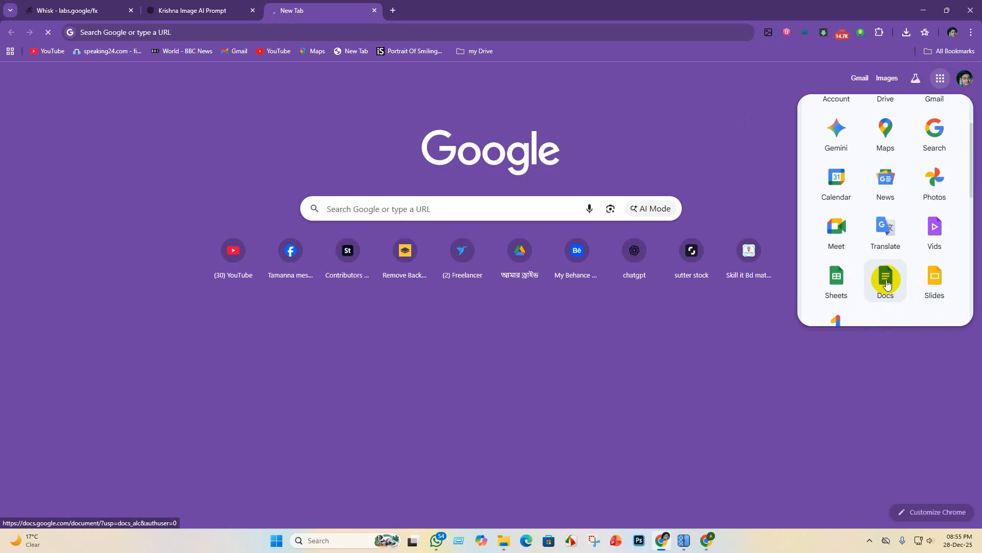
pyautogui.click(886, 284)
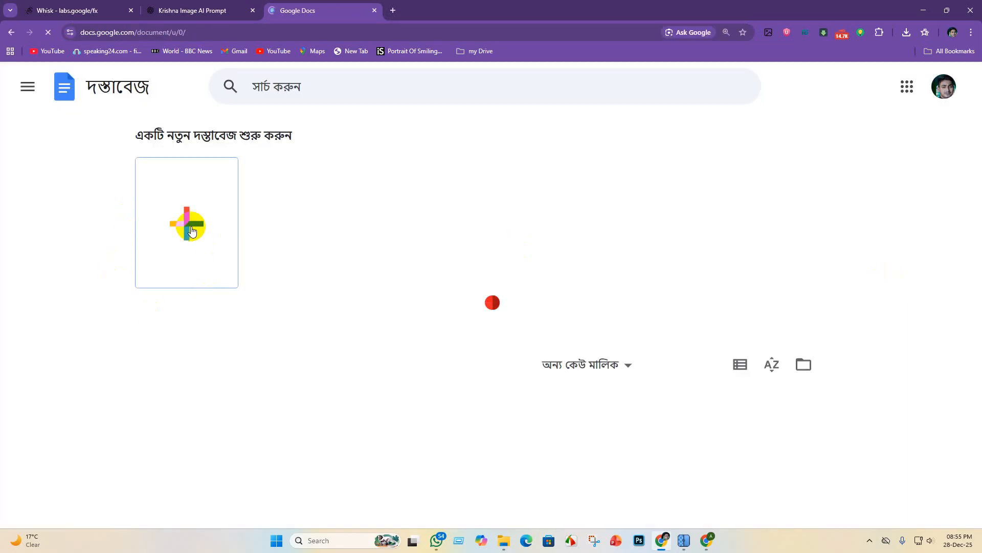
pyautogui.click(189, 226)
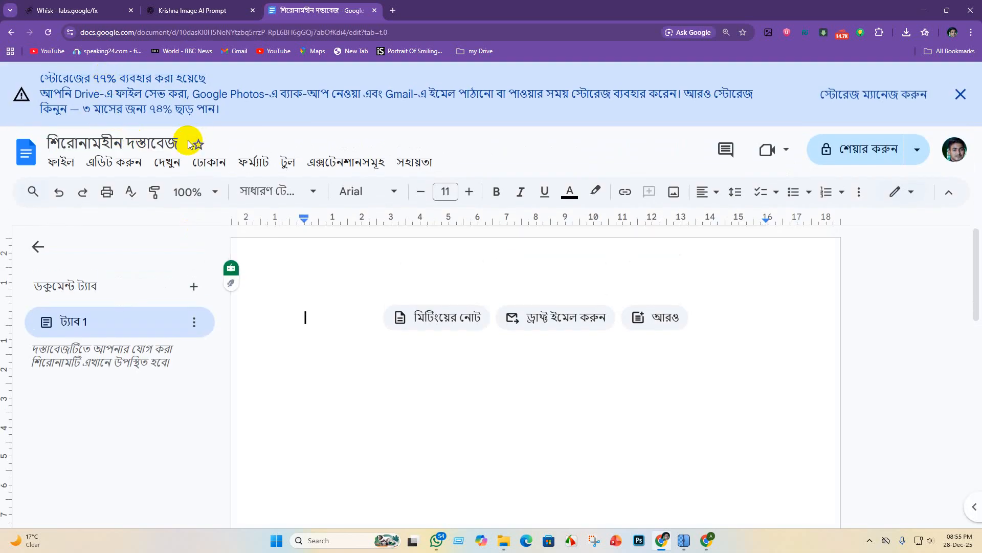
# Rename the new Google Docs document as "Krishna lila".
pyautogui.click(100, 140)
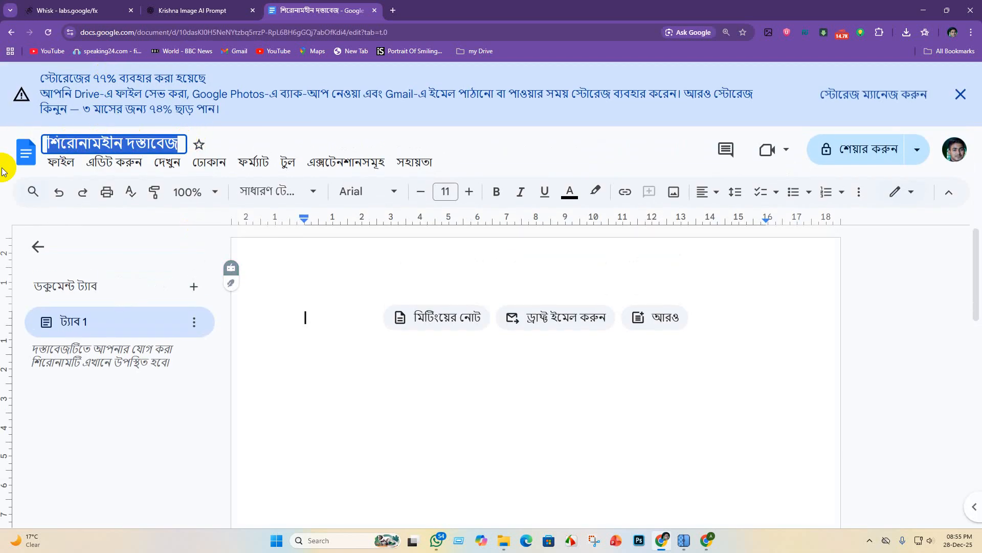
pyautogui.press('BackSpace')
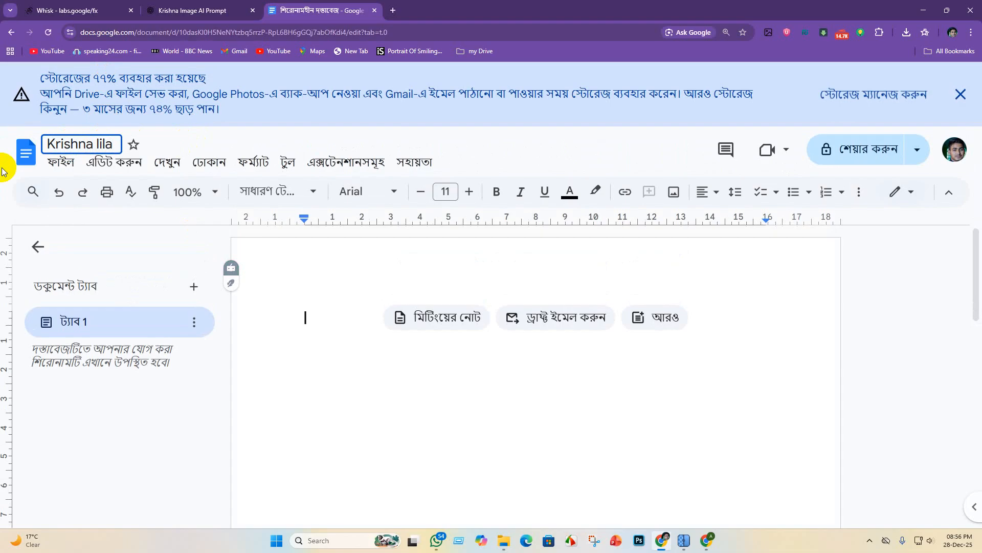
pyautogui.press('Return')
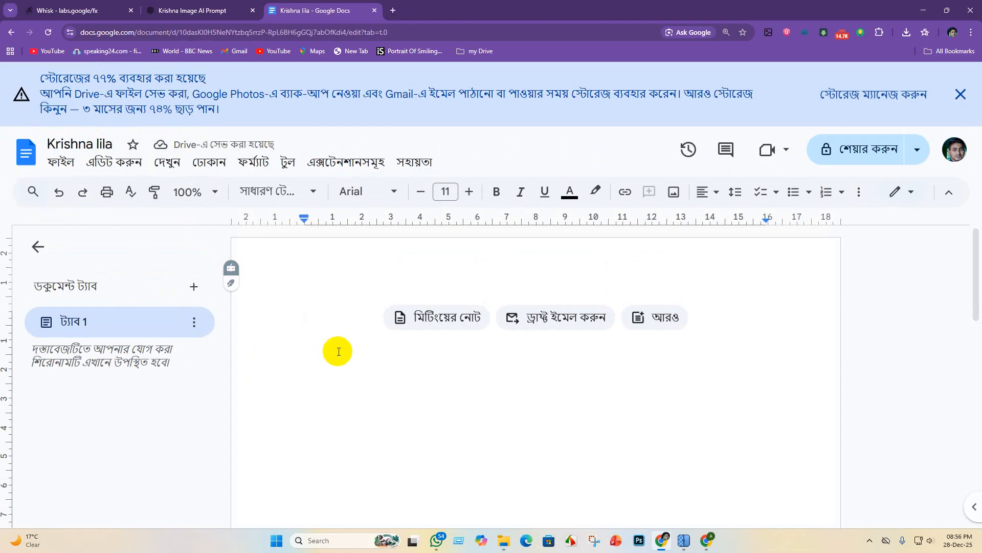
# Paste the copied baby Krishna video prompt into the document body and check it from beginning to end.
pyautogui.hotkey('ctrl', 'v')
pyautogui.scroll(10, 383, 351)
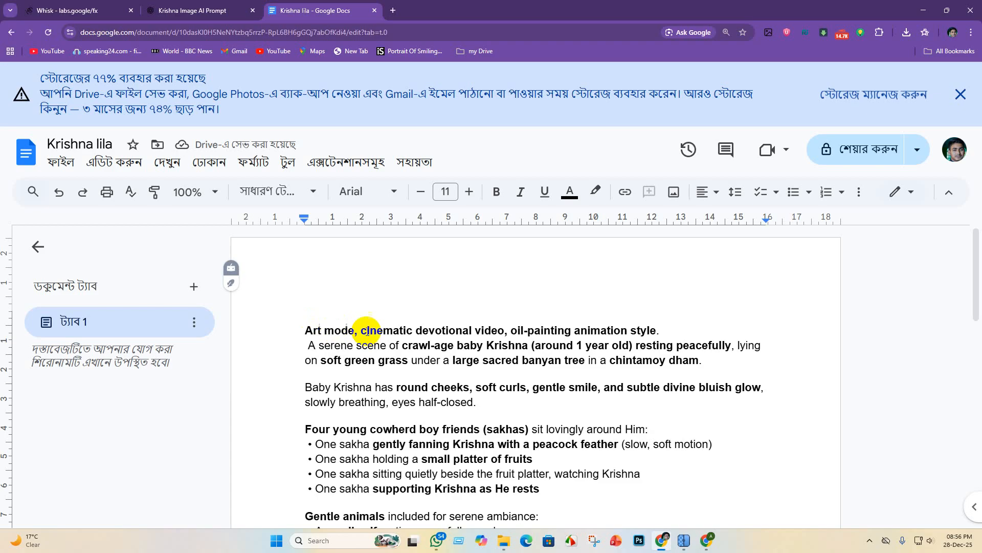
pyautogui.scroll(-10, 368, 389)
pyautogui.click(330, 444)
pyautogui.hotkey('ctrl', 'z')
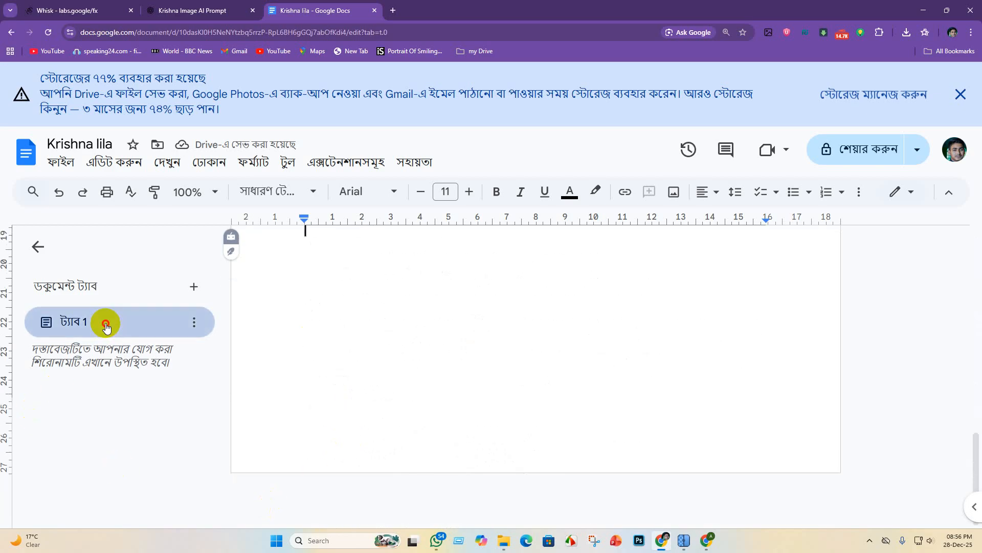
# Add a second document tab and rename the first one, which holds the video prompt, as "krishna vedio promte".
pyautogui.click(196, 323)
pyautogui.click(193, 286)
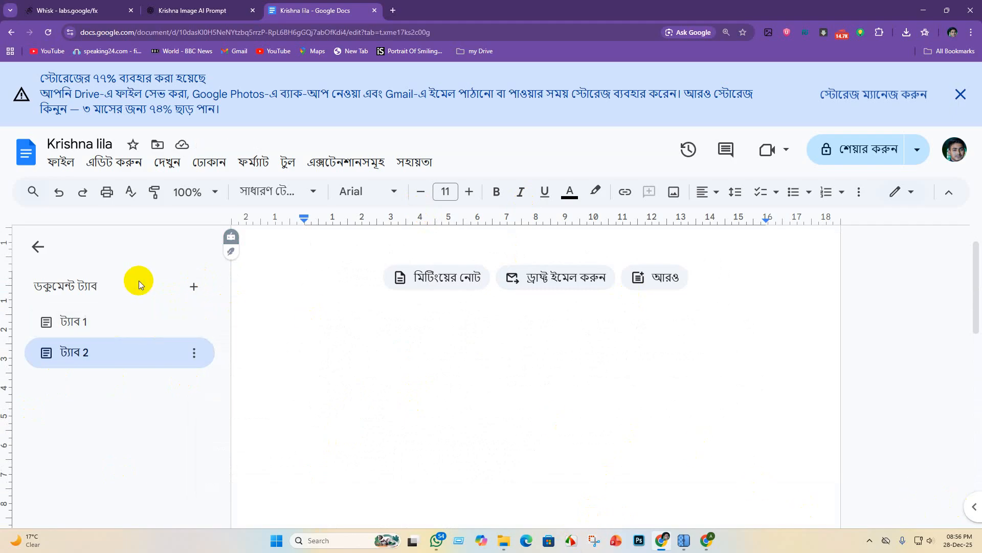
pyautogui.click(119, 317)
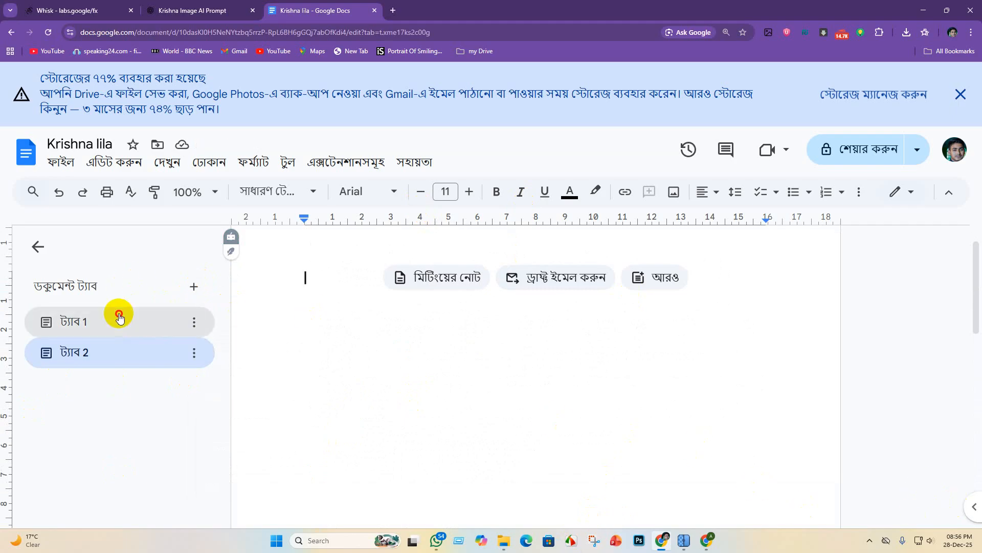
pyautogui.click(193, 321)
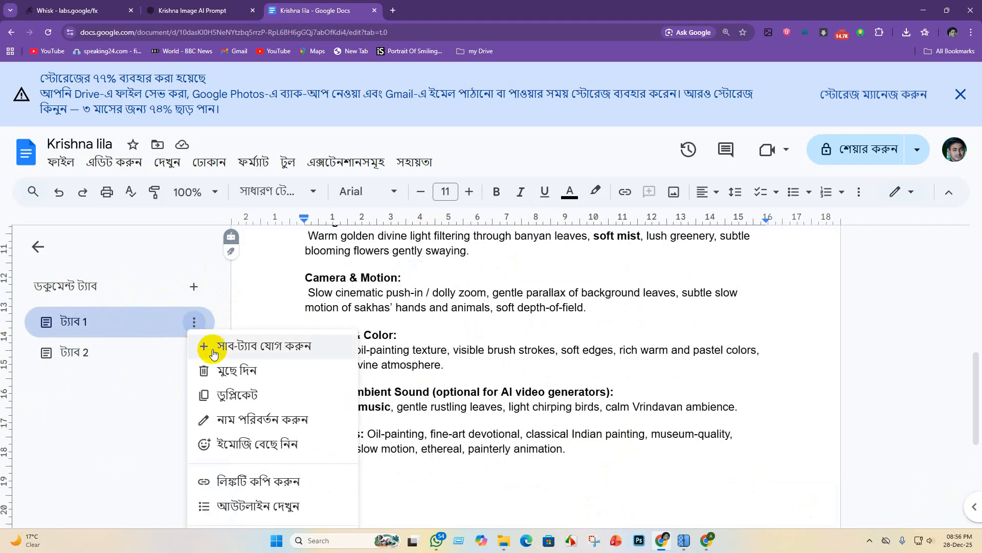
pyautogui.click(250, 419)
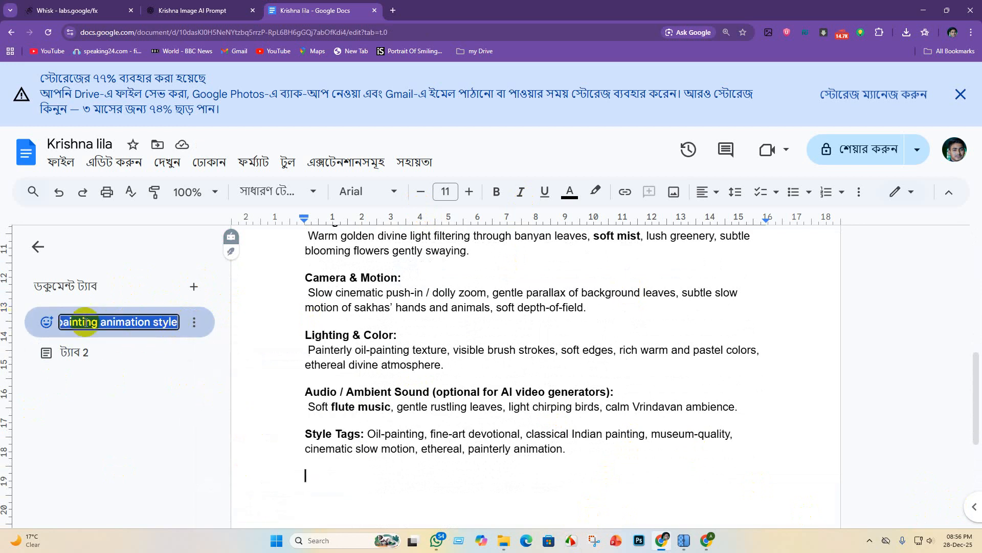
pyautogui.press('BackSpace')
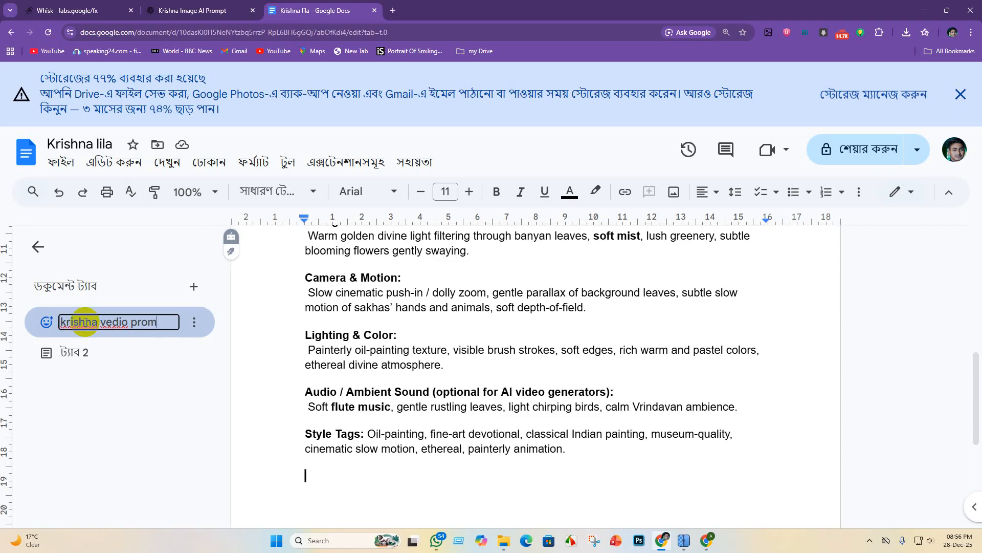
pyautogui.press('Return')
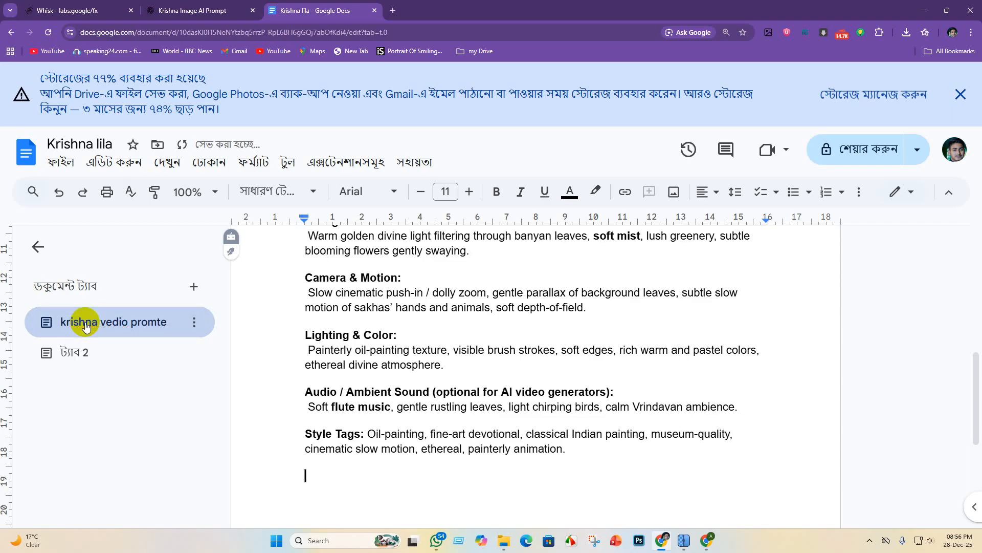
# Rename the second, empty document tab as "image prompte".
pyautogui.click(194, 353)
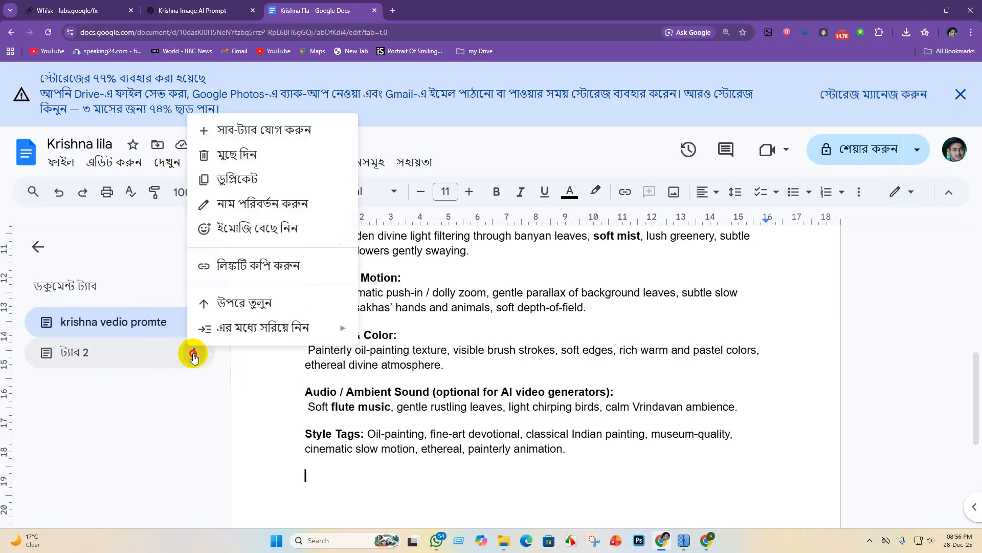
pyautogui.click(245, 203)
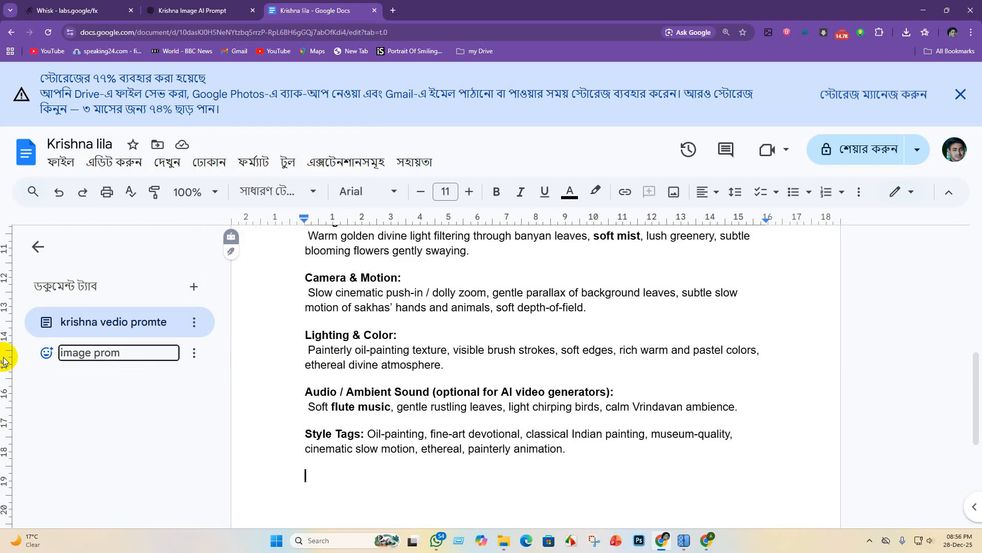
pyautogui.press('Return')
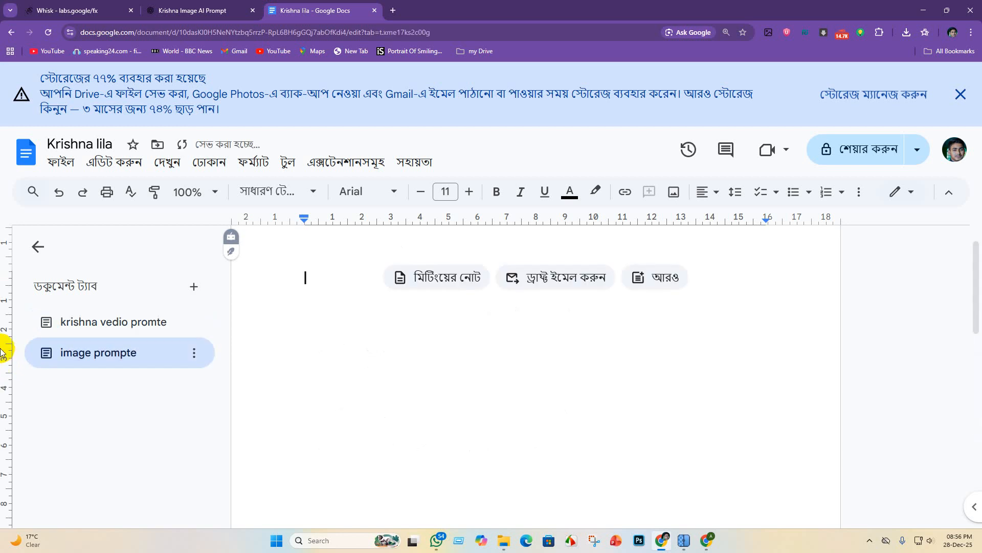
# Switch to the ChatGPT conversation and look back through it for the art mode image prompt of baby Krishna taking rest.
pyautogui.click(205, 9)
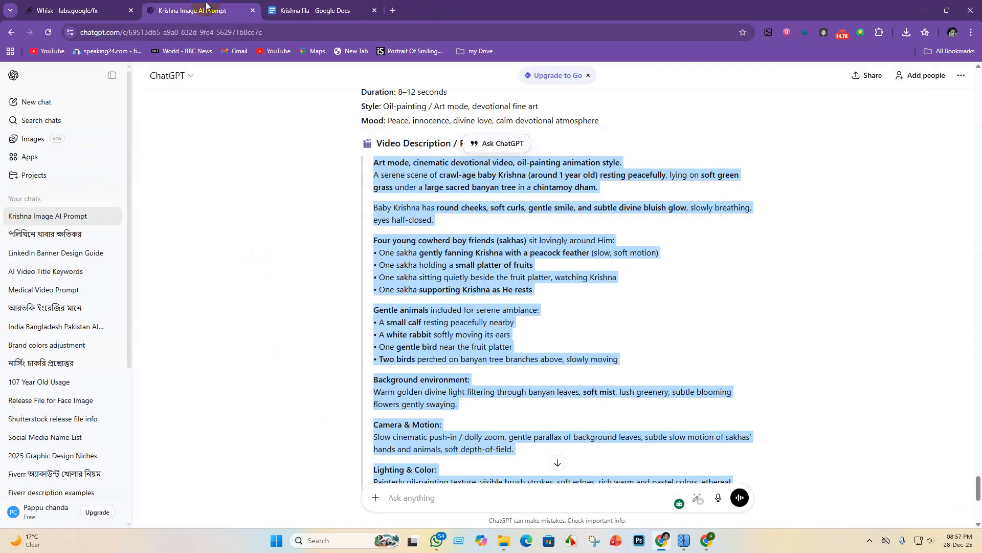
pyautogui.scroll(9, 560, 316)
pyautogui.scroll(-12, 559, 315)
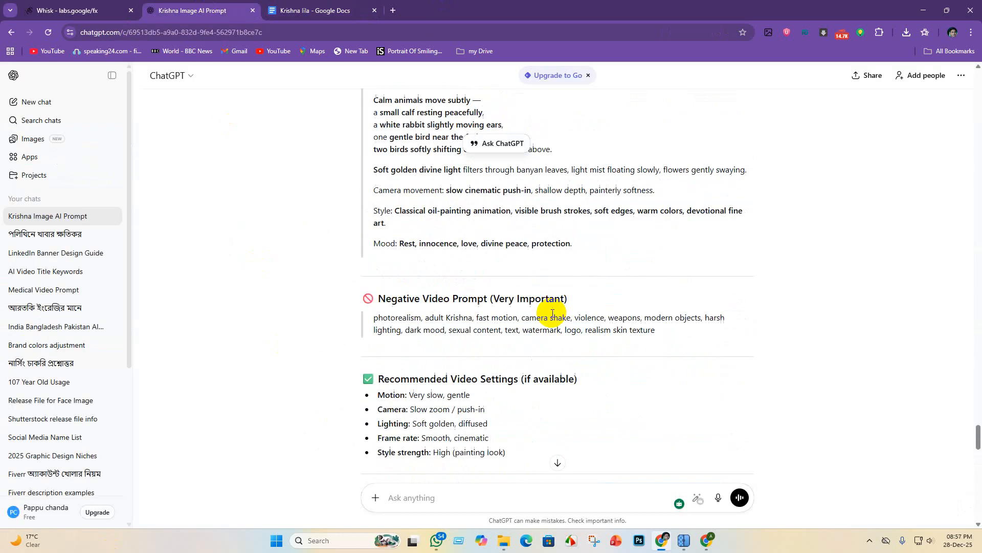
pyautogui.scroll(7, 555, 317)
pyautogui.scroll(2, 553, 317)
pyautogui.scroll(-20, 477, 329)
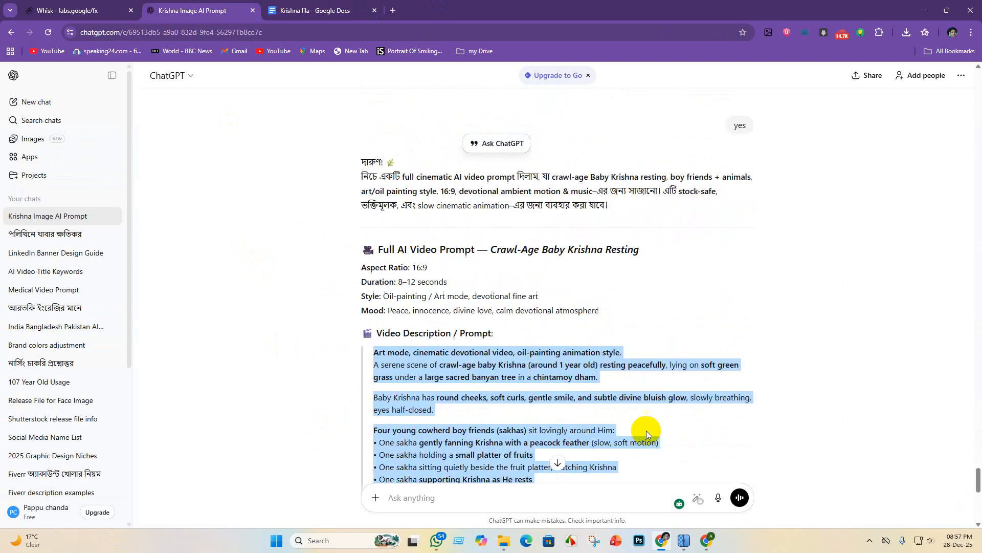
pyautogui.scroll(-2, 660, 425)
pyautogui.scroll(15, 631, 379)
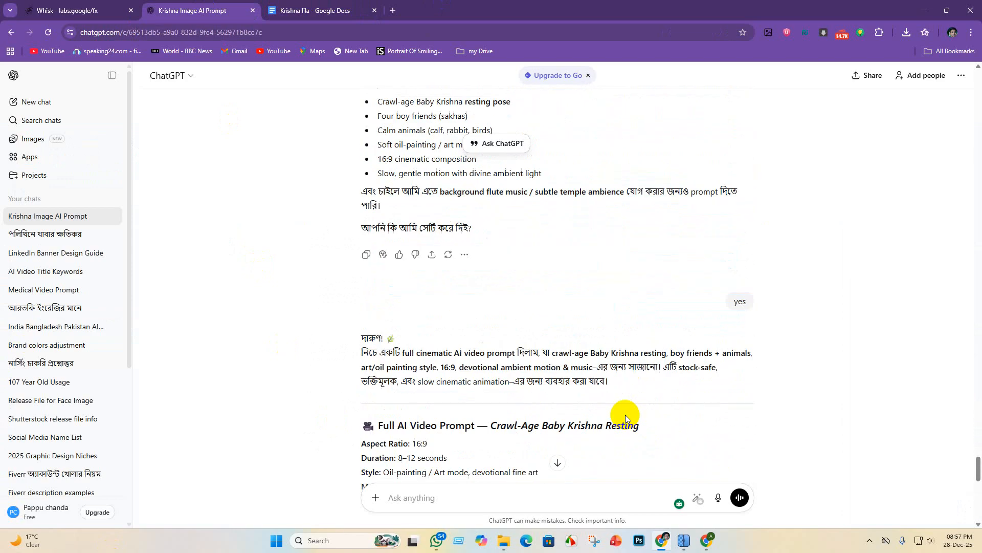
pyautogui.scroll(15, 577, 444)
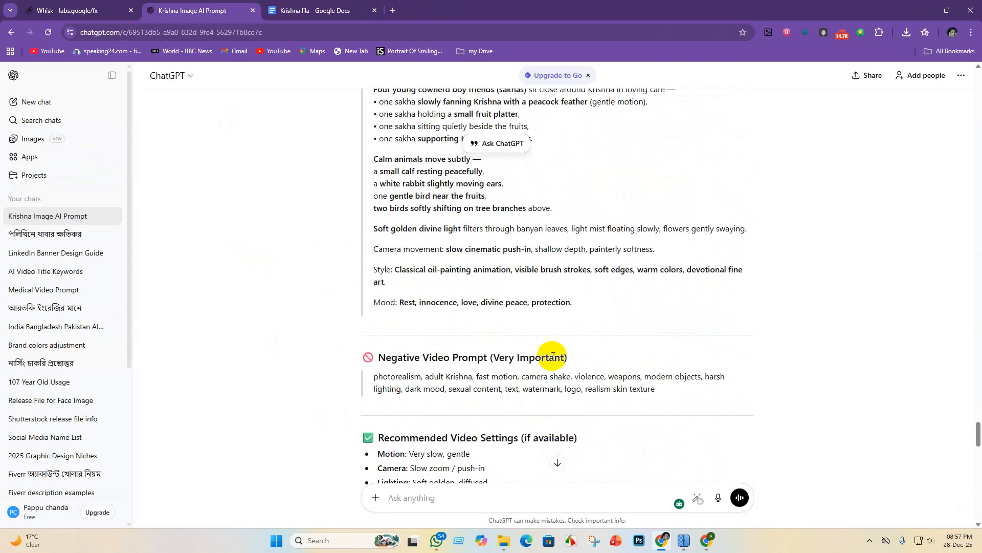
pyautogui.scroll(8, 566, 368)
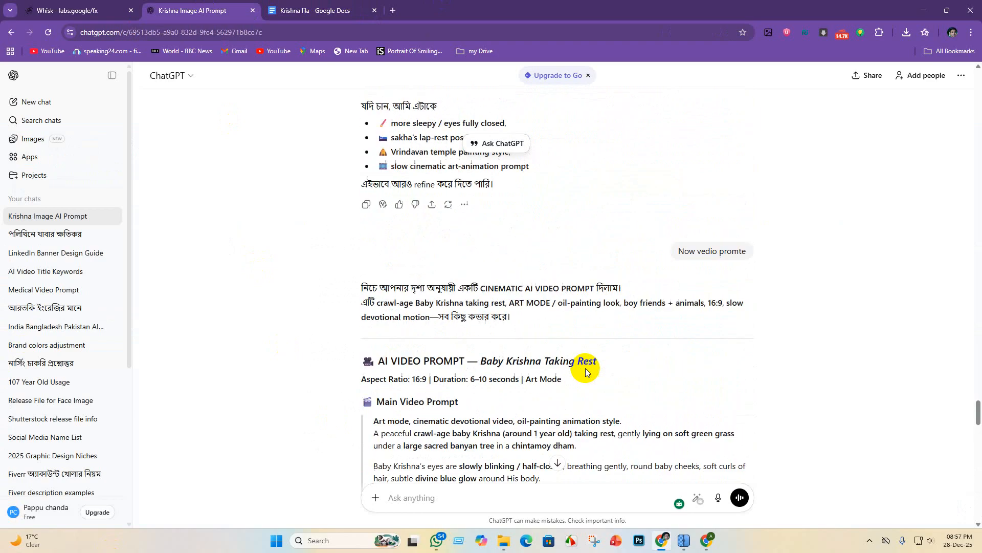
pyautogui.scroll(7, 585, 379)
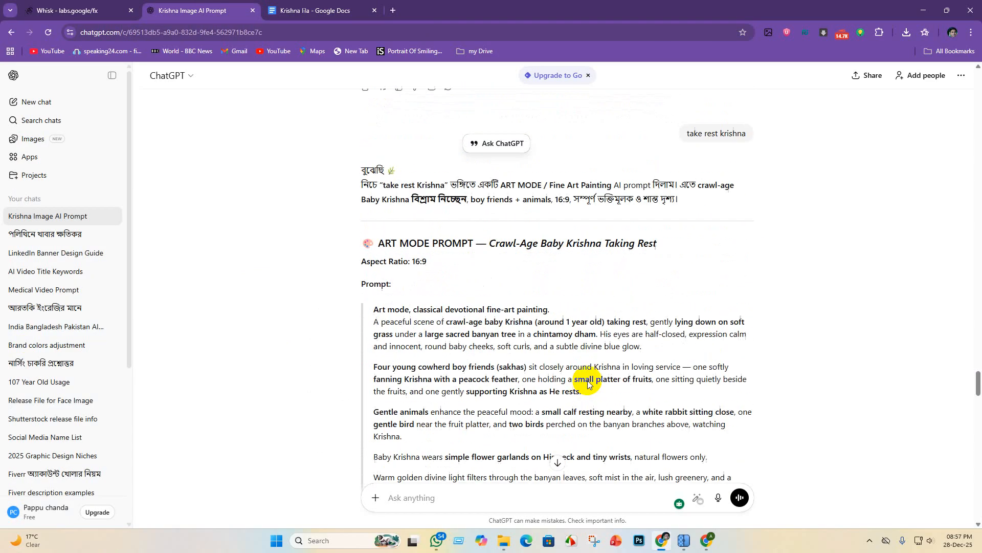
pyautogui.scroll(-5, 430, 314)
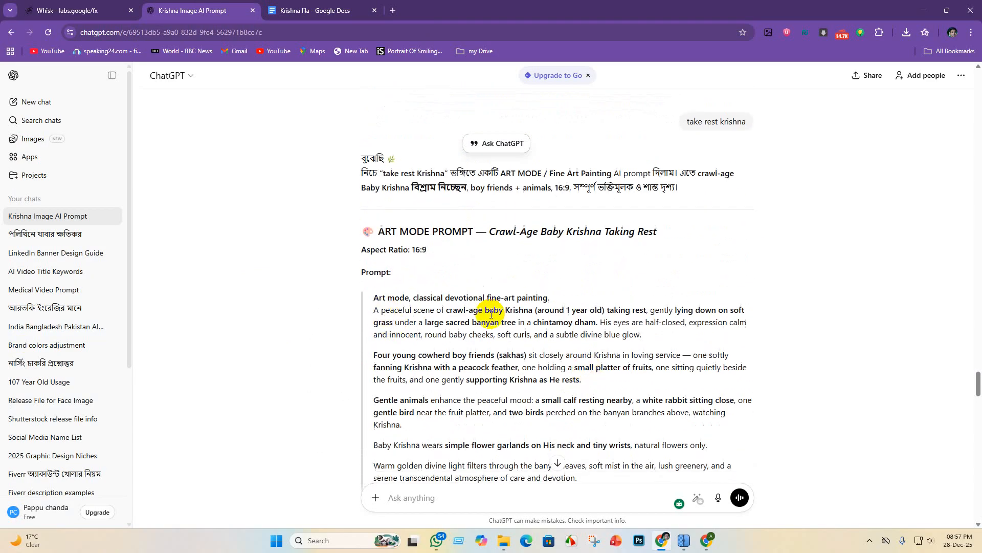
pyautogui.scroll(5, 512, 320)
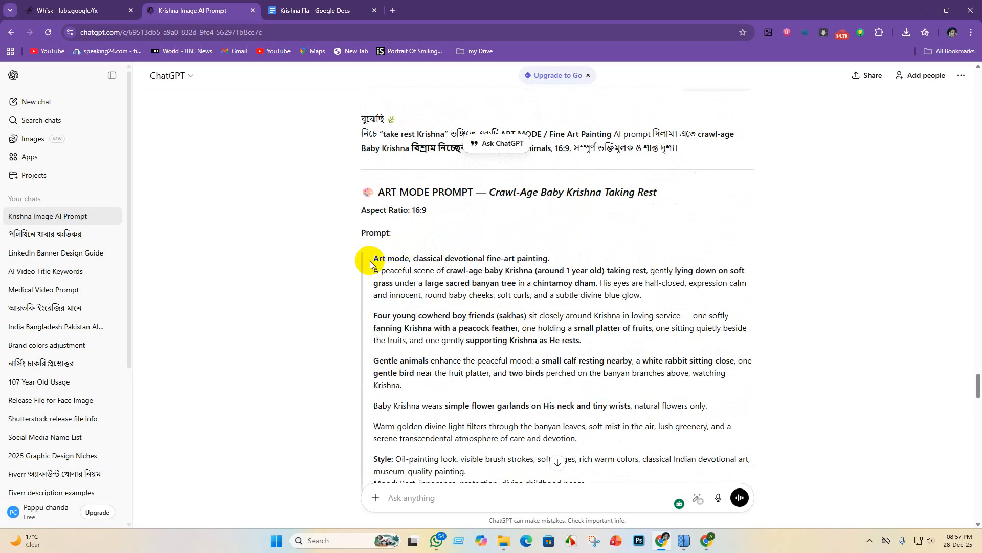
# Copy the whole Crawl-Age Baby Krishna Taking Rest prompt, including its Mood line, and paste it into the image prompte tab in Google Docs.
pyautogui.moveTo(373, 258)
pyautogui.mouseDown()
pyautogui.moveTo(515, 340)
pyautogui.moveTo(655, 451)
pyautogui.moveTo(692, 500)
pyautogui.moveTo(688, 472)
pyautogui.mouseUp()
pyautogui.scroll(-6, 650, 409)
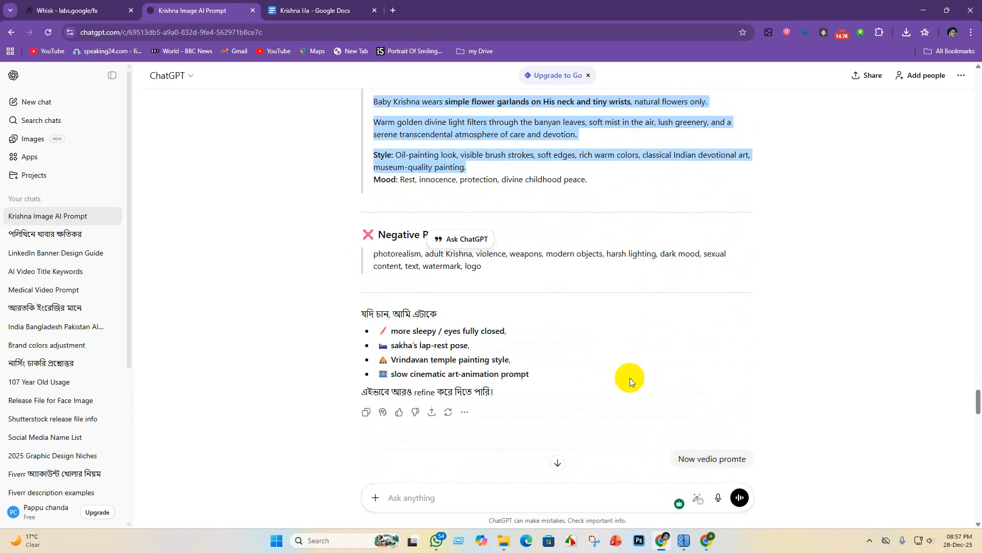
pyautogui.scroll(2, 546, 333)
pyautogui.moveTo(589, 279); pyautogui.dragTo(335, 91)
pyautogui.scroll(6, 481, 143)
pyautogui.scroll(-3, 463, 251)
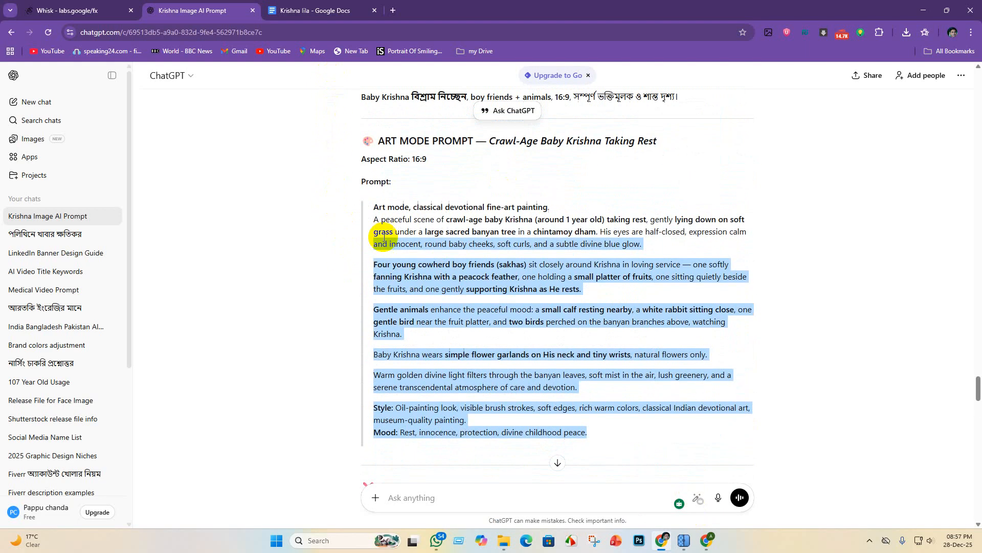
pyautogui.scroll(-2, 381, 204)
pyautogui.scroll(2, 378, 207)
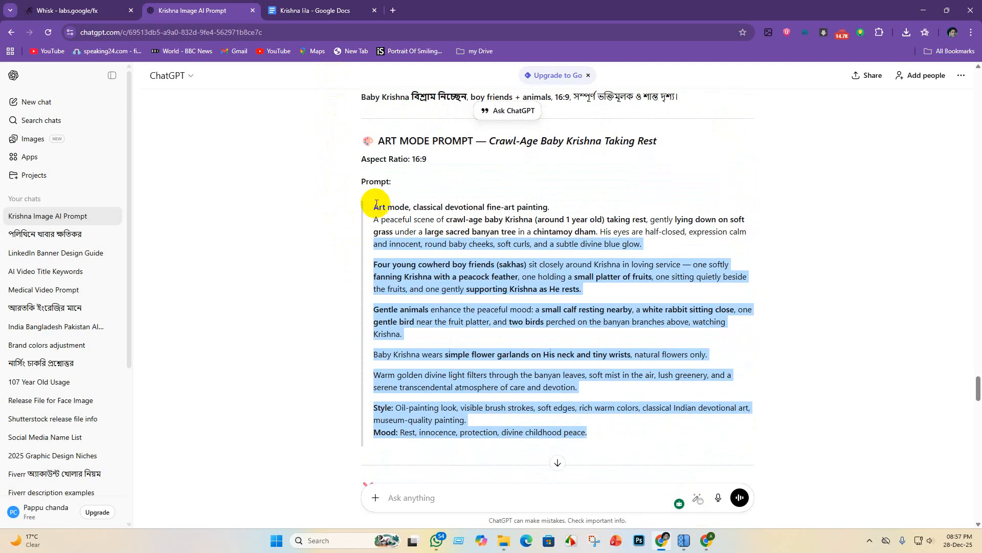
pyautogui.moveTo(374, 207); pyautogui.dragTo(619, 443)
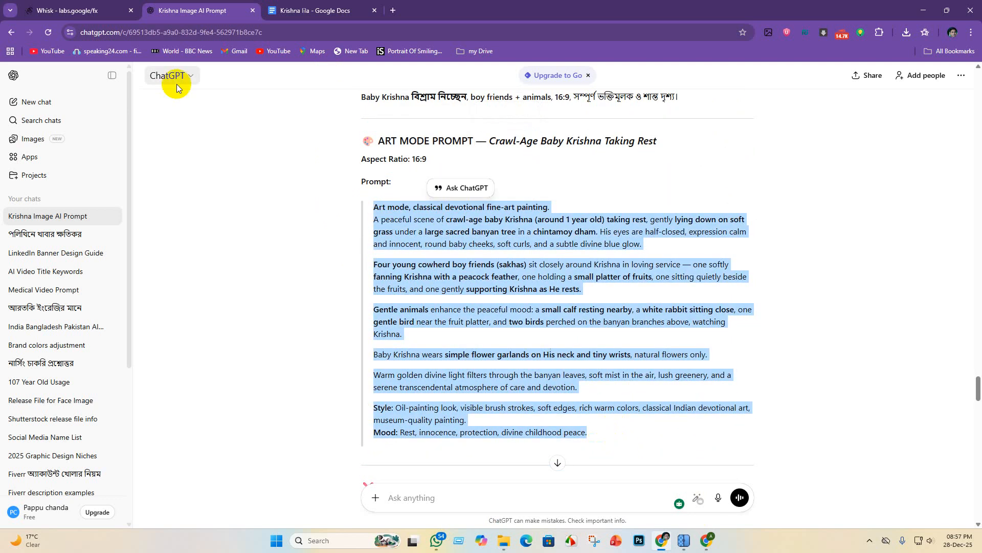
pyautogui.click(40, 8)
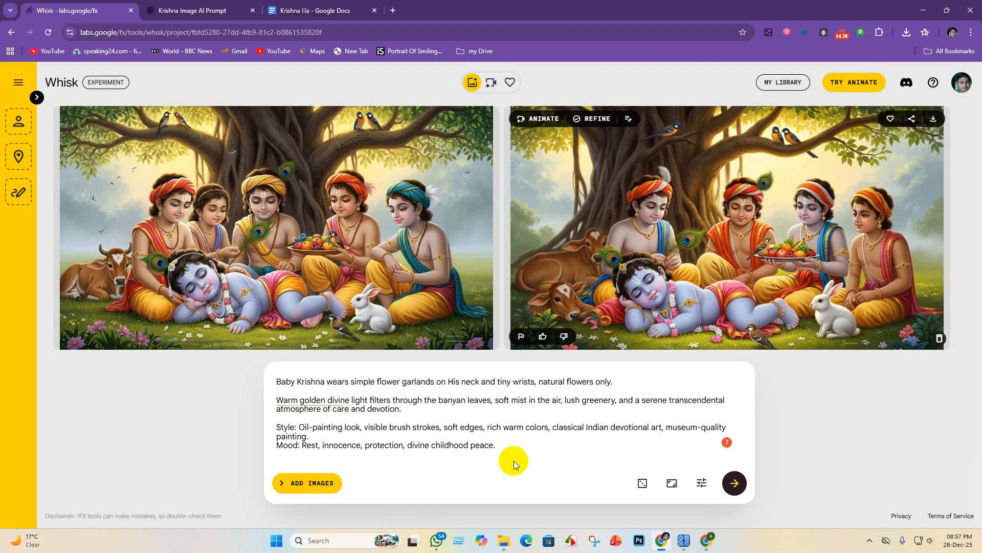
pyautogui.click(314, 6)
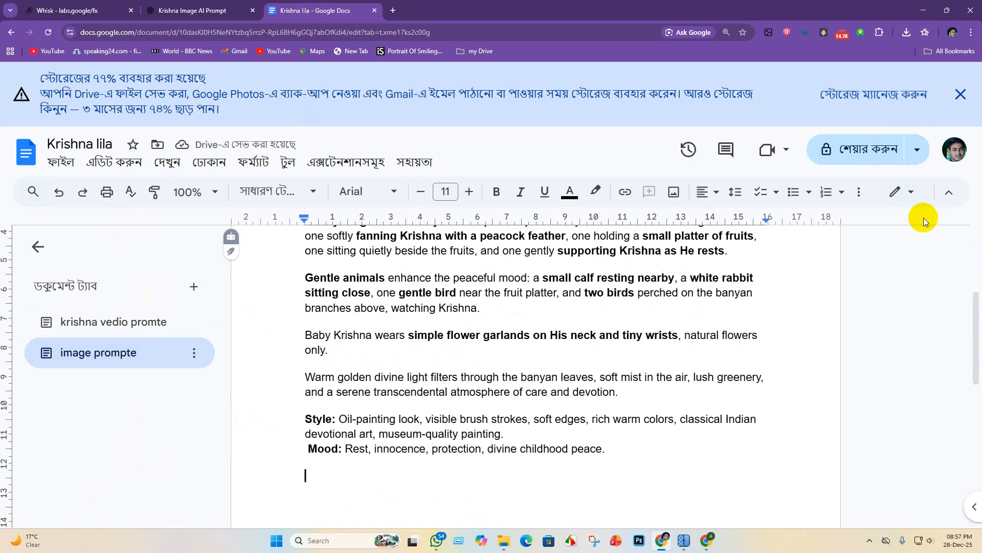
pyautogui.click(918, 154)
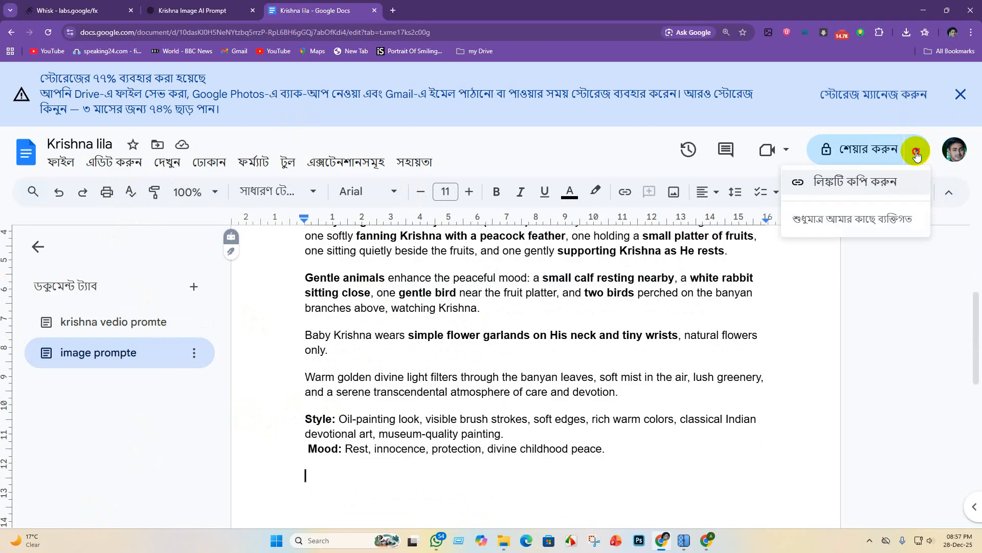
pyautogui.click(967, 437)
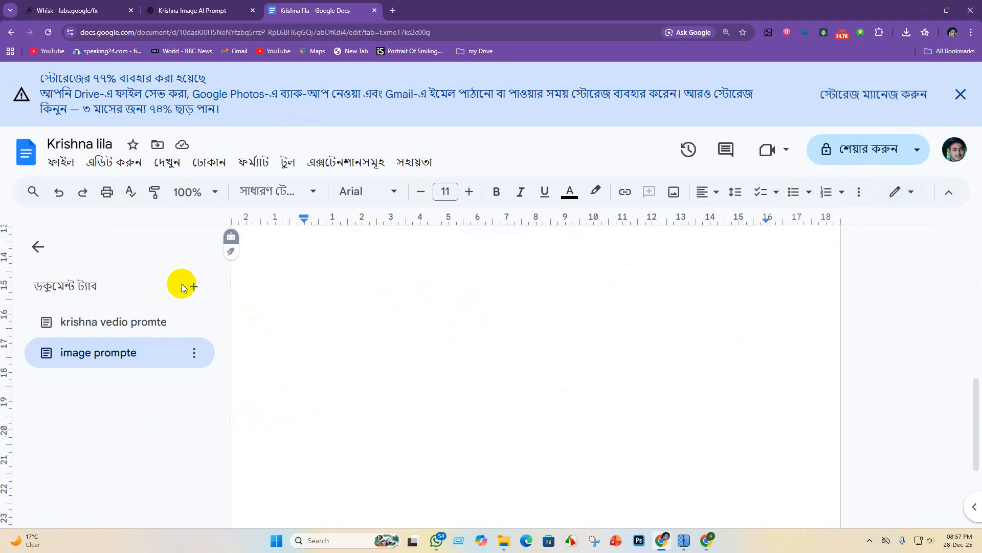
# Open the Drive shortcut dialog for the Krishna lila document and look through its suggested, starred and all-locations folders.
pyautogui.click(60, 162)
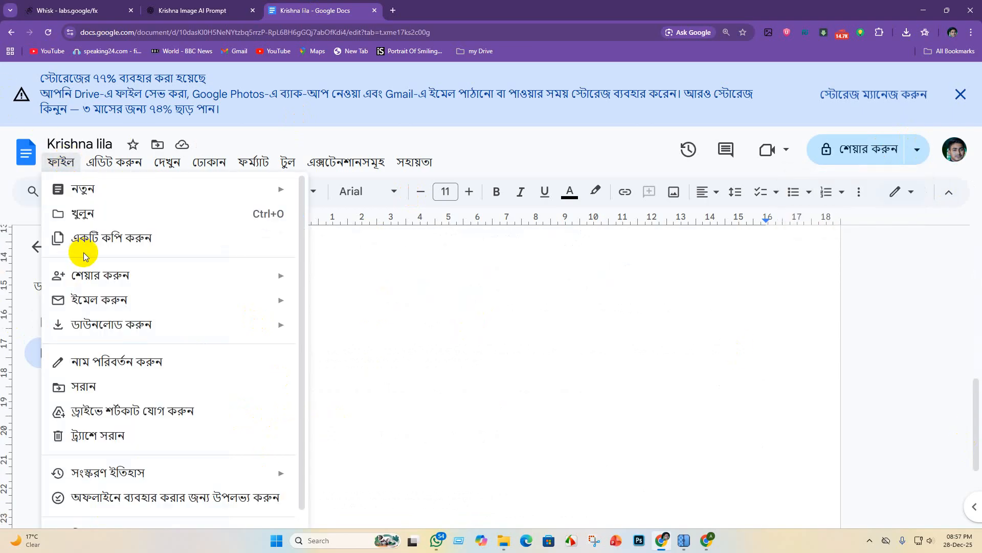
pyautogui.moveTo(100, 324)
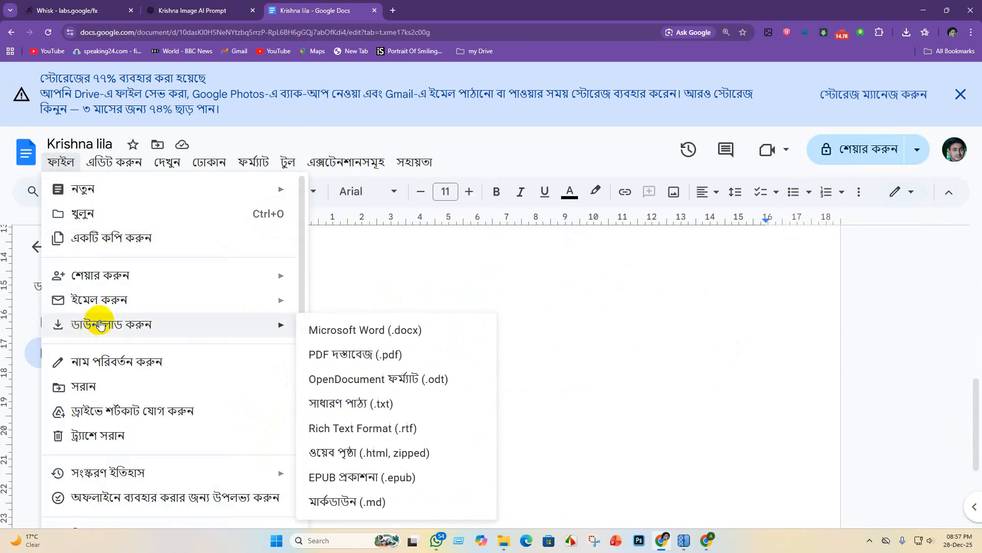
pyautogui.click(94, 414)
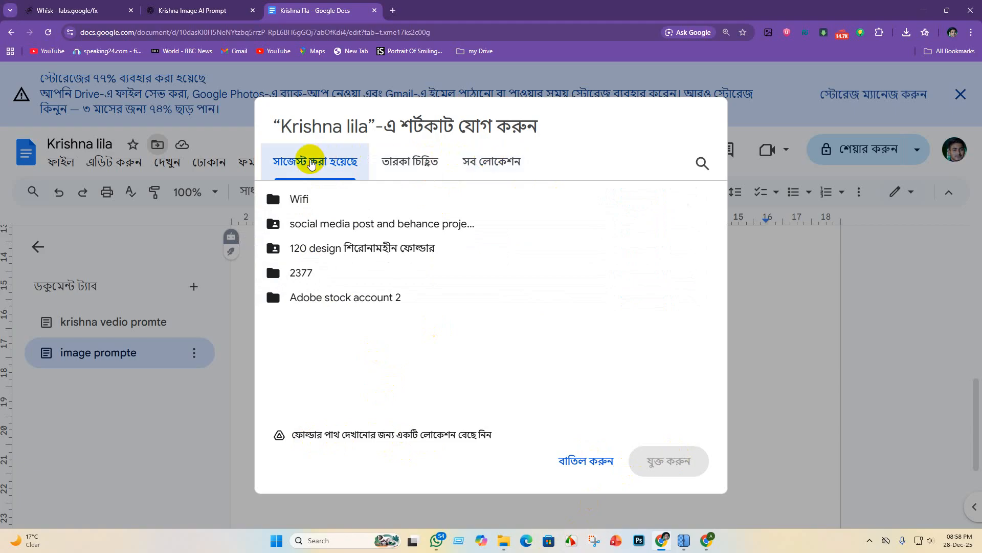
pyautogui.rightClick(339, 318)
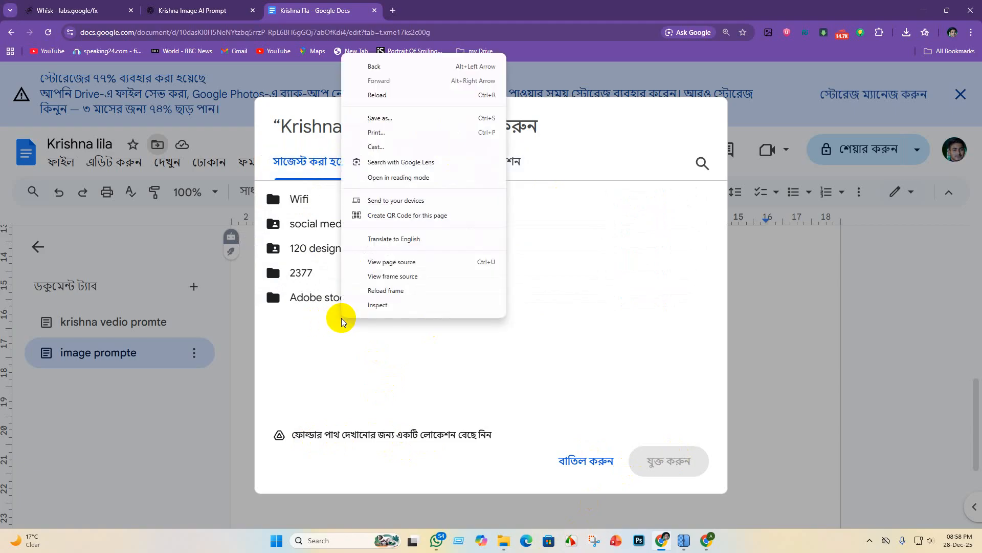
pyautogui.click(505, 342)
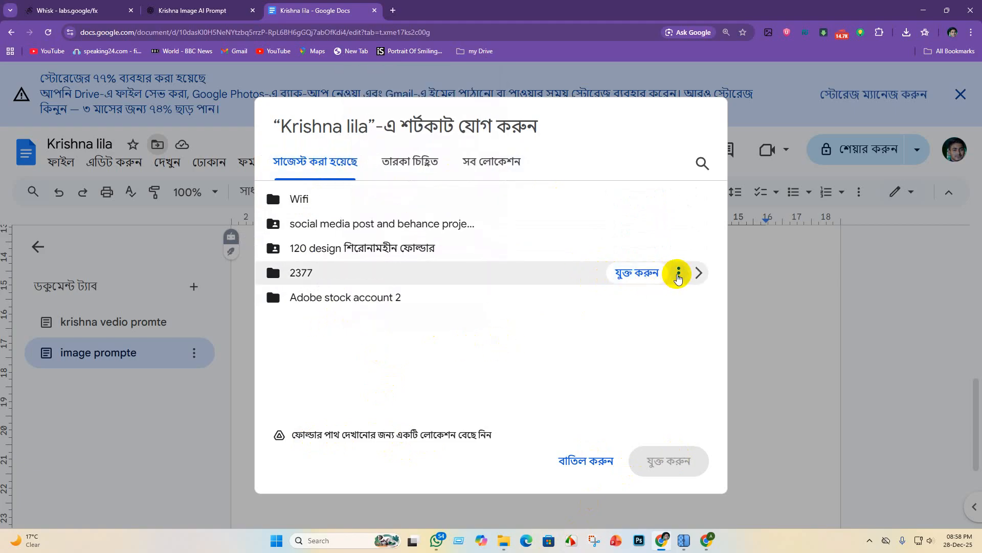
pyautogui.click(412, 162)
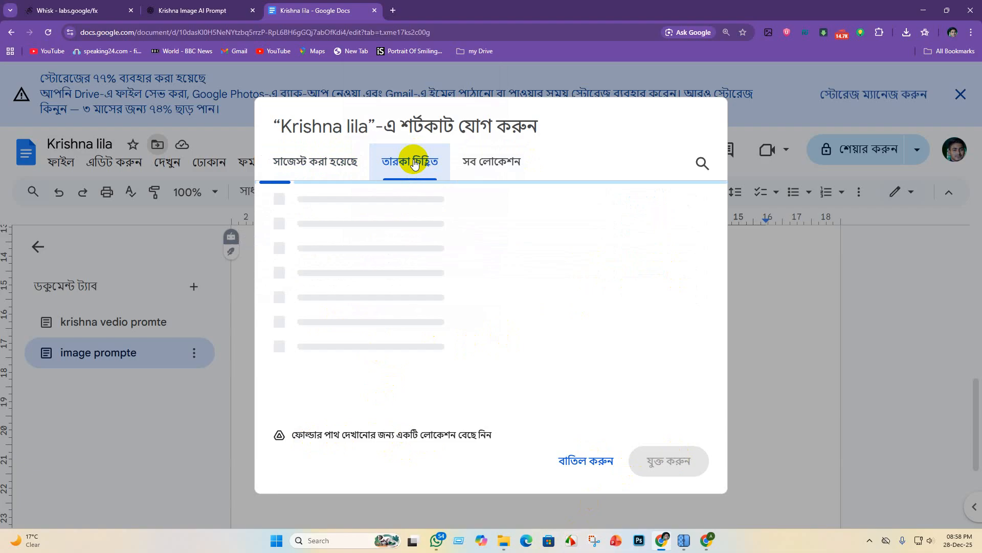
pyautogui.click(485, 163)
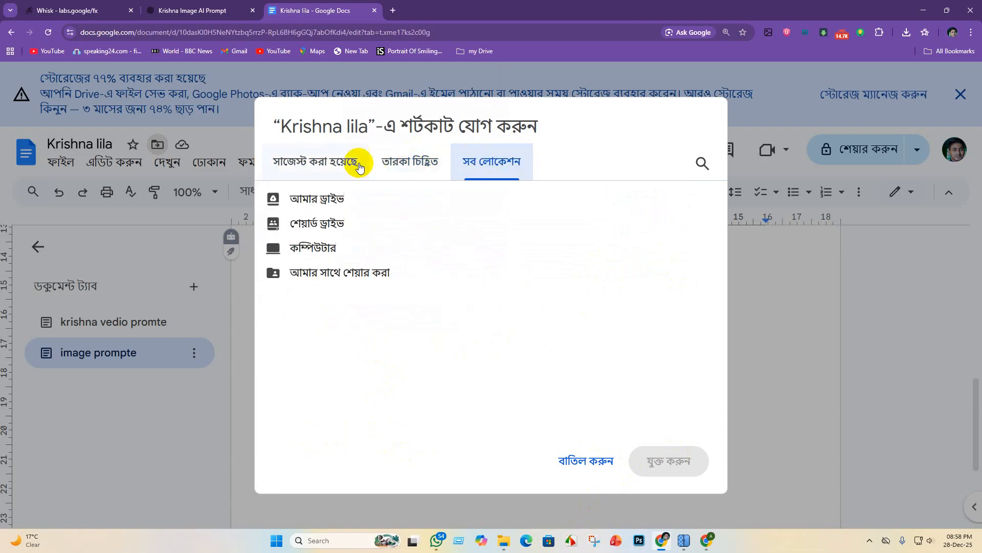
pyautogui.click(322, 203)
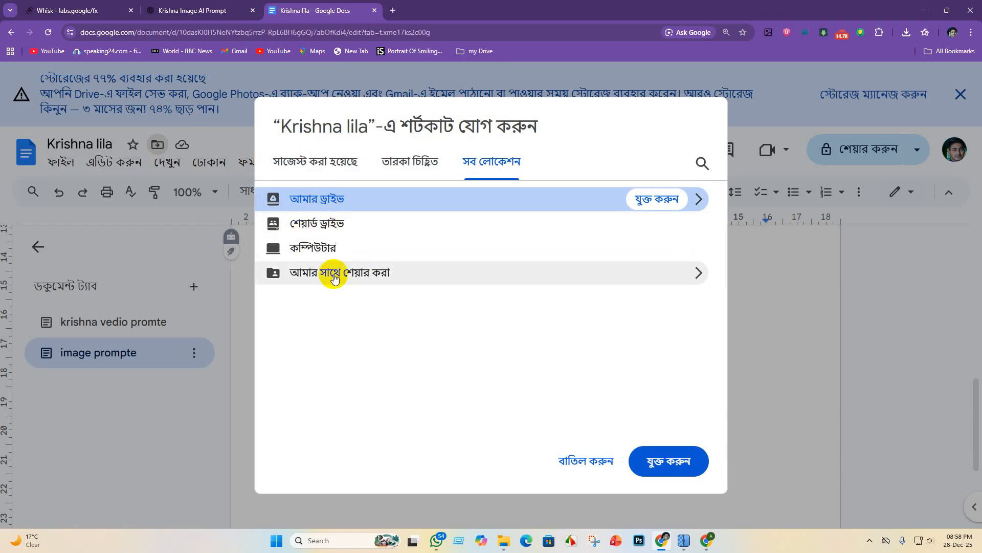
pyautogui.click(308, 158)
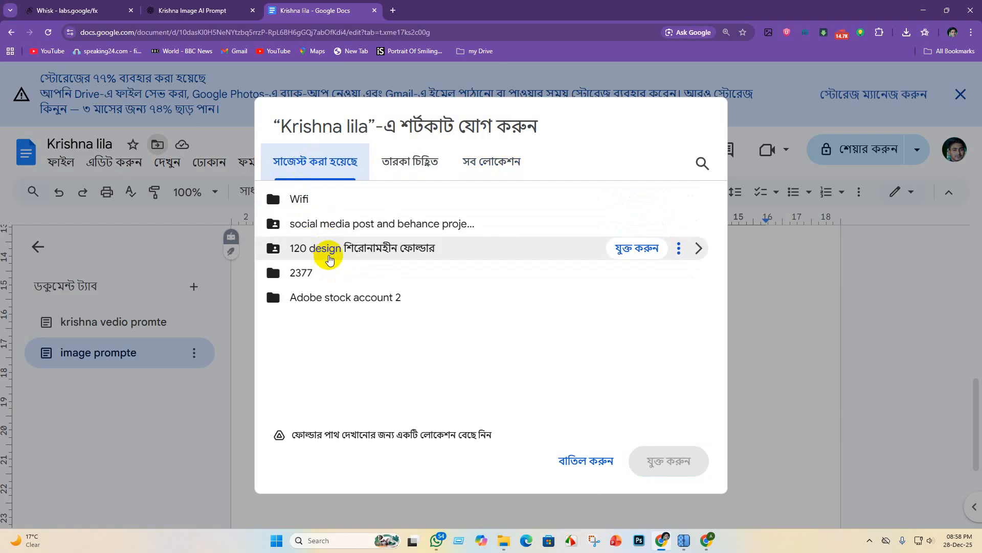
pyautogui.rightClick(285, 314)
pyautogui.click(303, 344)
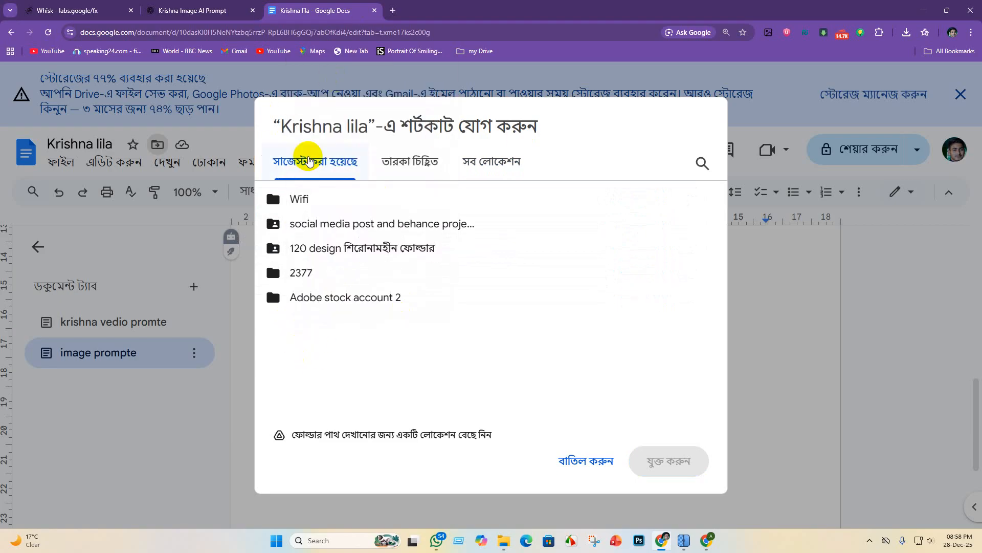
# Open Google Drive in a new browser tab from the Google apps on the start page.
pyautogui.click(396, 13)
pyautogui.click(952, 52)
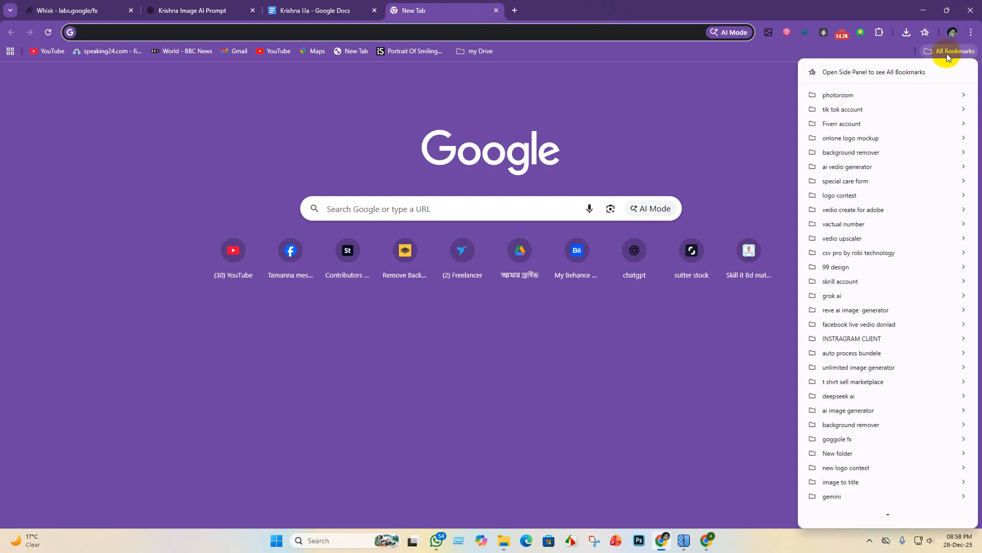
pyautogui.click(894, 52)
pyautogui.click(941, 78)
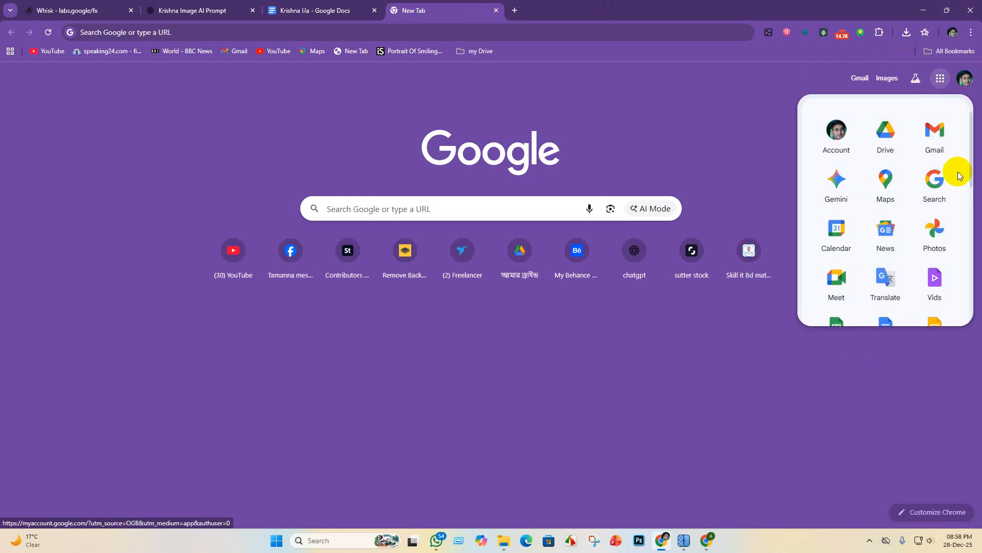
pyautogui.click(887, 136)
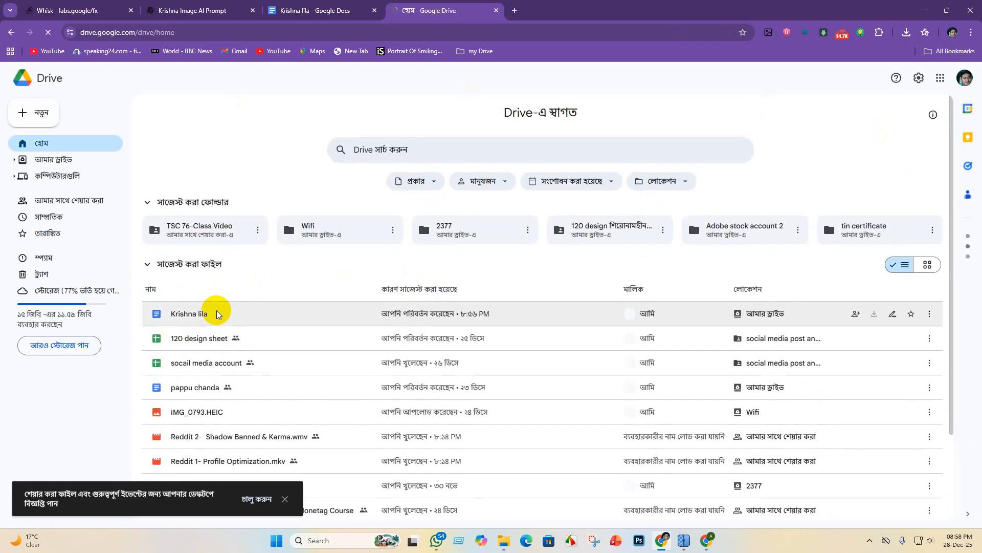
# Open the Krishna lila document from Drive's suggested files to check it, and close that copy again.
pyautogui.click(240, 314)
pyautogui.doubleClick(240, 313)
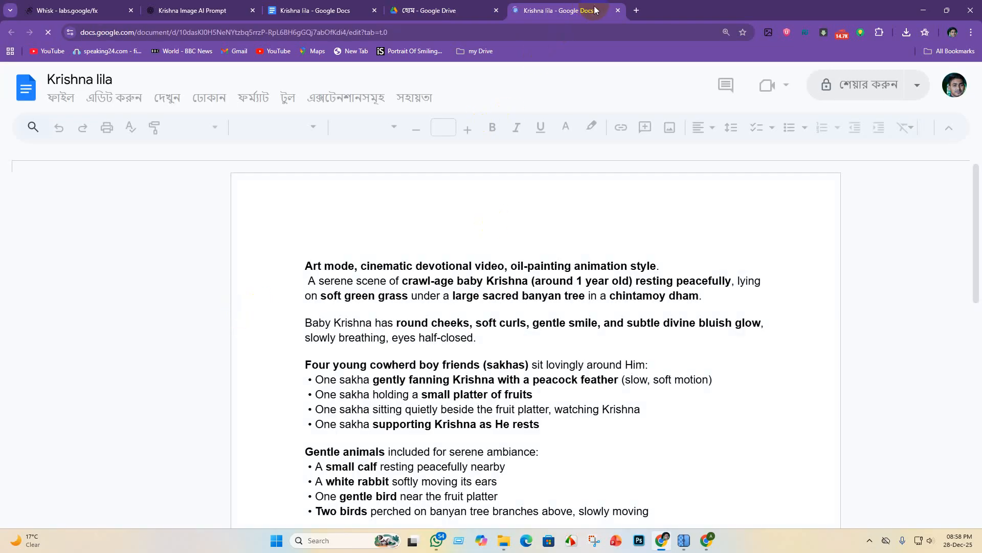
pyautogui.hotkey('ctrl', 'w')
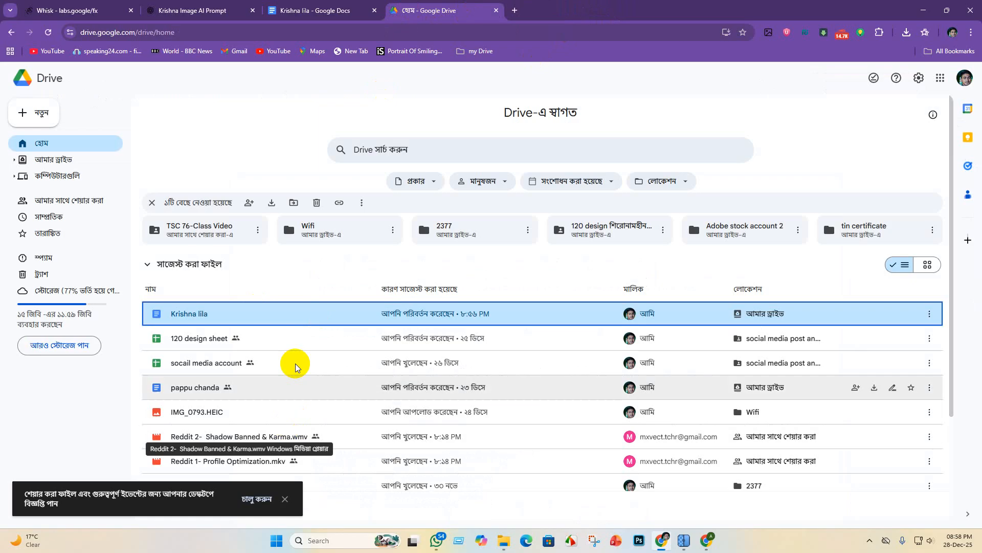
pyautogui.scroll(-3, 379, 313)
# Return to the already open Krishna lila document and cancel adding the Drive shortcut.
pyautogui.click(306, 5)
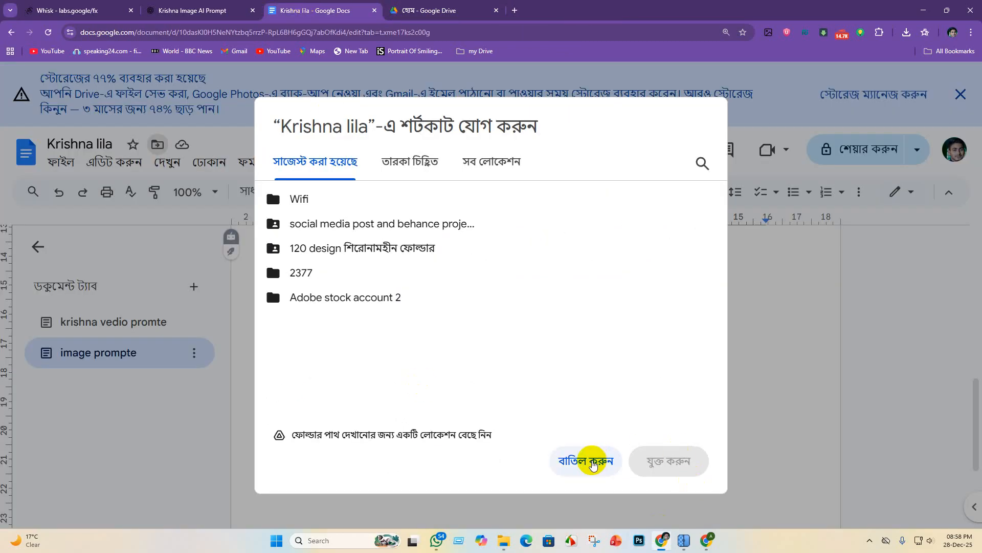
pyautogui.click(592, 463)
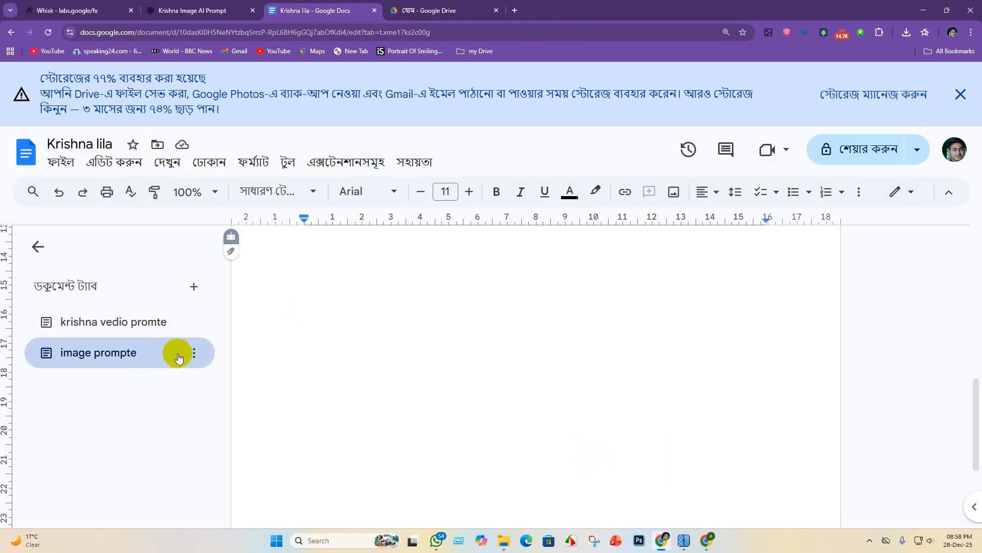
# Look through the options offered for the image prompte and krishna vedio promte document tabs.
pyautogui.click(195, 353)
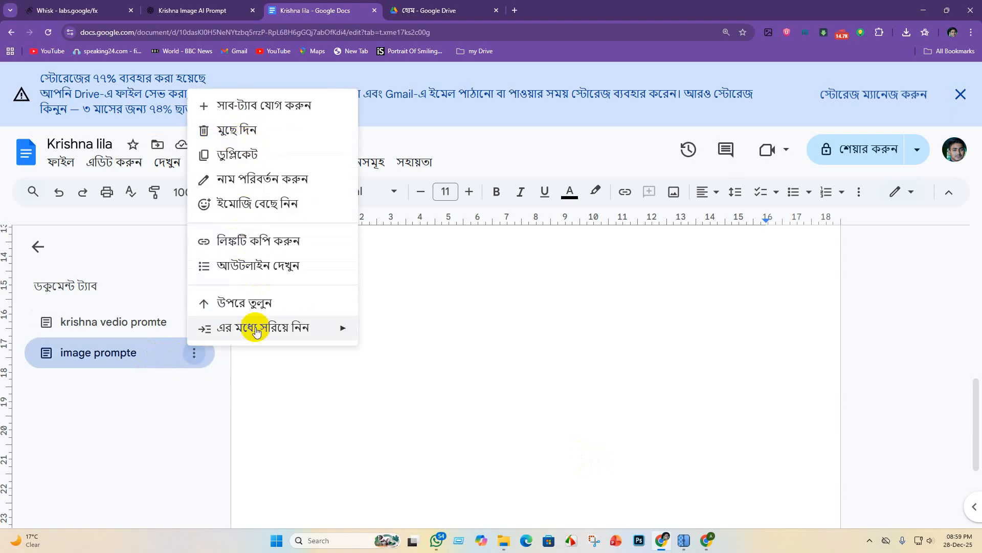
pyautogui.click(110, 352)
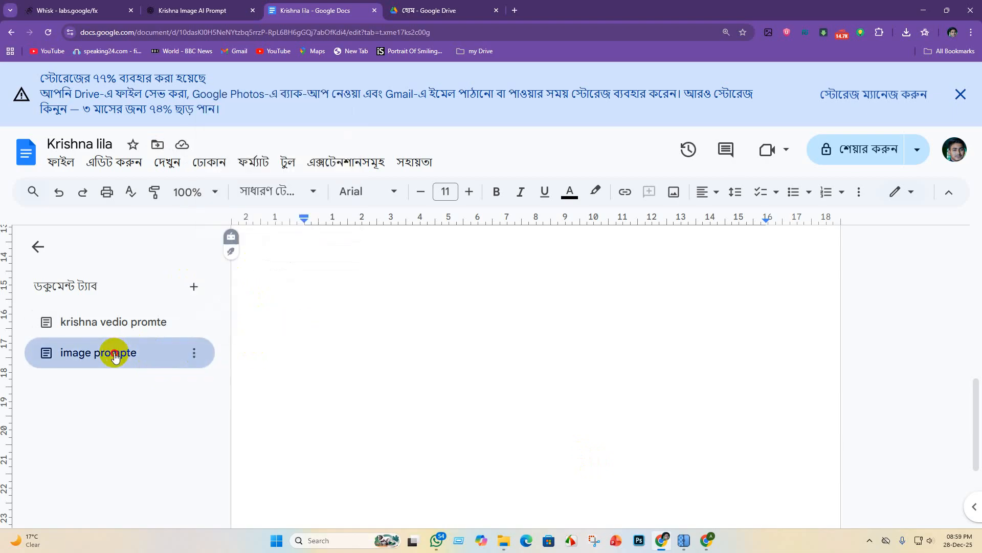
pyautogui.rightClick(116, 357)
pyautogui.click(279, 399)
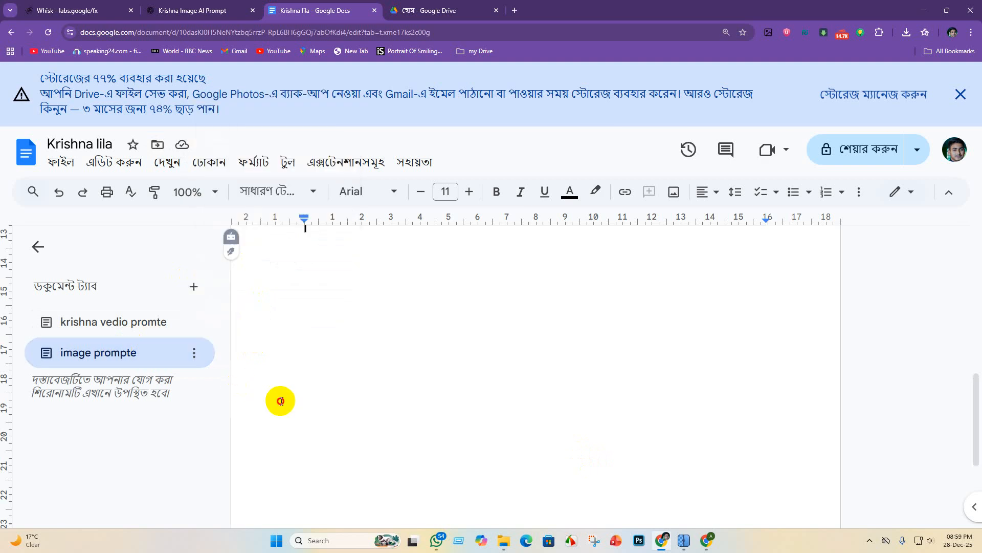
pyautogui.click(103, 322)
pyautogui.rightClick(103, 326)
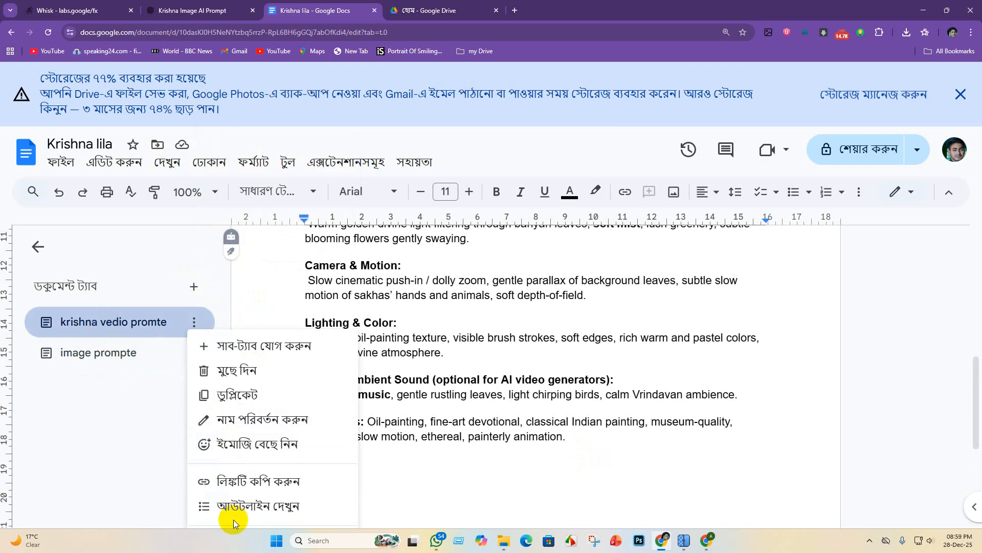
pyautogui.click(119, 459)
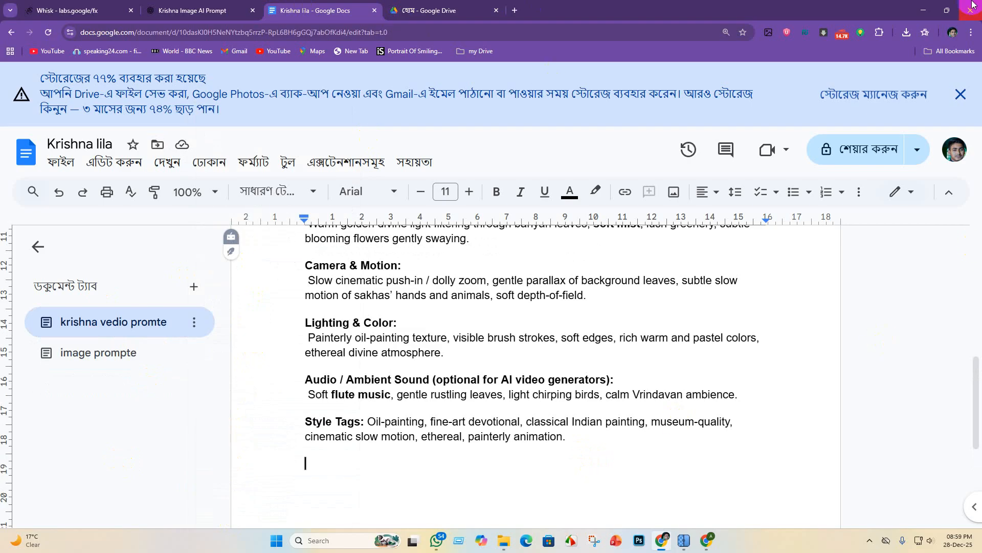
# Minimize the Google Docs browser window and switch to the Flow project in the other Chrome window.
pyautogui.click(930, 11)
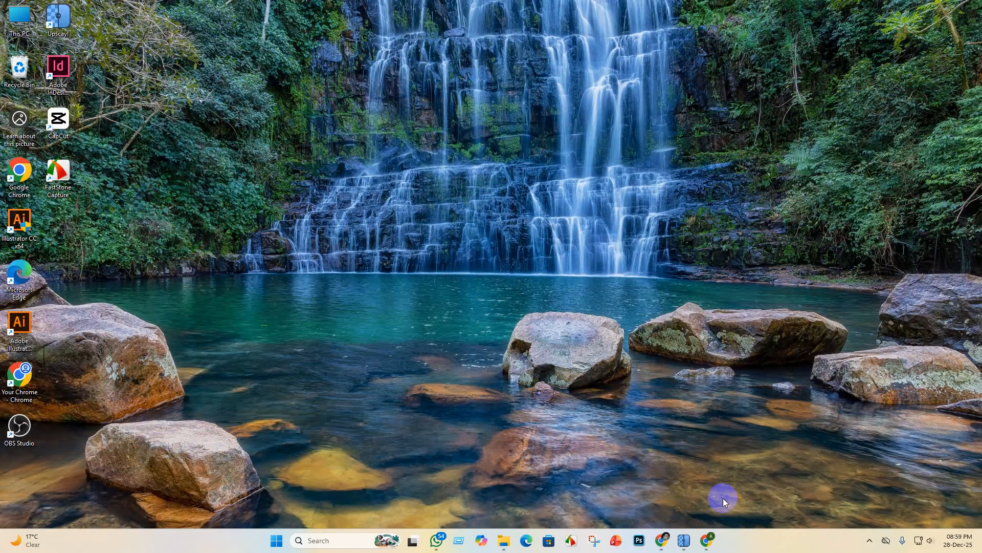
pyautogui.click(703, 544)
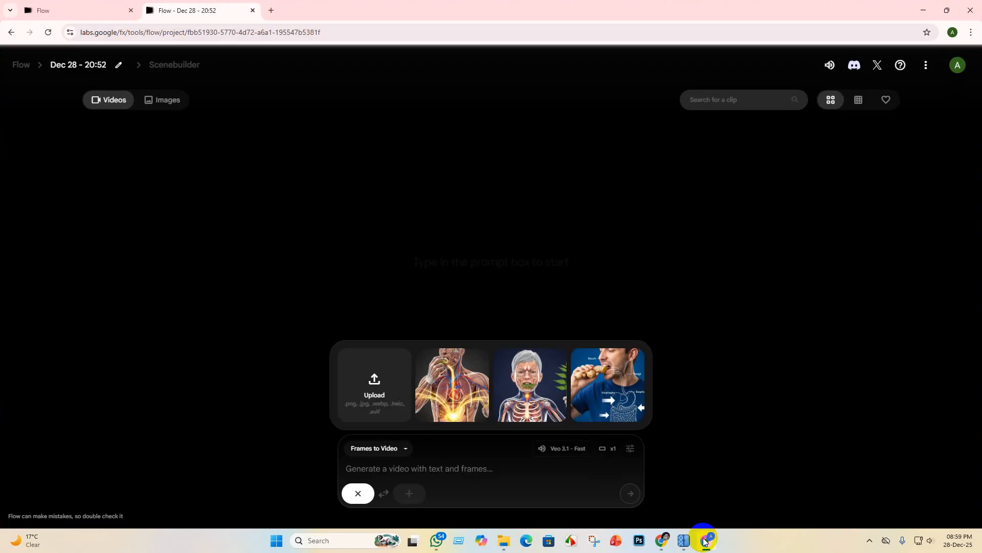
# Upload Whisk_8de61d9ba92d4bbae75463272c1bcc6bdr from Krishna lila's upscayl_jpg_upscayl-standard-4x_5x folder as the video's start frame, saving it with the Landscape crop.
pyautogui.click(375, 388)
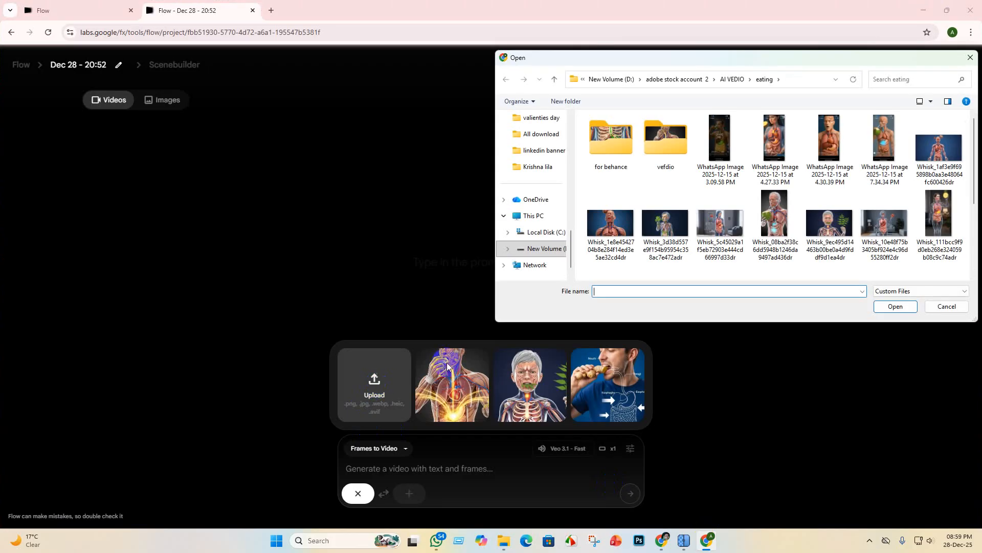
pyautogui.click(537, 166)
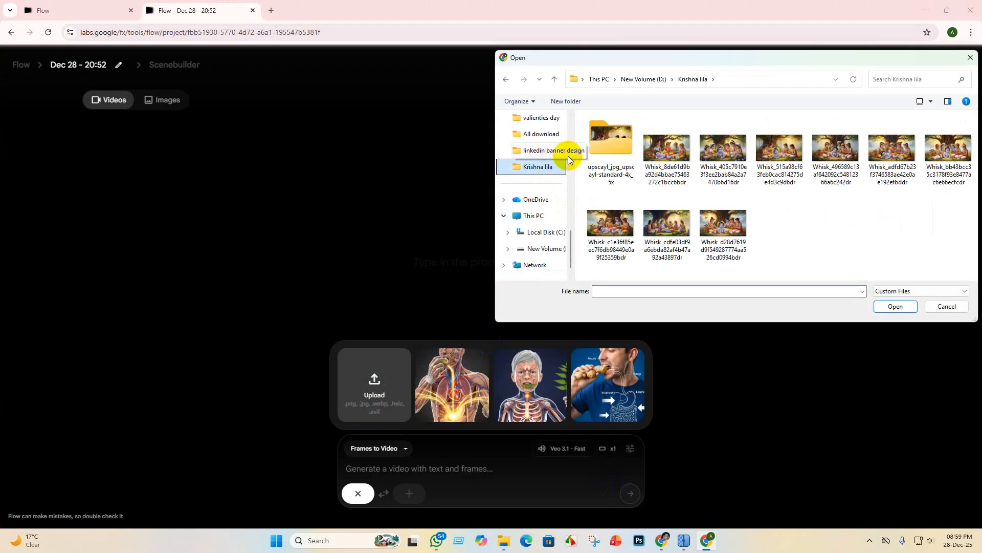
pyautogui.doubleClick(620, 134)
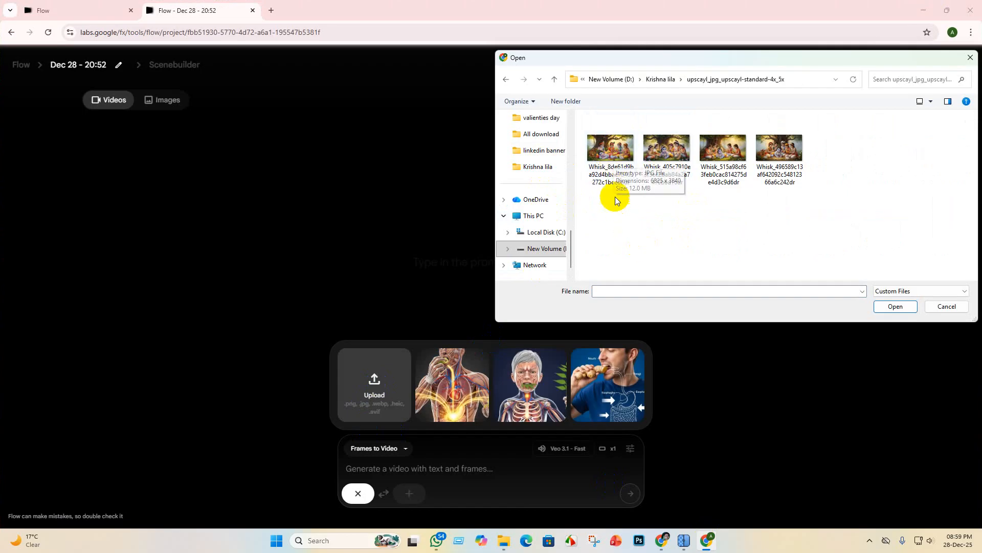
pyautogui.click(614, 158)
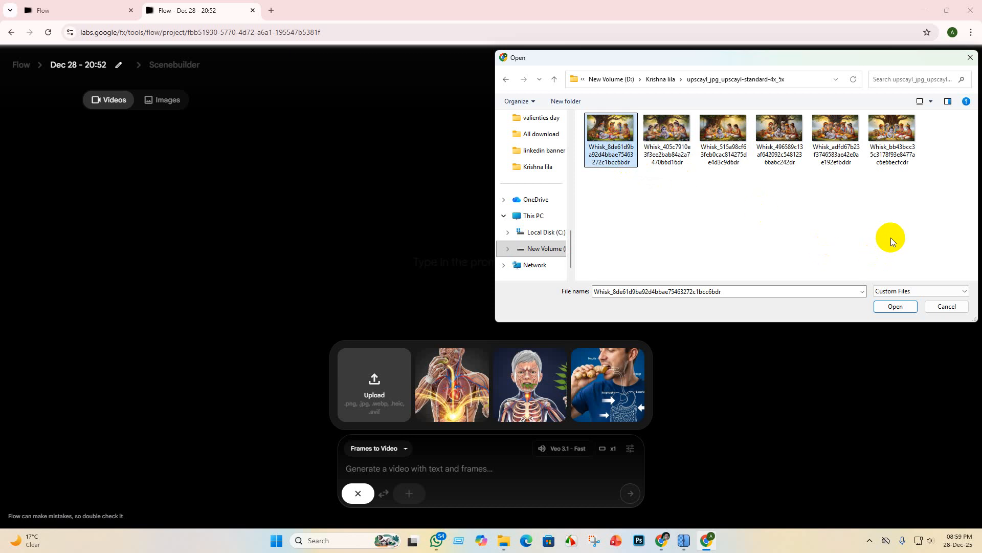
pyautogui.click(901, 310)
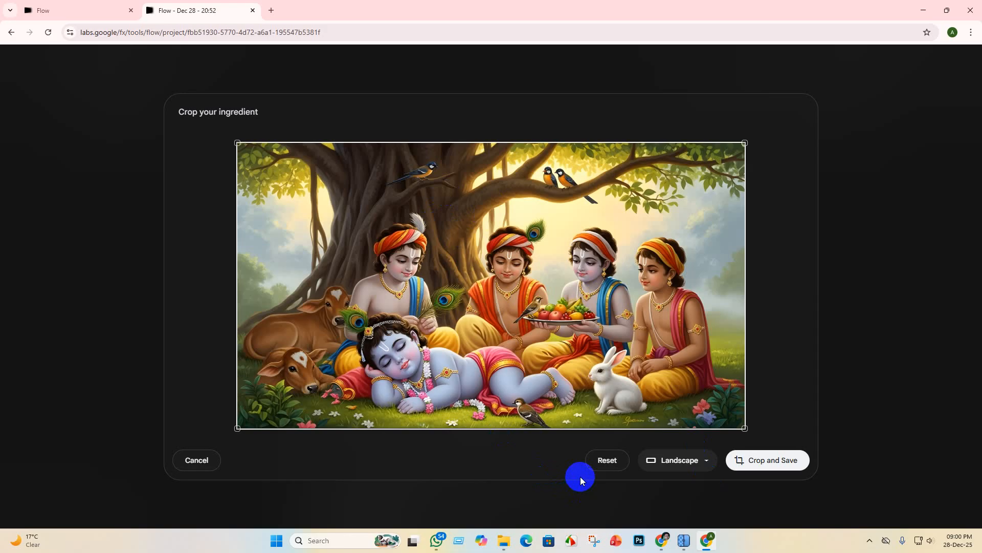
pyautogui.click(792, 466)
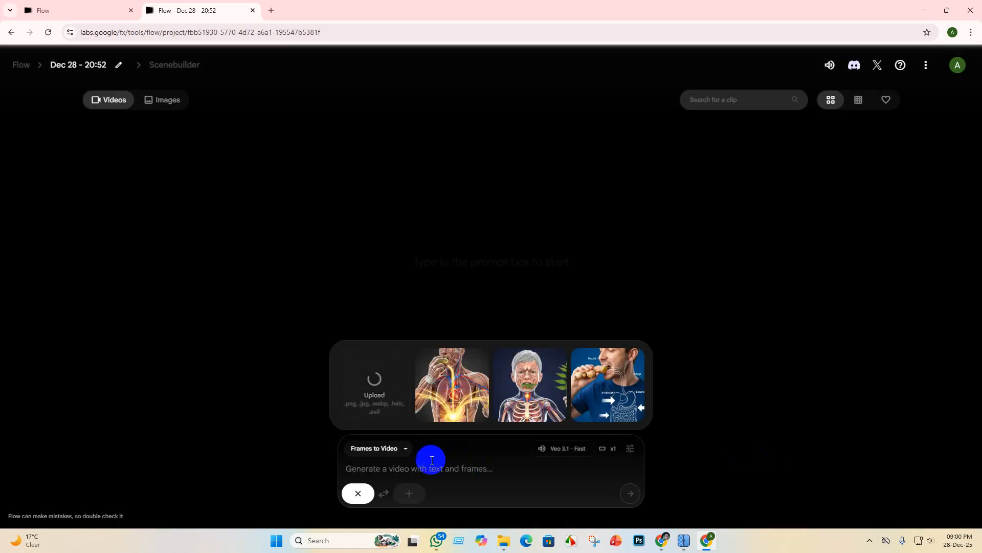
# Switch to the Krishna lila document in Google Docs and copy the entire video prompt from its "krishna vedio promte" tab.
pyautogui.click(383, 468)
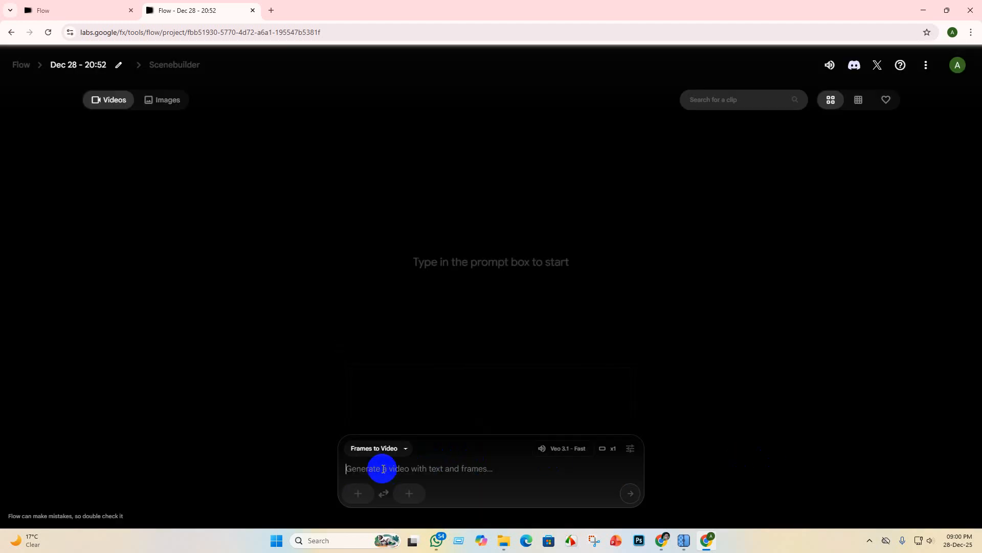
pyautogui.click(662, 540)
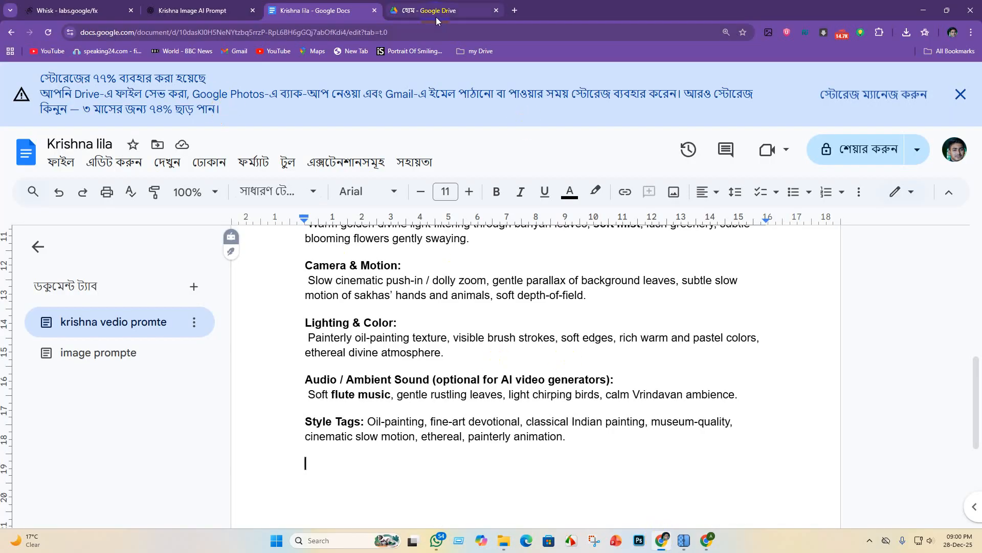
pyautogui.click(141, 323)
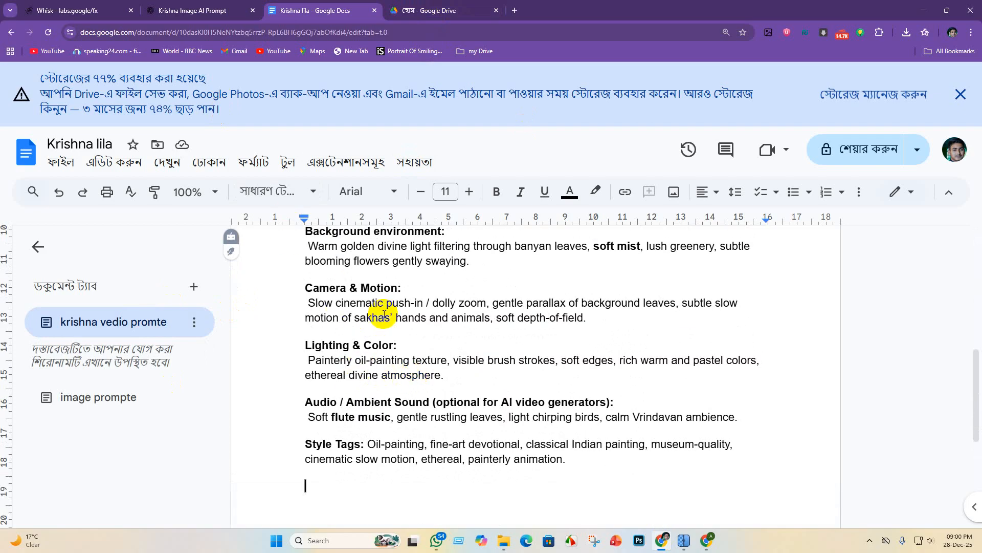
pyautogui.scroll(2, 379, 318)
pyautogui.doubleClick(354, 302)
pyautogui.scroll(-4, 353, 305)
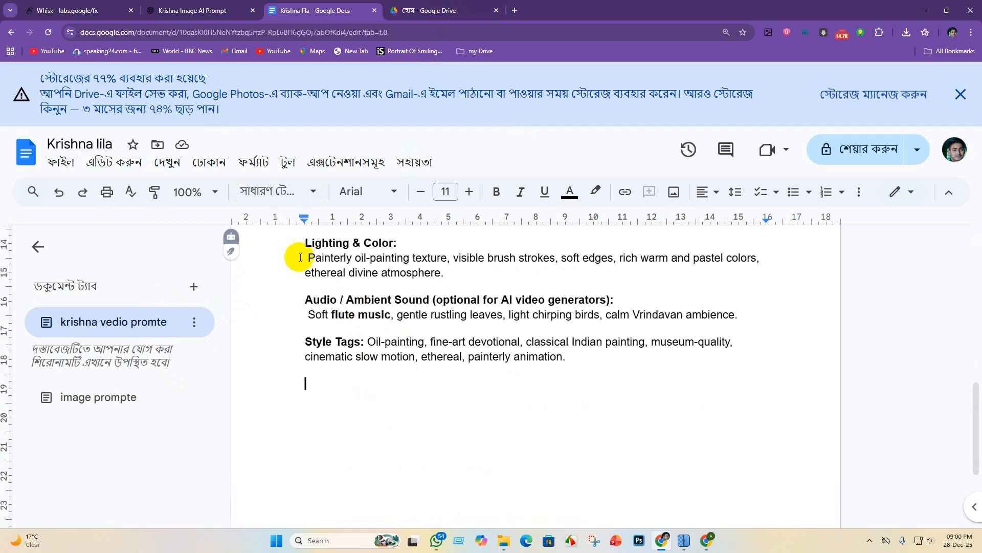
pyautogui.scroll(1, 435, 266)
pyautogui.scroll(9, 440, 273)
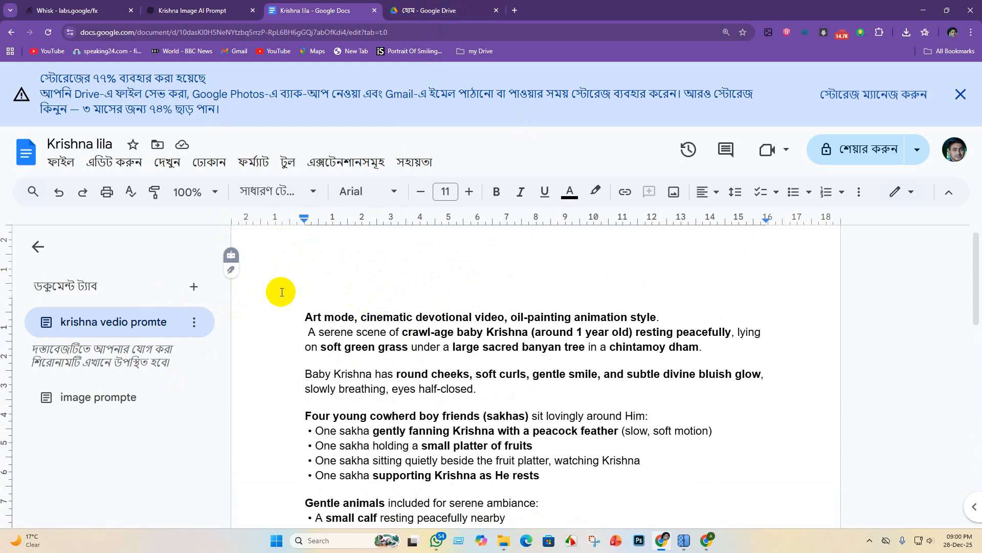
pyautogui.moveTo(301, 304); pyautogui.dragTo(684, 467)
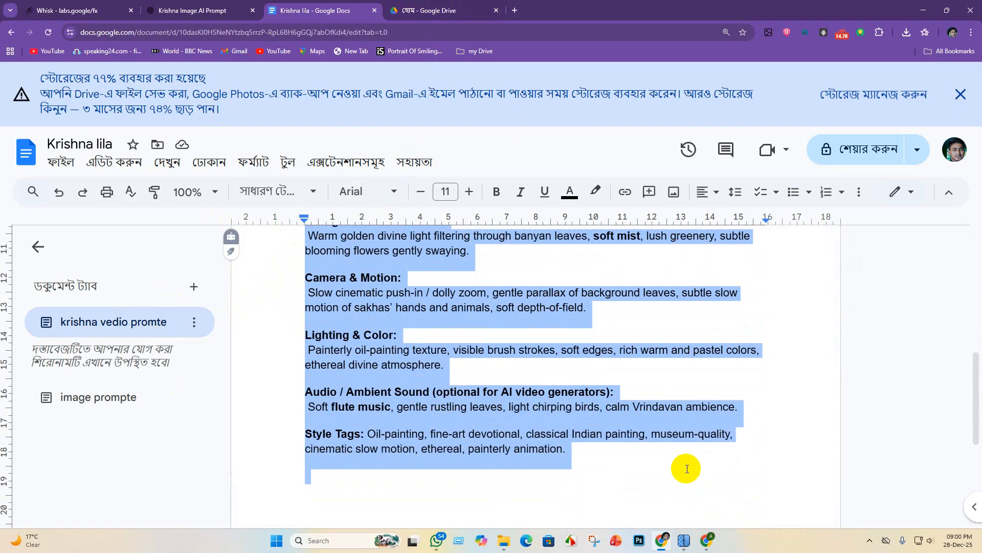
pyautogui.click(172, 9)
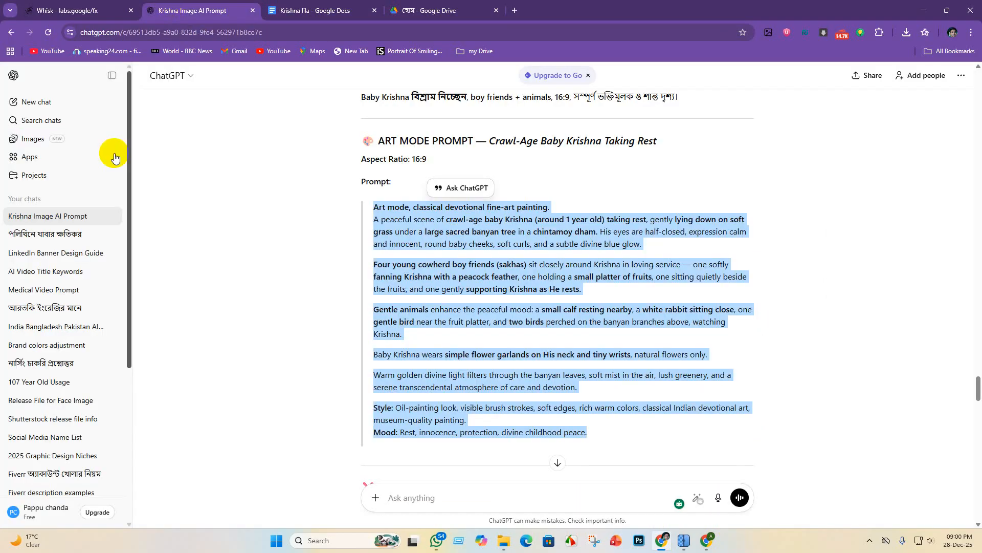
pyautogui.click(426, 8)
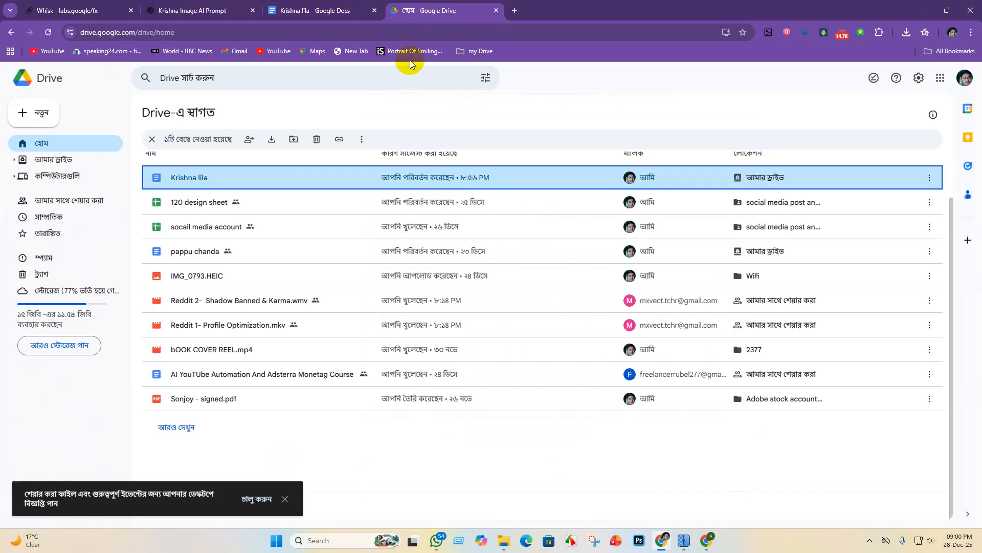
pyautogui.click(228, 8)
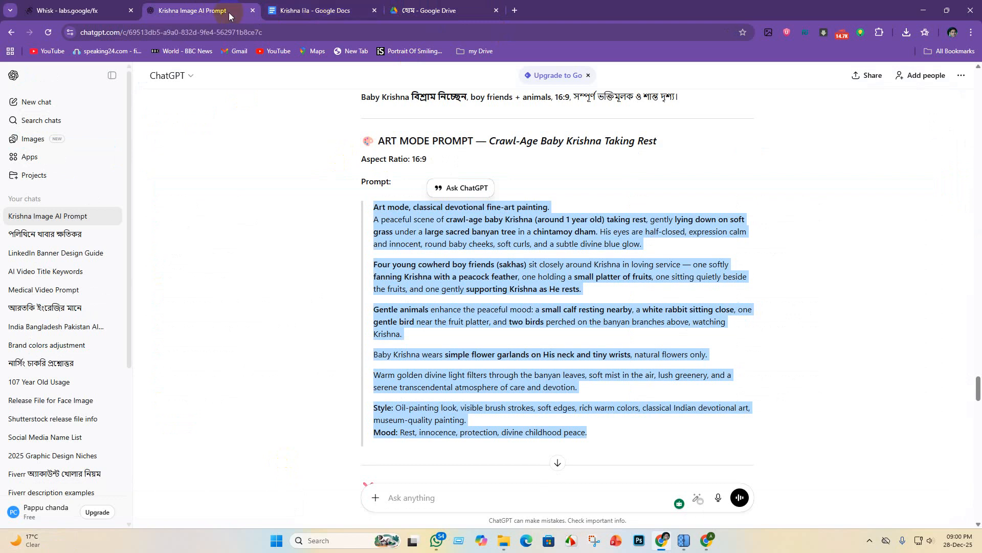
pyautogui.click(76, 14)
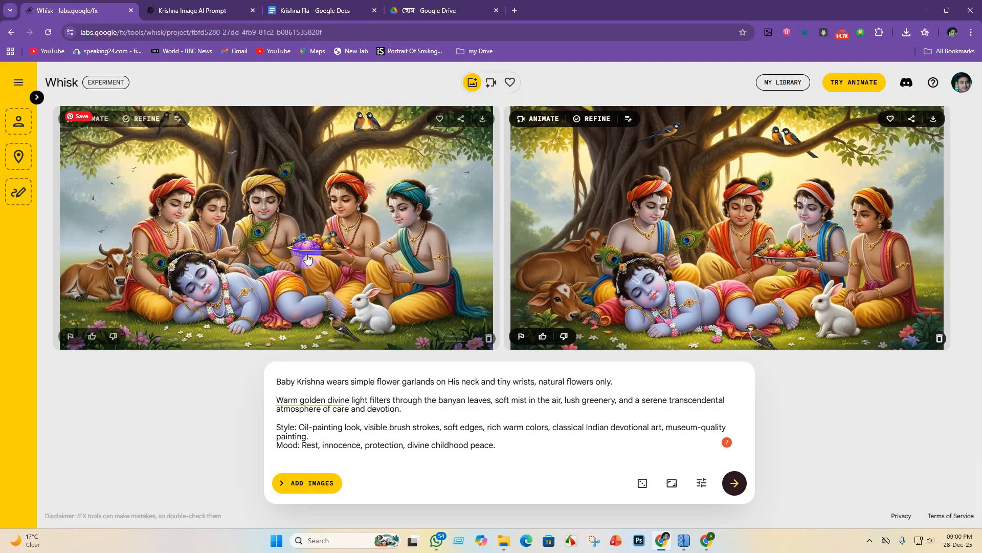
pyautogui.click(330, 12)
pyautogui.click(420, 15)
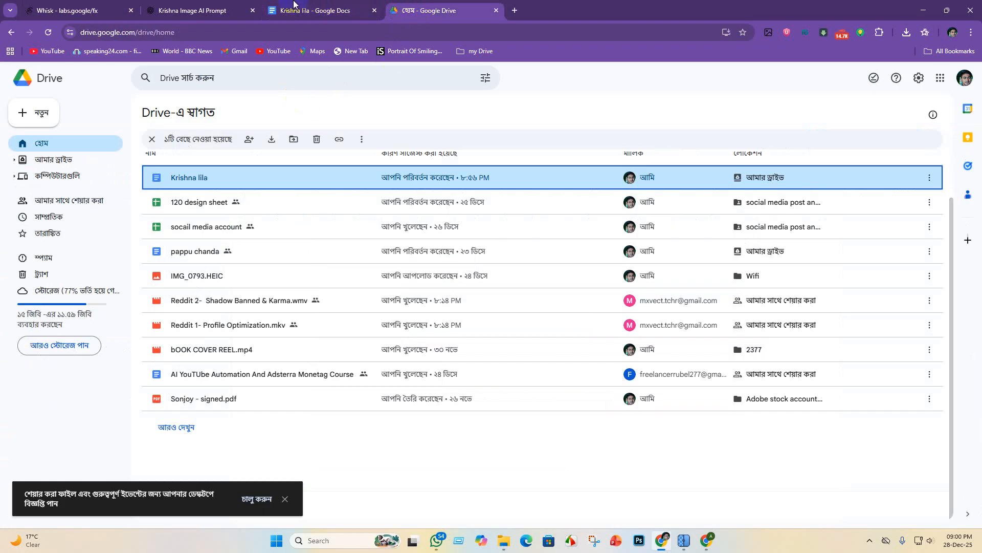
# Switch back to Flow, paste the copied Krishna video prompt, and generate the Frames to Video clip.
pyautogui.click(706, 540)
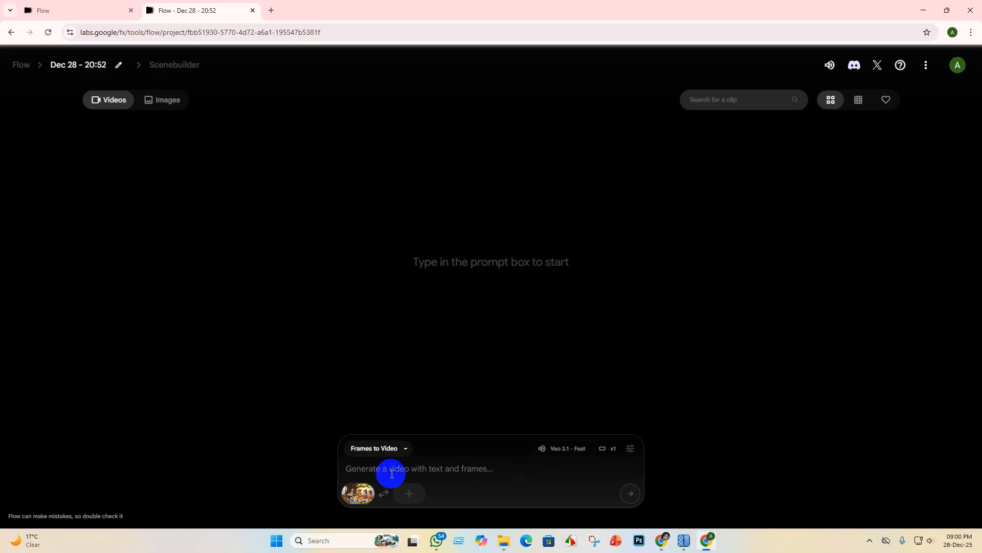
pyautogui.hotkey('ctrl', 'v')
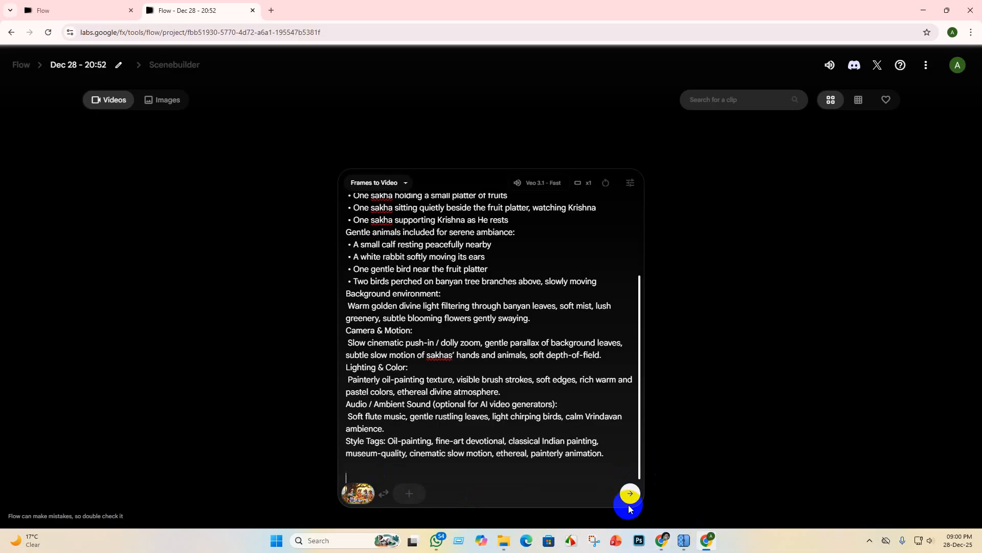
pyautogui.click(629, 504)
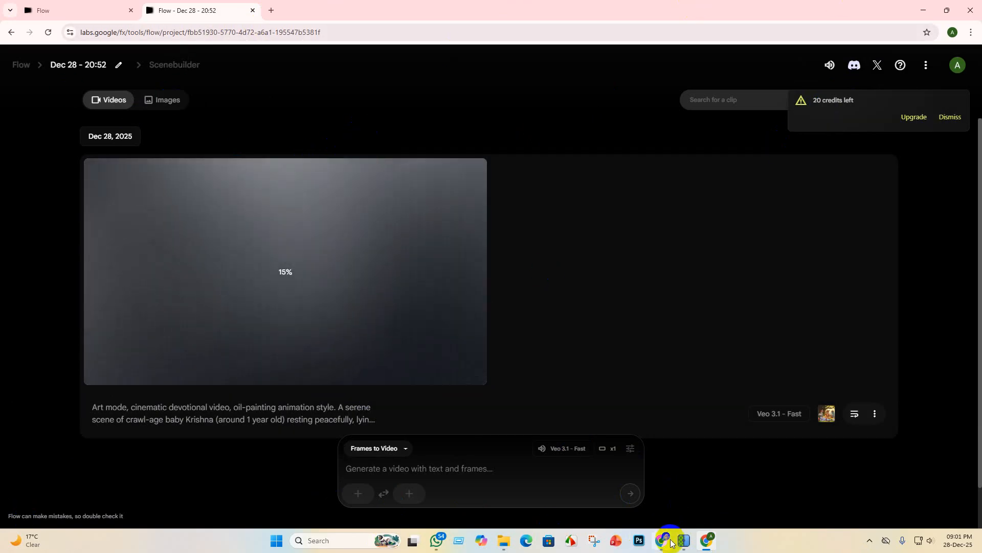
# Switch to File Explorer and open the upscayl_jpg_upscayl-standard-4x_5x folder inside Krishna lila on drive D.
pyautogui.moveTo(660, 542)
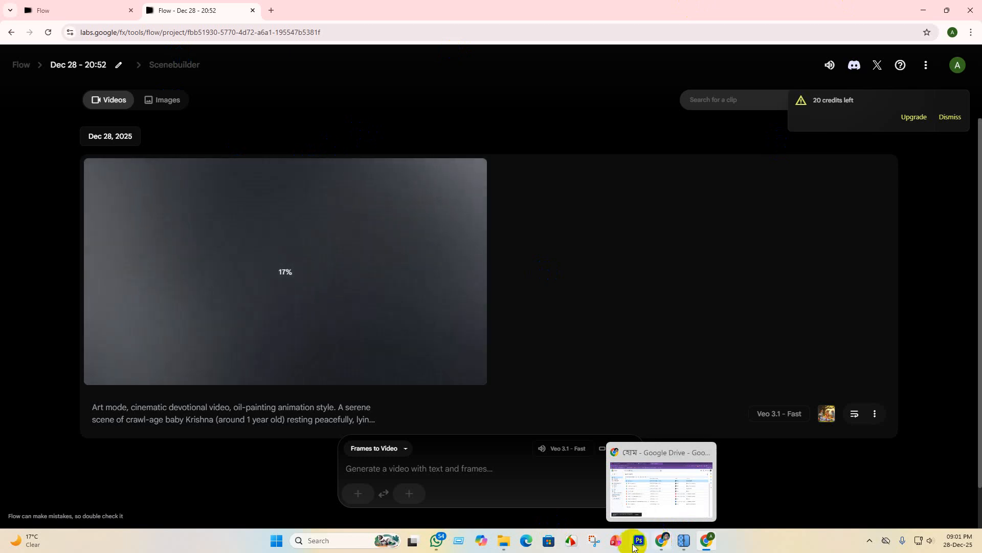
pyautogui.moveTo(503, 544)
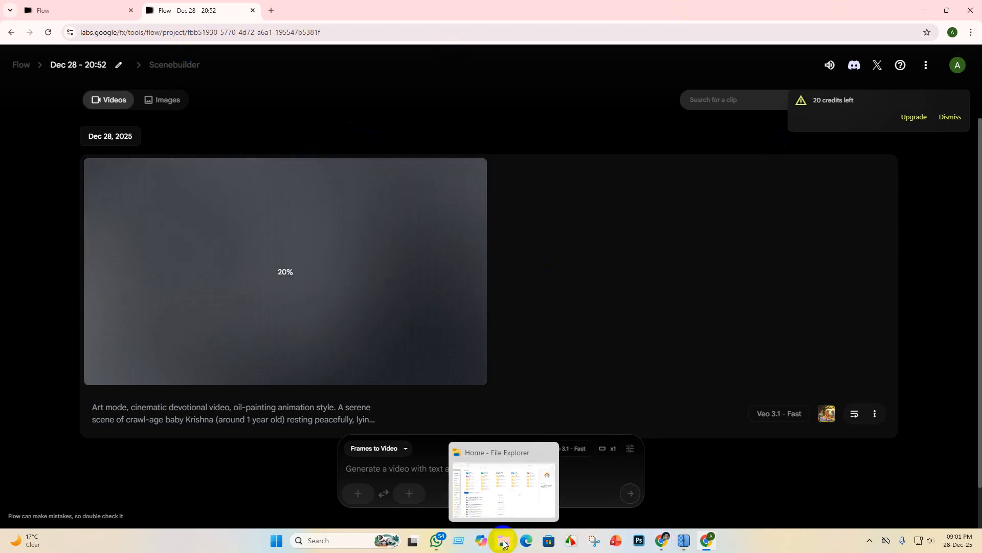
pyautogui.click(503, 544)
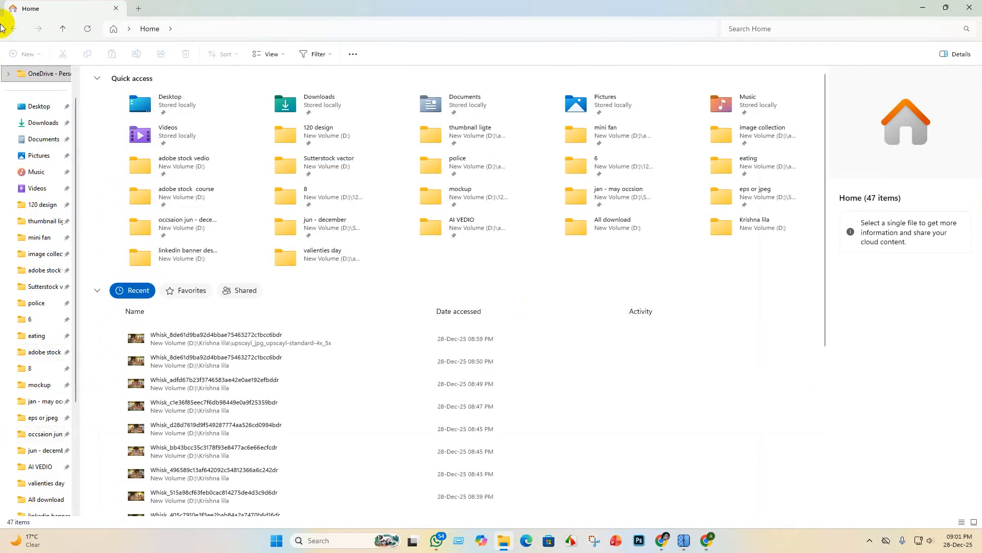
pyautogui.scroll(-2, 43, 443)
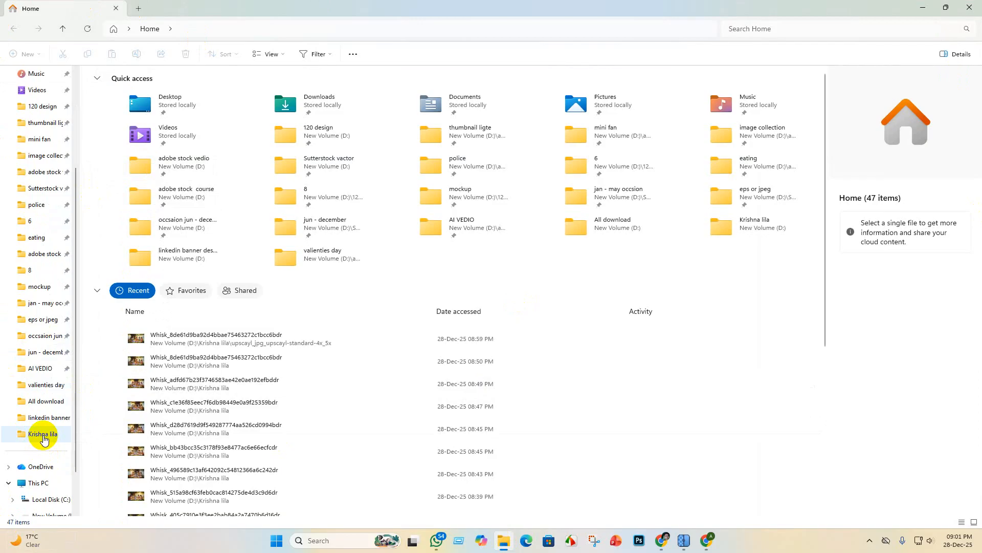
pyautogui.click(48, 444)
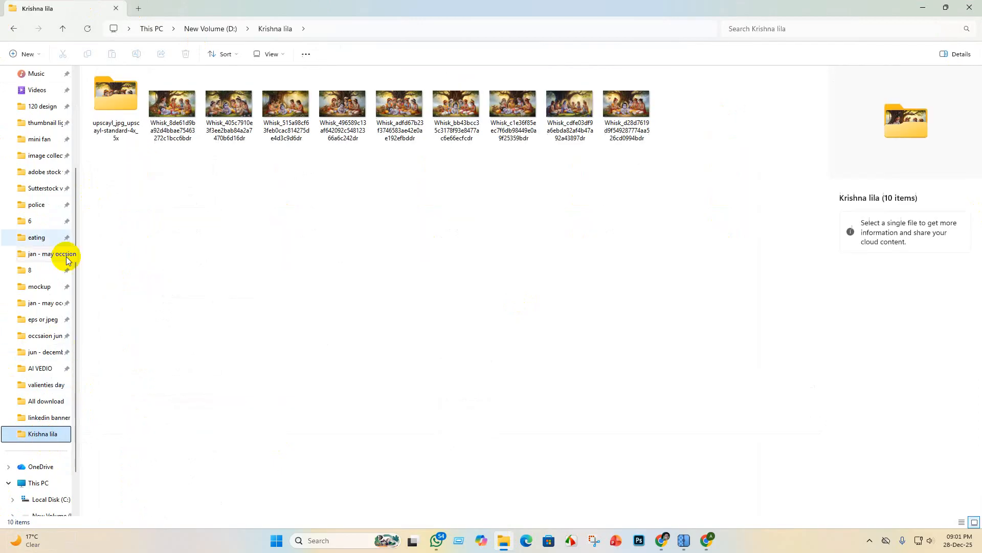
pyautogui.click(117, 85)
pyautogui.doubleClick(117, 85)
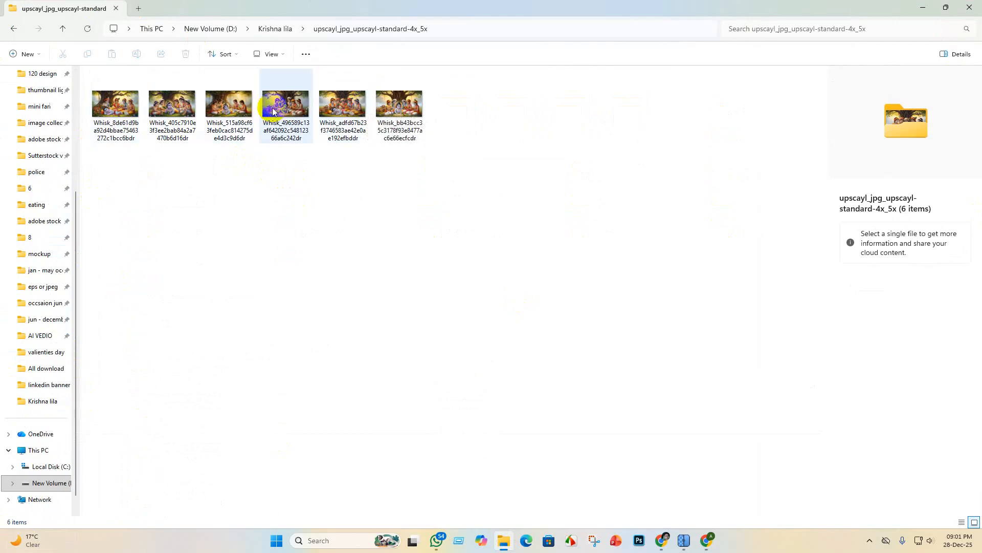
# Preview the upscaled images beginning Whisk_adfd67b, Whisk_496589c and Whisk_bb43bcc one after another, minimizing the viewer each time.
pyautogui.click(291, 114)
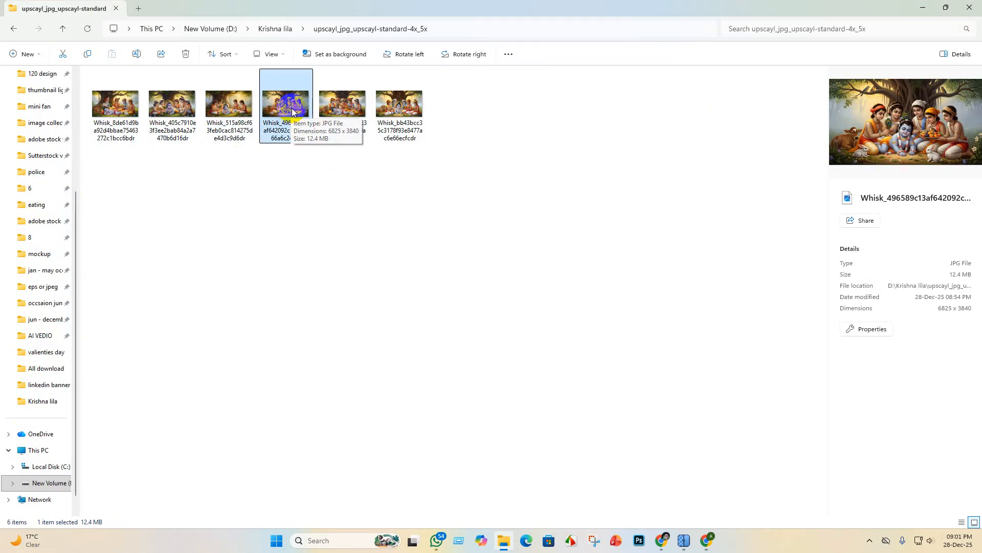
pyautogui.doubleClick(347, 102)
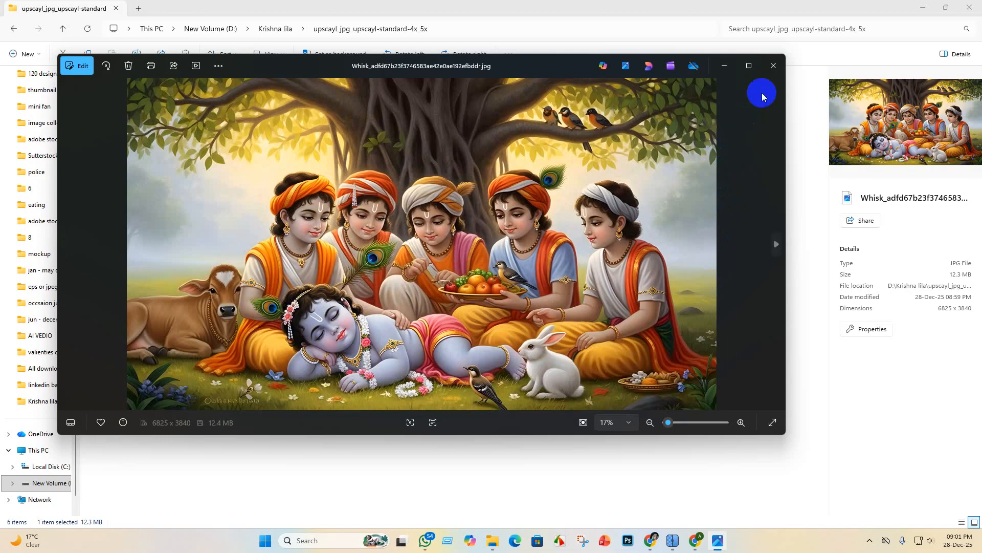
pyautogui.click(724, 65)
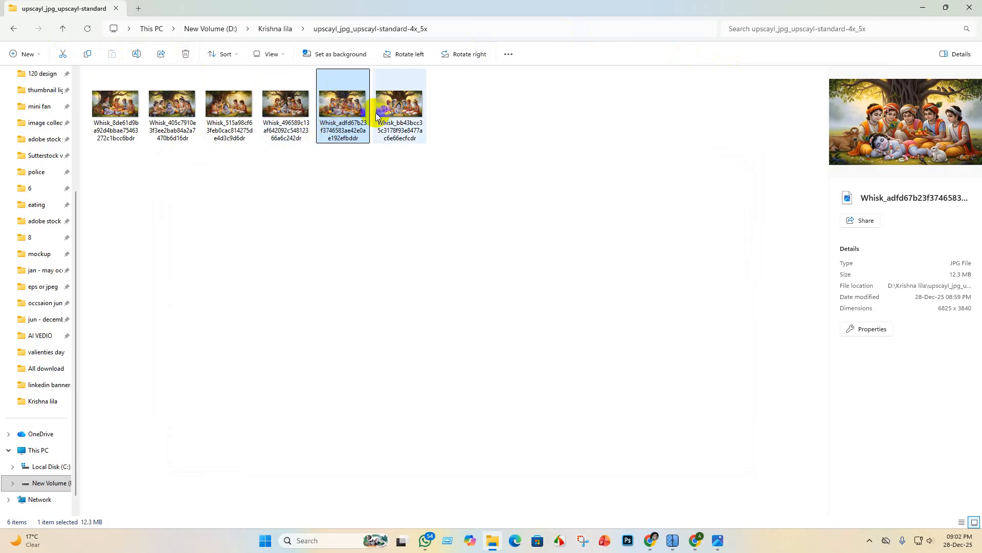
pyautogui.doubleClick(286, 108)
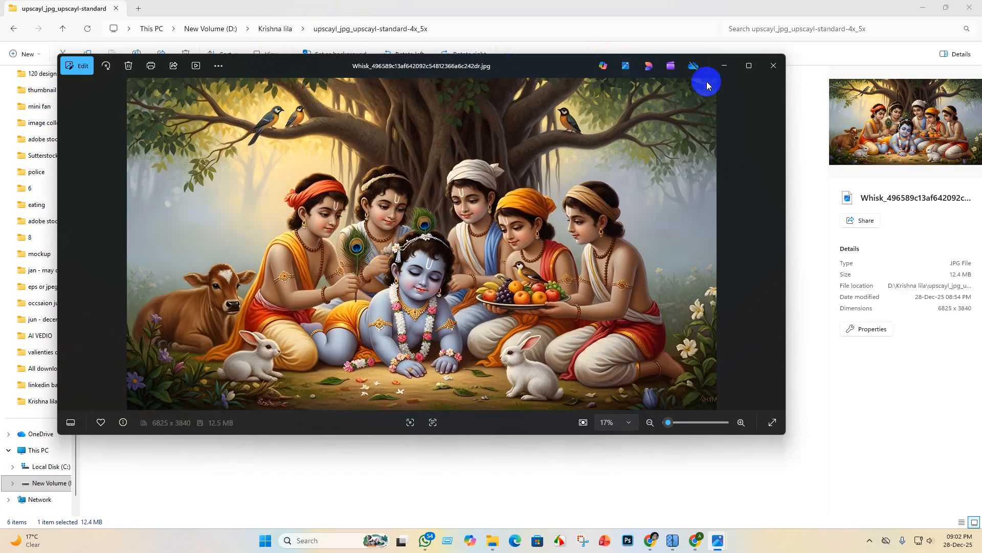
pyautogui.click(733, 65)
pyautogui.doubleClick(415, 111)
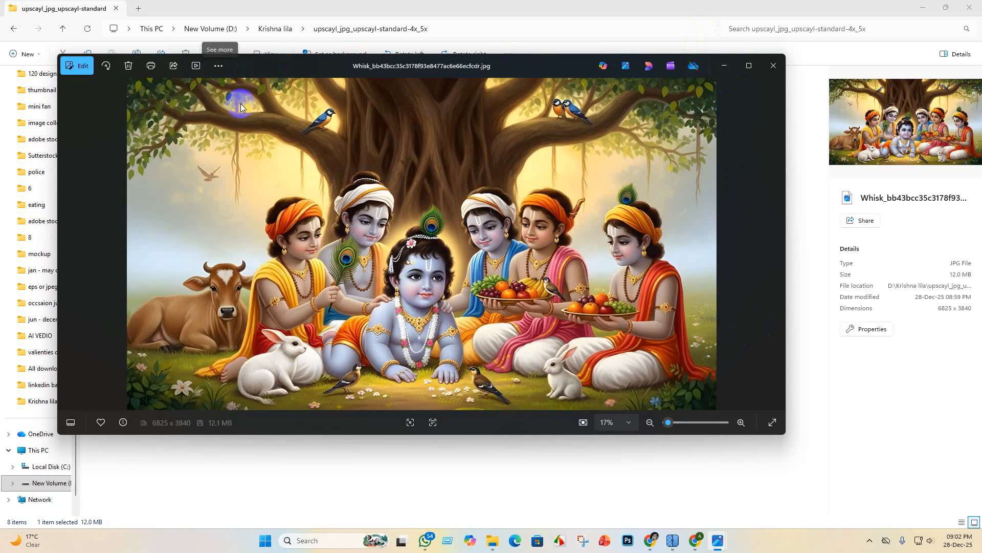
pyautogui.click(725, 67)
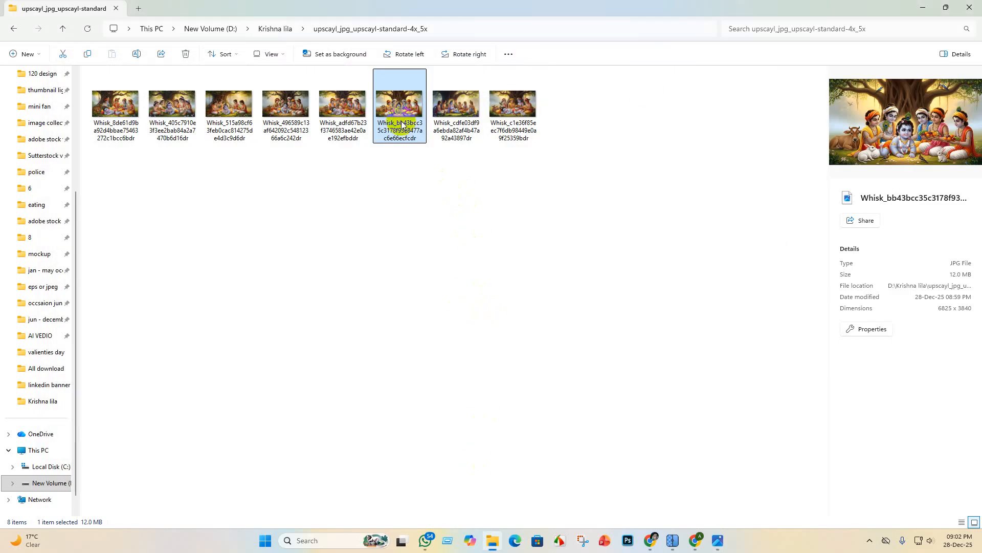
# Switch back to Flow and check the progress of the Krishna video generation.
pyautogui.click(695, 540)
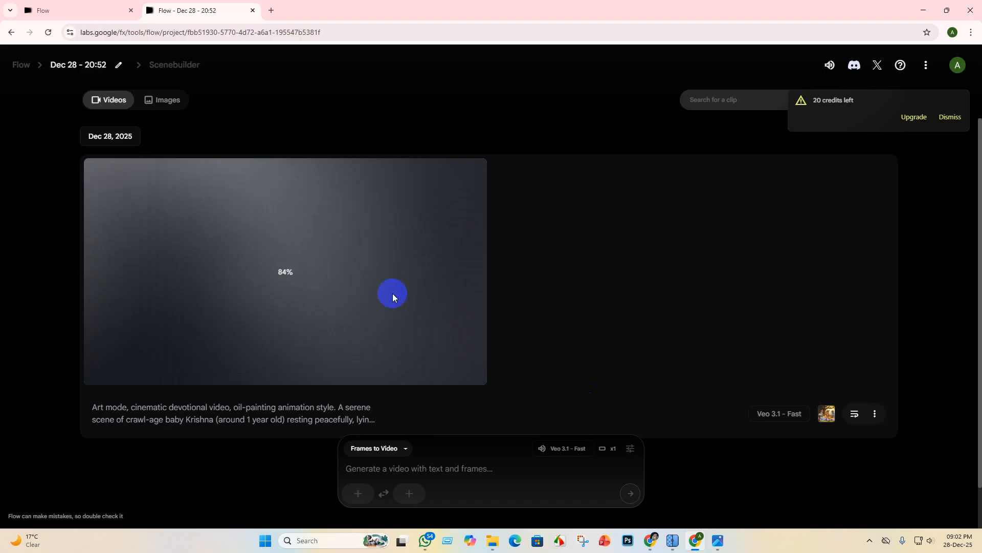
pyautogui.scroll(-2, 517, 327)
pyautogui.scroll(2, 517, 325)
pyautogui.scroll(-2, 531, 353)
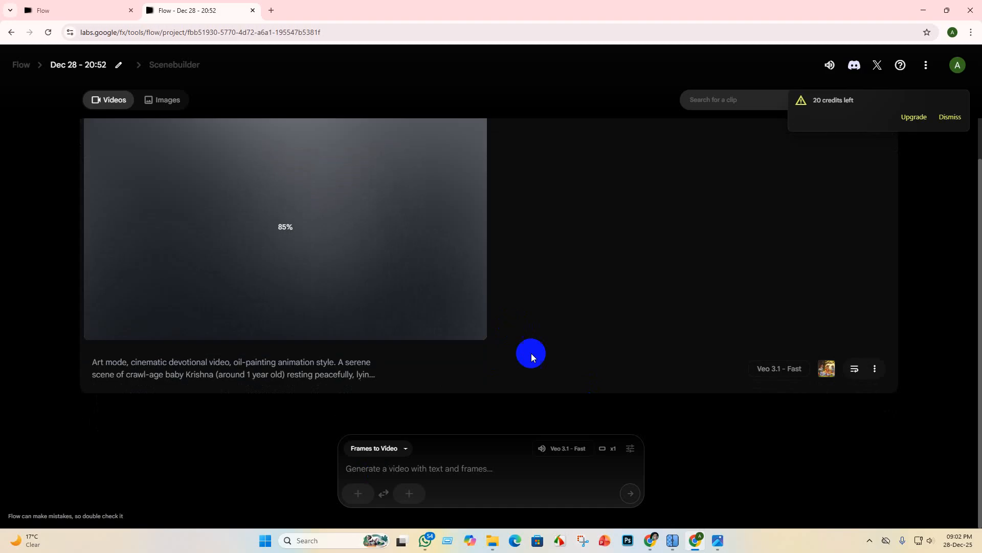
pyautogui.scroll(2, 526, 361)
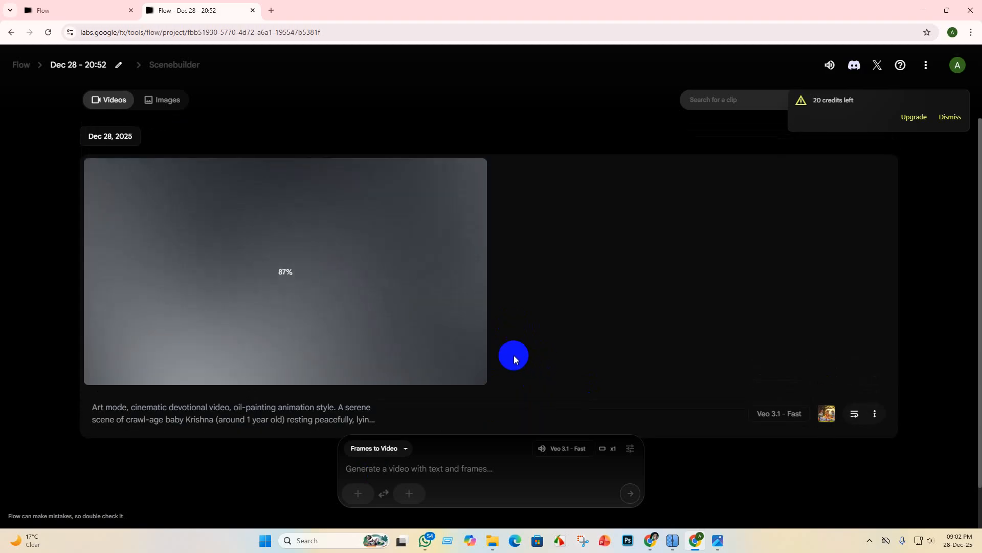
# Wait for the Krishna clip to finish generating and download it upscaled to 1080p.
pyautogui.scroll(-2, 515, 358)
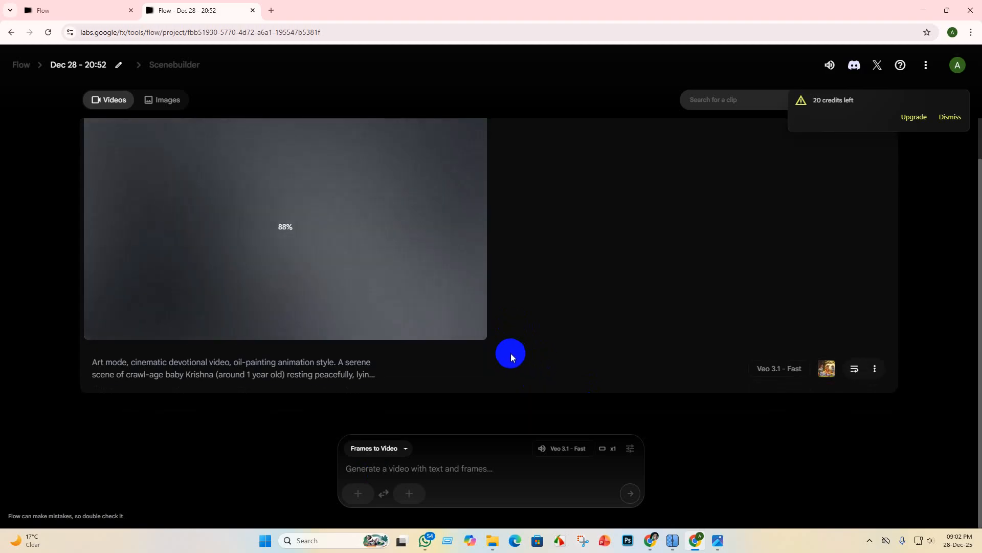
pyautogui.scroll(2, 510, 357)
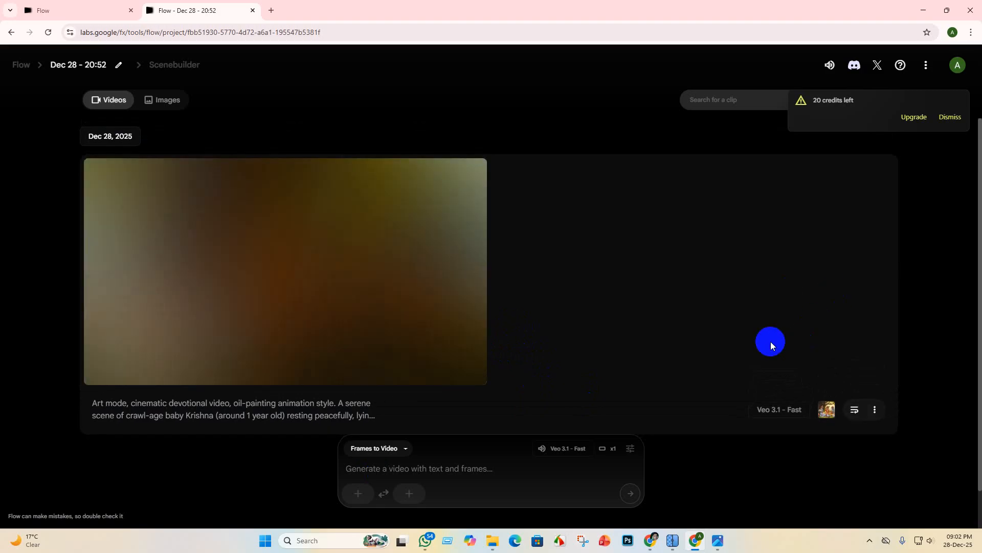
pyautogui.scroll(-2, 739, 348)
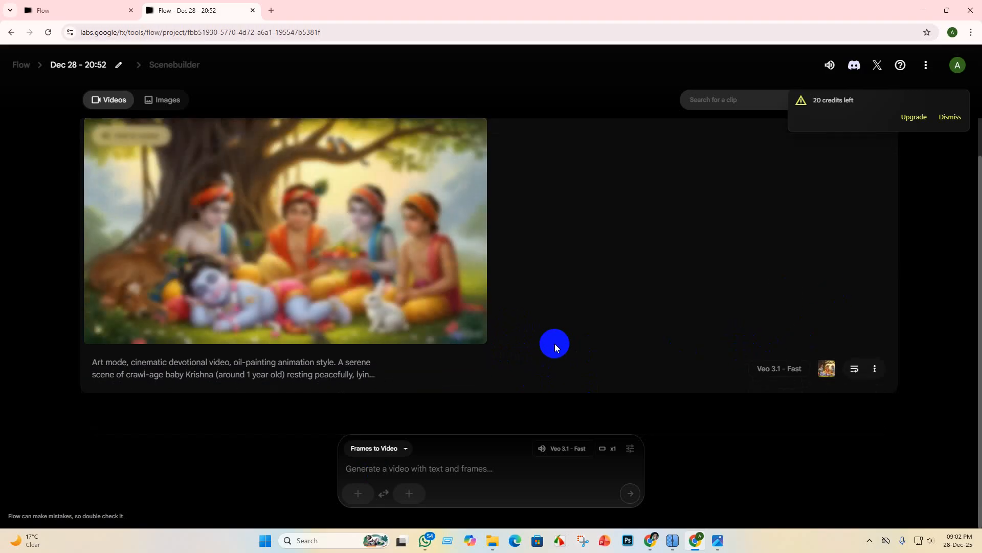
pyautogui.scroll(2, 101, 315)
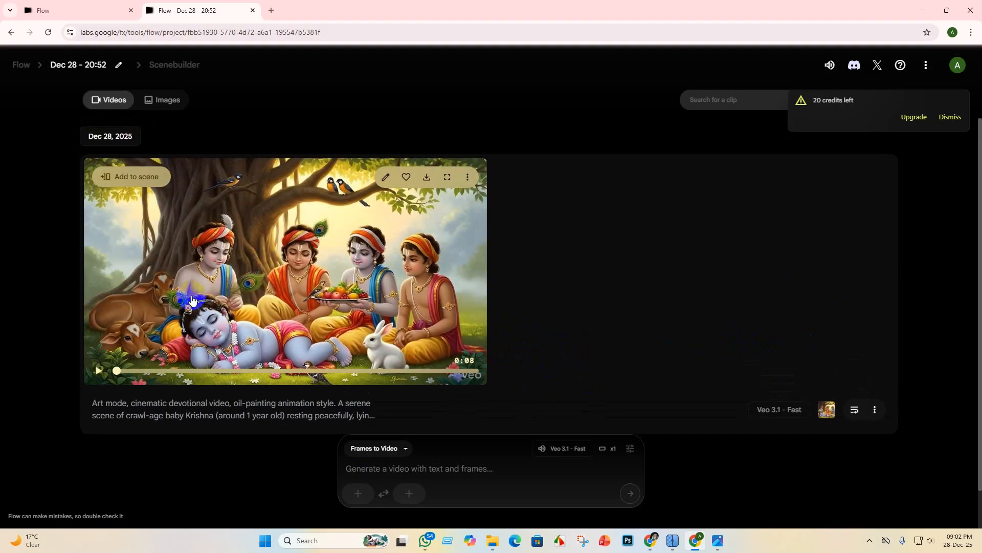
pyautogui.scroll(-2, 192, 300)
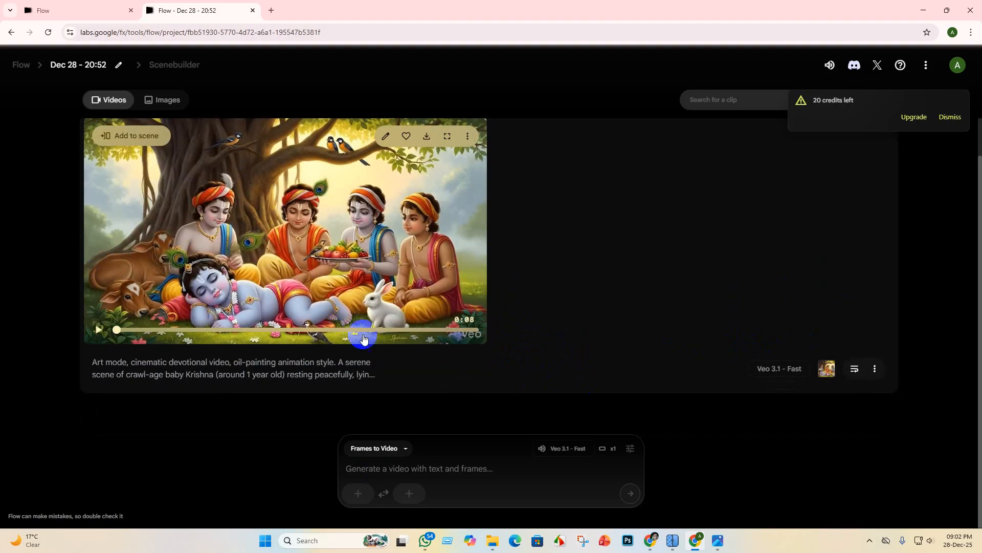
pyautogui.click(427, 139)
pyautogui.click(388, 202)
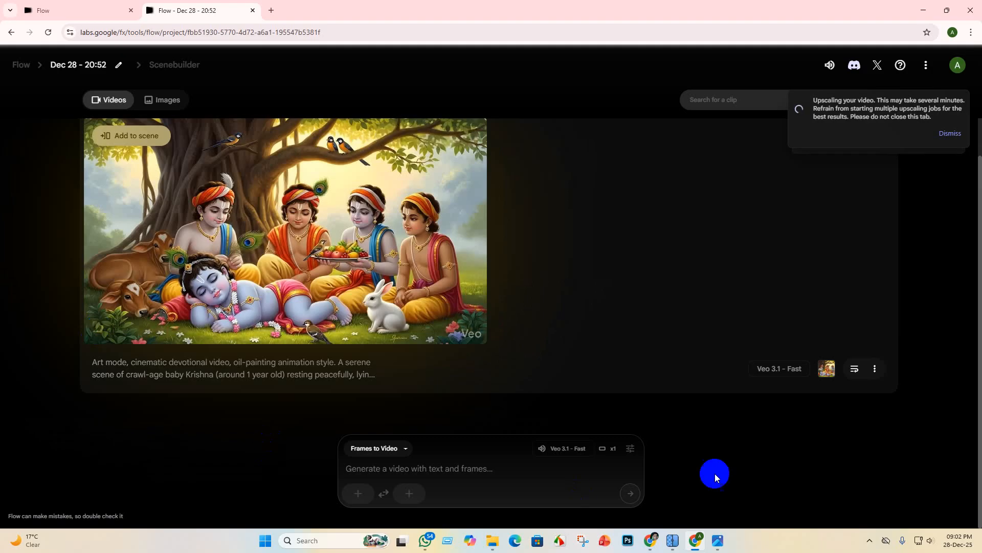
# Play the finished Krishna clip while adjusting the system volume, and pause the playback.
pyautogui.click(931, 542)
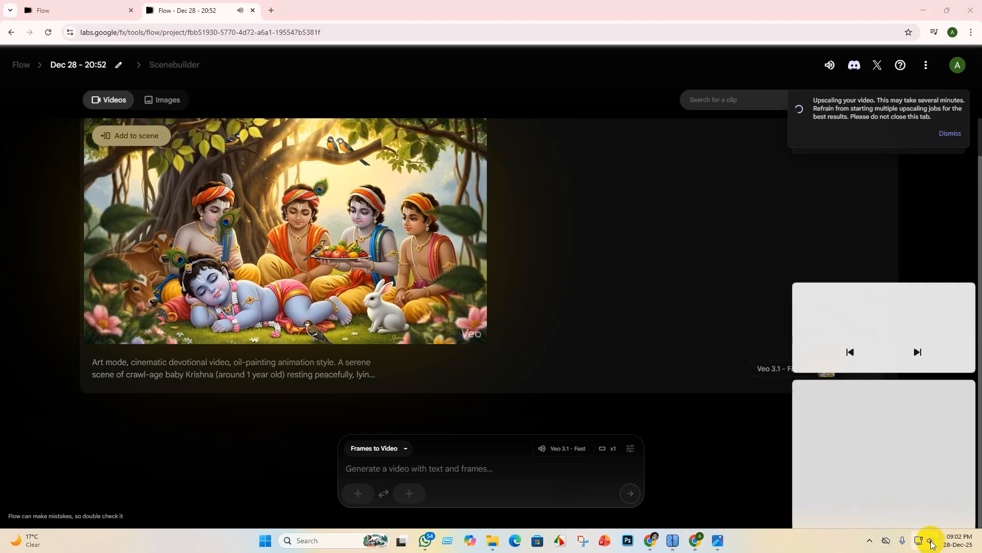
pyautogui.moveTo(911, 484); pyautogui.dragTo(901, 479)
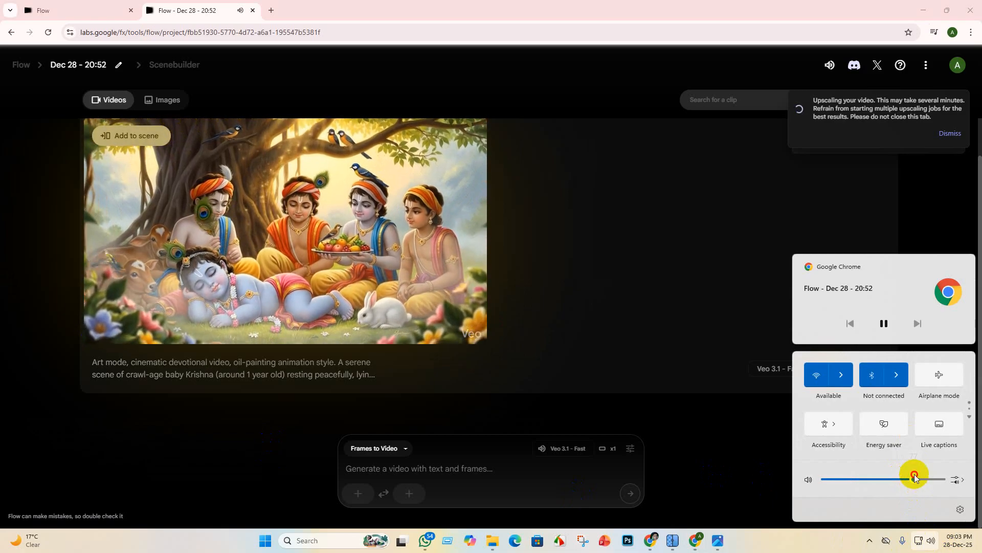
pyautogui.click(918, 478)
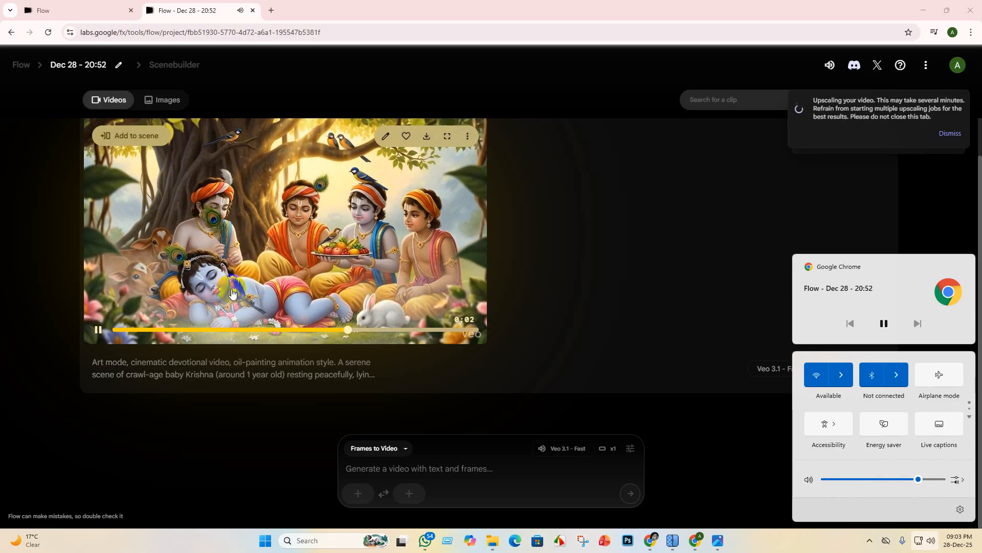
pyautogui.click(98, 331)
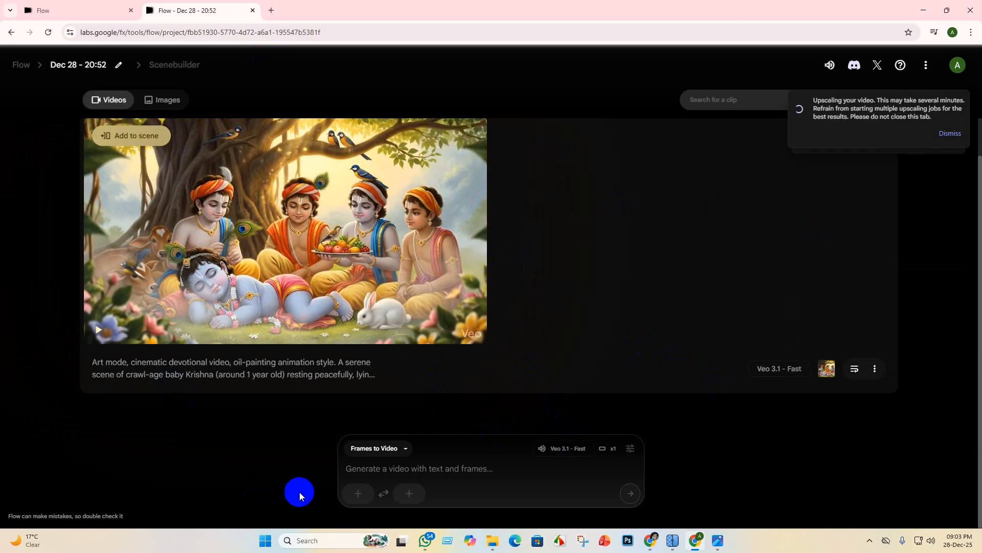
# Upload the upscaled image beginning Whisk_bb43bcc as the start frame and save it with the Landscape crop.
pyautogui.click(358, 492)
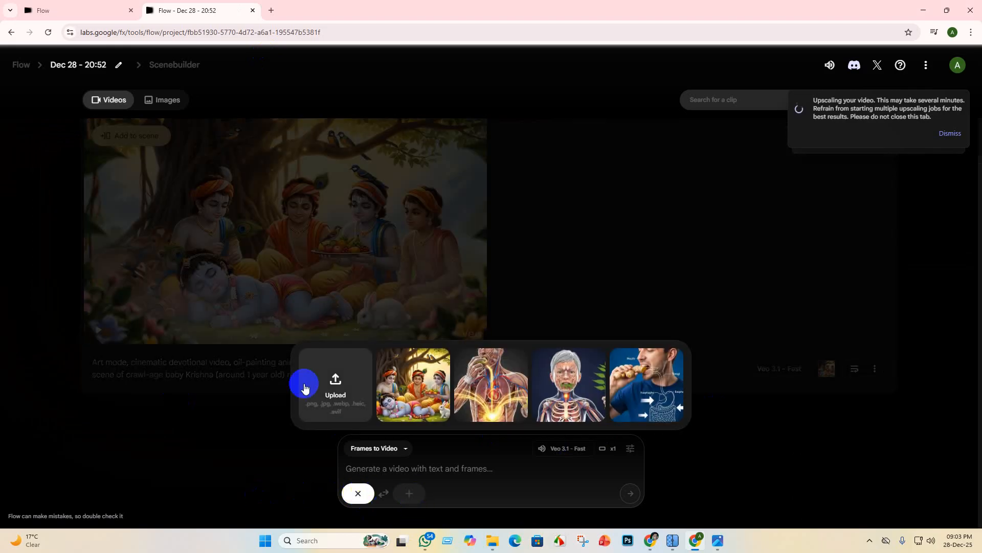
pyautogui.click(352, 390)
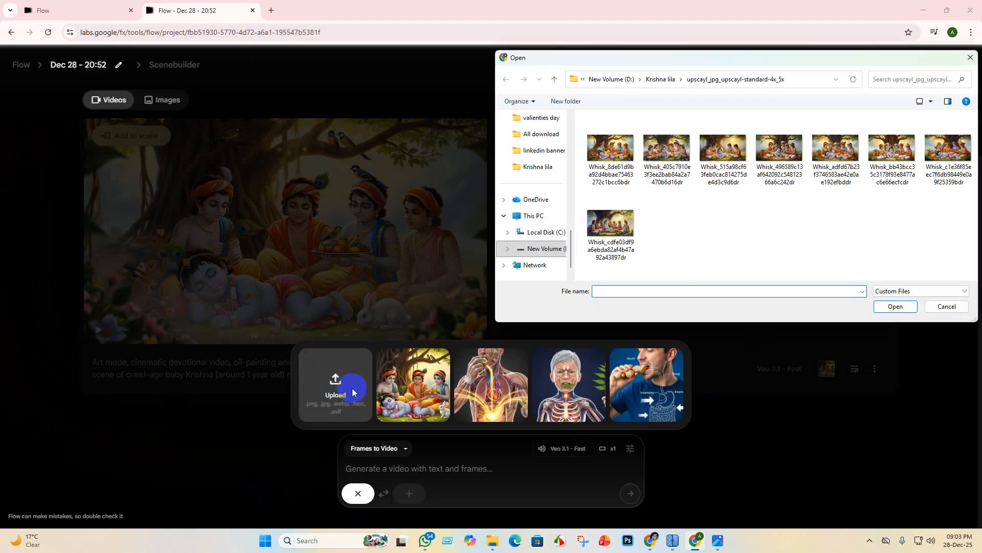
pyautogui.click(904, 160)
pyautogui.click(893, 305)
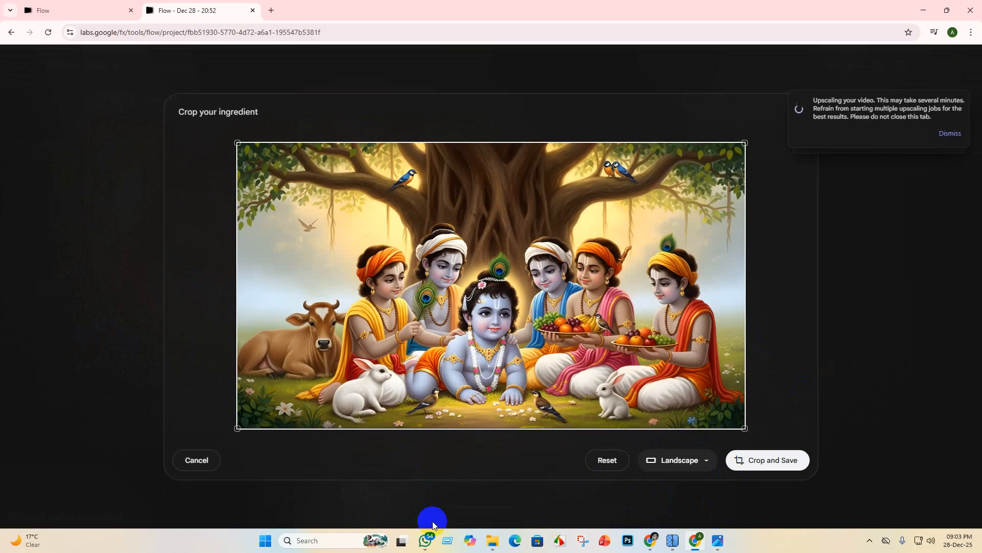
pyautogui.click(752, 474)
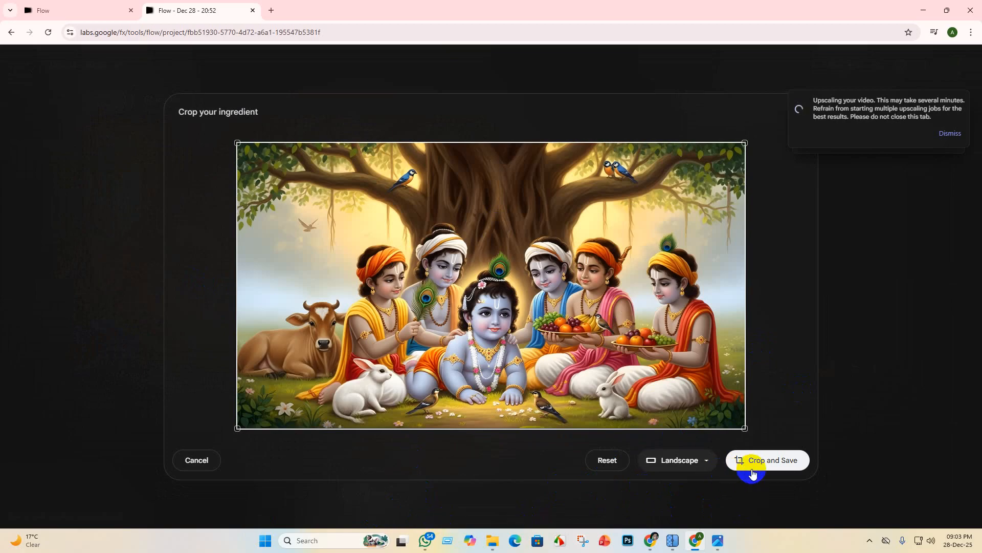
pyautogui.click(755, 465)
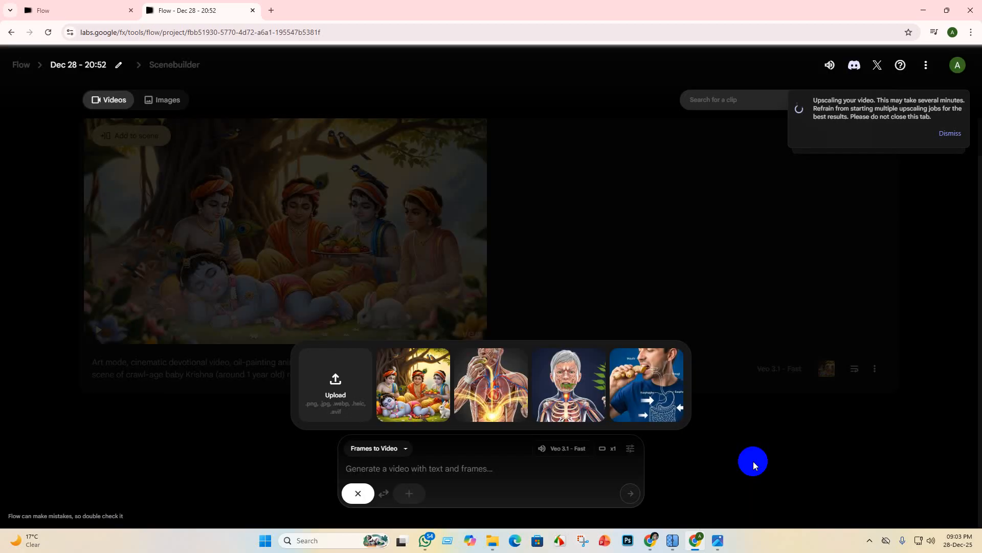
# Paste the copied Krishna video prompt and replace "sakhas" under Camera & Motion with the spelling suggestion "Sakha's".
pyautogui.click(404, 470)
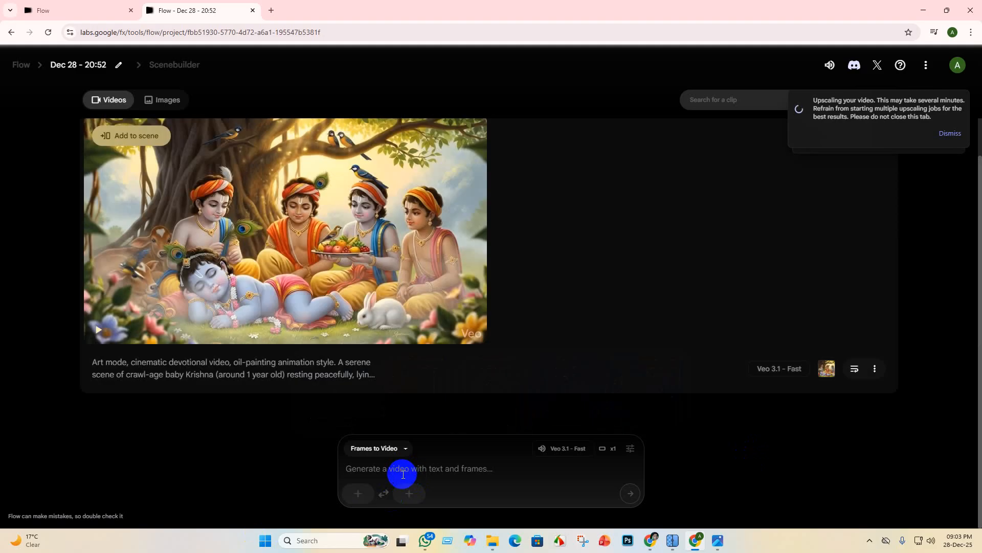
pyautogui.hotkey('ctrl', 'v')
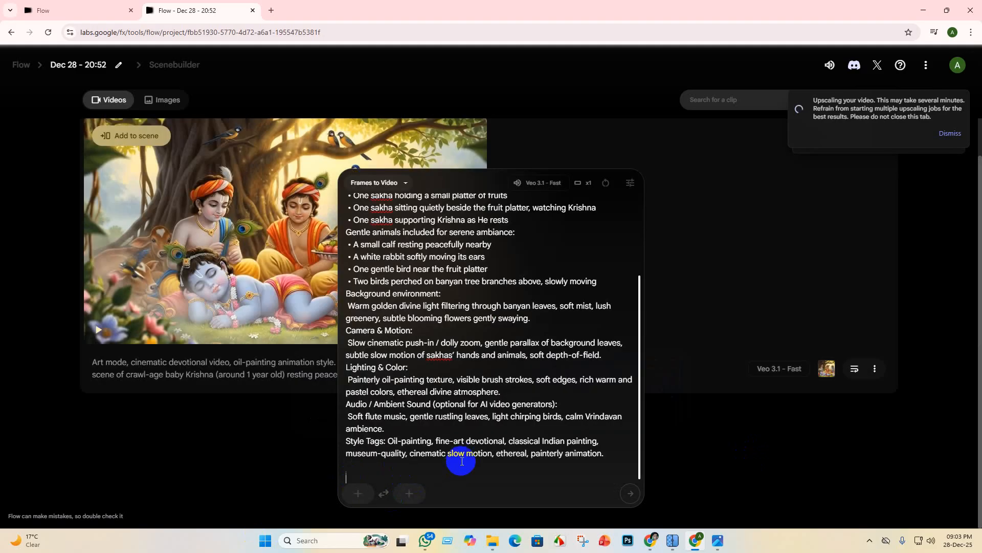
pyautogui.rightClick(445, 356)
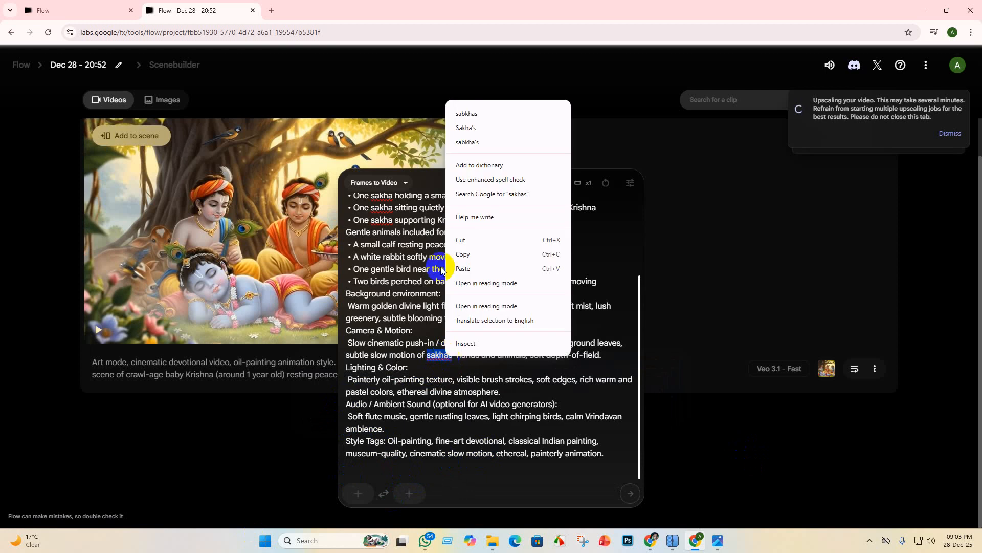
pyautogui.click(466, 129)
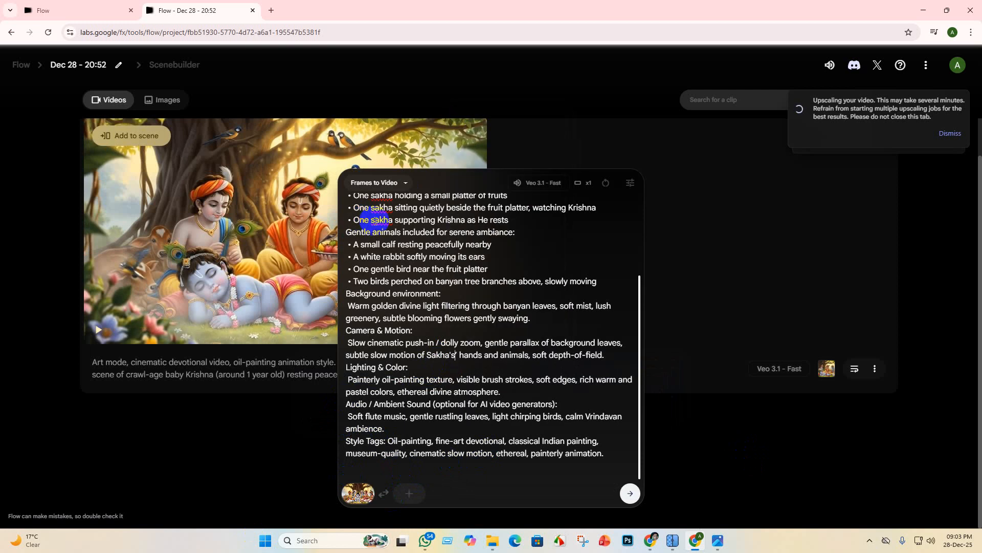
# Replace "sakha" in the fruit platter line with "Sakha" and the bracketed "sakhas" with "sabkhas".
pyautogui.scroll(1, 374, 221)
pyautogui.rightClick(381, 249)
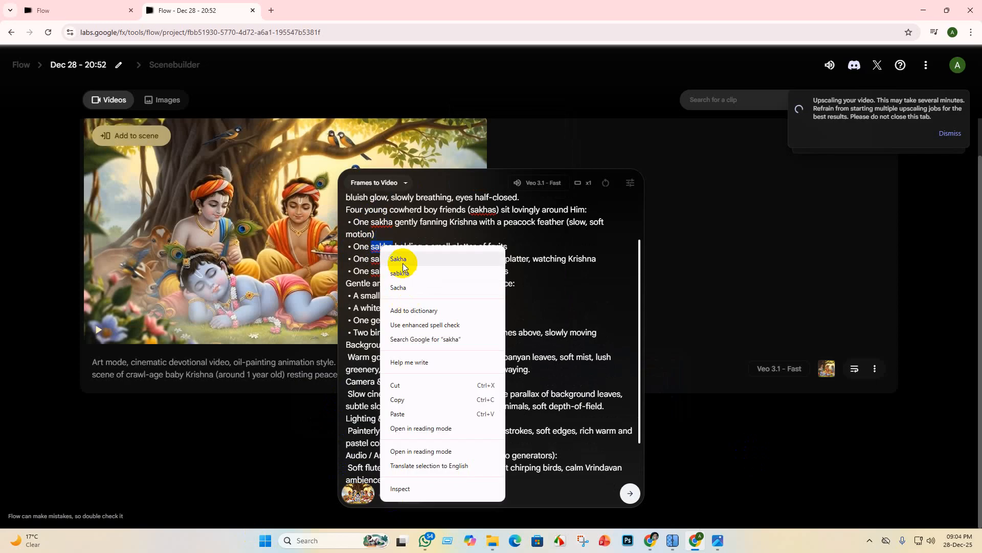
pyautogui.click(399, 260)
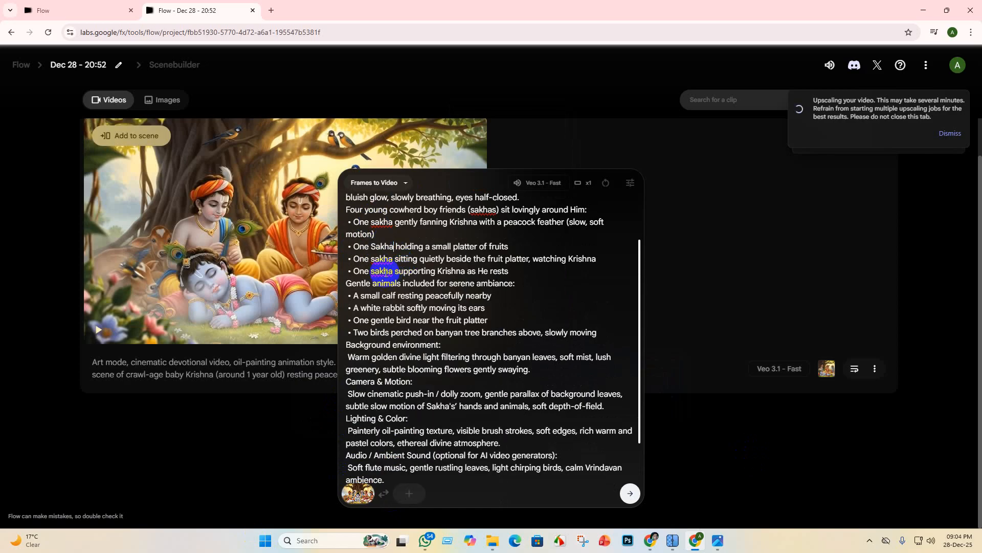
pyautogui.rightClick(479, 210)
pyautogui.click(513, 231)
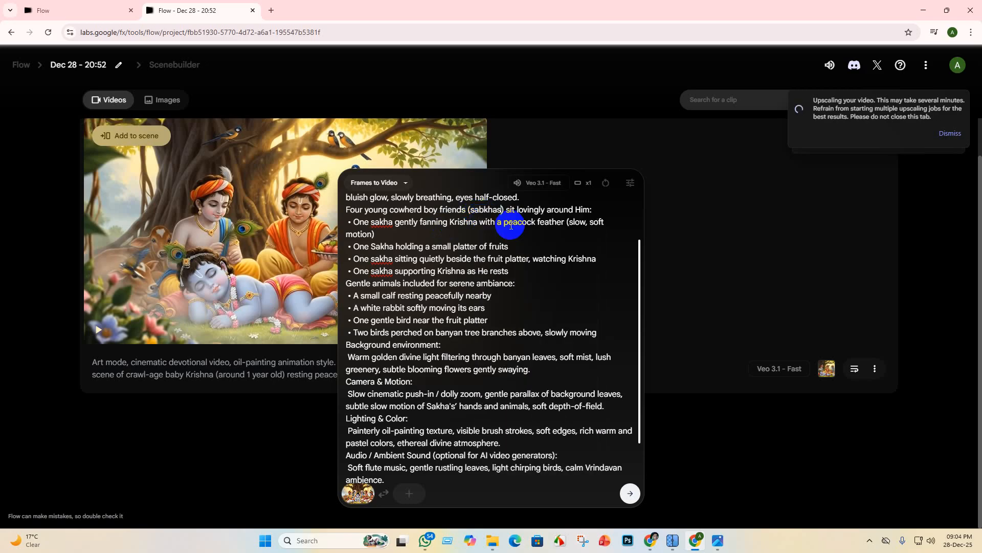
# Replace "chintamoy dham" in the prompt's opening with "Chindamo Dham" and generate the second Frames to Video clip.
pyautogui.scroll(3, 363, 233)
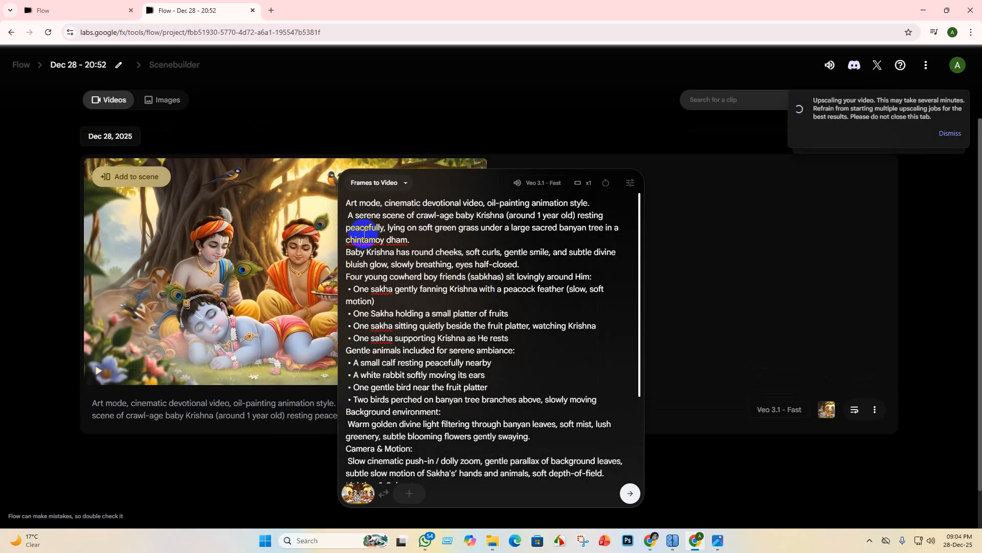
pyautogui.rightClick(361, 239)
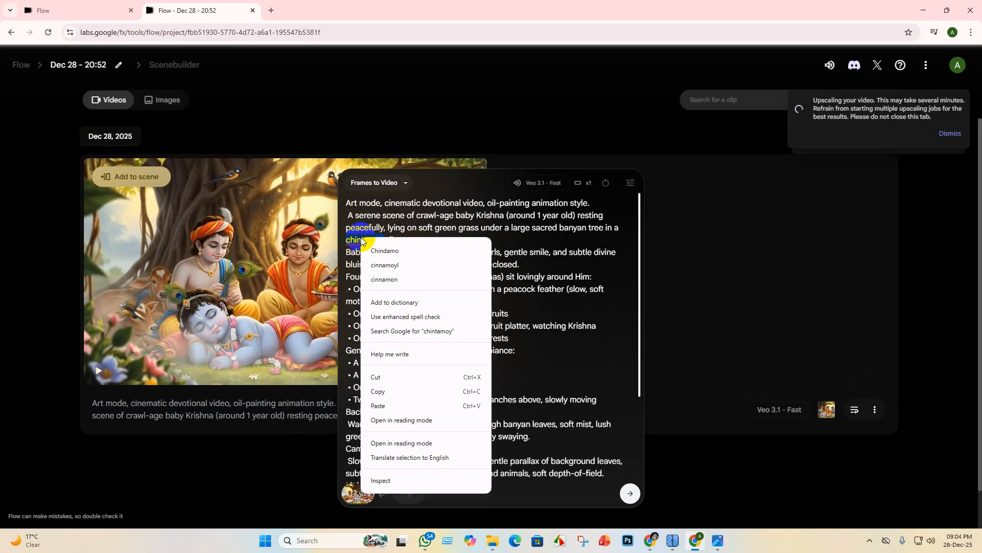
pyautogui.click(410, 250)
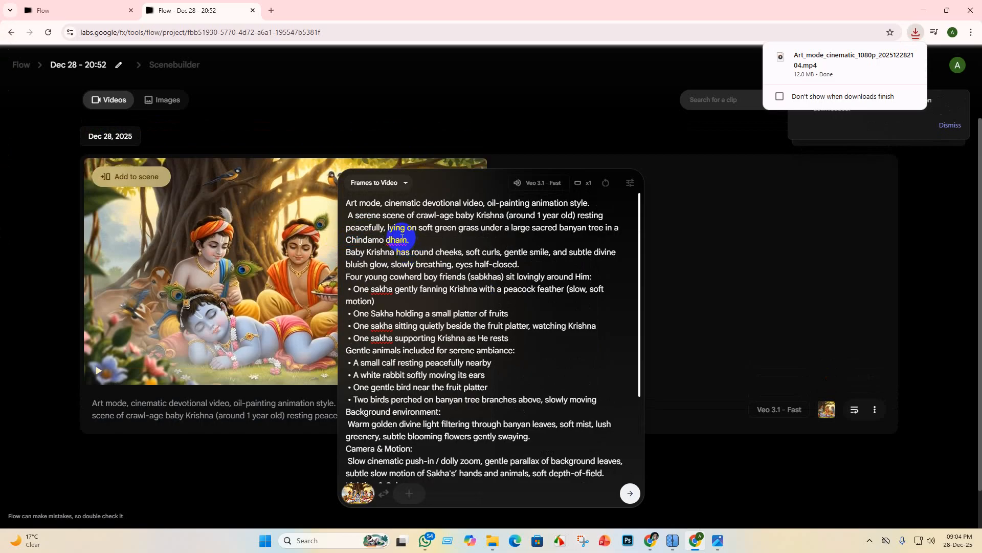
pyautogui.rightClick(402, 239)
pyautogui.click(421, 250)
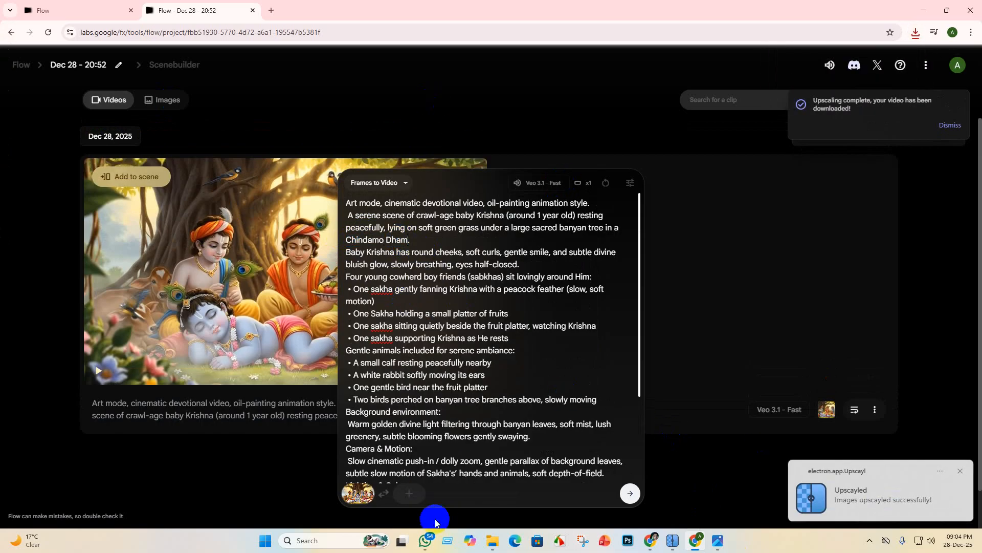
pyautogui.scroll(-3, 529, 421)
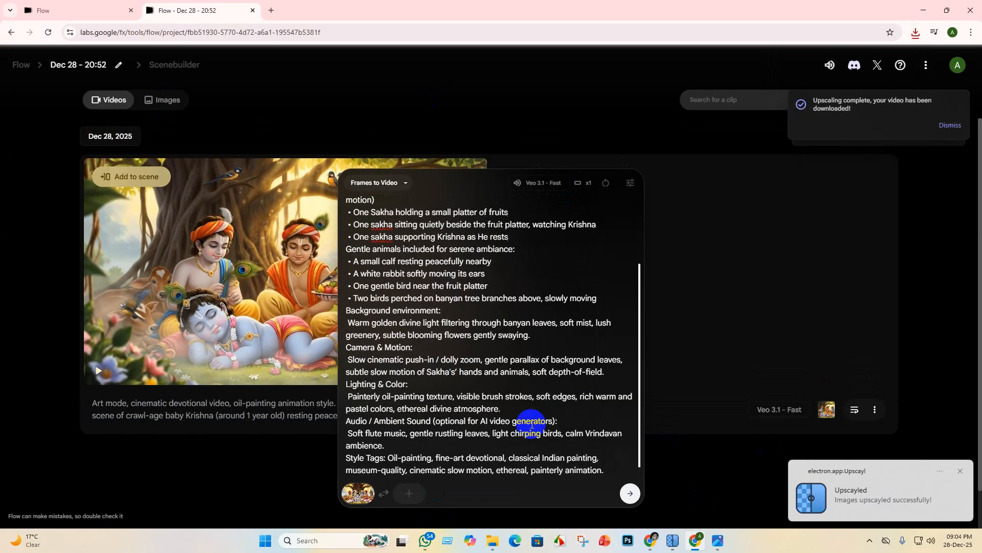
pyautogui.click(631, 494)
# Check the generation progress of the second clip and look over the earlier Krishna clip in the project.
pyautogui.scroll(-7, 358, 380)
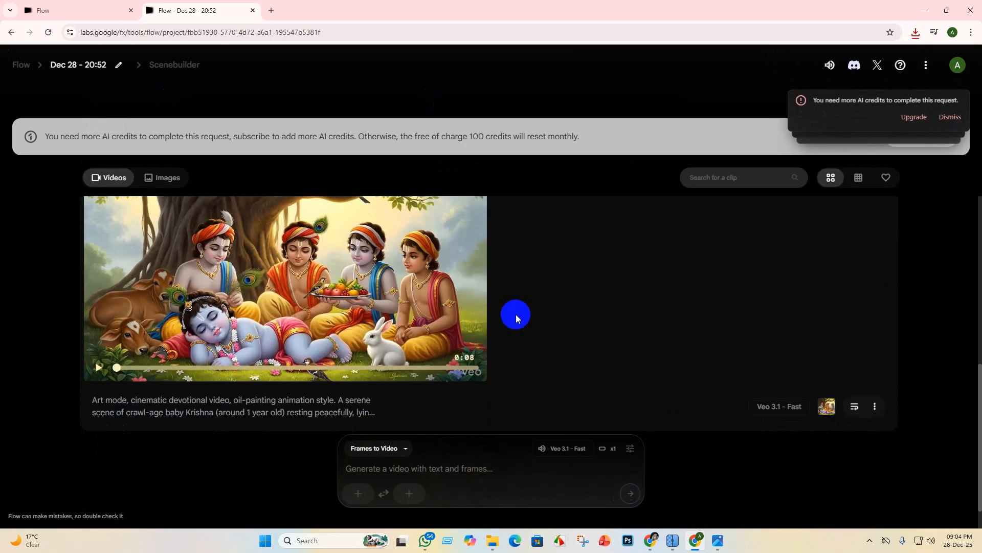
pyautogui.scroll(7, 516, 314)
pyautogui.scroll(-7, 384, 271)
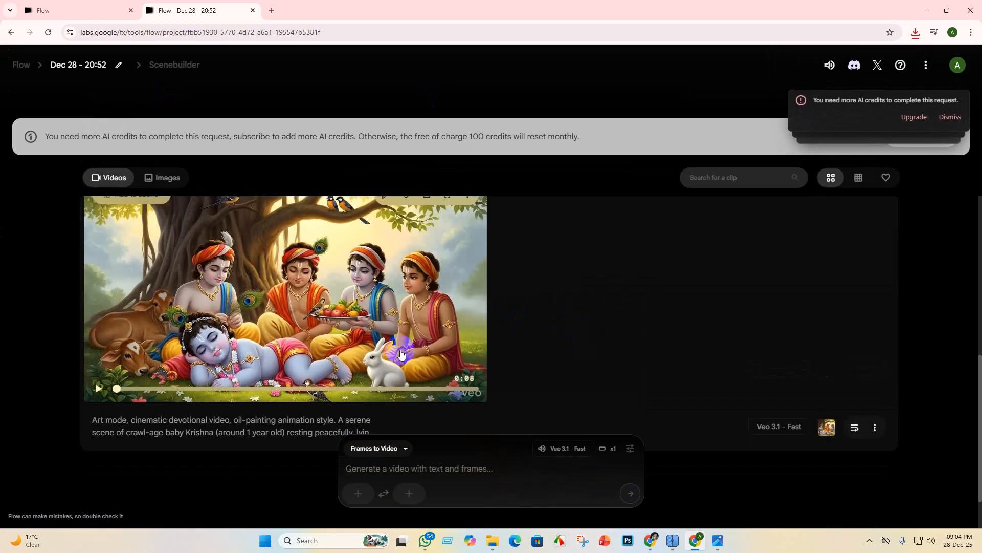
pyautogui.scroll(7, 378, 338)
pyautogui.scroll(-7, 377, 336)
pyautogui.scroll(7, 368, 364)
pyautogui.scroll(-7, 369, 364)
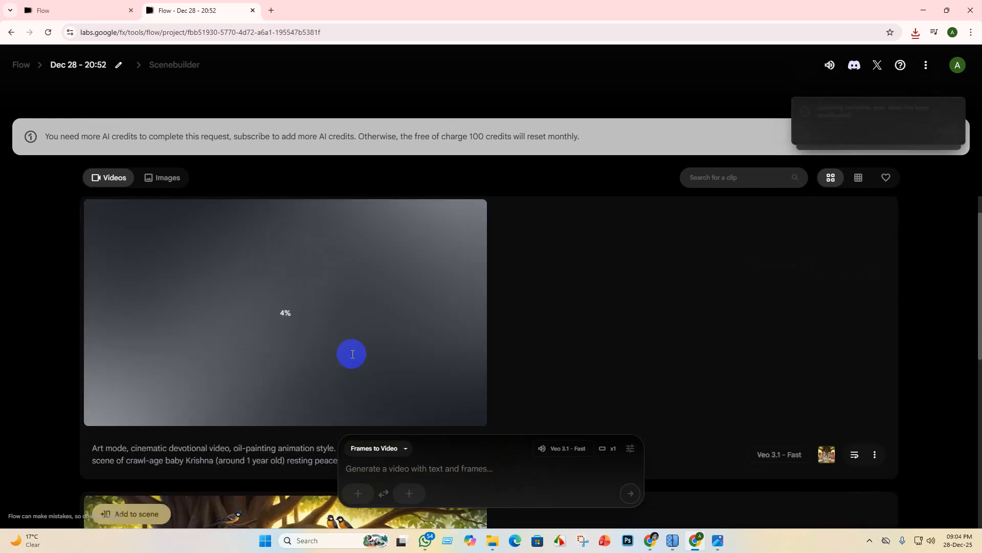
pyautogui.scroll(6, 397, 377)
pyautogui.scroll(2, 427, 313)
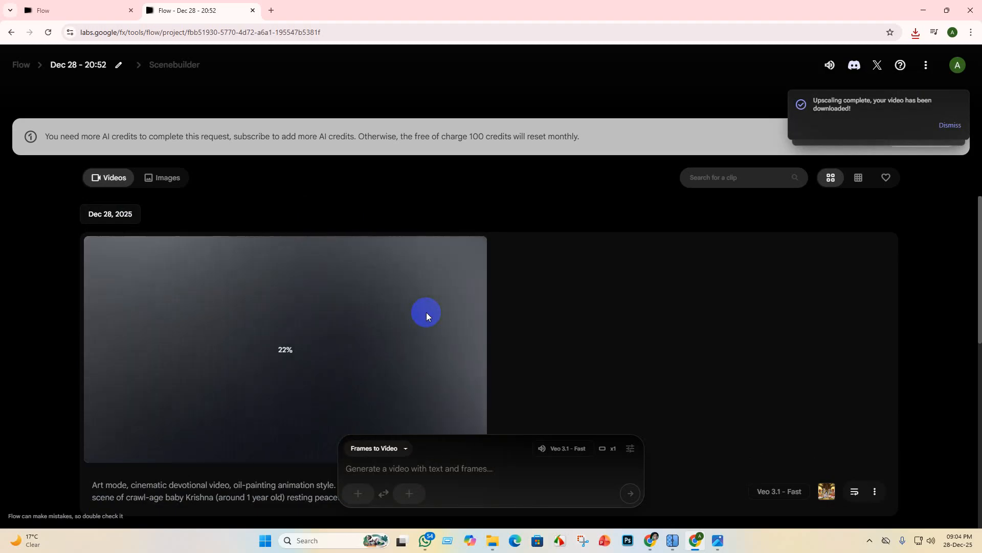
pyautogui.scroll(-3, 466, 327)
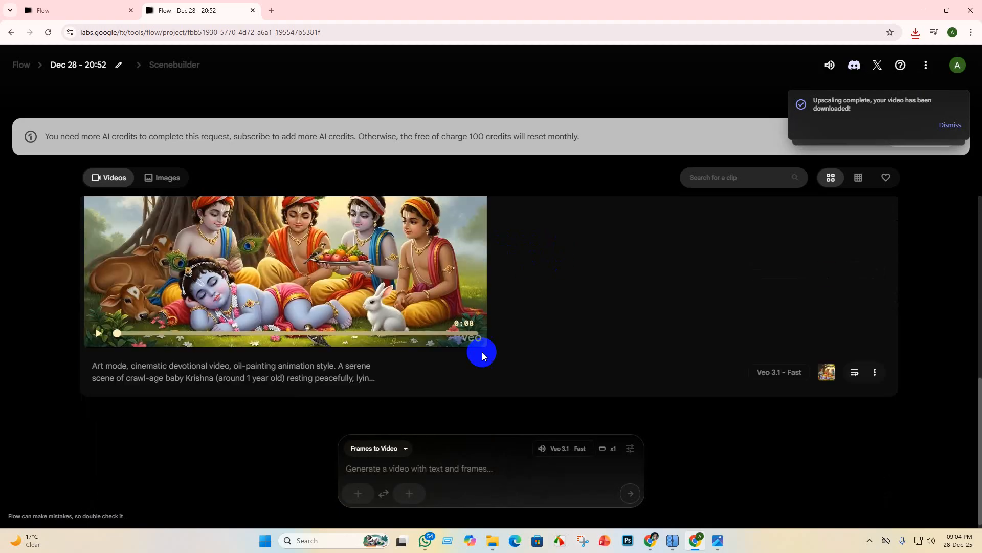
pyautogui.scroll(3, 466, 345)
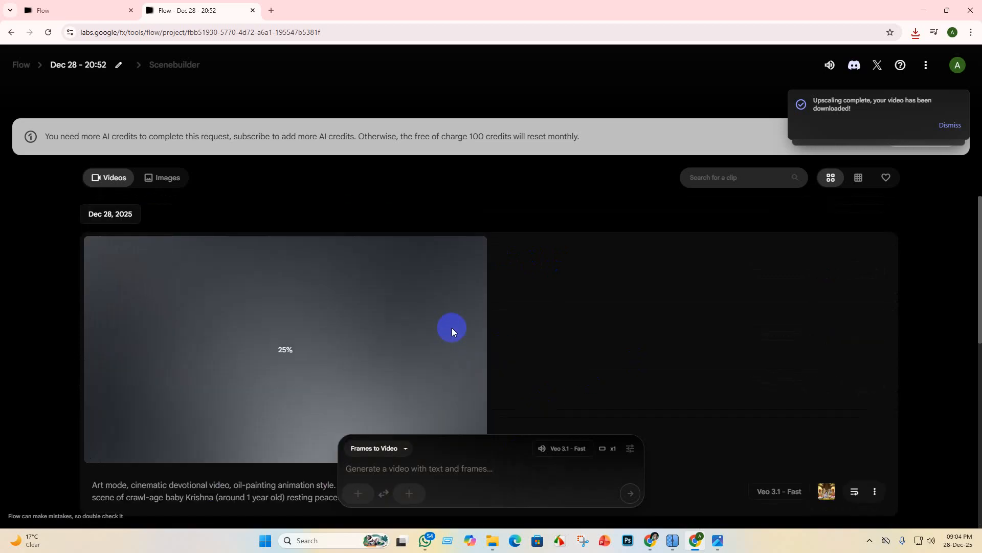
pyautogui.scroll(-6, 461, 329)
pyautogui.scroll(-2, 486, 369)
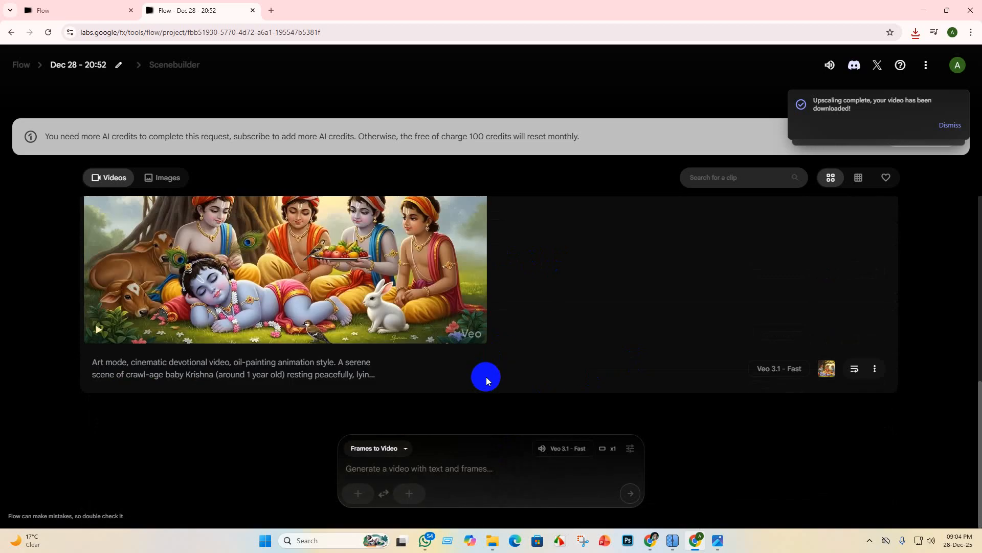
pyautogui.scroll(8, 486, 376)
pyautogui.scroll(-1, 465, 387)
pyautogui.scroll(-6, 462, 394)
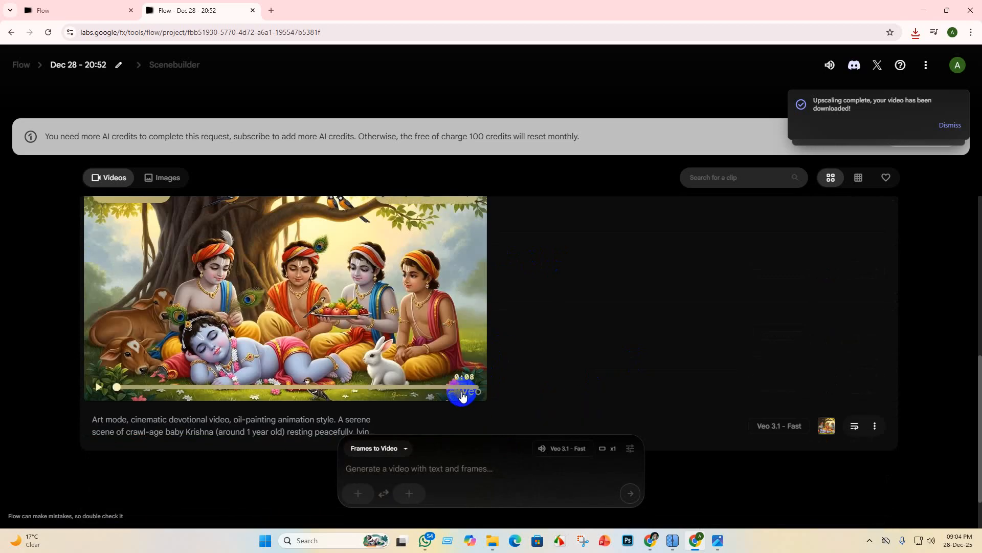
# Show the downloaded 1080p Art_mode_cinematic video in its download folder and cut the file.
pyautogui.scroll(6, 806, 332)
pyautogui.moveTo(908, 123)
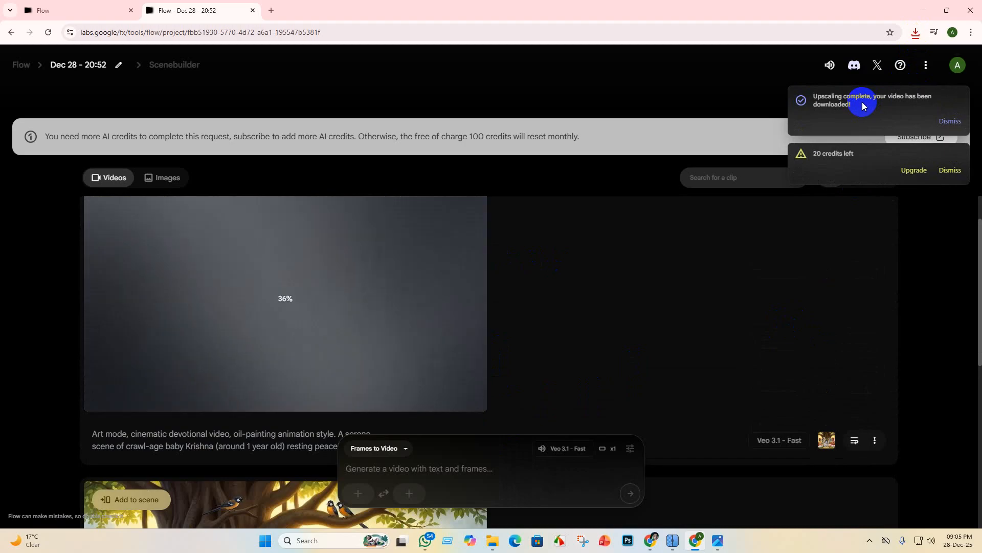
pyautogui.click(917, 33)
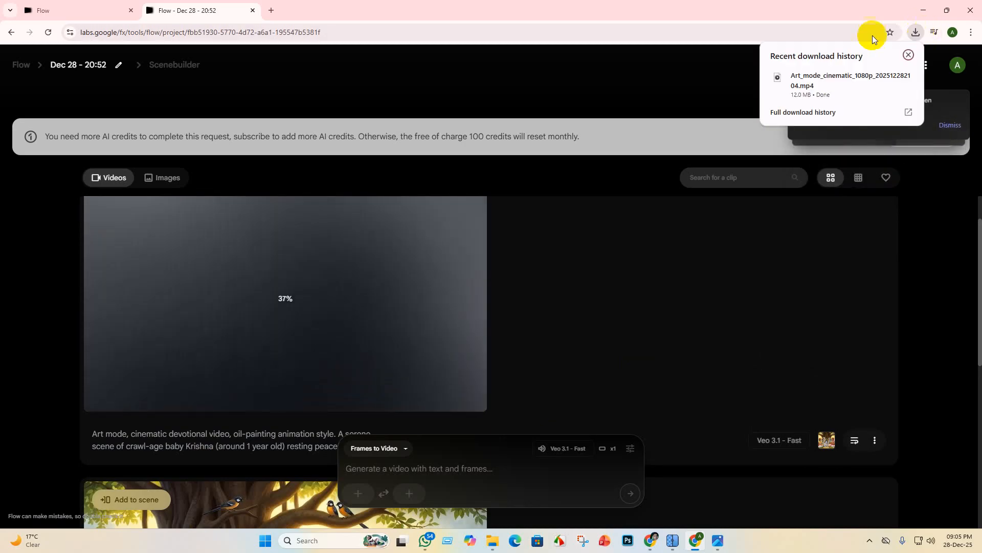
pyautogui.click(891, 80)
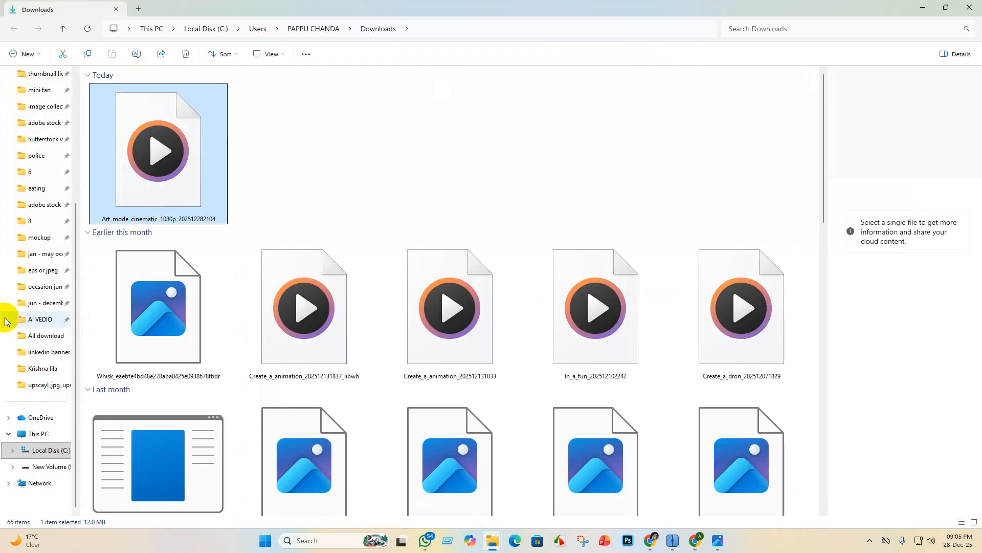
pyautogui.click(63, 53)
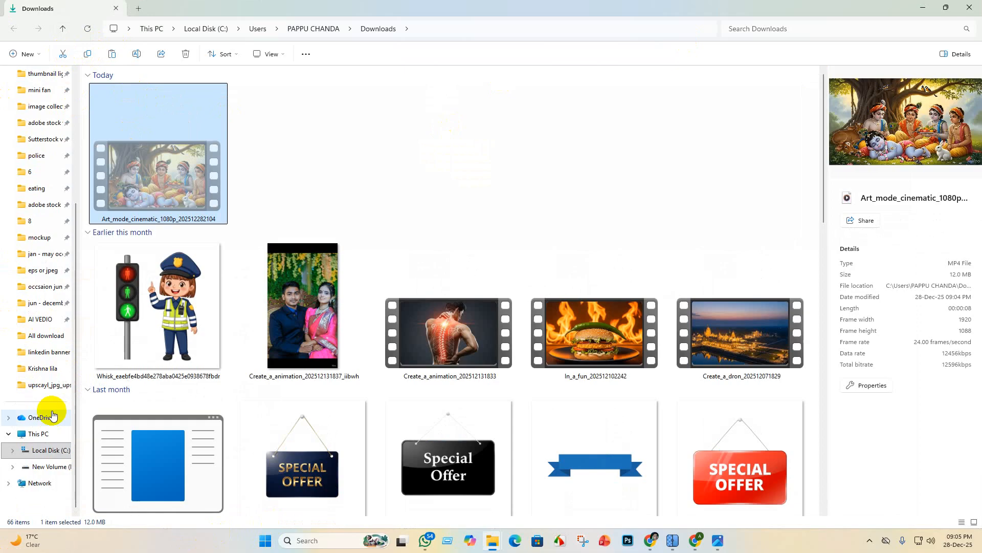
# Create a folder named "vedio" inside the Krishna lila folder and move the cut video file into it.
pyautogui.click(69, 372)
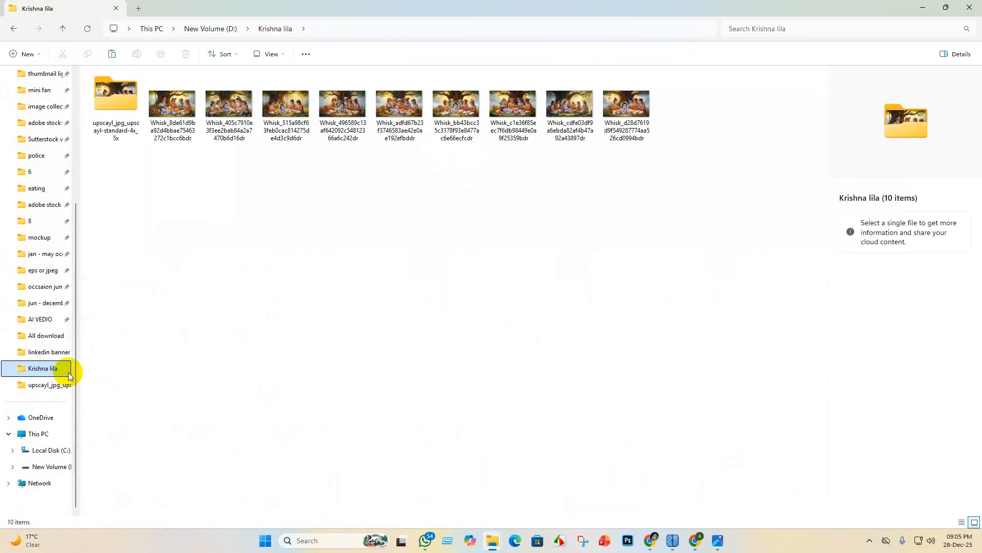
pyautogui.rightClick(185, 177)
pyautogui.moveTo(226, 291)
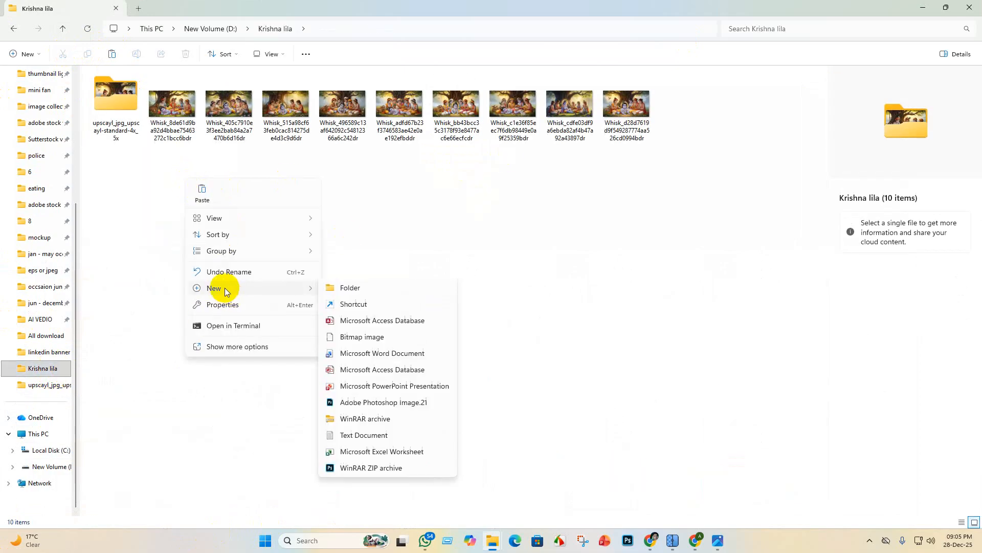
pyautogui.click(345, 288)
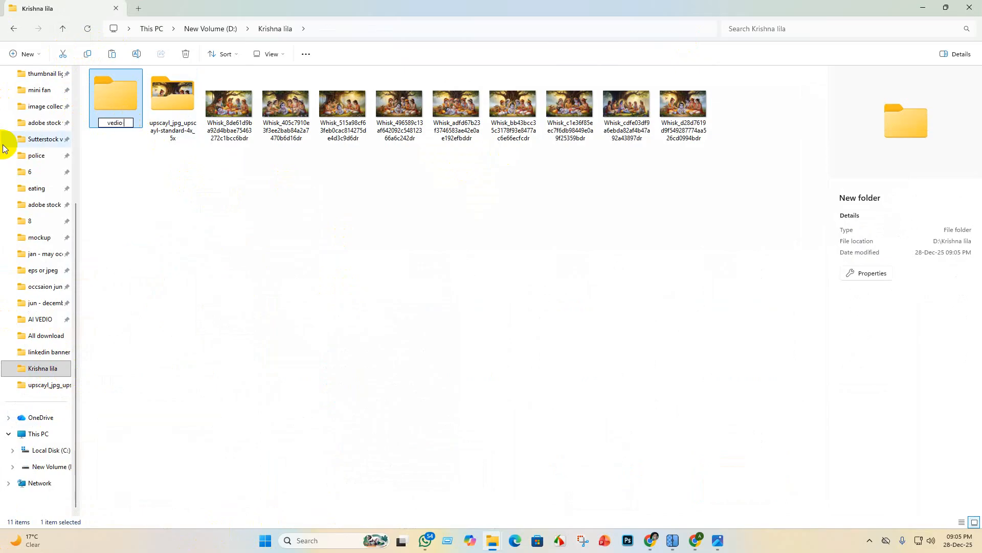
pyautogui.press('Return')
pyautogui.doubleClick(183, 97)
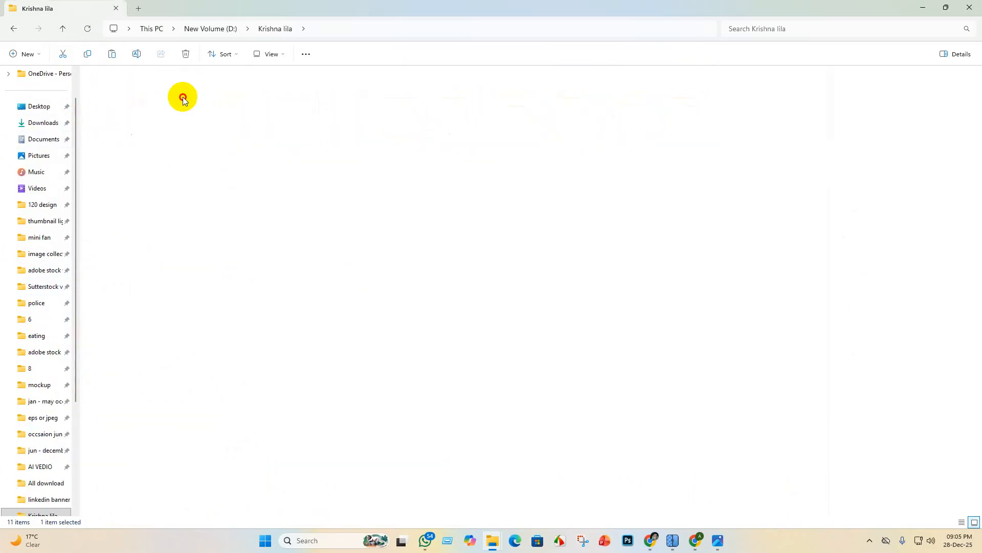
pyautogui.click(112, 56)
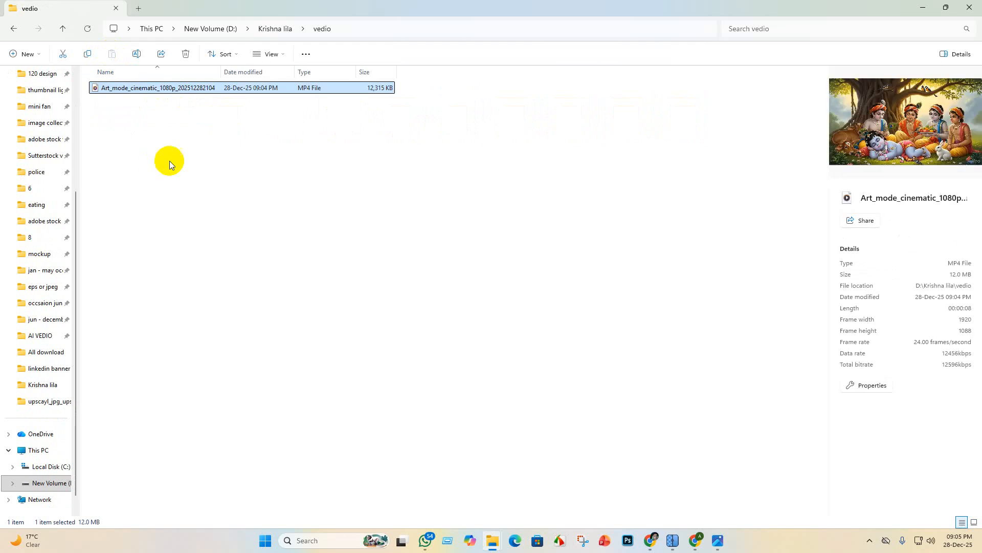
# Create a subfolder named "adobe stock" inside the vedio folder and return to the Flow project.
pyautogui.rightClick(226, 140)
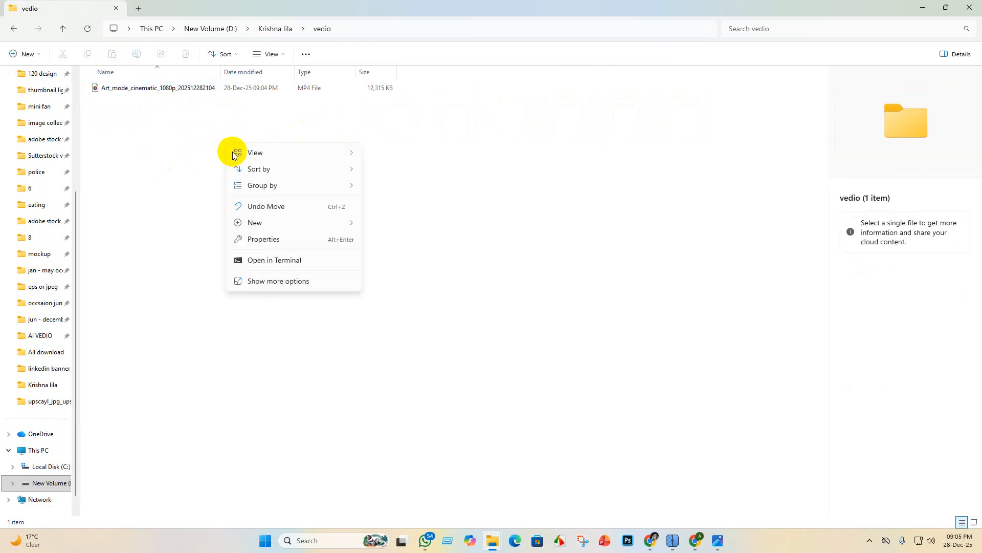
pyautogui.moveTo(278, 224)
pyautogui.click(391, 226)
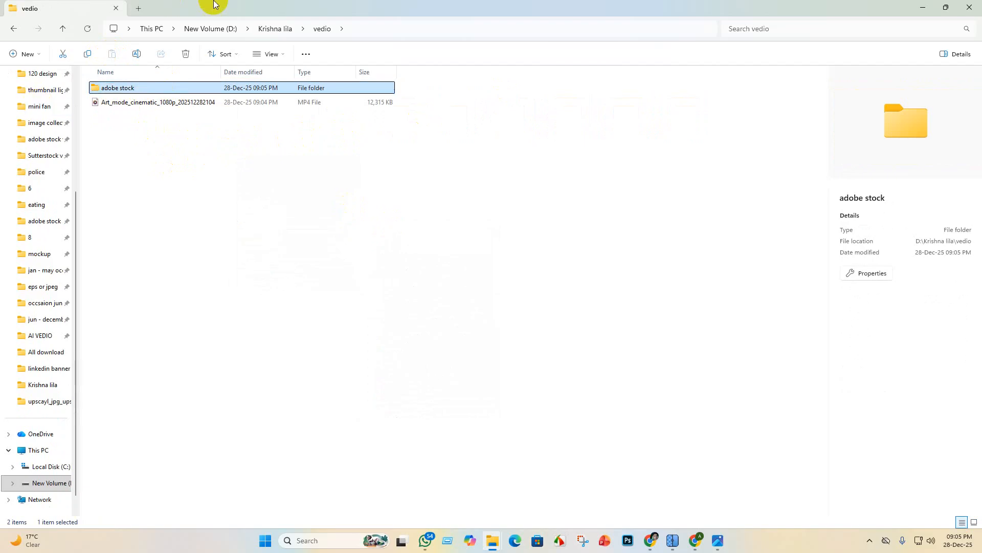
pyautogui.click(924, 7)
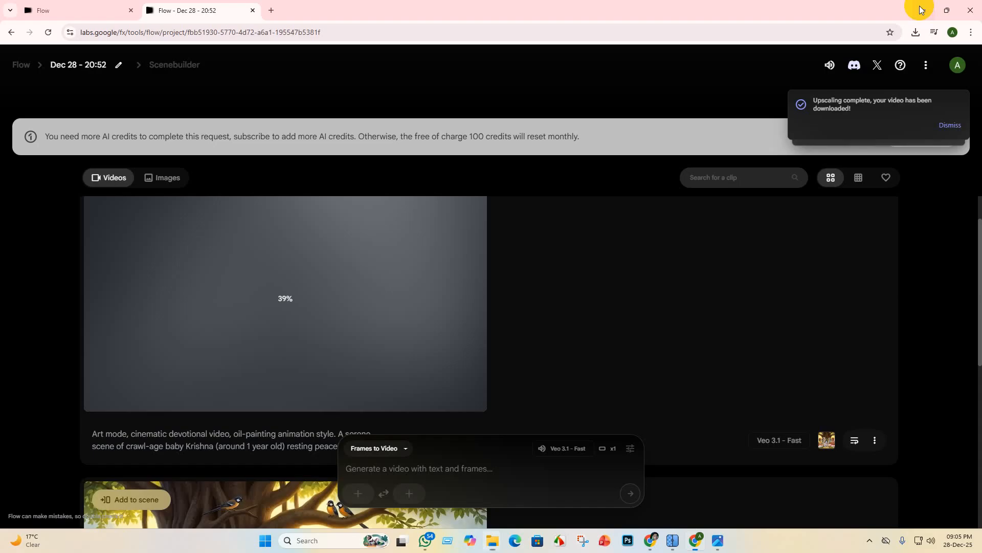
# Check the status of the second clip's generation and replay the finished Krishna clip.
pyautogui.scroll(1, 317, 451)
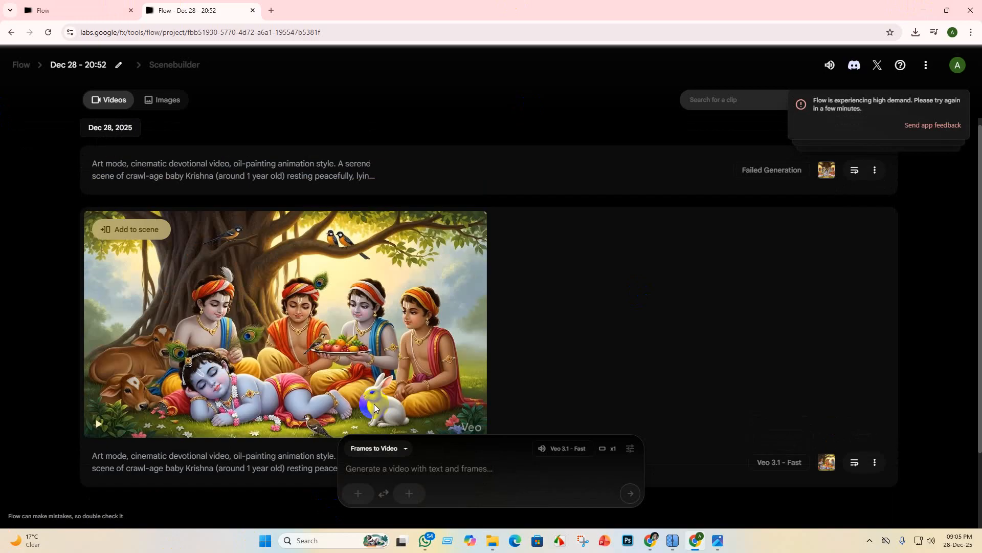
pyautogui.scroll(-2, 233, 243)
pyautogui.moveTo(98, 335)
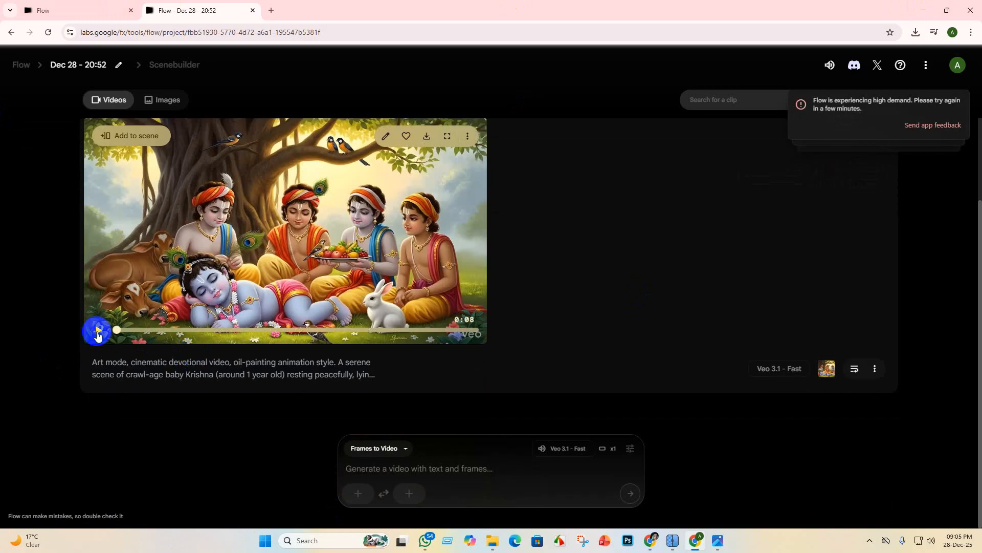
pyautogui.click(425, 137)
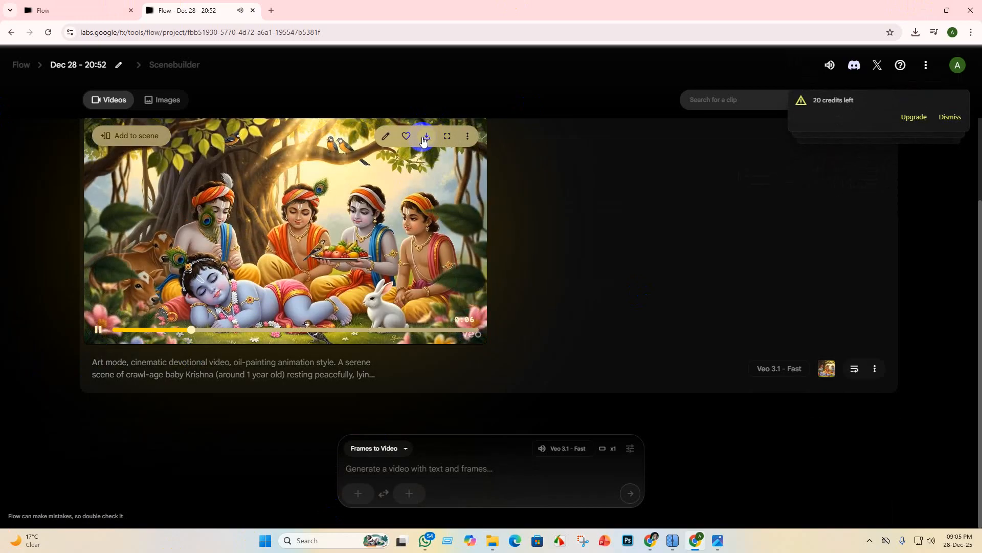
pyautogui.scroll(2, 450, 286)
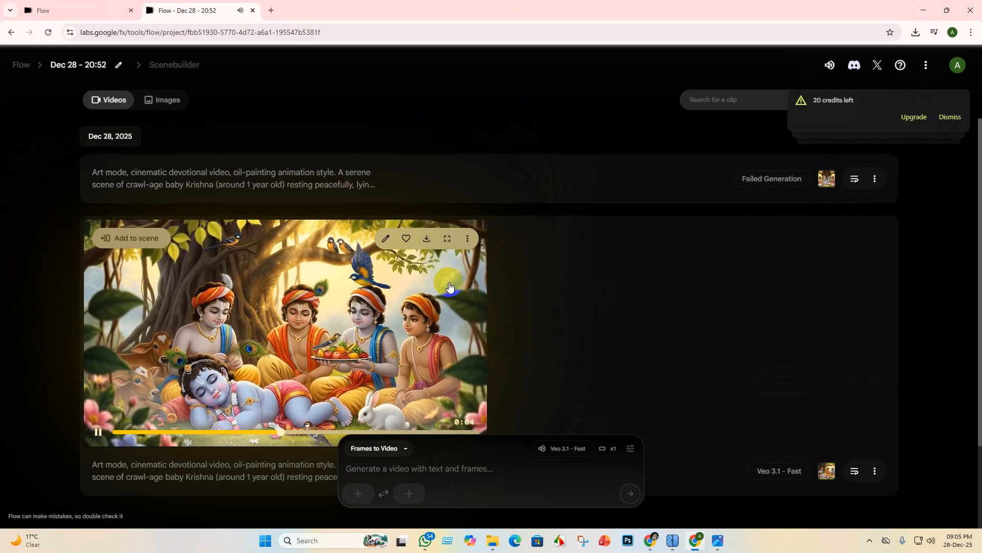
pyautogui.scroll(-2, 450, 284)
pyautogui.scroll(2, 455, 281)
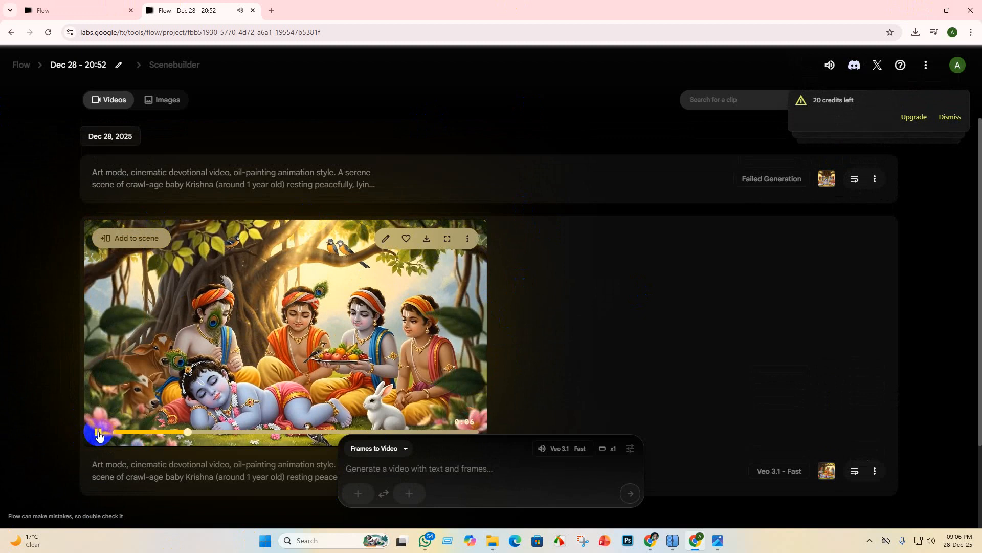
pyautogui.click(98, 435)
pyautogui.scroll(-2, 436, 451)
pyautogui.scroll(2, 434, 467)
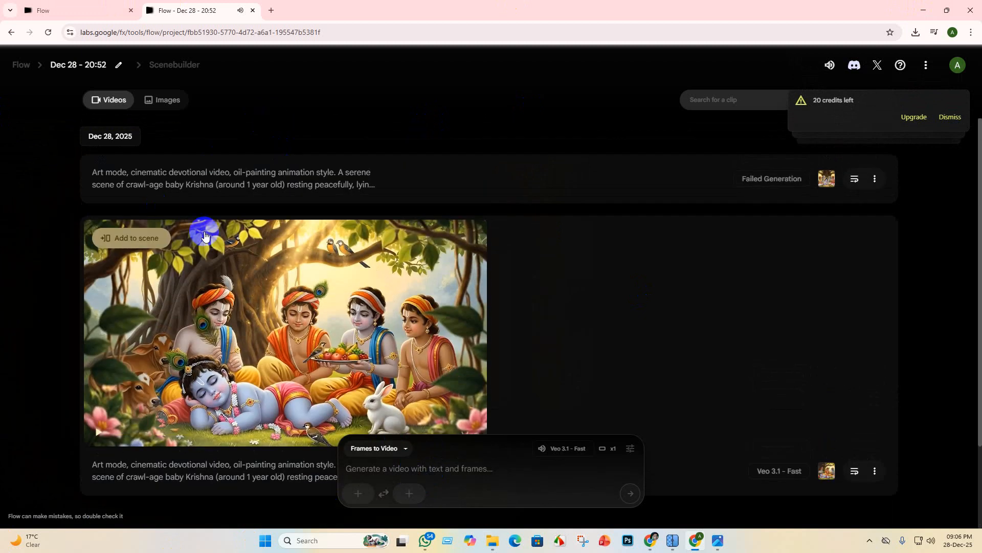
pyautogui.scroll(-2, 204, 234)
pyautogui.scroll(2, 136, 119)
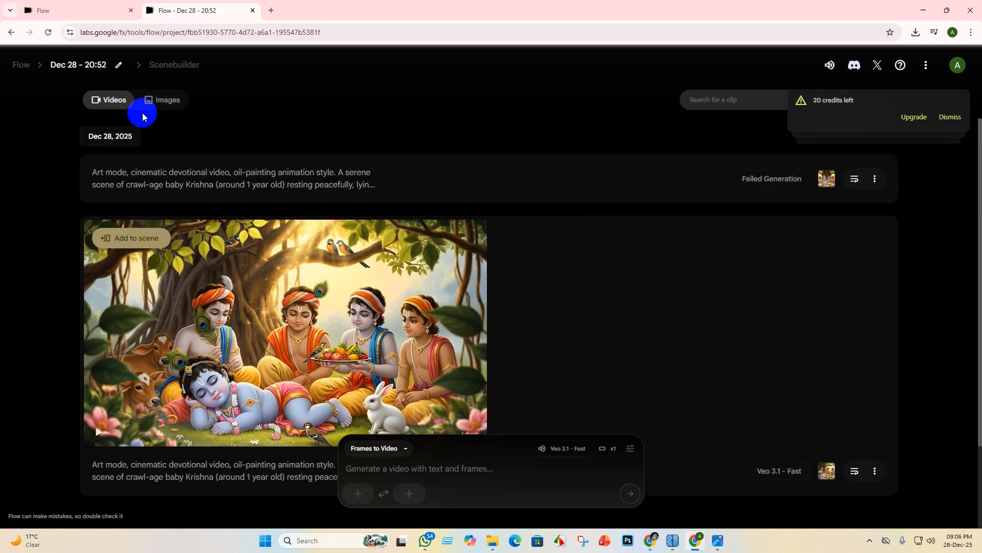
# Set the uploaded image of baby Krishna awake among his friends as the start frame of a new Frames to Video clip.
pyautogui.scroll(-2, 398, 465)
pyautogui.click(353, 503)
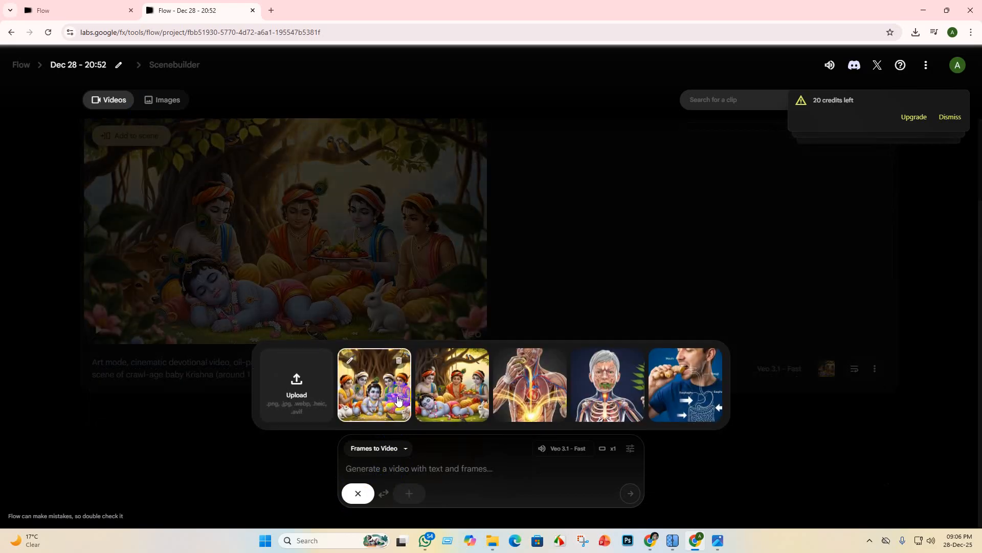
pyautogui.click(392, 392)
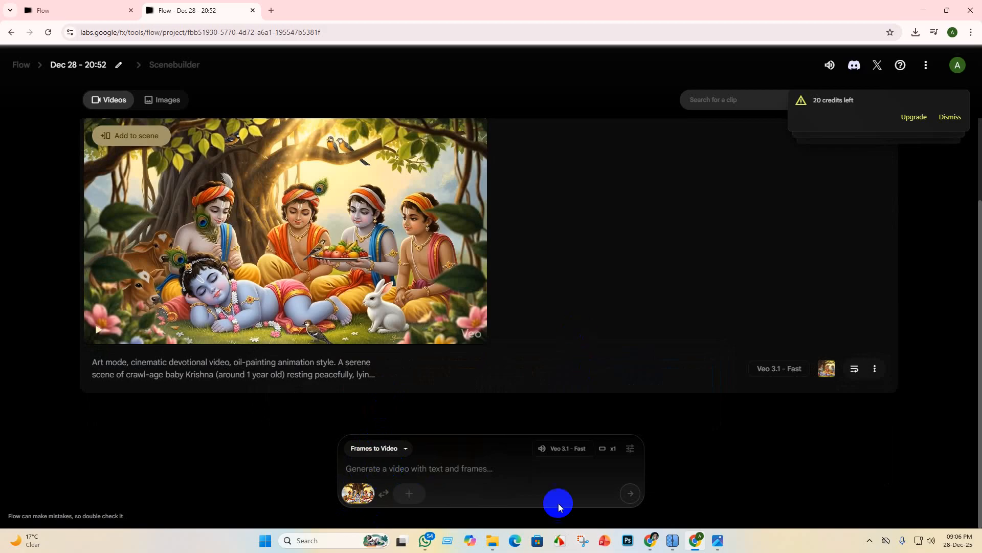
# Open the Krishna lila document from Google Drive and copy "painterly animation." from the end of its video prompt.
pyautogui.click(650, 541)
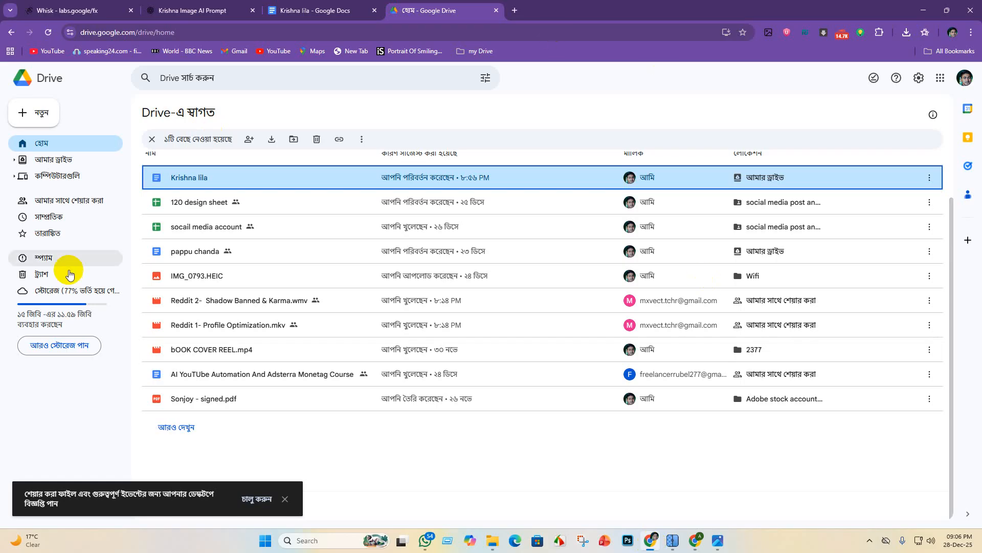
pyautogui.doubleClick(211, 177)
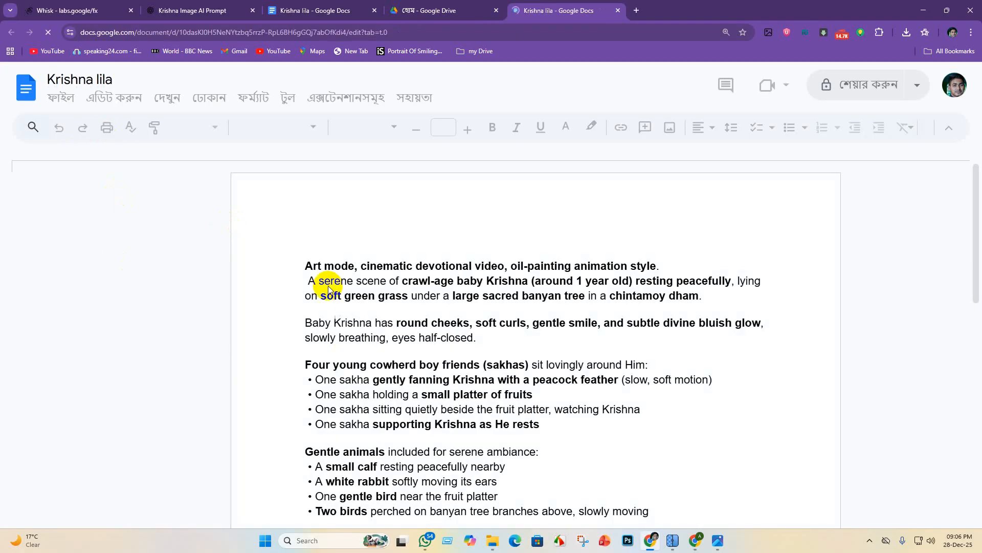
pyautogui.scroll(-10, 328, 290)
pyautogui.scroll(5, 432, 351)
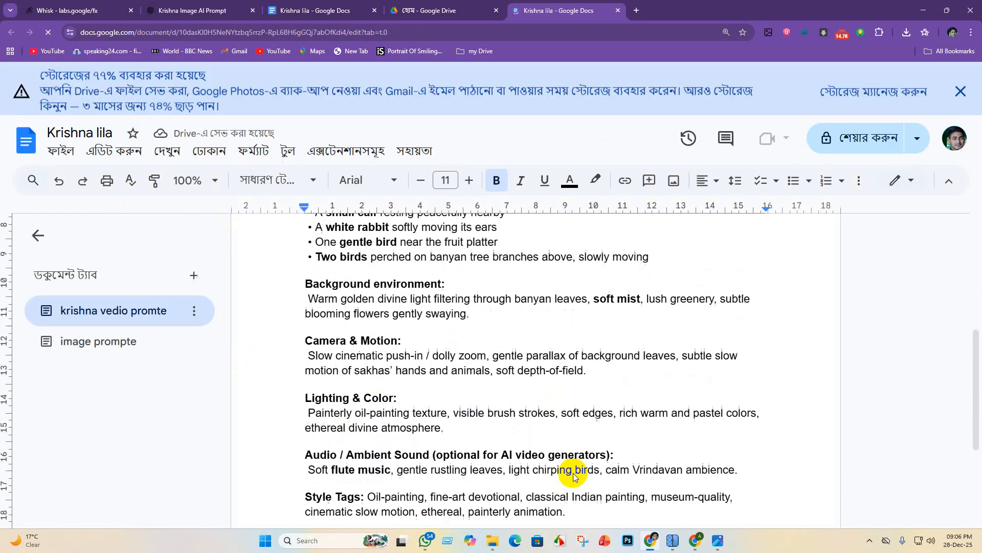
pyautogui.scroll(-4, 584, 364)
pyautogui.moveTo(561, 321); pyautogui.dragTo(468, 320)
pyautogui.hotkey('ctrl', 'c')
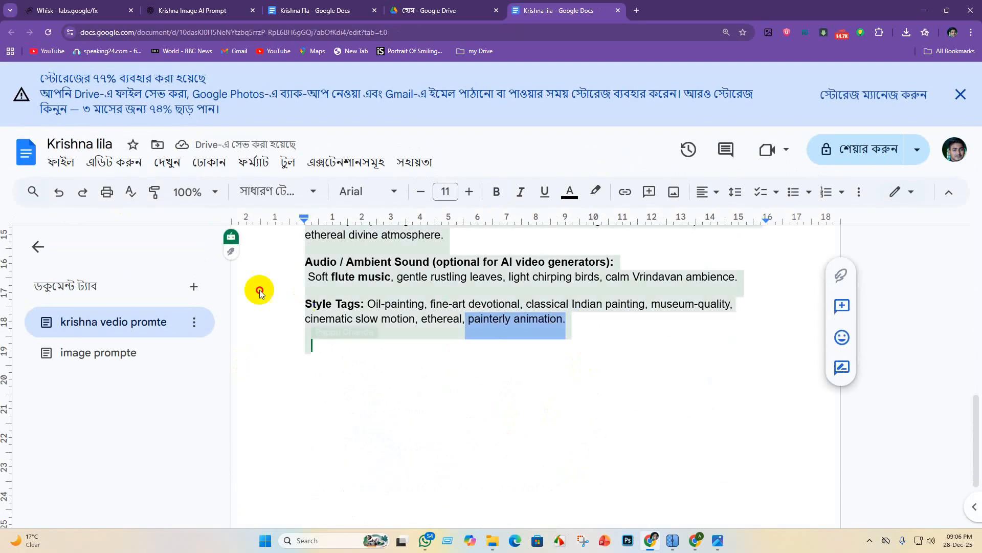
# Look over the video prompt in the Krishna lila document and compare the open ChatGPT, Drive and document pages.
pyautogui.scroll(10, 389, 379)
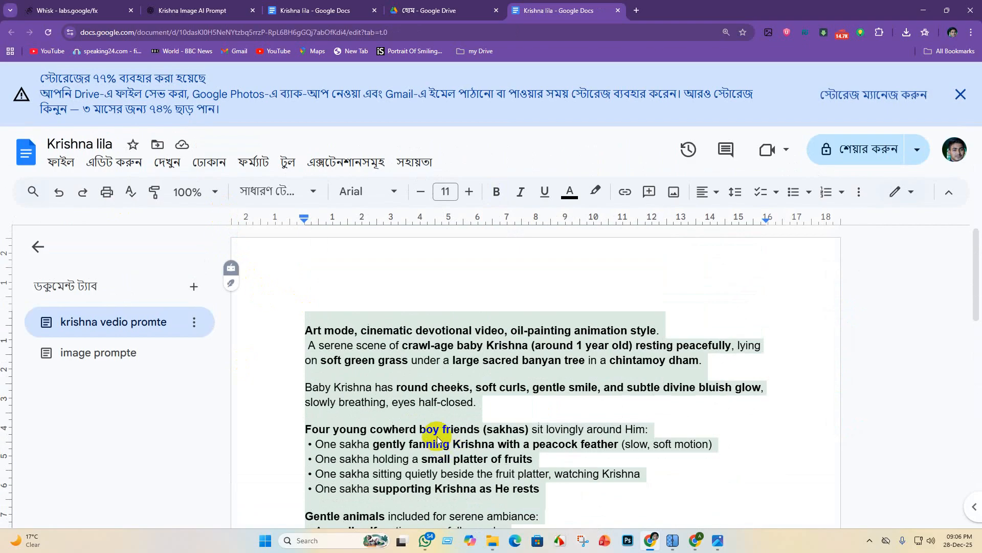
pyautogui.scroll(-7, 437, 411)
pyautogui.scroll(-3, 434, 423)
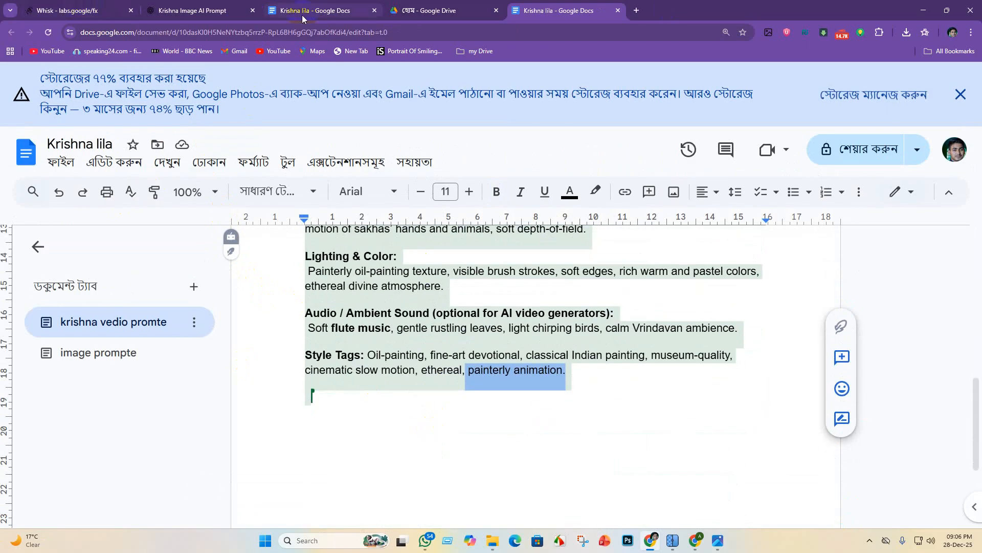
pyautogui.click(198, 9)
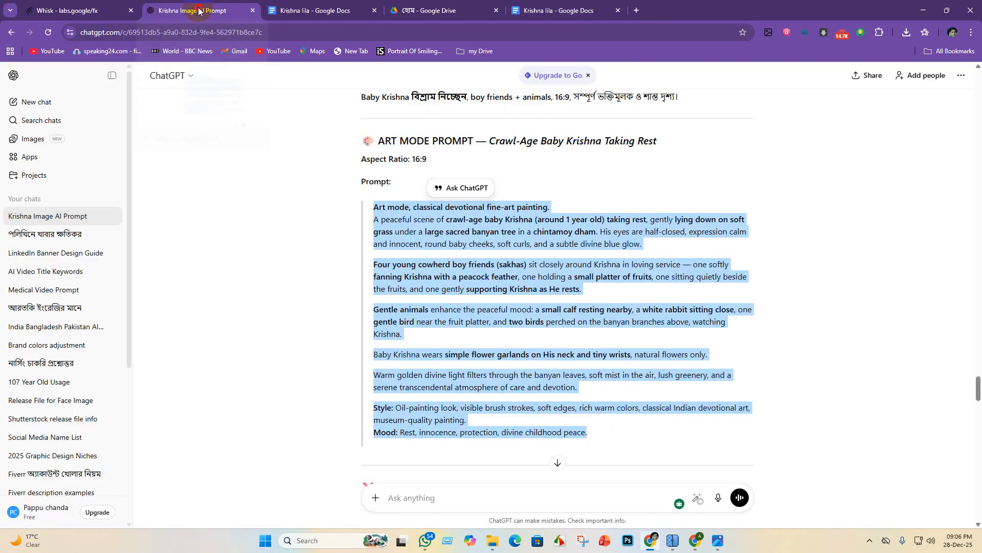
pyautogui.click(464, 11)
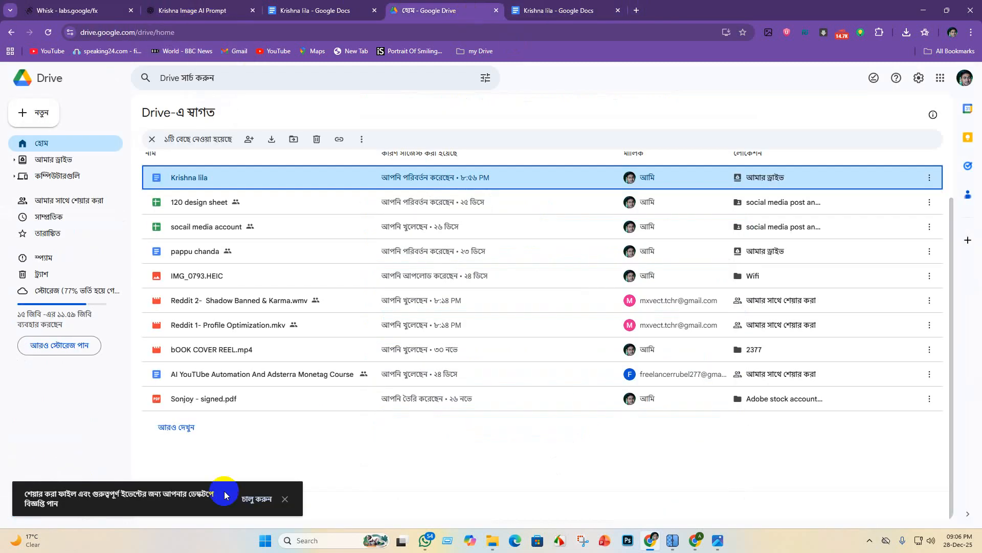
pyautogui.click(341, 10)
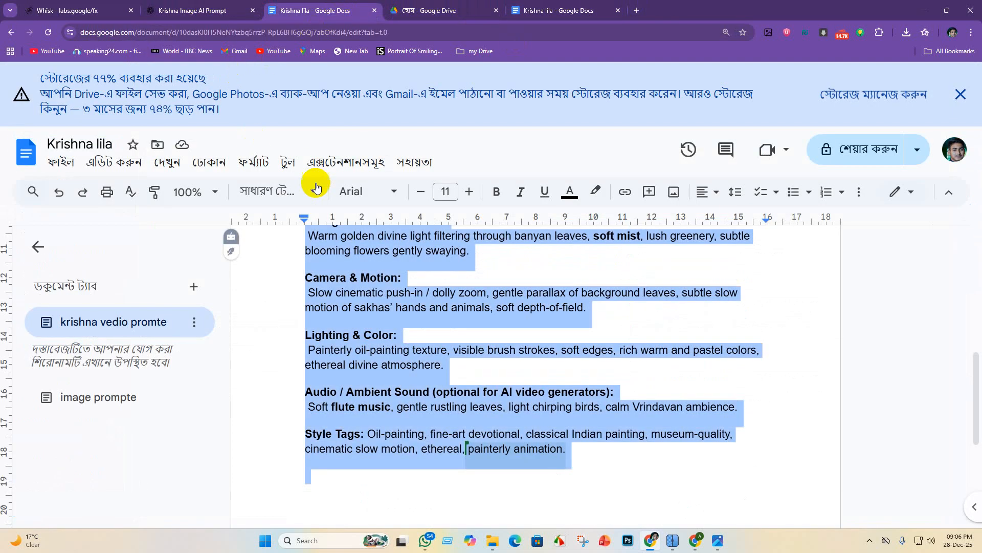
pyautogui.scroll(-1, 352, 260)
pyautogui.click(593, 13)
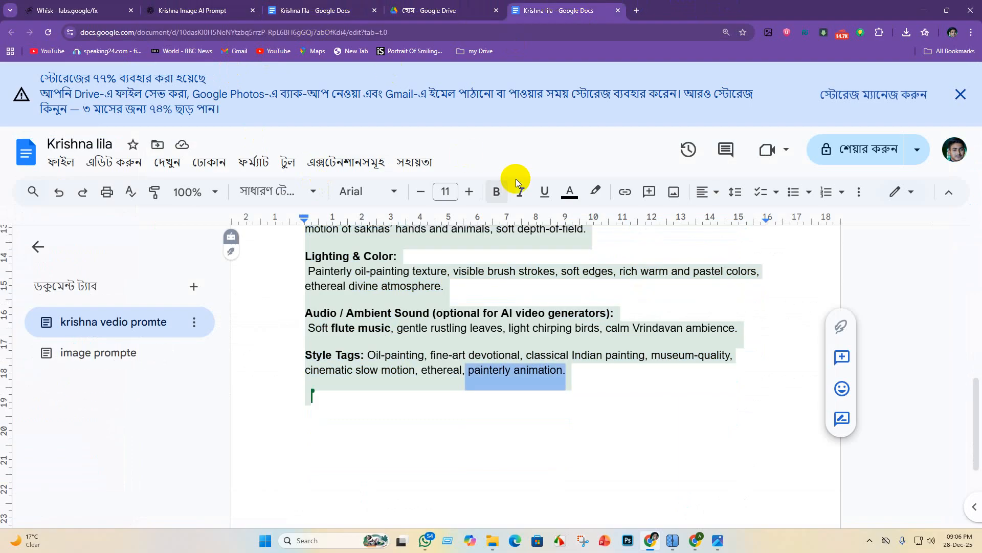
# Return to Flow, try pasting the copied text as the video prompt, and clear the prompt.
pyautogui.click(923, 10)
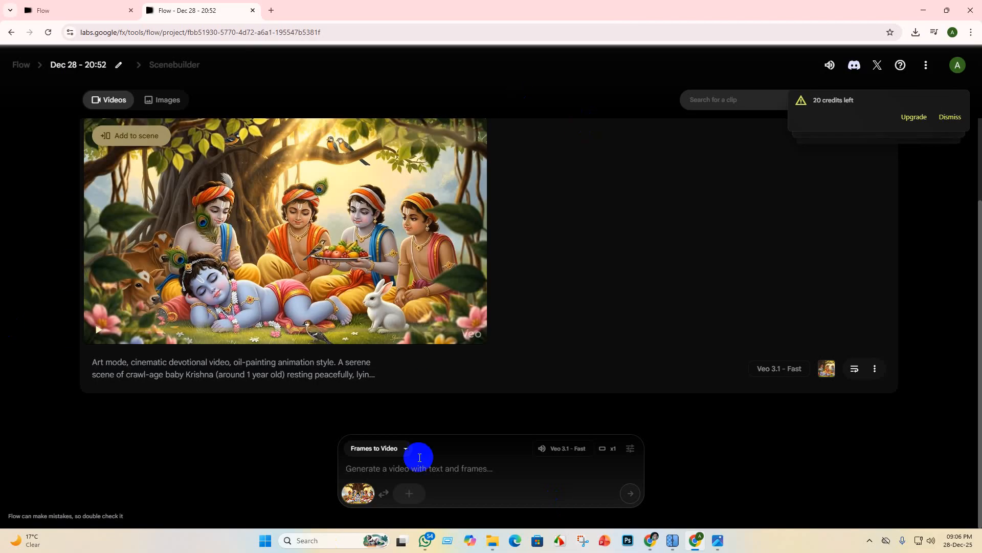
pyautogui.hotkey('ctrl', 'v')
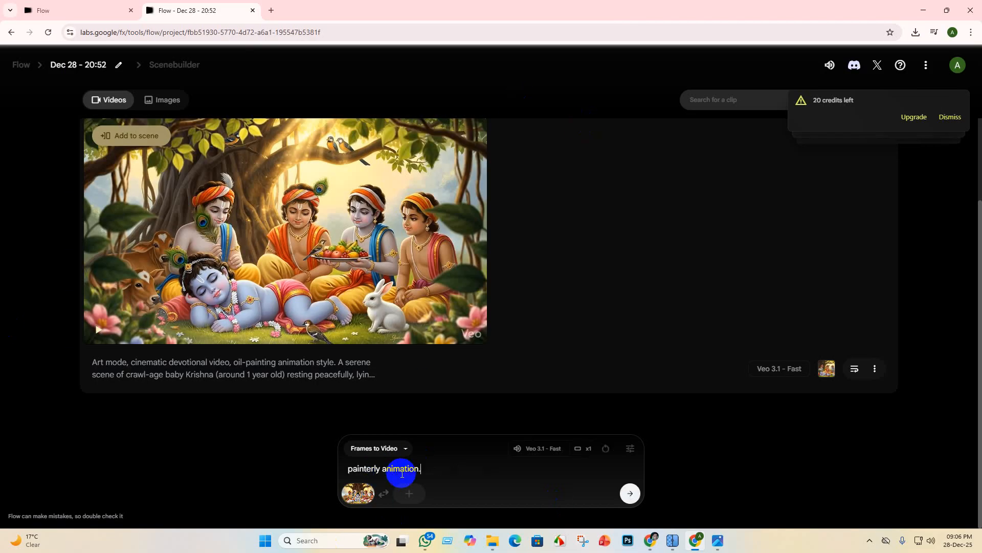
pyautogui.hotkey('ctrl', 'a')
pyautogui.hotkey('ctrl', 'c')
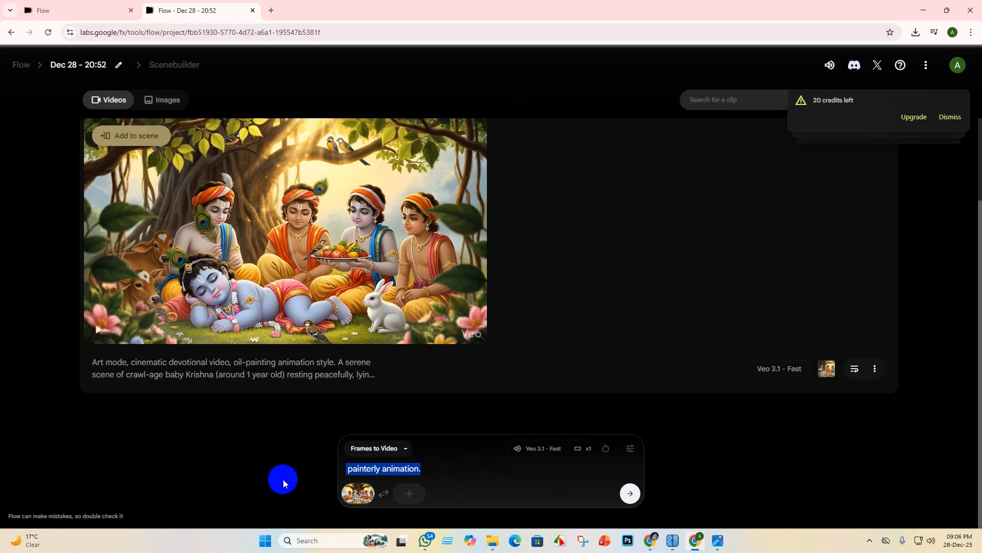
pyautogui.press('BackSpace')
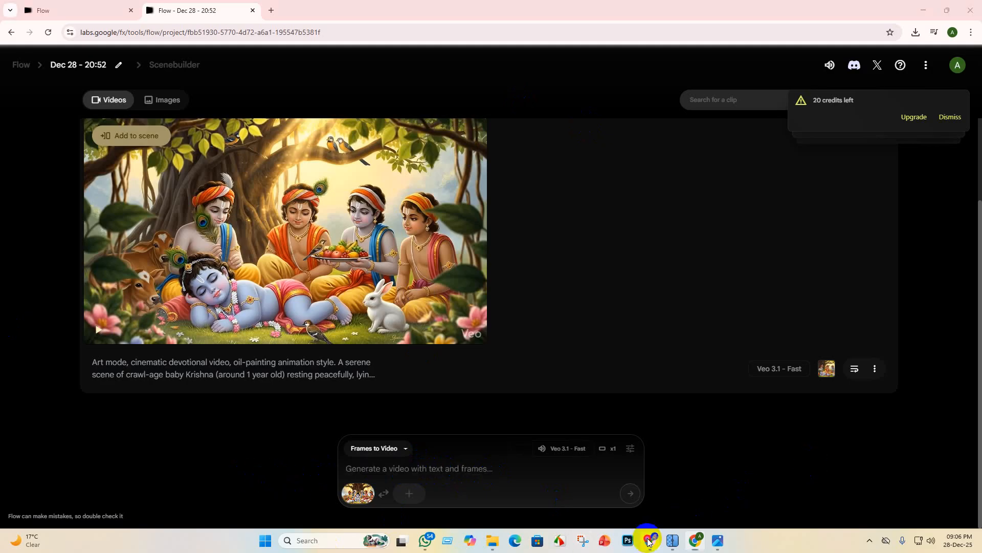
# Return to the Krishna lila document and paste "painterly animation." without formatting after "Art mode," in the video prompt's first line.
pyautogui.click(648, 541)
pyautogui.click(430, 369)
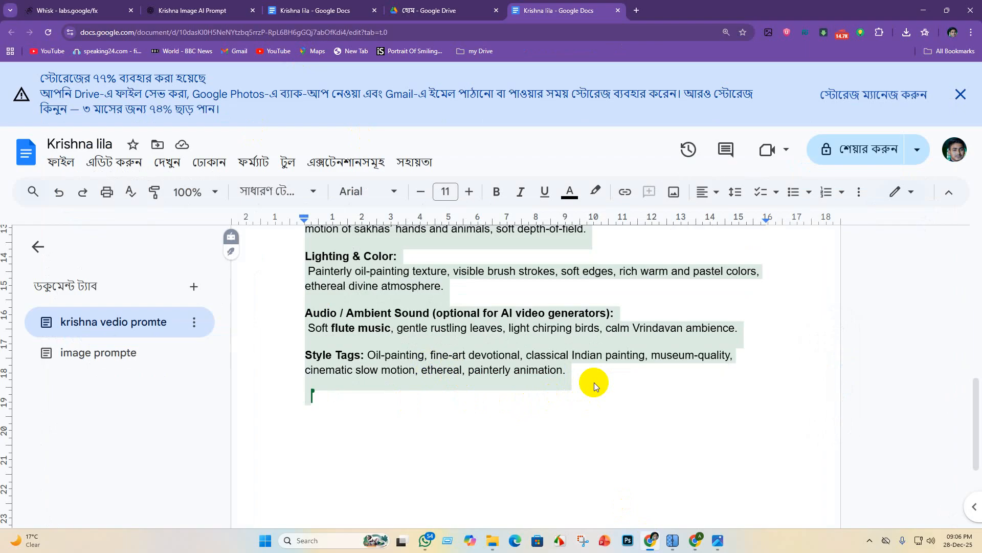
pyautogui.scroll(10, 583, 378)
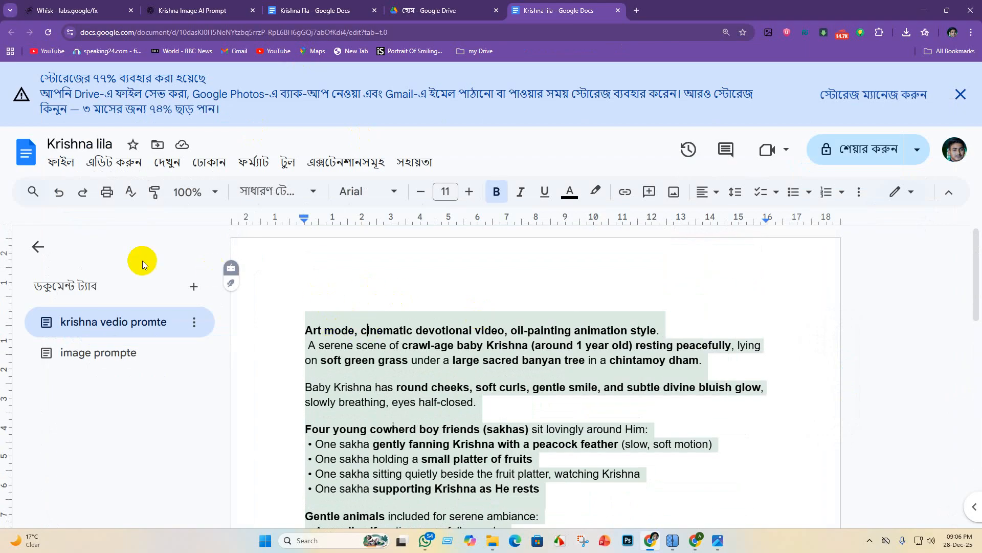
pyautogui.rightClick(361, 310)
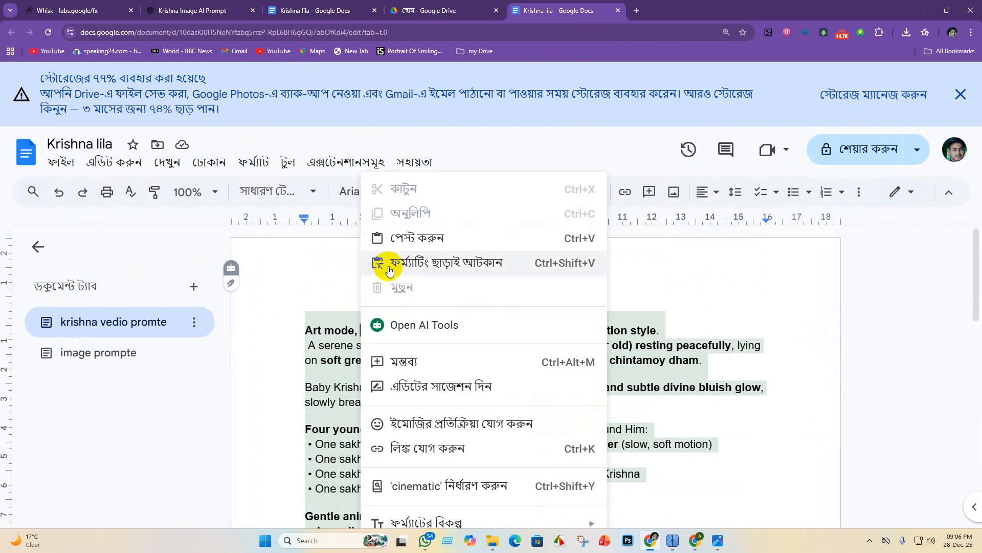
pyautogui.click(460, 263)
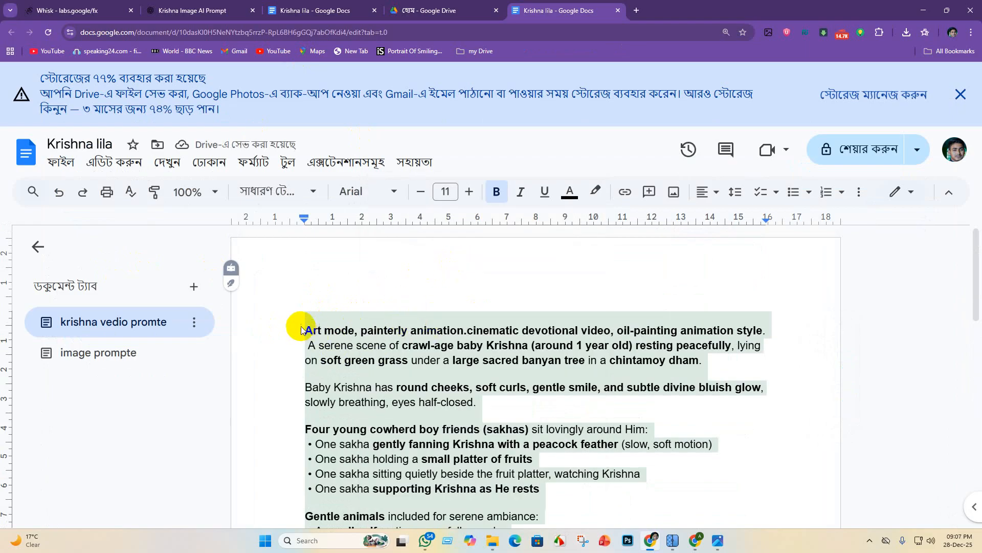
# Copy the whole revised video prompt into Flow's Frames to Video clip, generate the video, and dismiss the credits notice.
pyautogui.moveTo(302, 330); pyautogui.dragTo(623, 527)
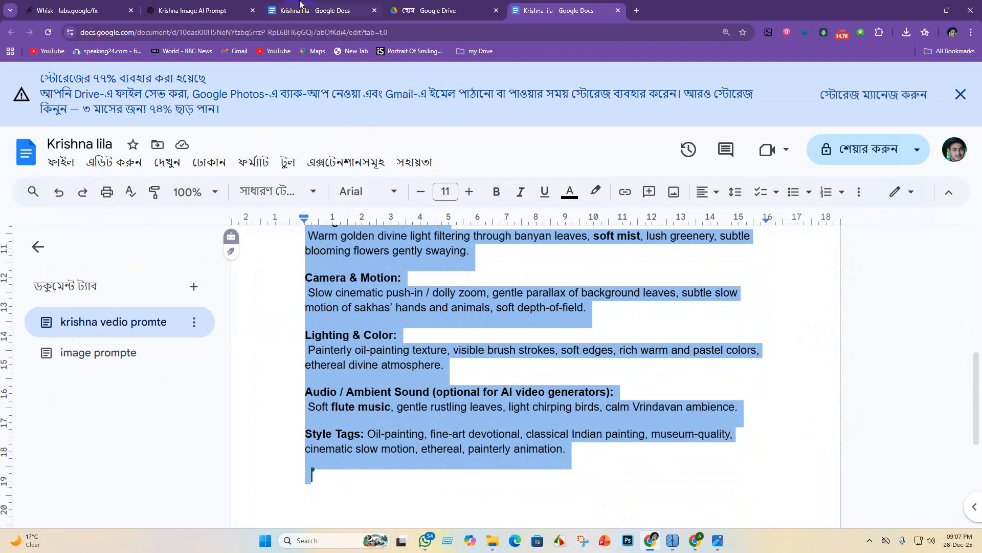
pyautogui.click(182, 8)
pyautogui.scroll(-9, 442, 271)
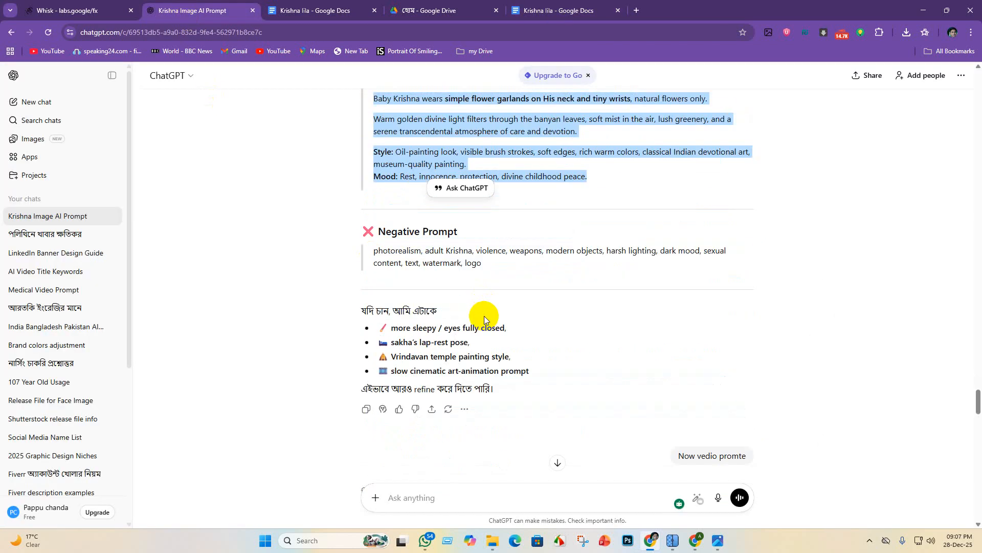
pyautogui.click(694, 541)
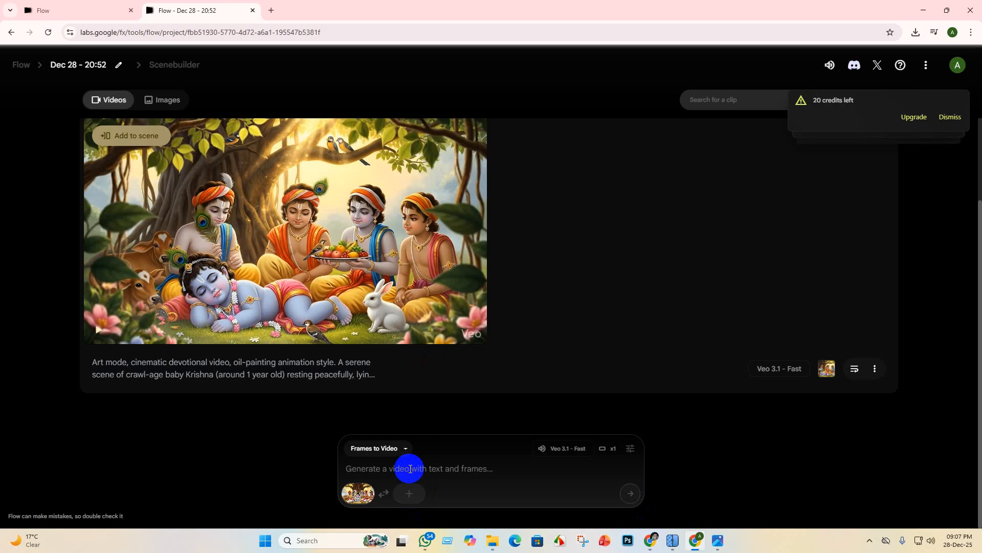
pyautogui.hotkey('ctrl', 'v')
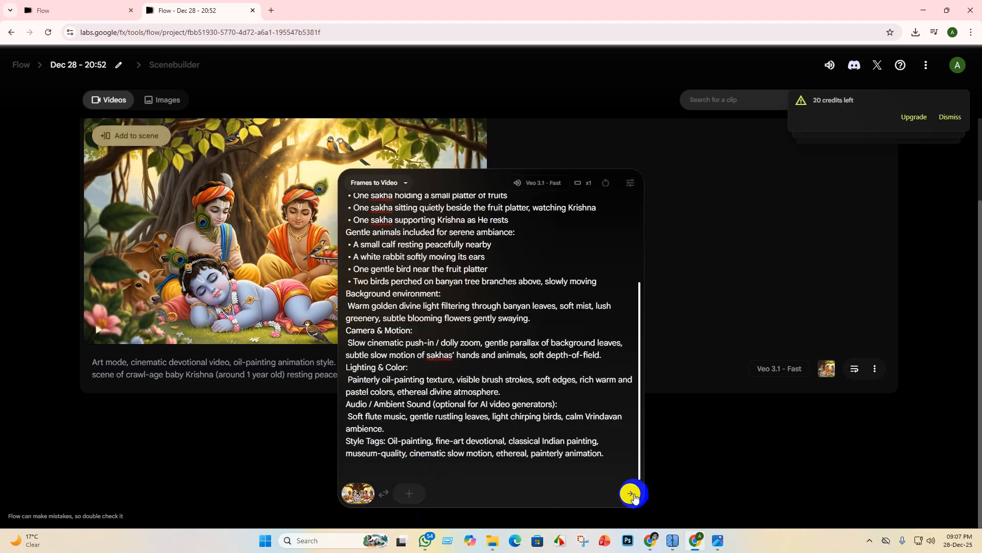
pyautogui.click(634, 494)
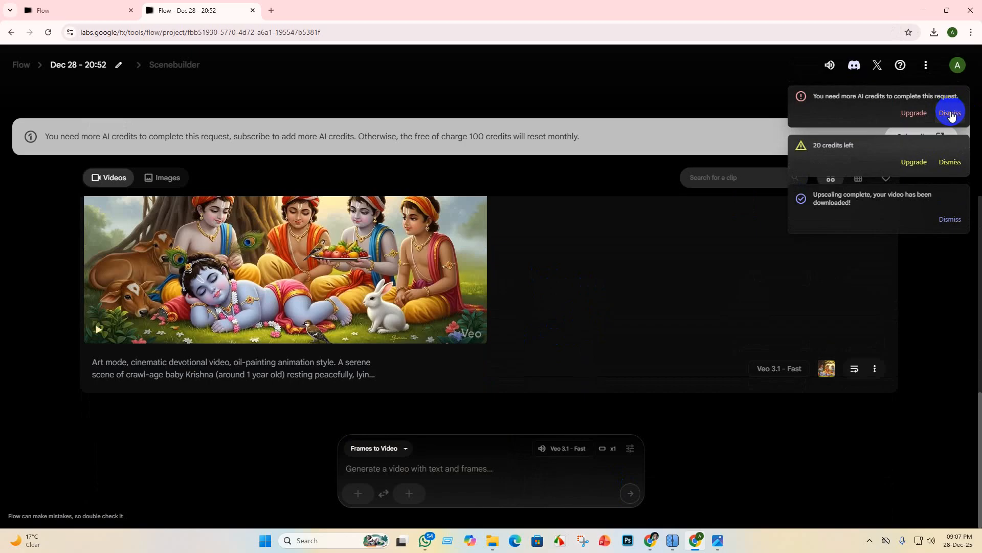
pyautogui.click(950, 113)
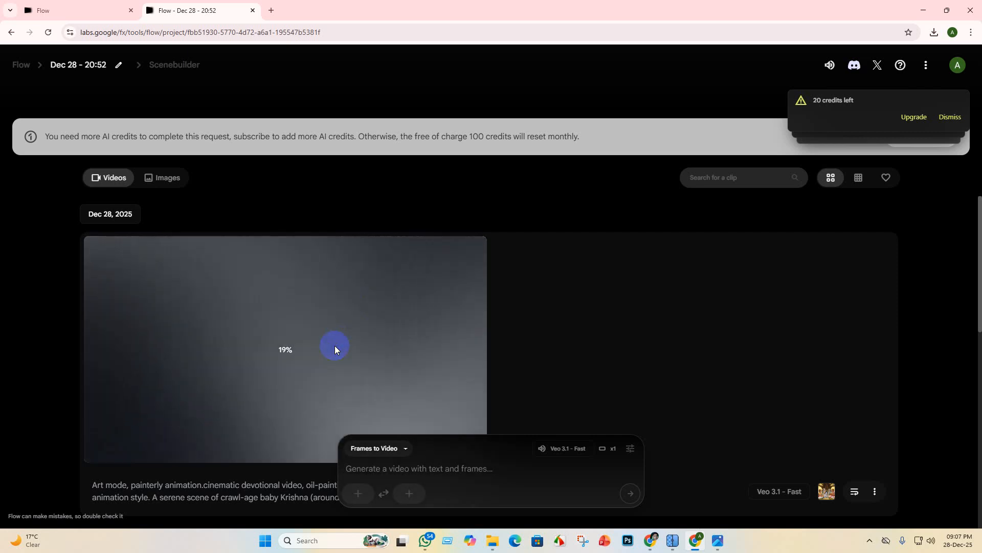
# Download the generated clip of baby Krishna among his friends as Upscaled (1080p).
pyautogui.click(335, 348)
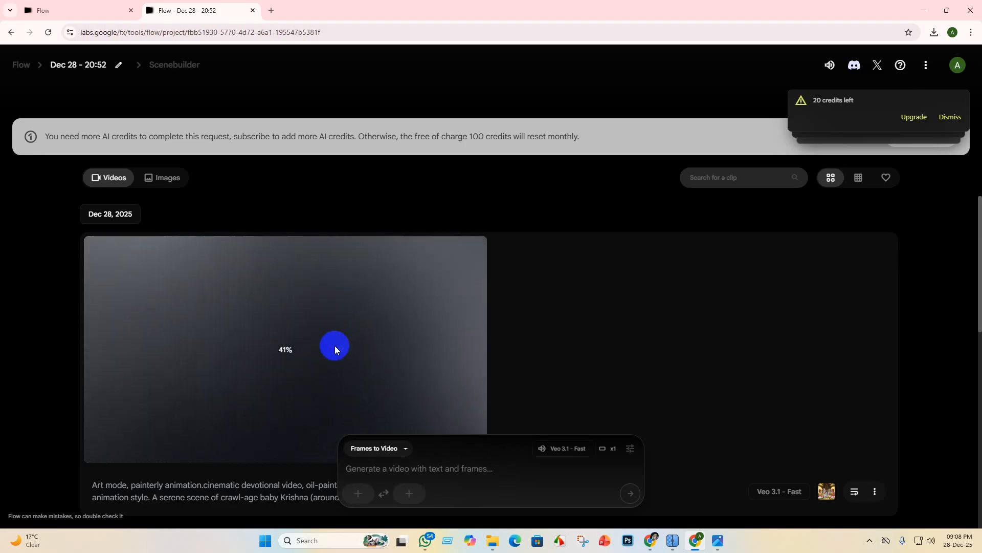
pyautogui.scroll(-3, 337, 312)
pyautogui.scroll(2, 357, 302)
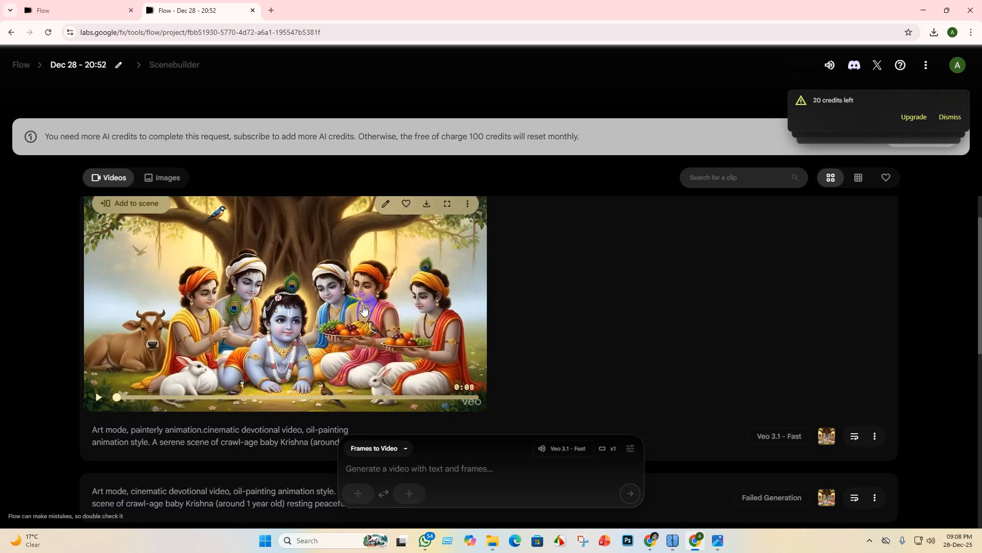
pyautogui.scroll(-3, 242, 348)
pyautogui.scroll(4, 241, 362)
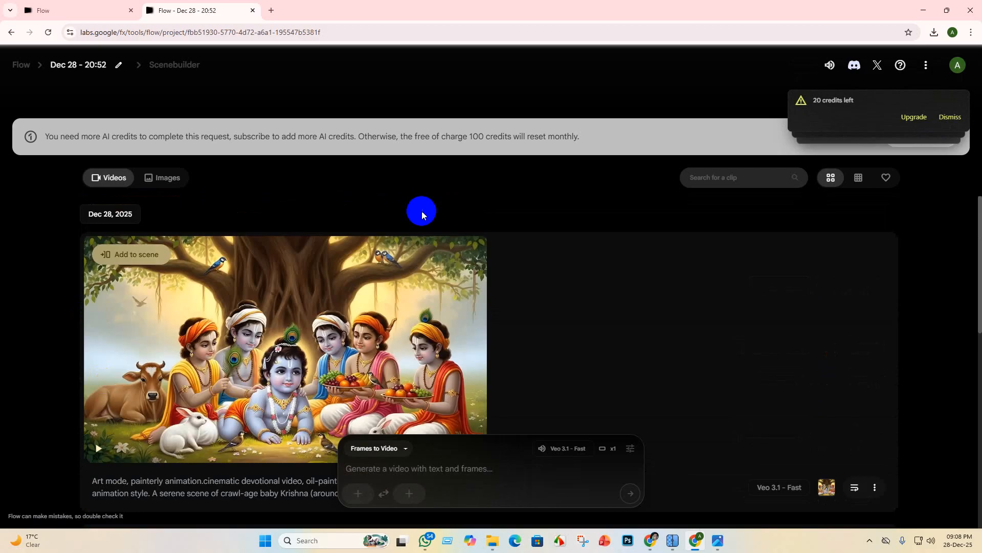
pyautogui.click(427, 256)
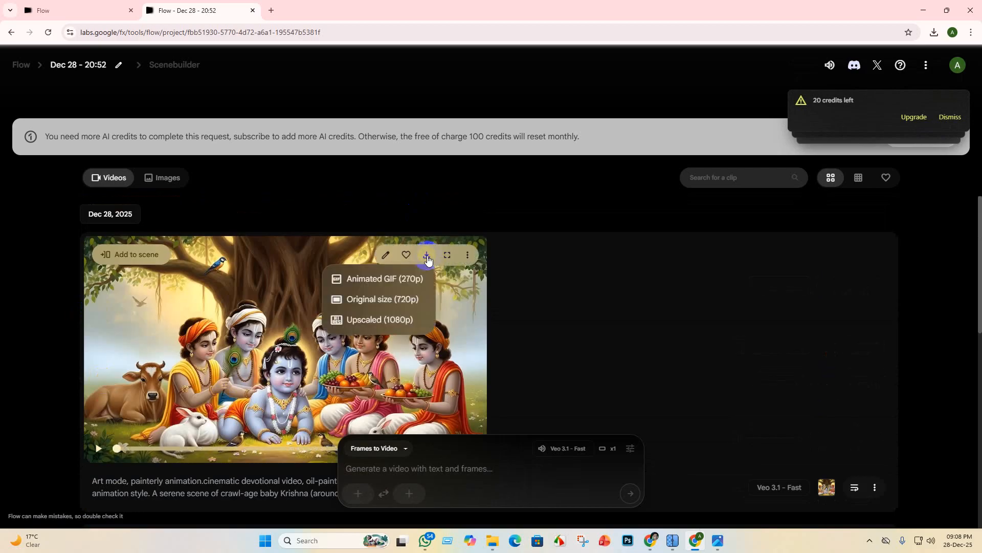
pyautogui.click(382, 321)
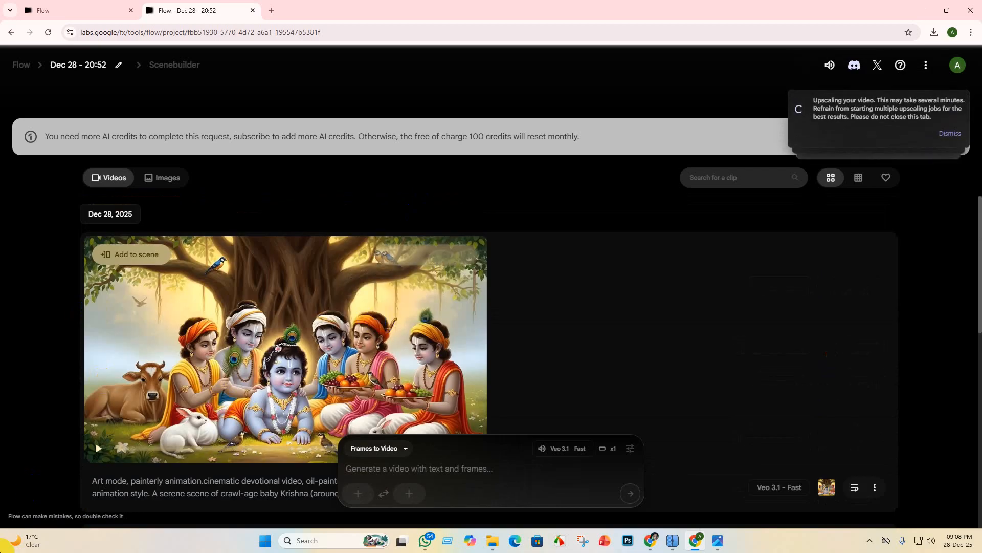
# Play the new clip of baby Krishna among his friends and view it in full screen.
pyautogui.scroll(-3, 79, 499)
pyautogui.scroll(2, 95, 419)
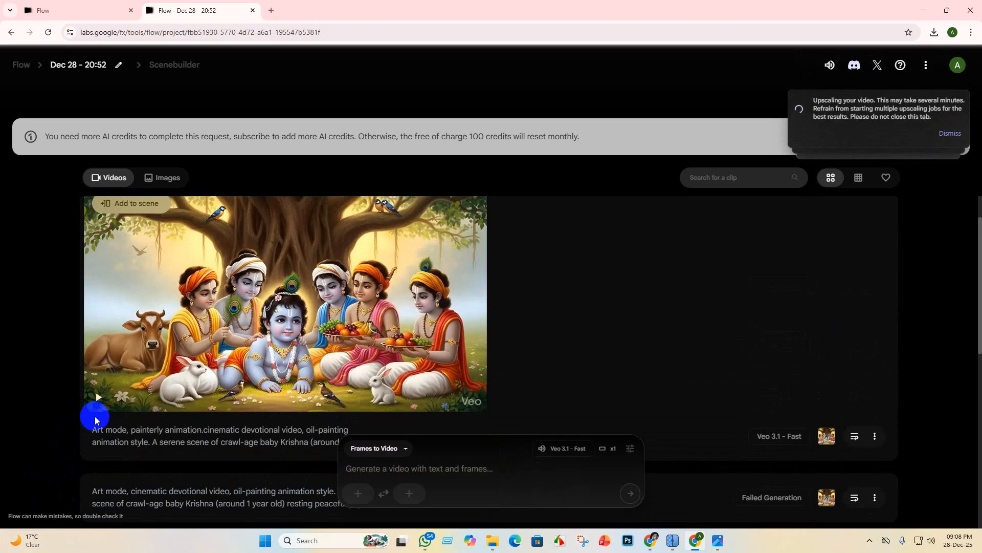
pyautogui.click(98, 398)
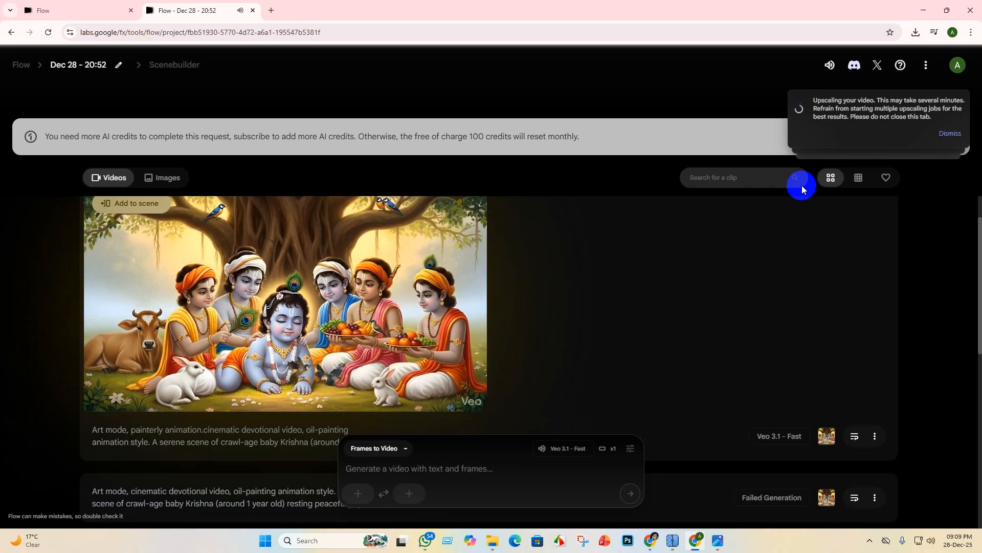
pyautogui.moveTo(96, 399)
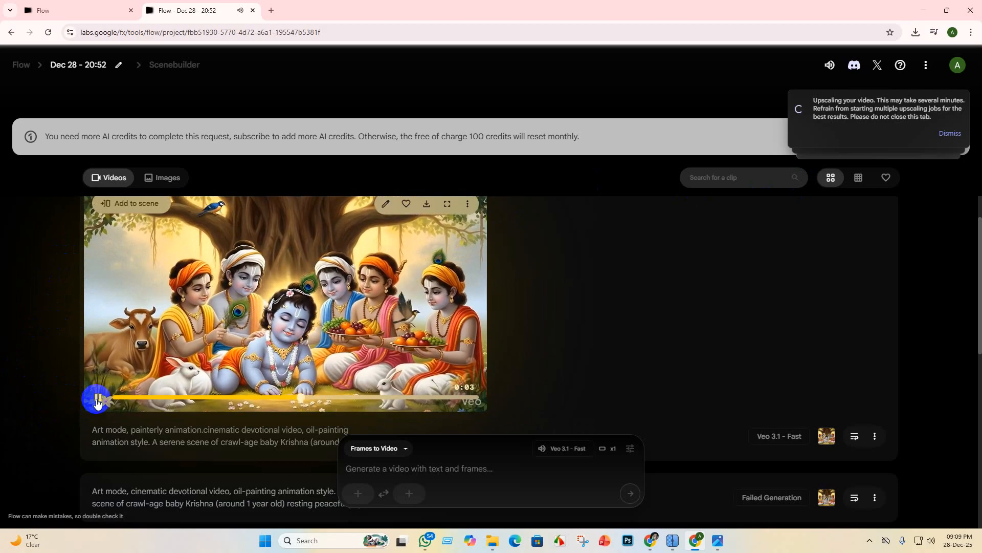
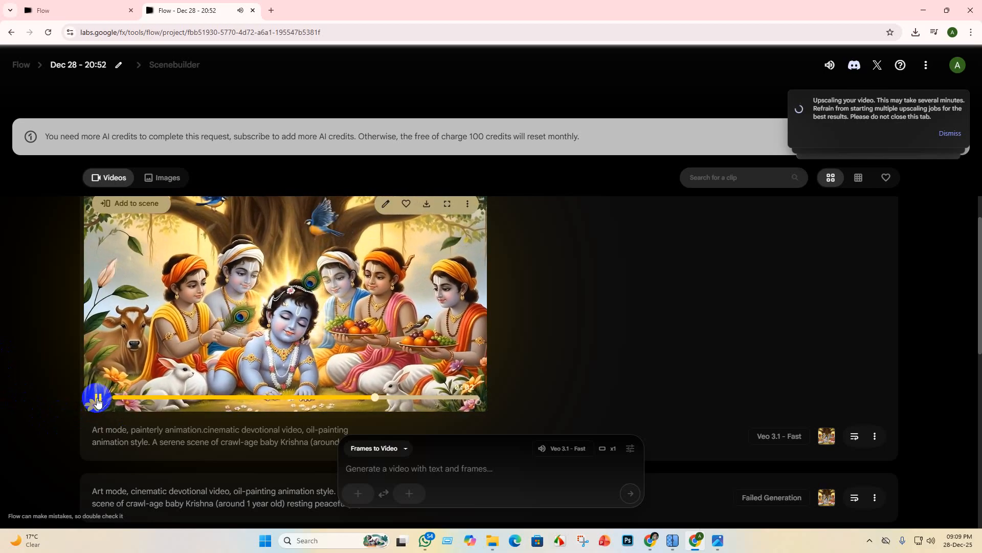
pyautogui.click(447, 205)
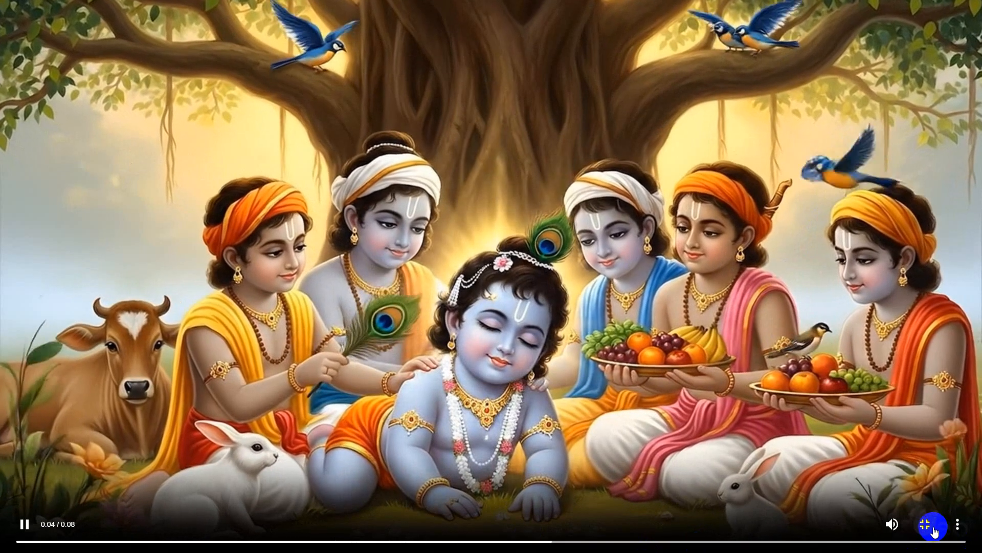
pyautogui.click(927, 524)
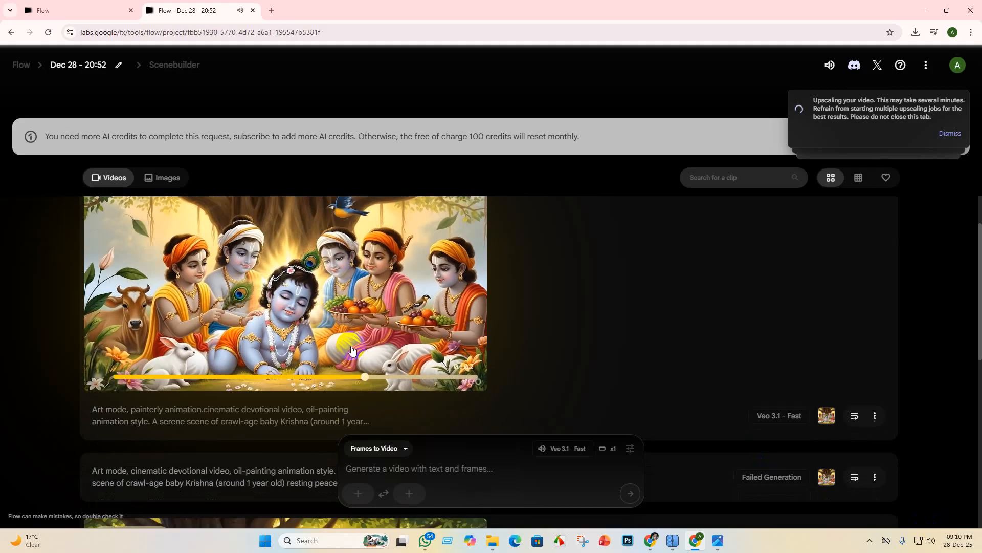
# Play the earlier clip of sleeping baby Krishna in full screen, pause it, and go back to the newest clip.
pyautogui.scroll(-5, 283, 404)
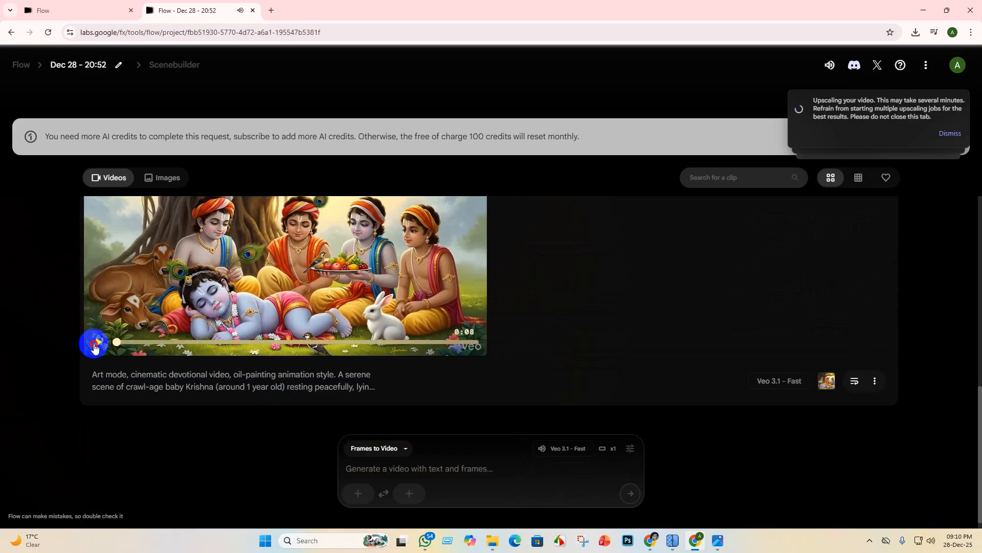
pyautogui.scroll(-3, 120, 339)
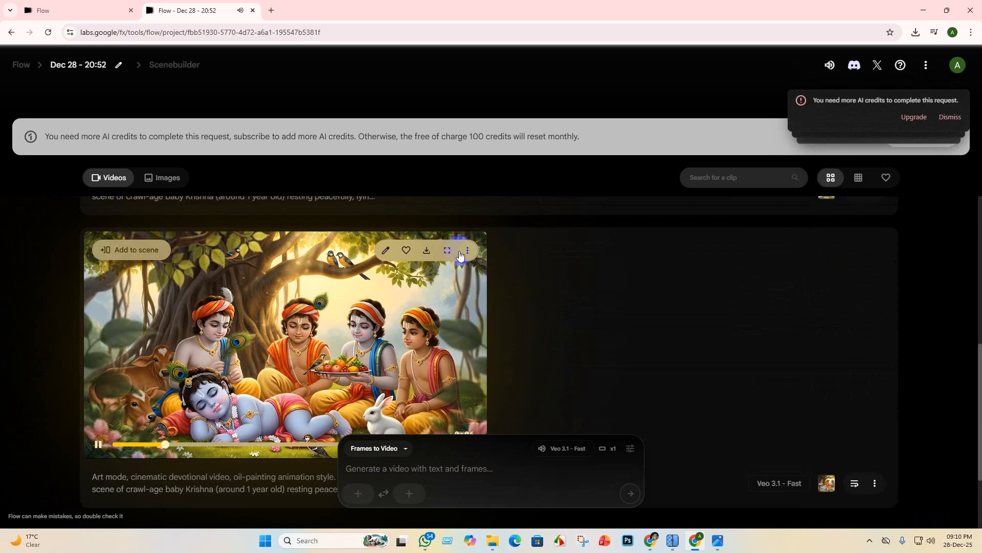
pyautogui.click(446, 256)
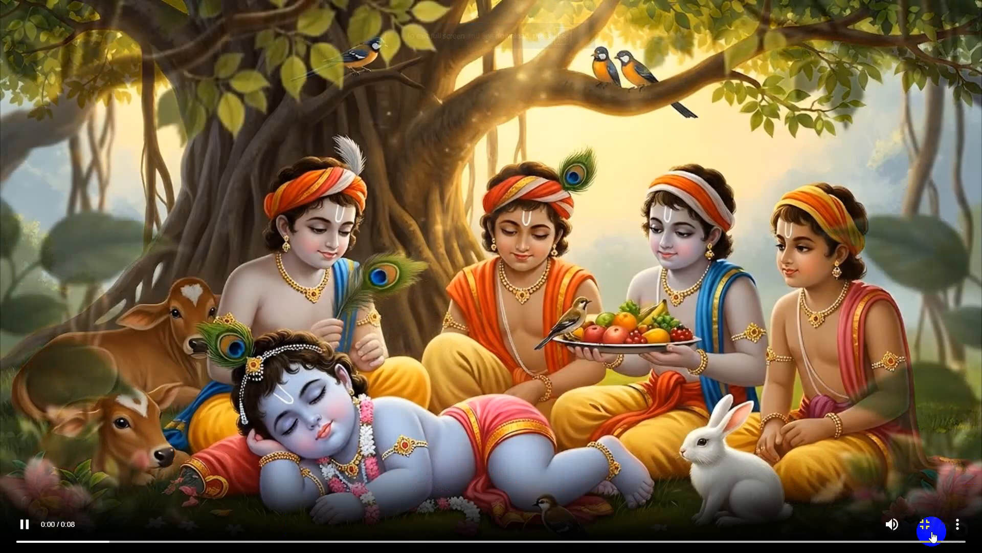
pyautogui.click(930, 527)
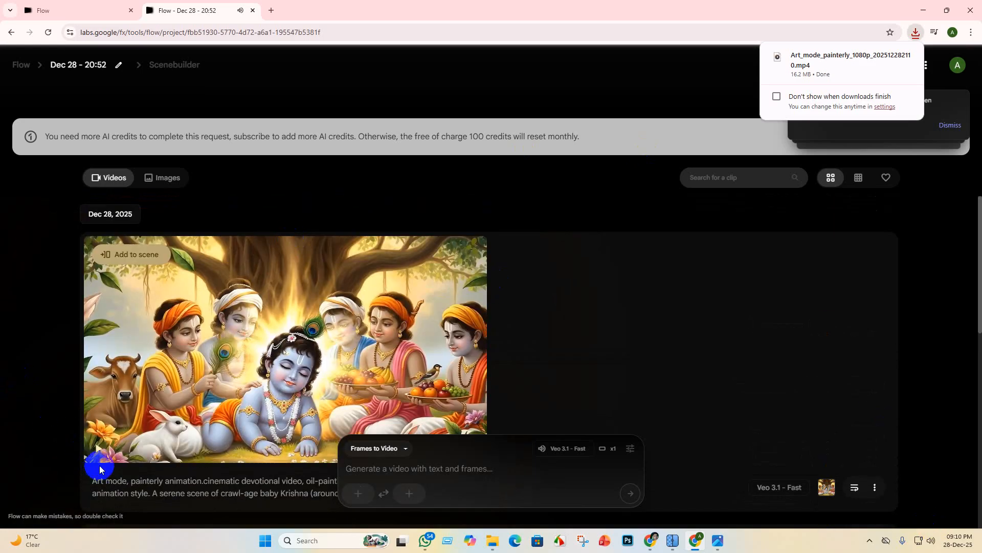
pyautogui.moveTo(838, 80)
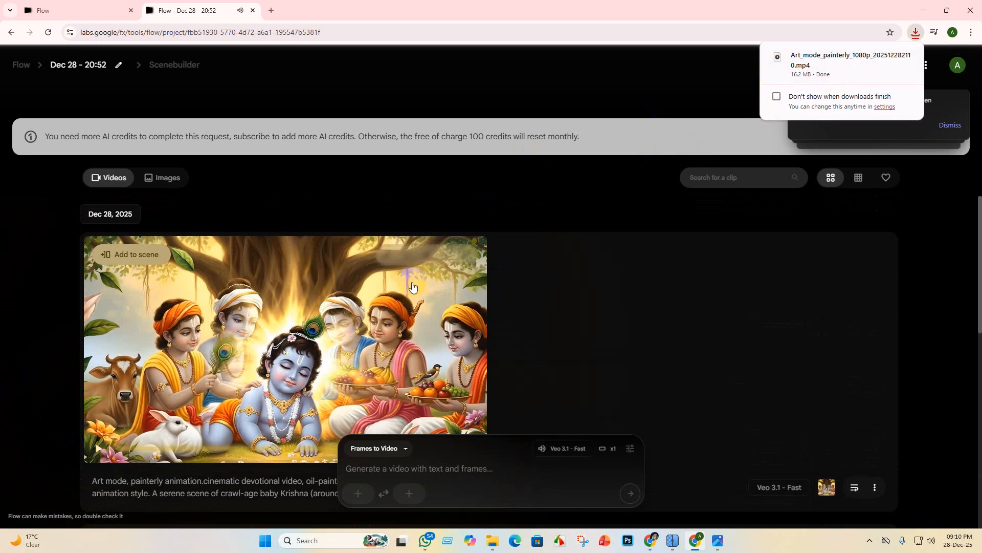
pyautogui.scroll(-10, 95, 457)
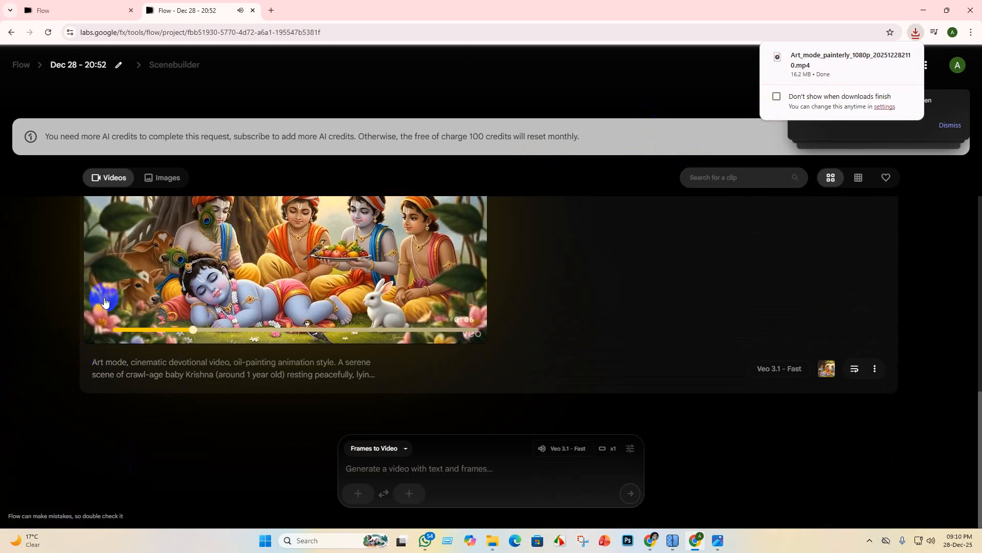
pyautogui.click(97, 330)
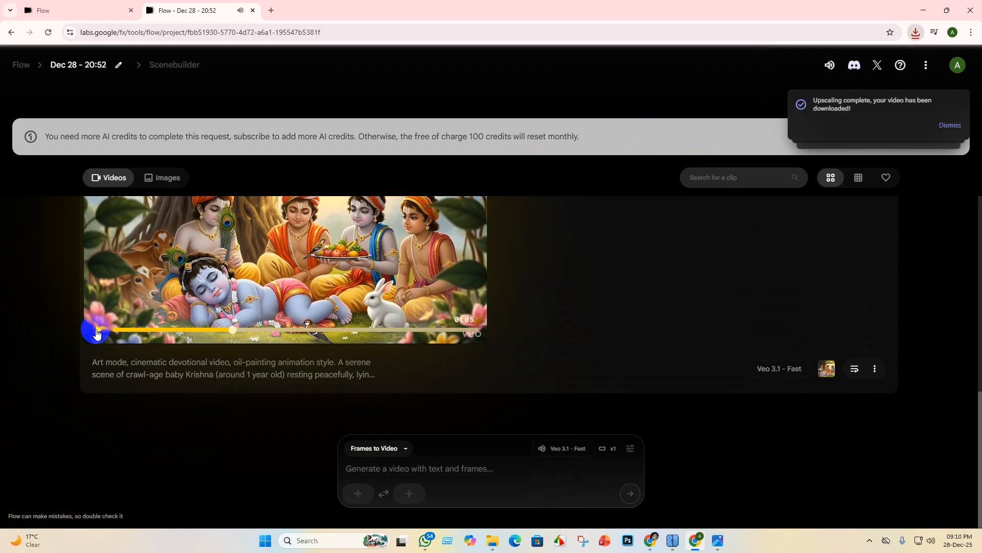
pyautogui.moveTo(979, 407); pyautogui.dragTo(977, 207)
pyautogui.moveTo(894, 118)
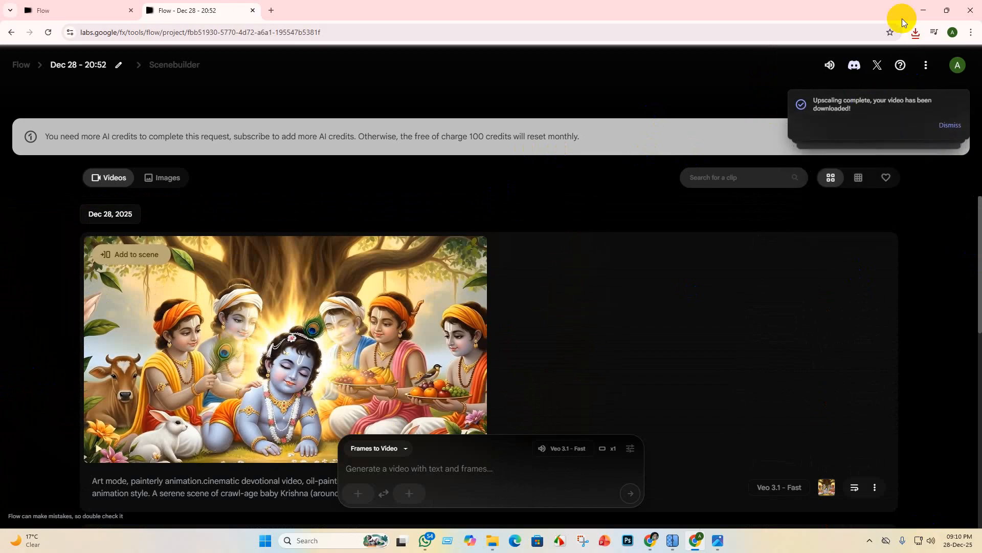
pyautogui.click(916, 33)
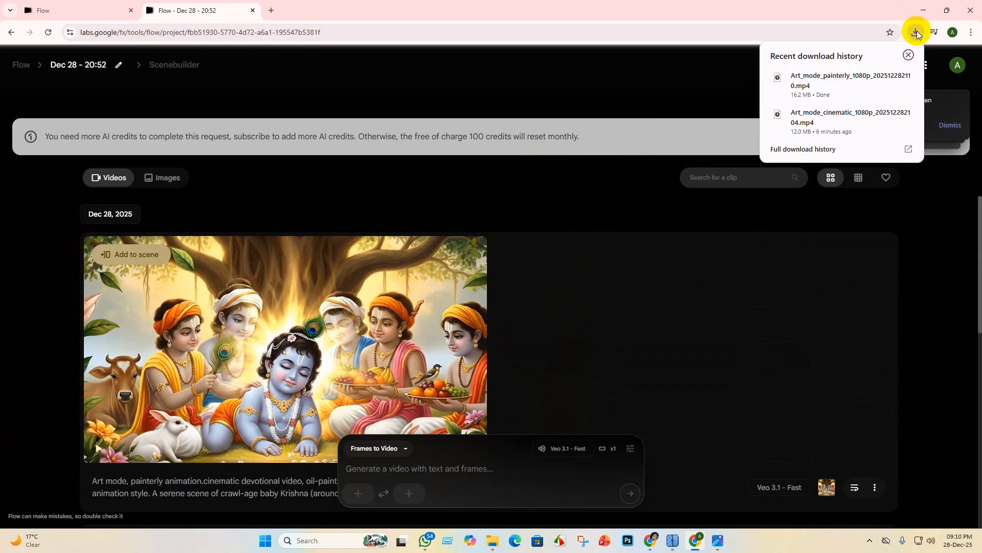
pyautogui.click(888, 79)
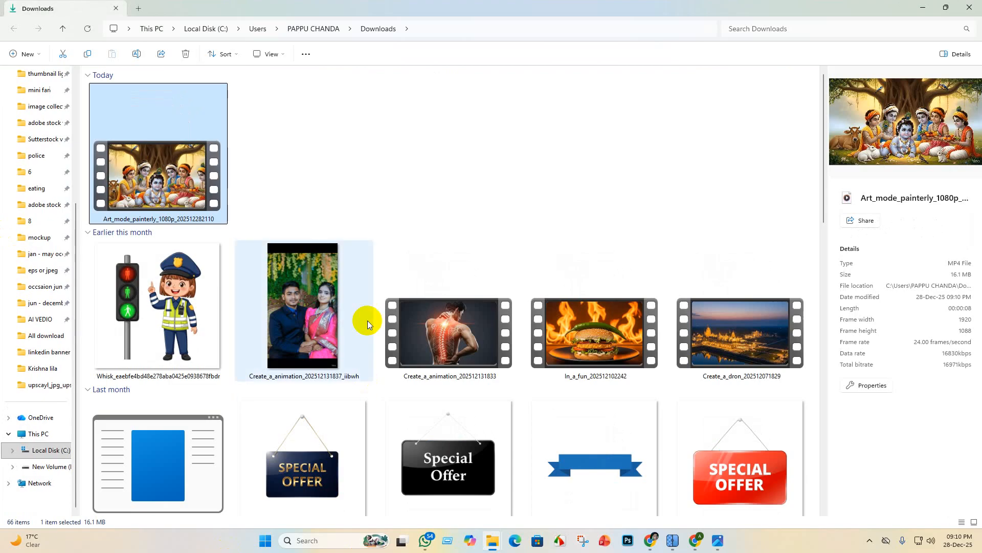
pyautogui.click(65, 53)
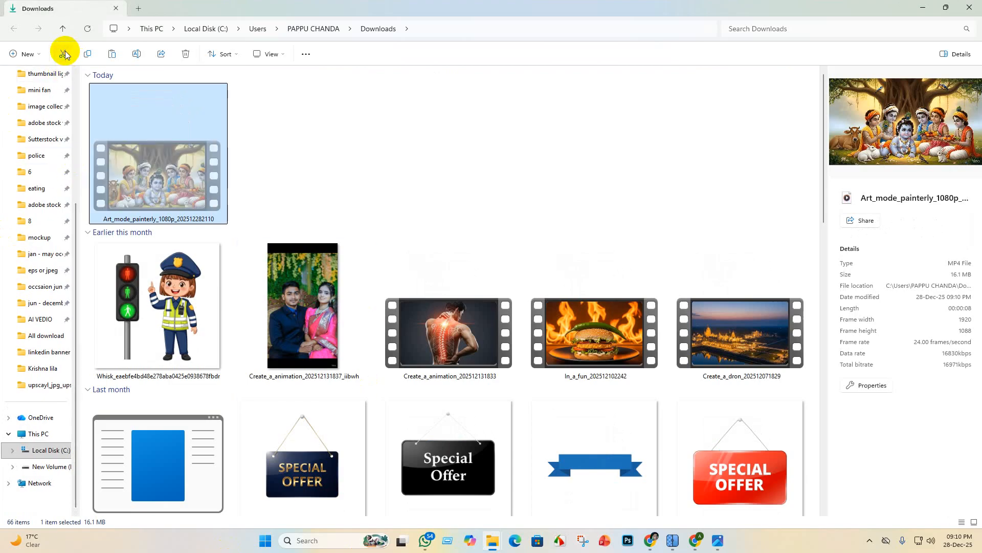
pyautogui.click(42, 368)
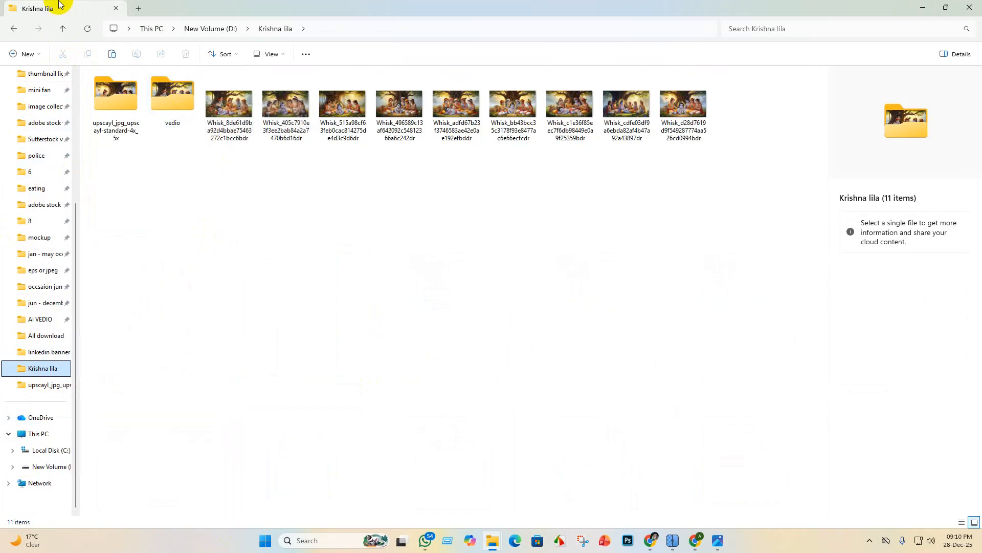
pyautogui.moveTo(199, 107)
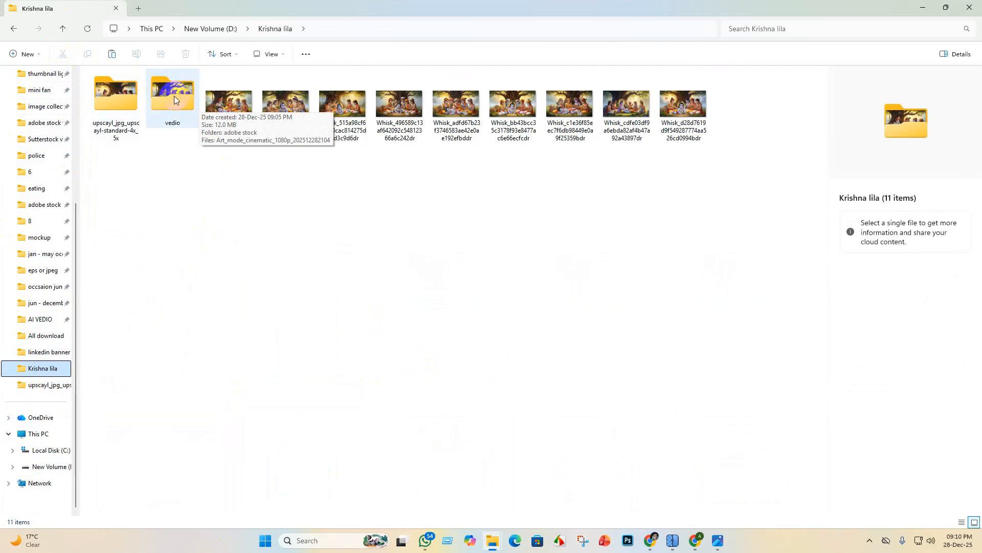
pyautogui.doubleClick(175, 94)
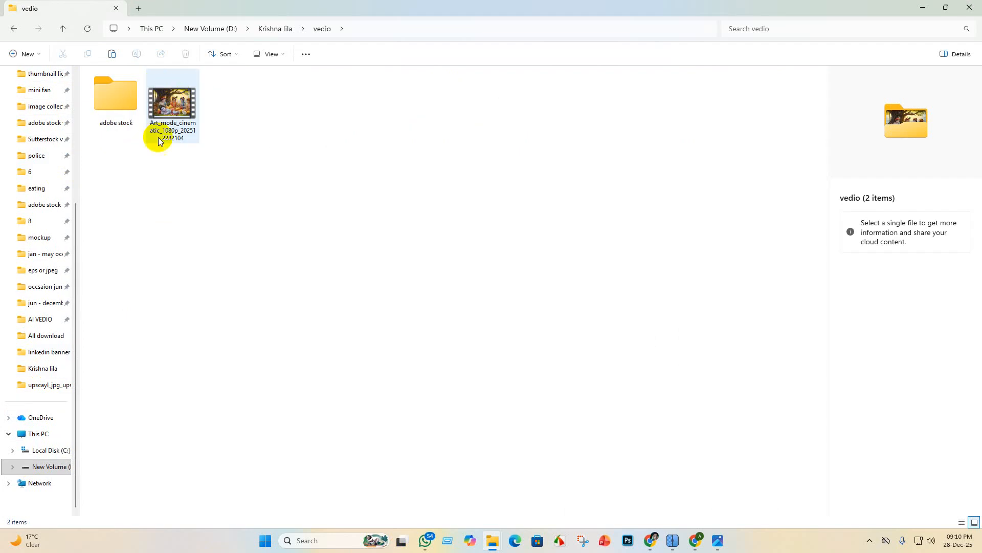
pyautogui.click(113, 53)
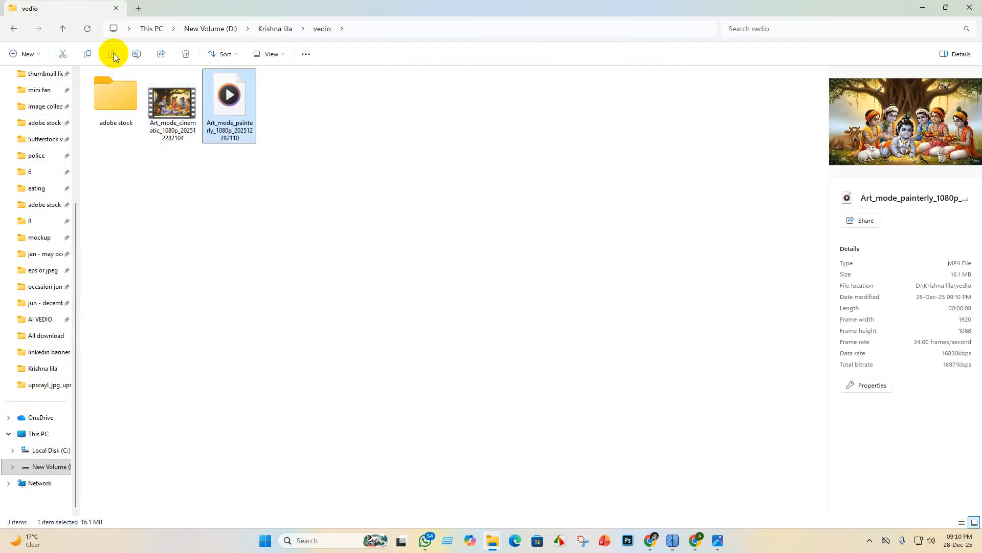
# Clear the open windows from the desktop, launch CapCut, dismiss its Pro trial offer, and create a new project.
pyautogui.moveTo(425, 544)
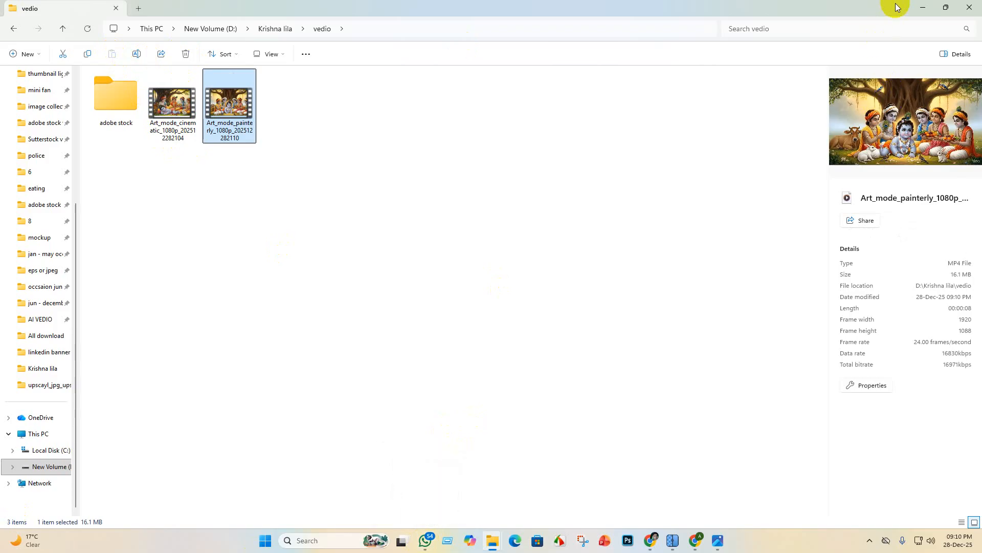
pyautogui.click(924, 7)
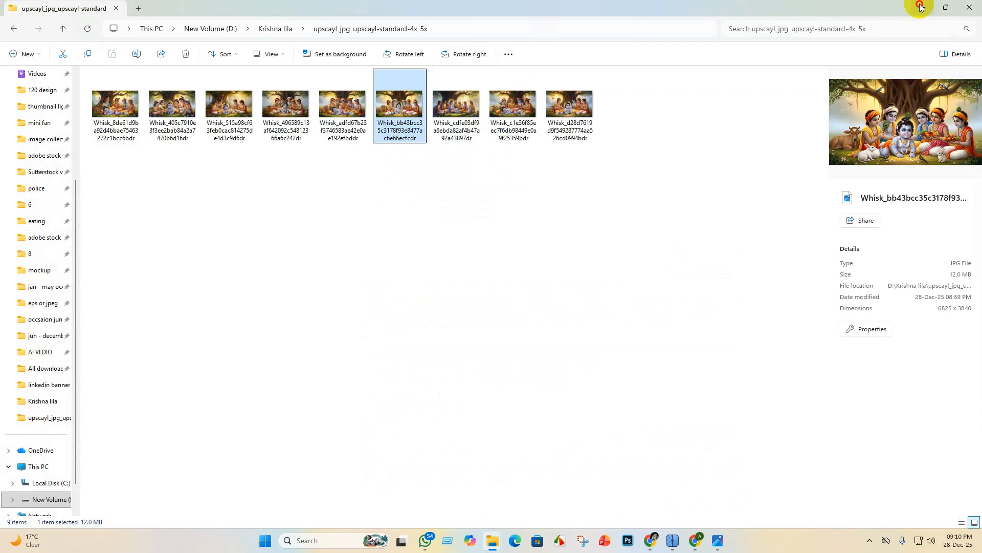
pyautogui.click(920, 6)
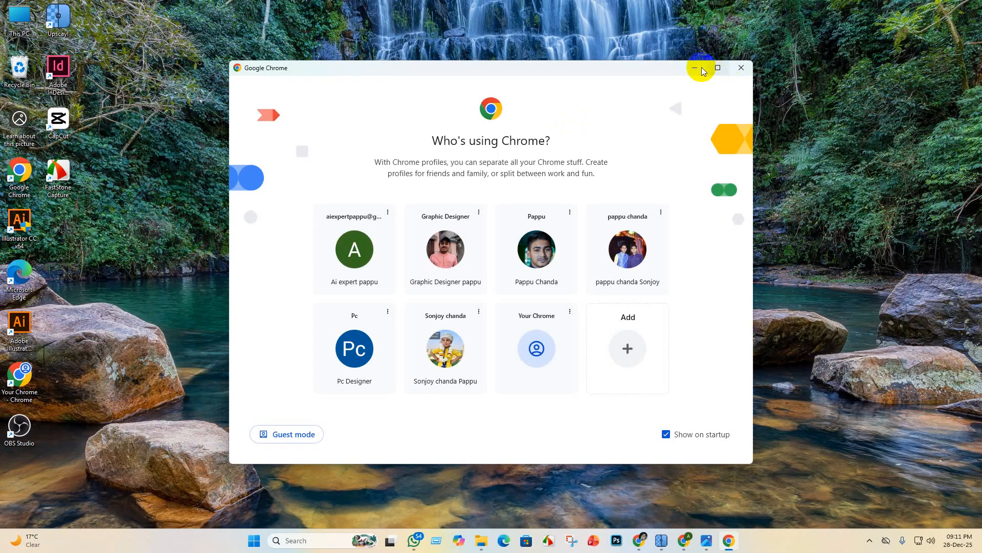
pyautogui.click(696, 67)
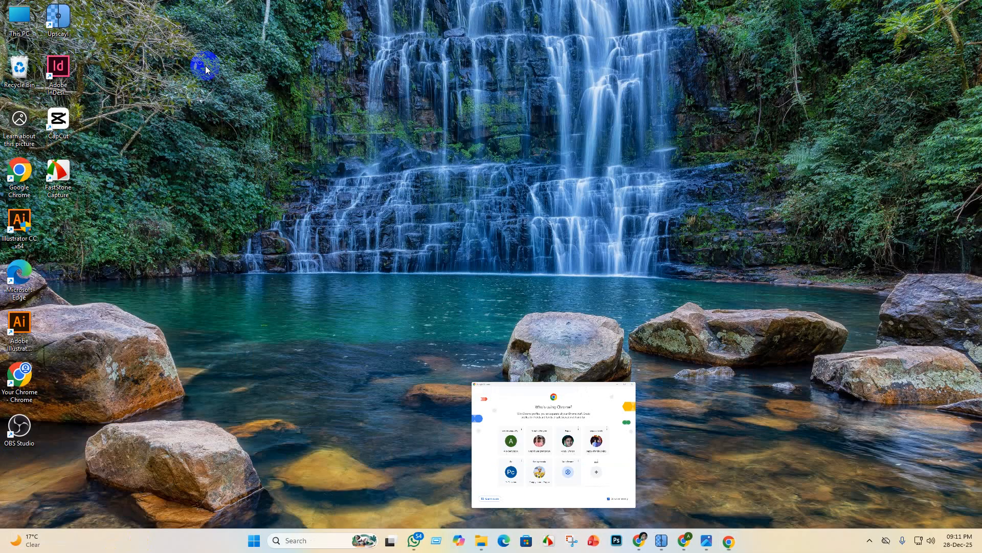
pyautogui.doubleClick(60, 118)
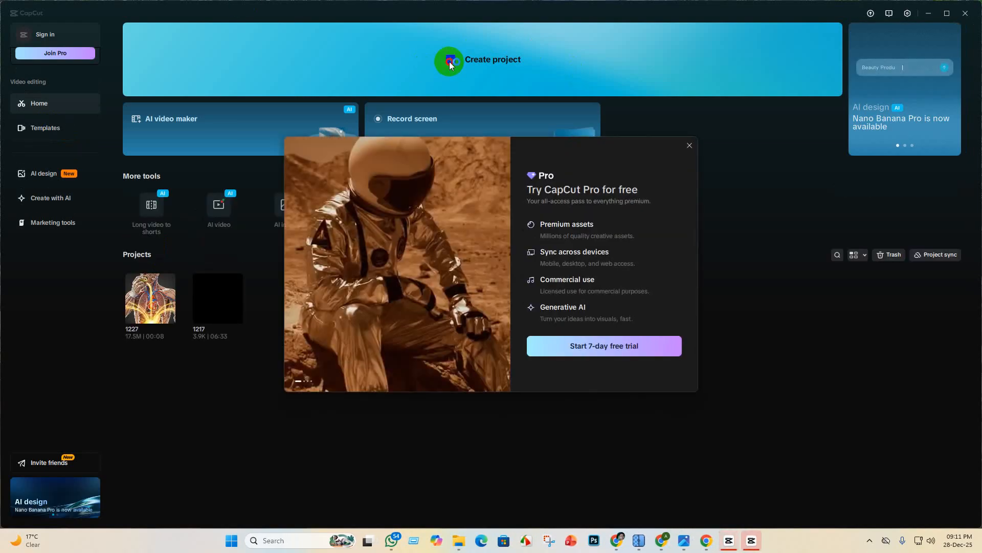
pyautogui.click(688, 144)
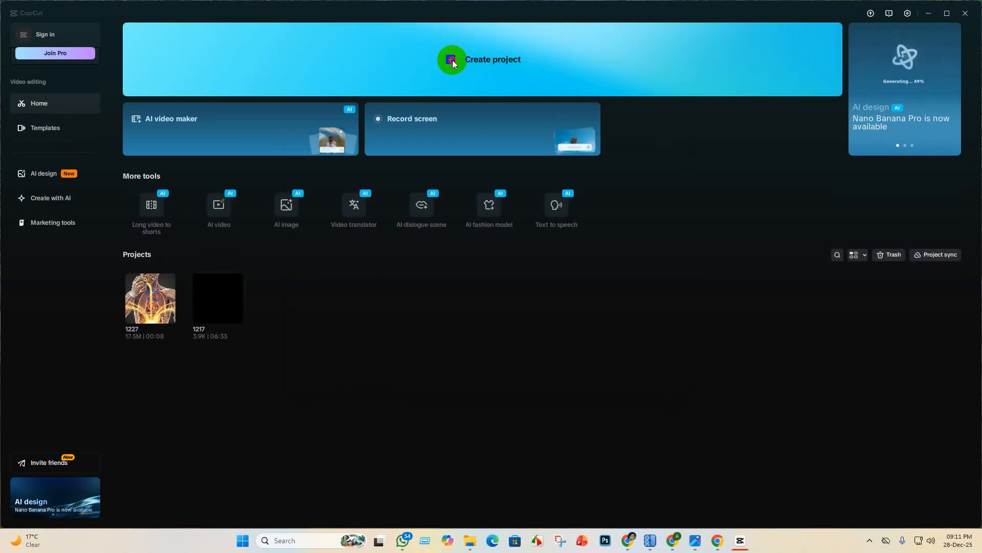
pyautogui.click(453, 61)
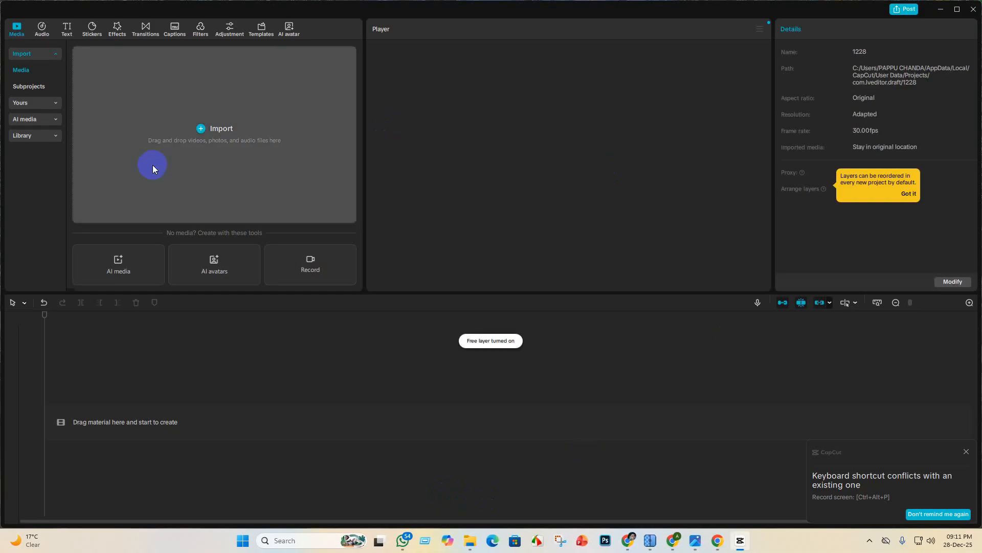
pyautogui.click(206, 132)
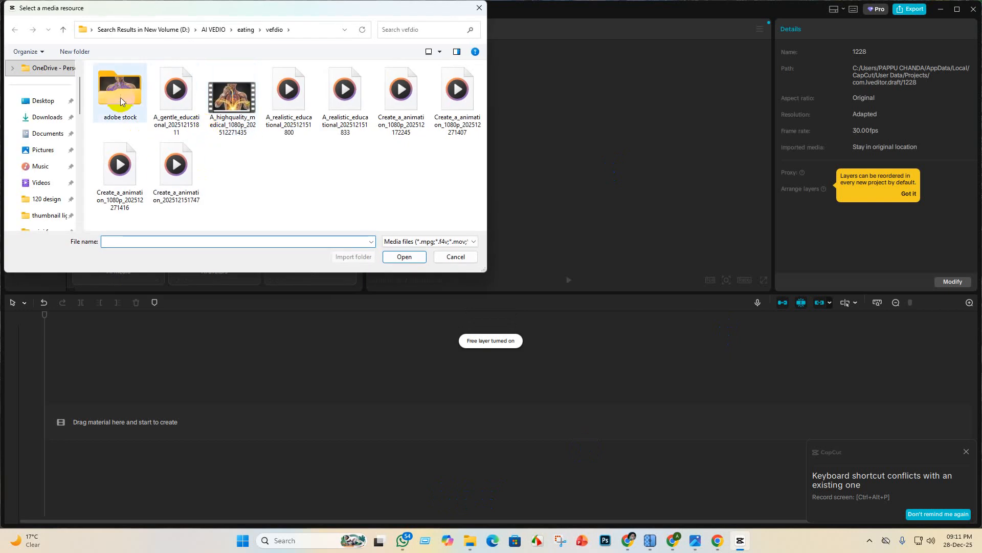
pyautogui.scroll(-6, 46, 179)
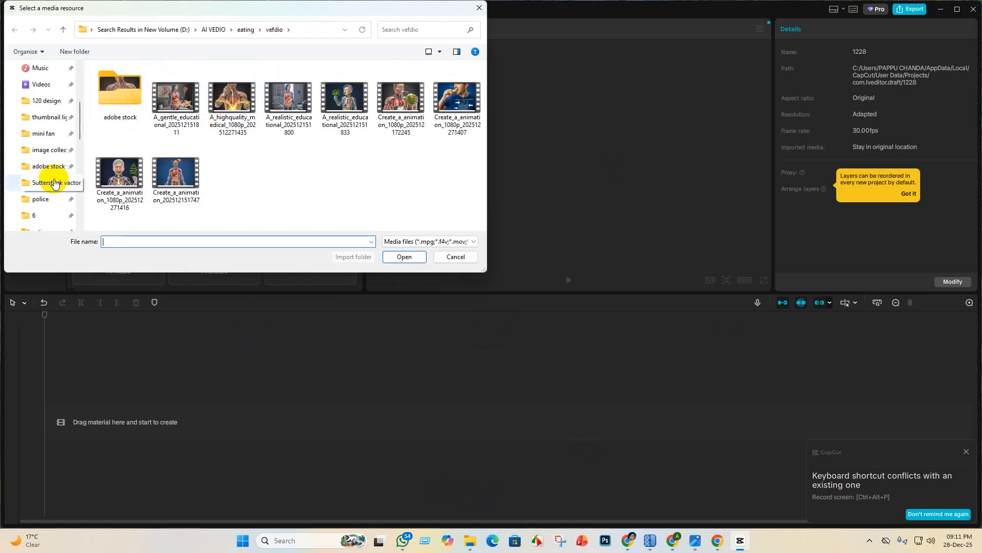
pyautogui.scroll(-3, 51, 169)
pyautogui.scroll(5, 48, 179)
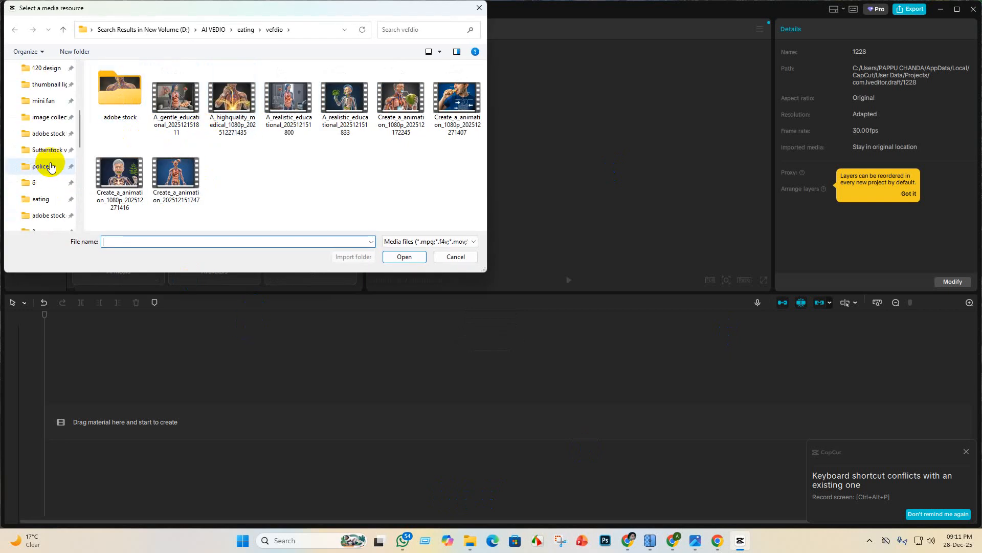
pyautogui.scroll(-4, 53, 174)
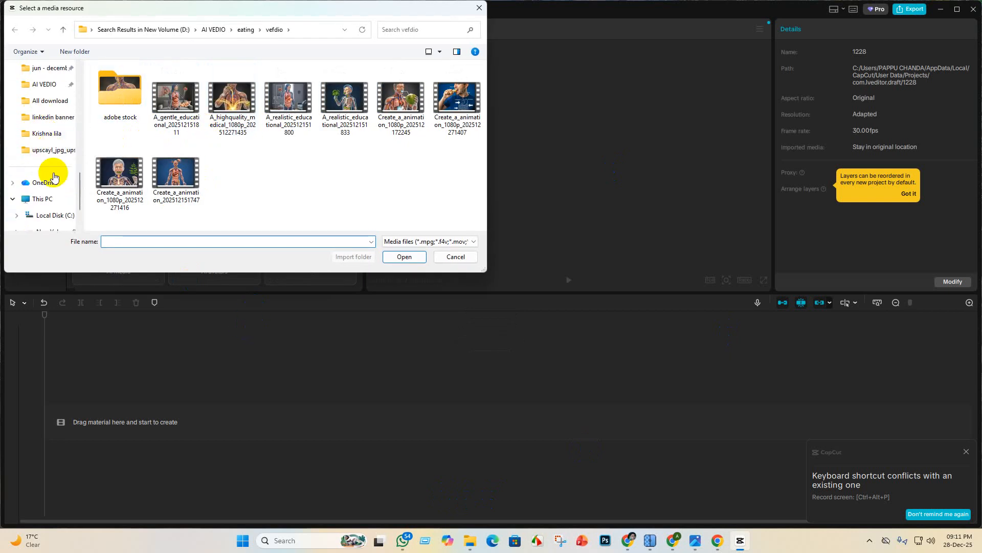
pyautogui.click(47, 135)
pyautogui.doubleClick(178, 86)
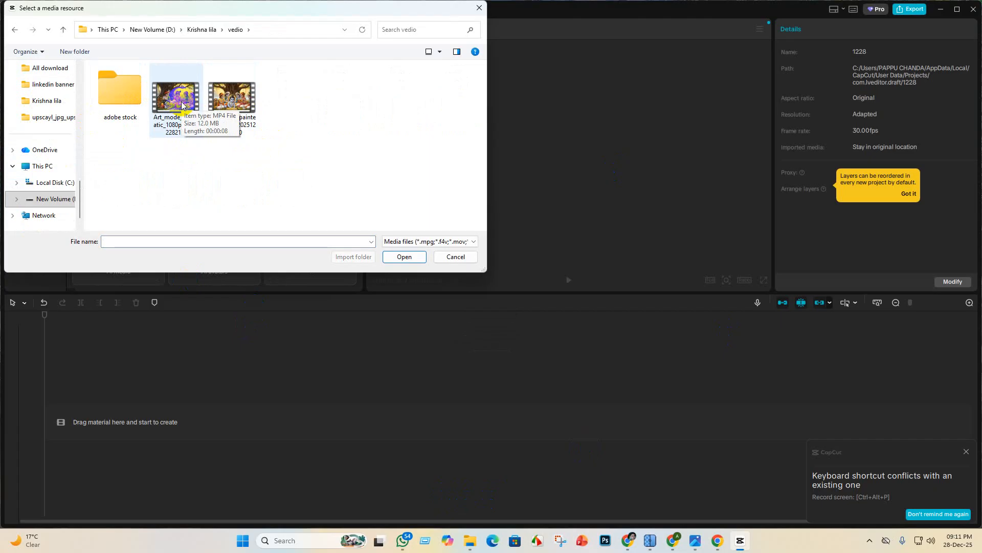
pyautogui.click(179, 106)
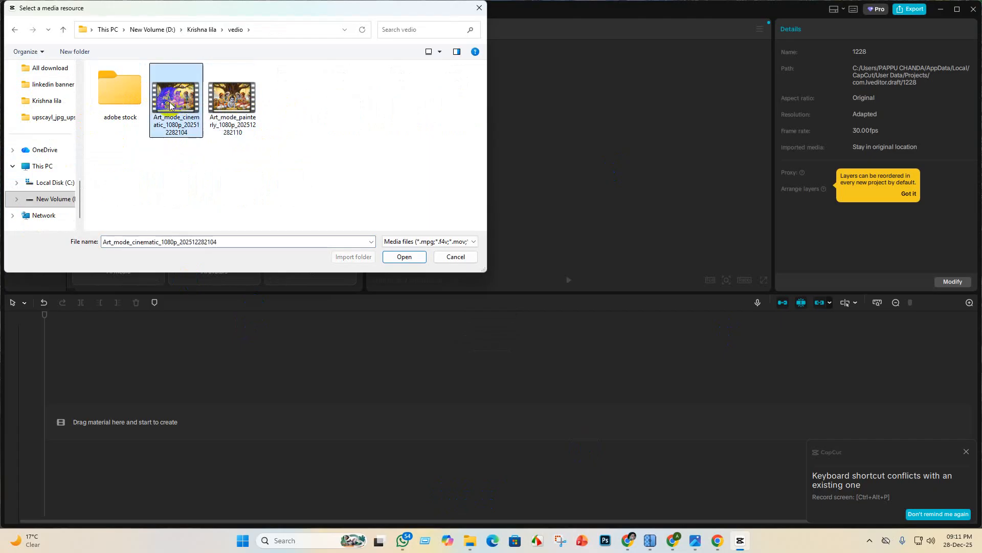
pyautogui.click(402, 258)
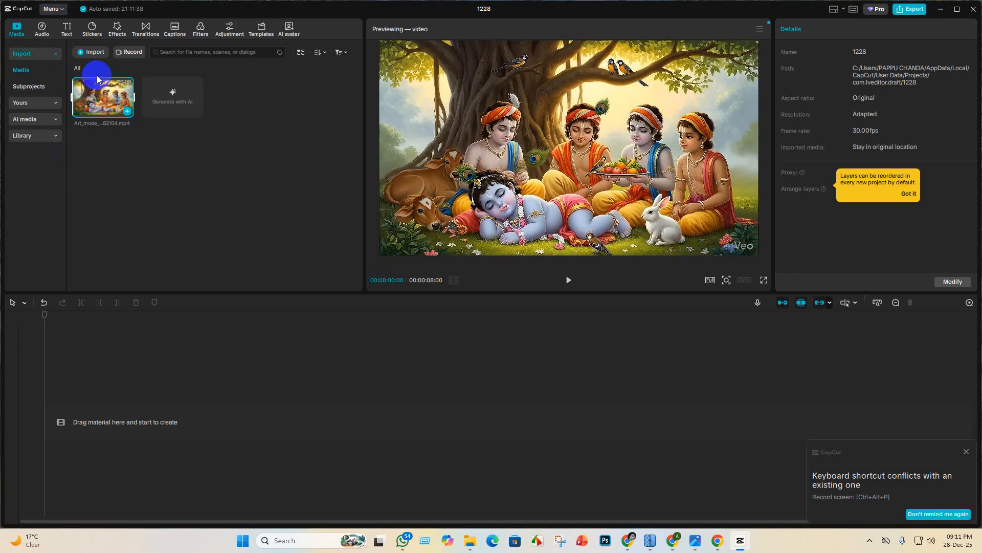
pyautogui.click(93, 53)
pyautogui.click(232, 100)
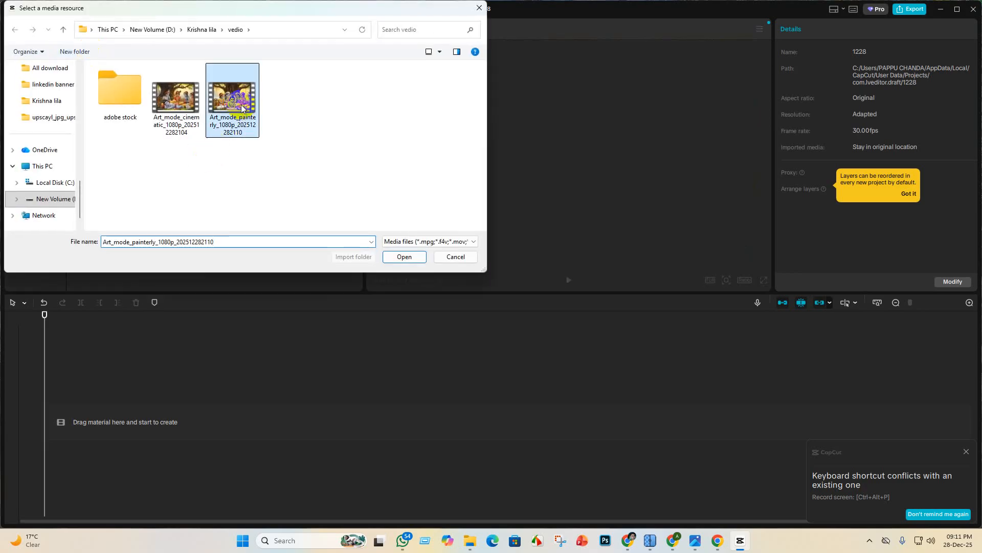
pyautogui.click(413, 255)
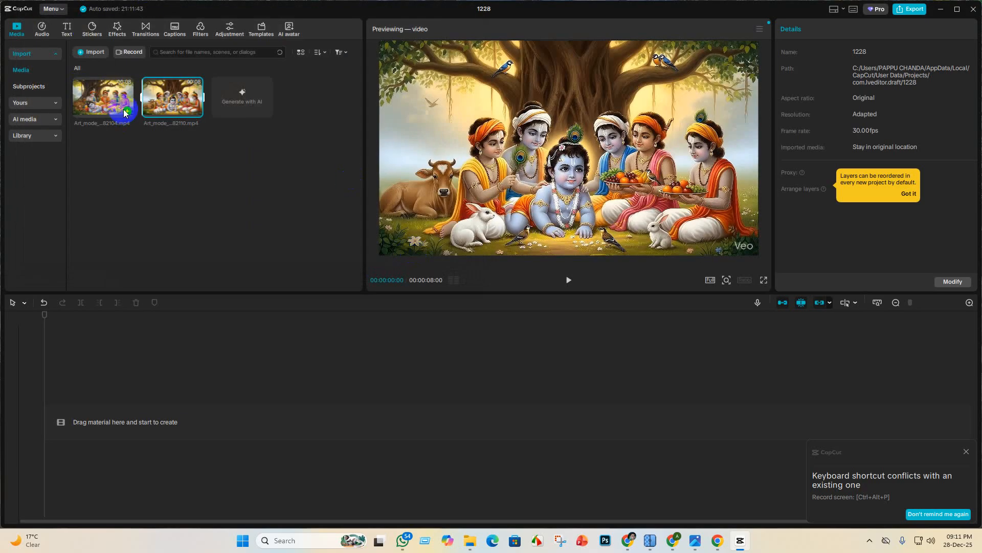
# Place the sleeping Krishna clip on the timeline and strip its sound by extracting and deleting the audio and muting the track.
pyautogui.moveTo(127, 111); pyautogui.dragTo(225, 430)
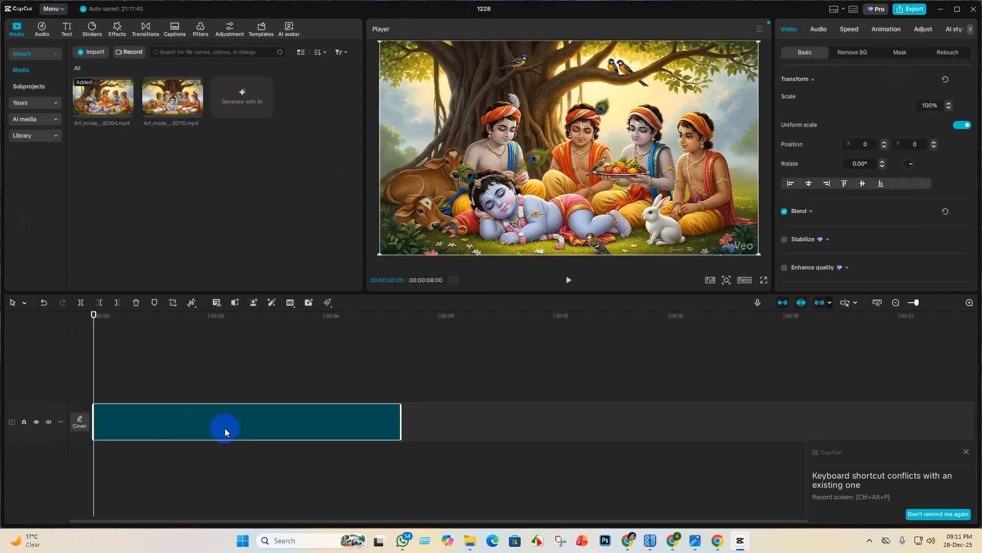
pyautogui.rightClick(224, 433)
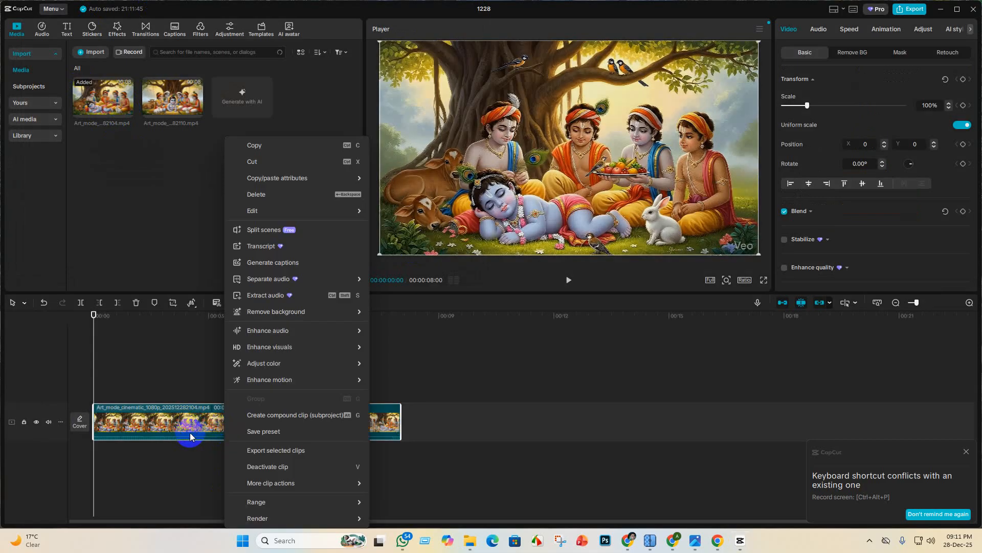
pyautogui.click(279, 295)
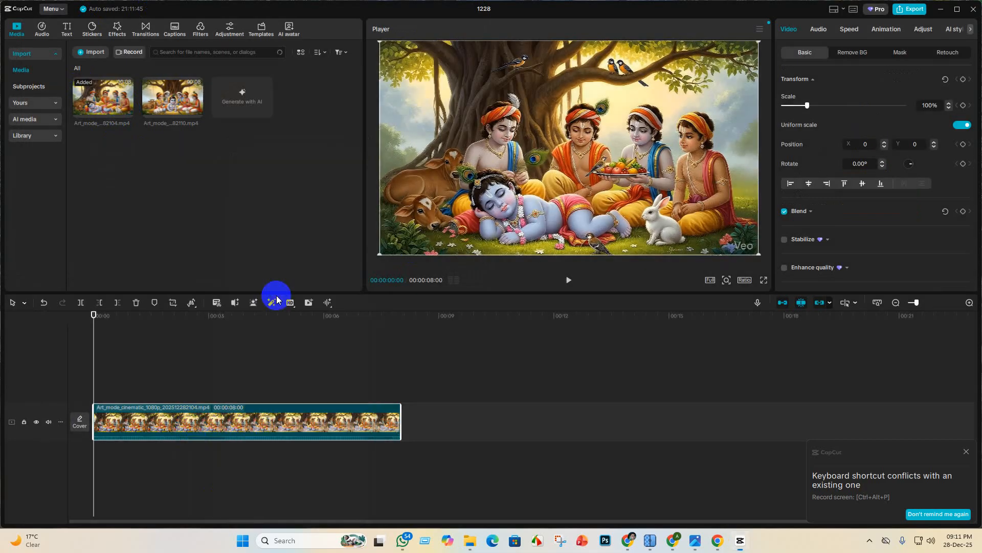
pyautogui.click(201, 463)
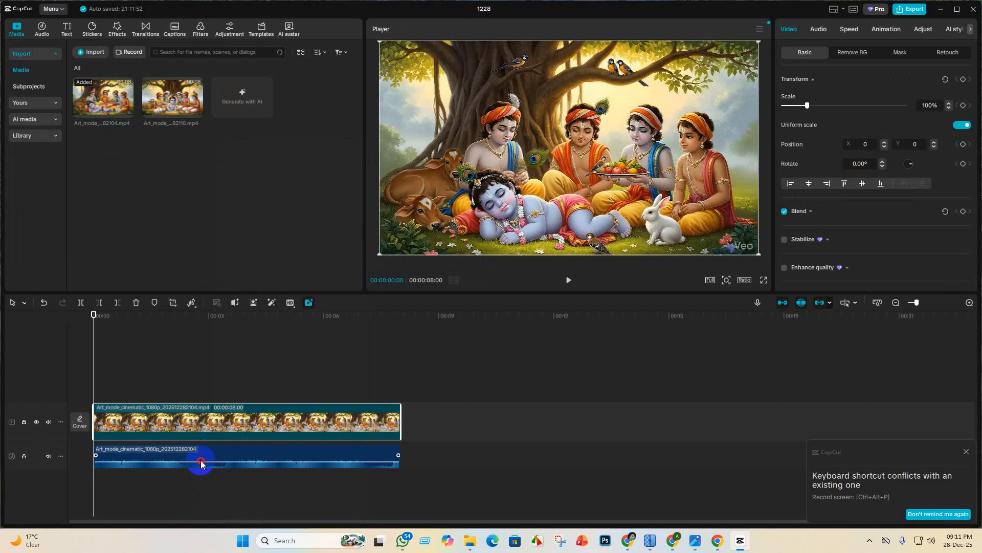
pyautogui.click(137, 304)
pyautogui.click(50, 423)
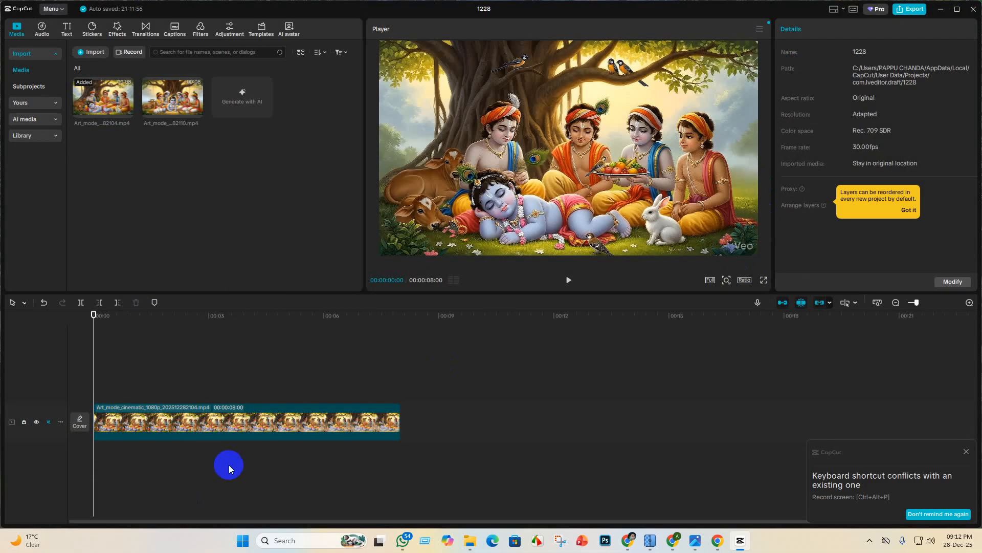
# Scale the sleeping Krishna clip up to 115% so the Veo watermark falls outside the frame.
pyautogui.click(248, 429)
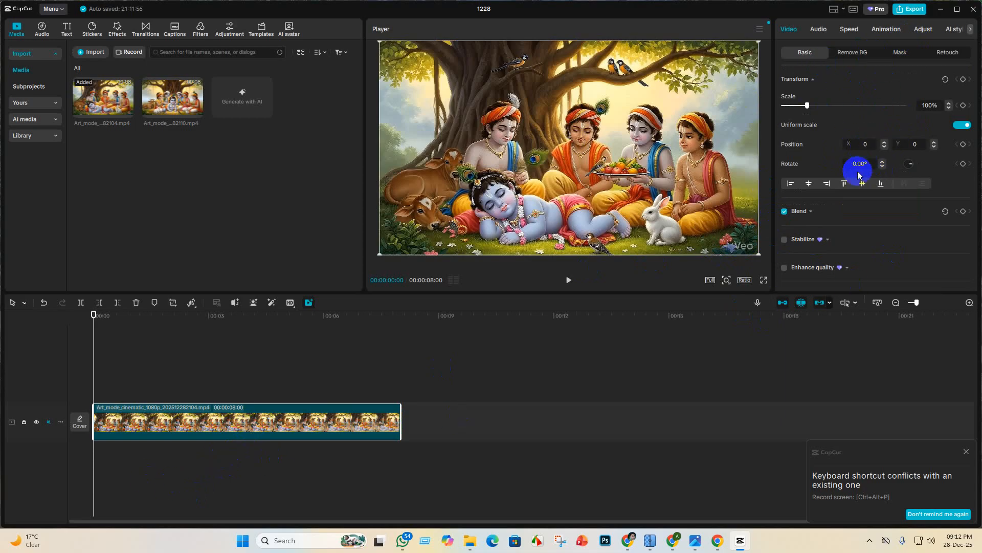
pyautogui.click(280, 481)
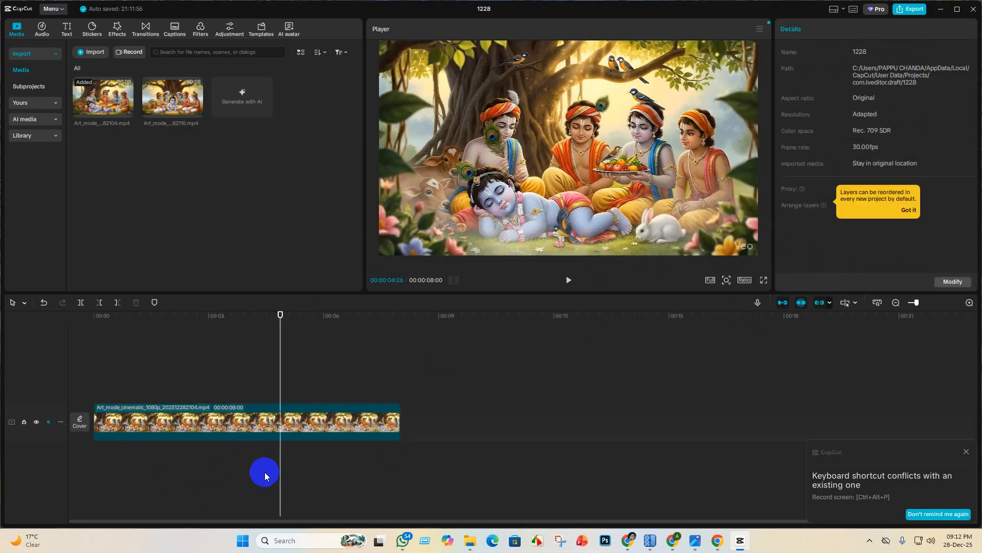
pyautogui.click(264, 421)
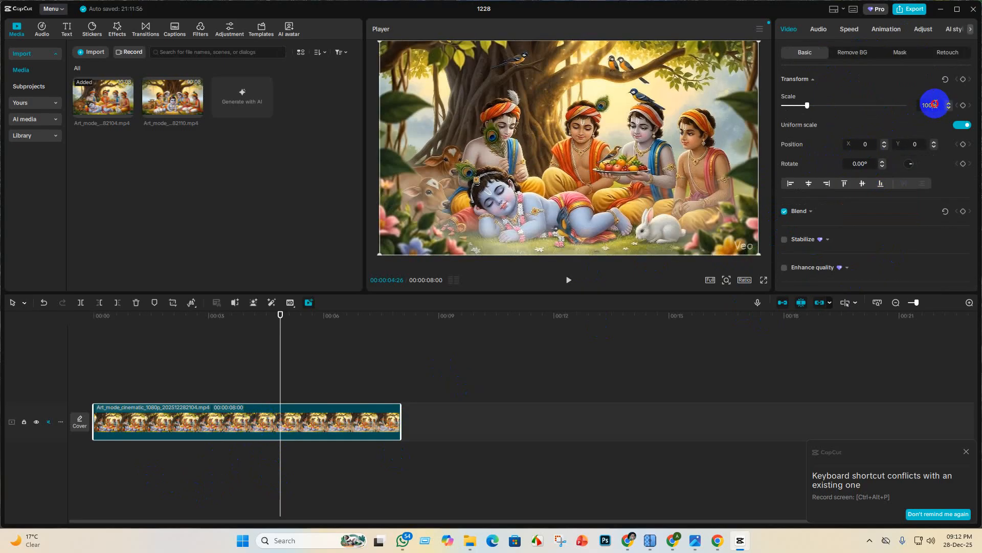
pyautogui.scroll(6, 935, 105)
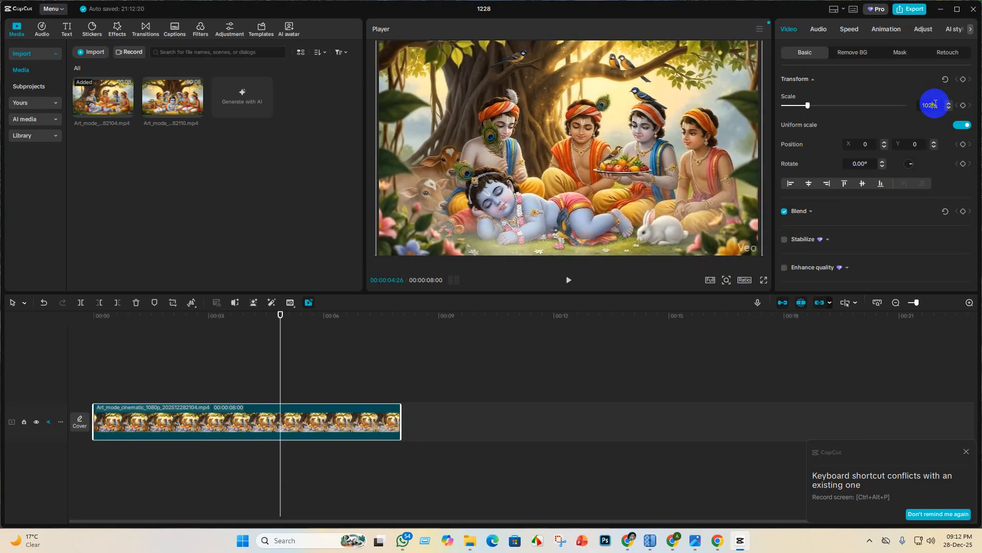
pyautogui.scroll(5, 935, 105)
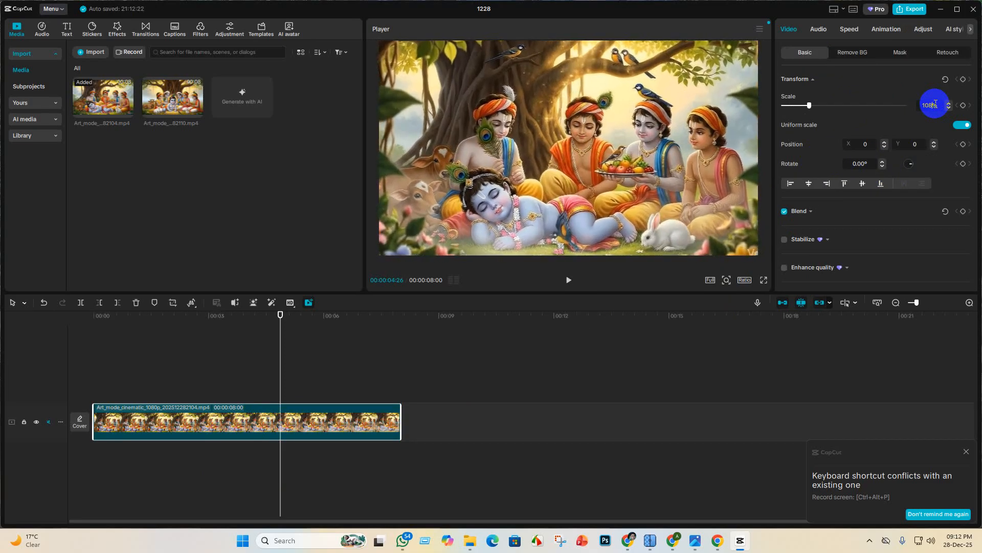
pyautogui.scroll(3, 935, 105)
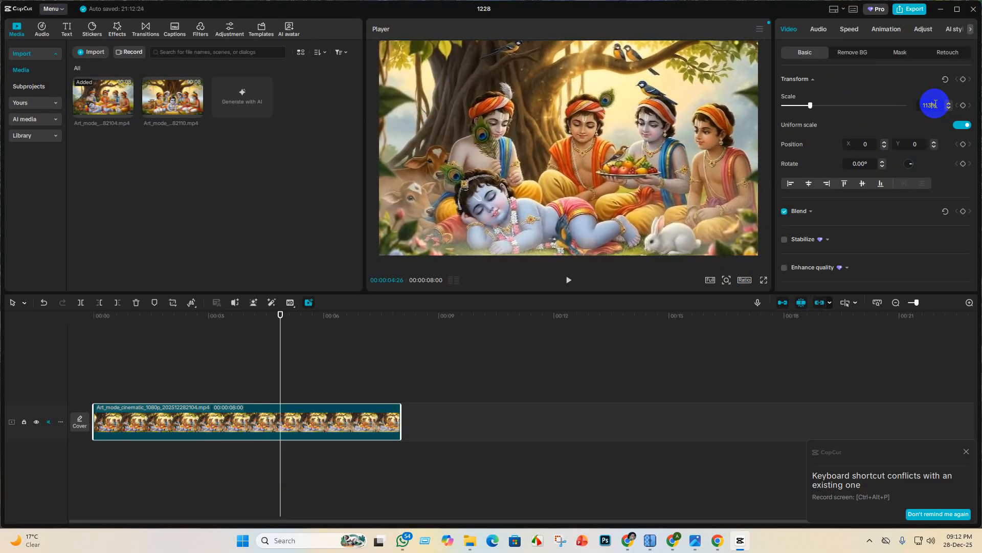
pyautogui.scroll(1, 935, 105)
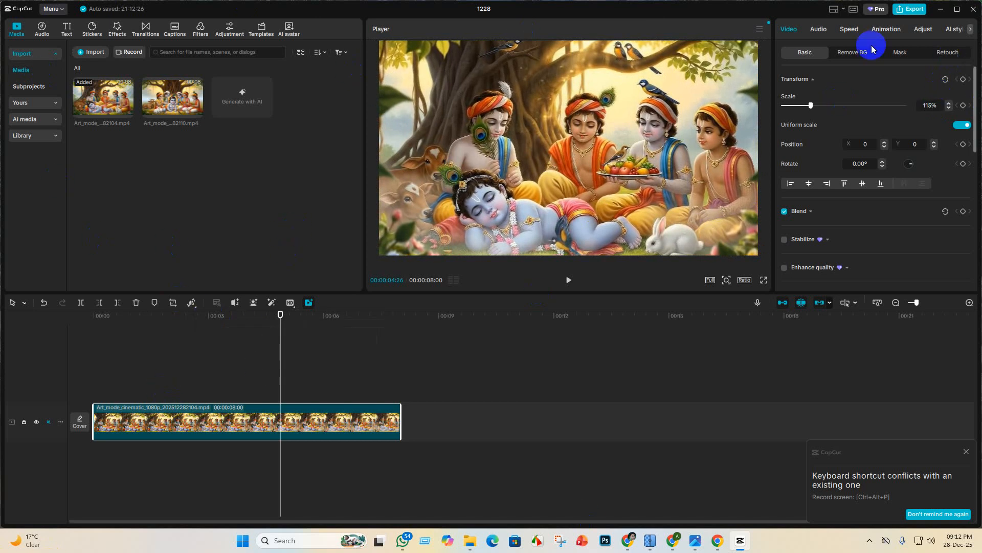
# Export the sleeping Krishna video as 1228 with the frame rate set to 60fps.
pyautogui.click(914, 10)
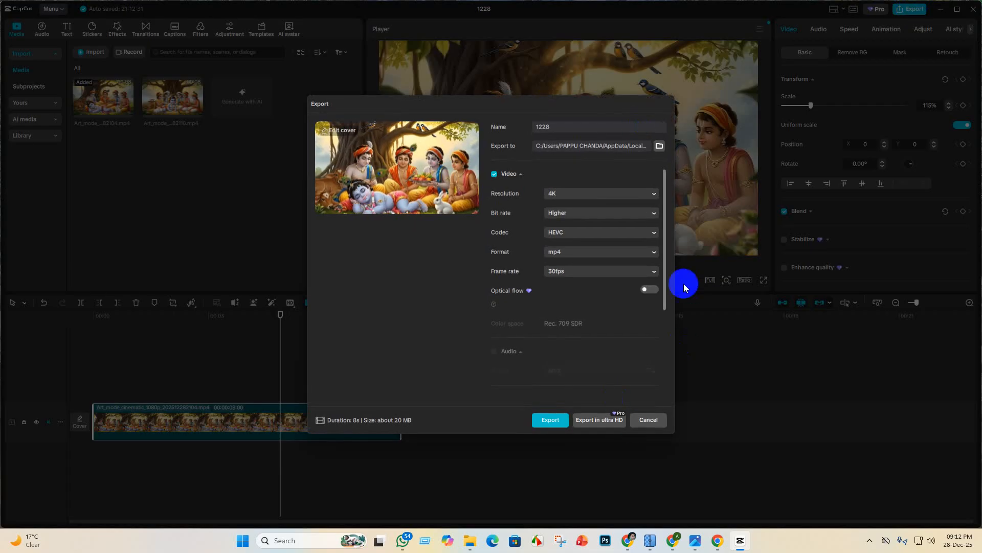
pyautogui.click(655, 273)
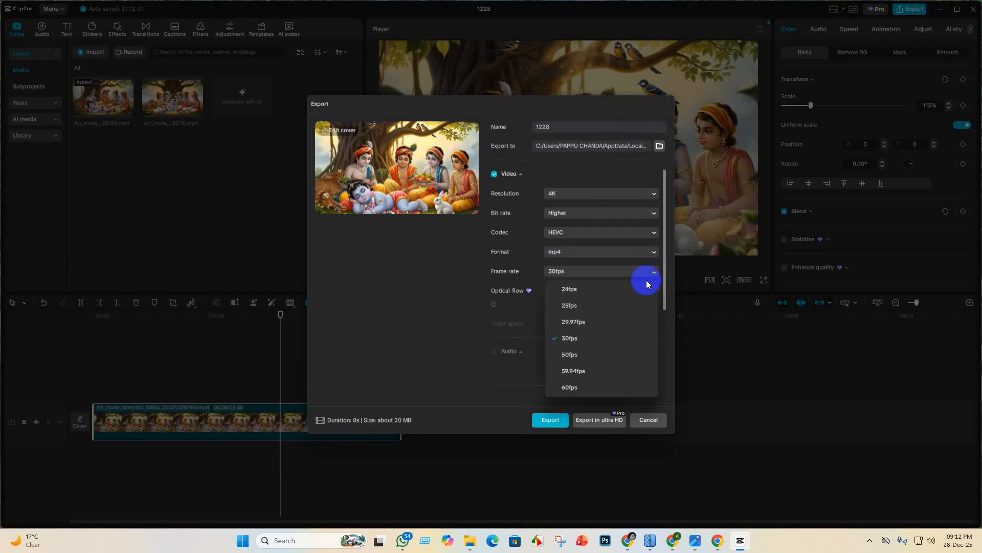
pyautogui.click(592, 391)
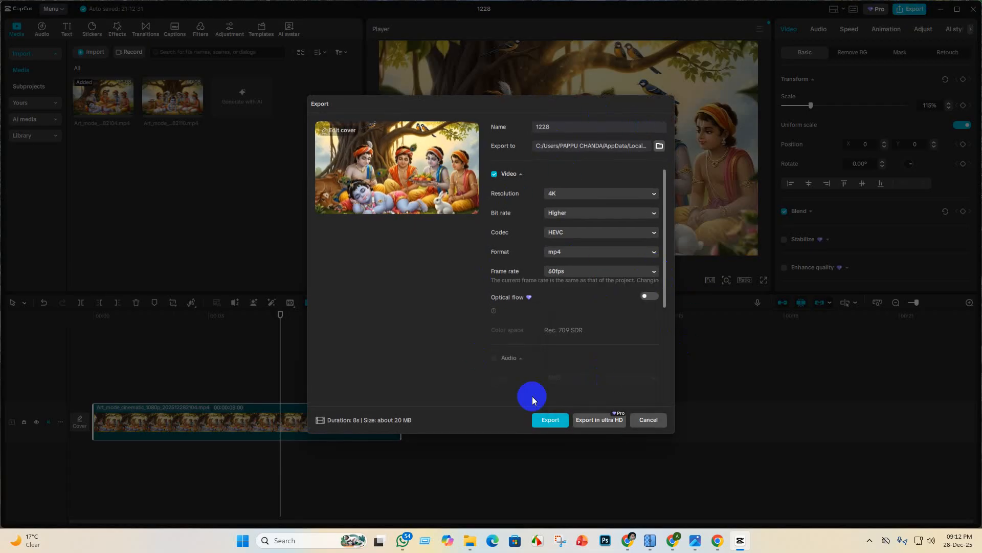
pyautogui.click(550, 419)
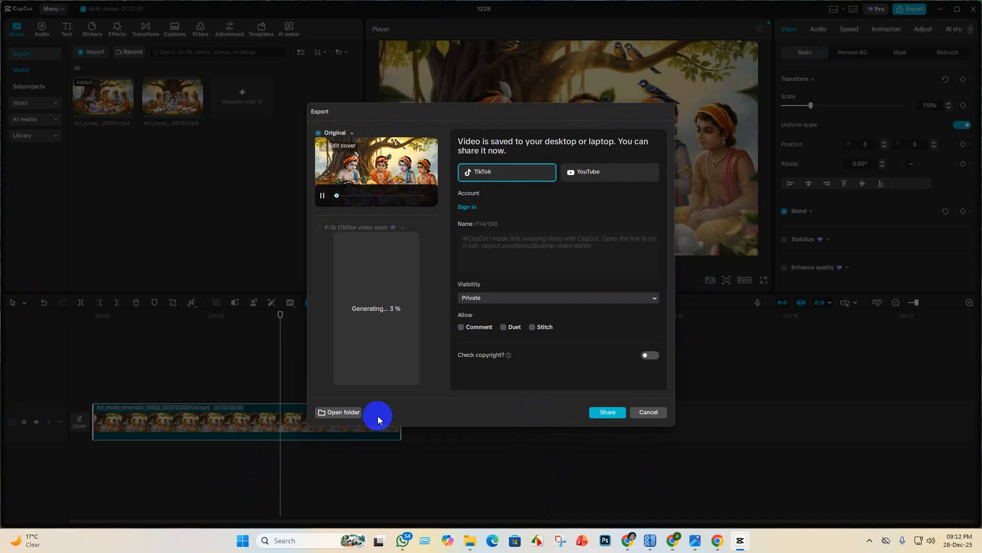
# Copy the exported 1228 video from its output folder into the adobe stock folder inside Krishna lila's vedio folder.
pyautogui.click(348, 418)
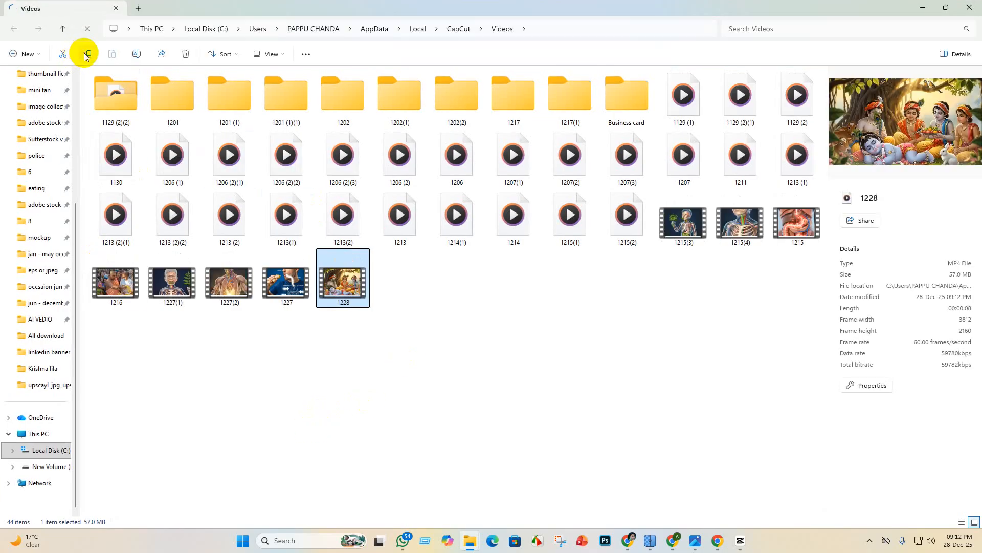
pyautogui.click(90, 58)
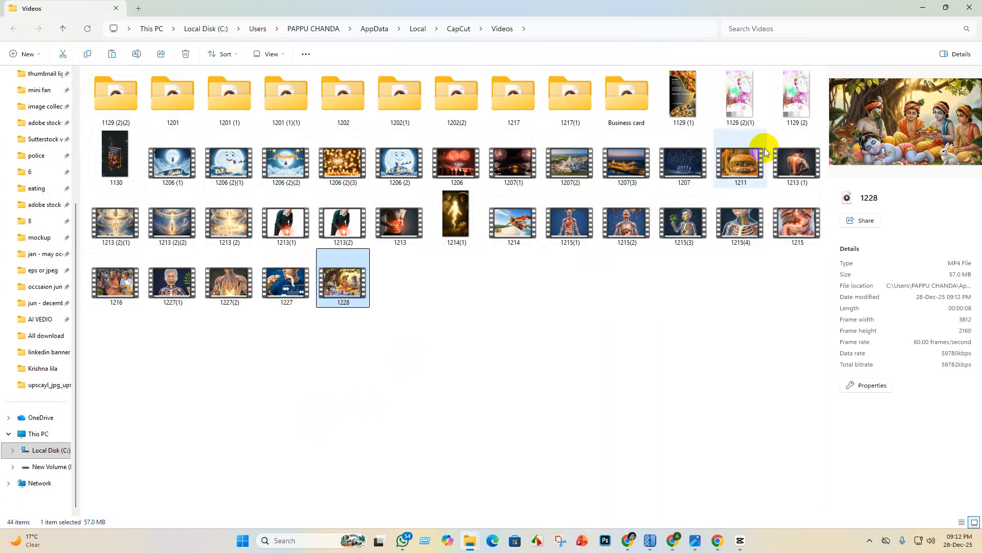
pyautogui.click(58, 368)
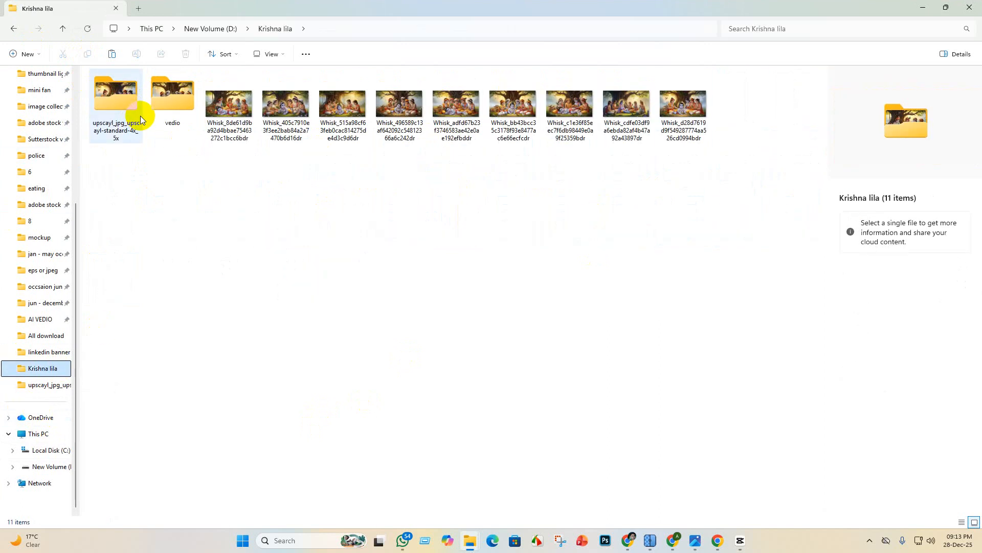
pyautogui.doubleClick(173, 97)
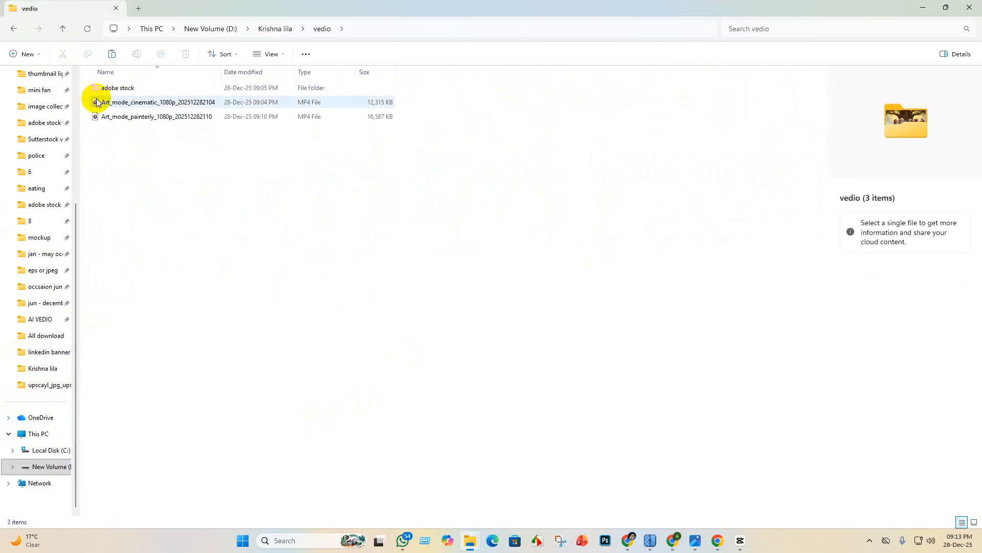
pyautogui.doubleClick(114, 88)
pyautogui.click(113, 56)
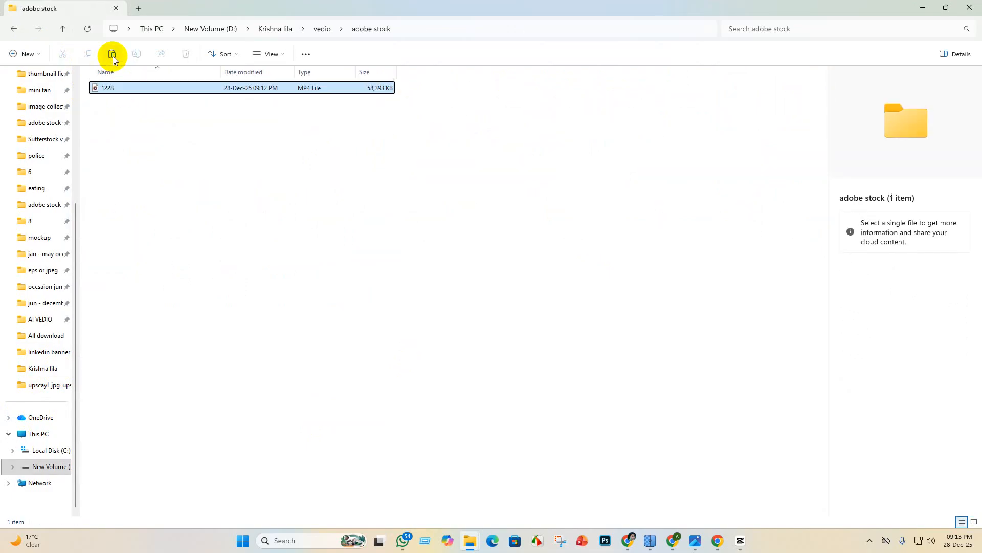
pyautogui.click(741, 540)
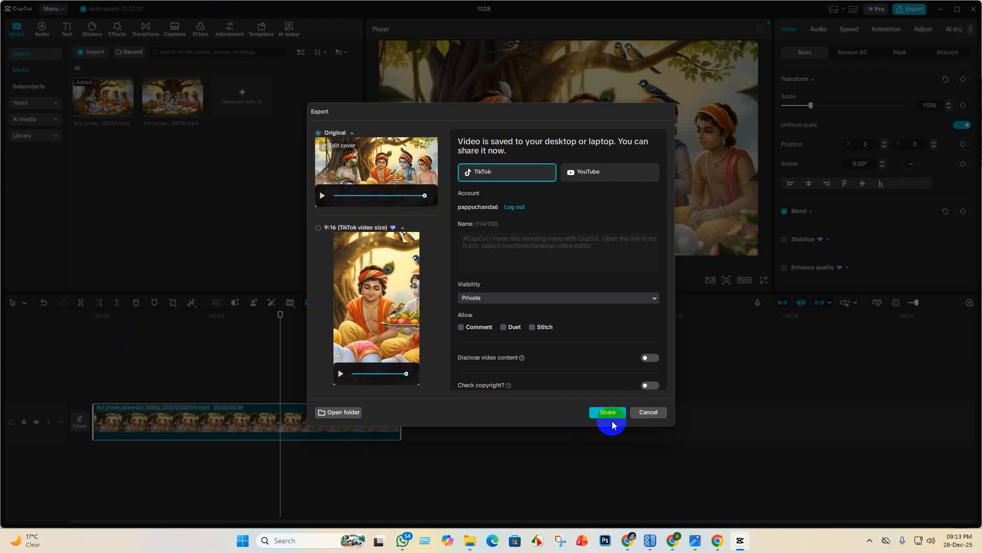
pyautogui.click(648, 412)
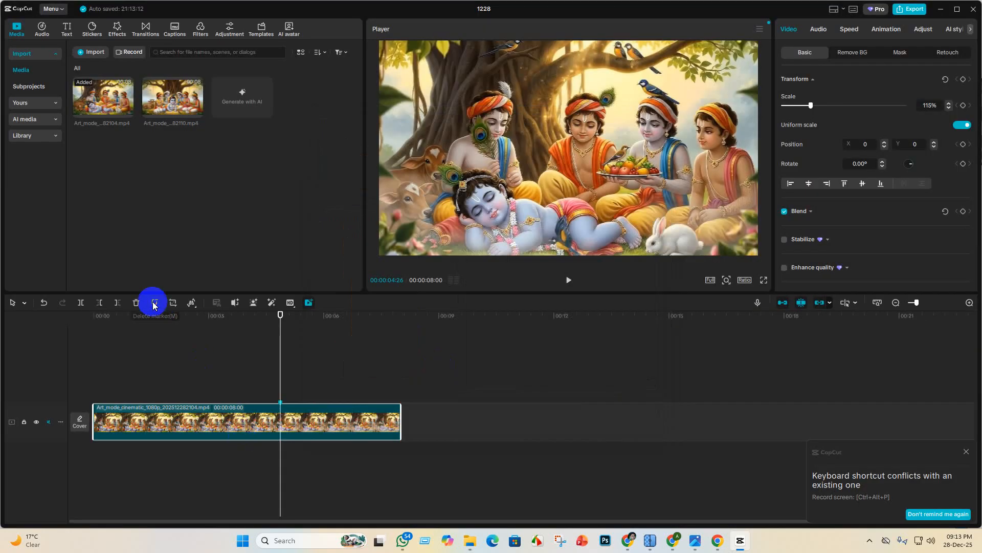
pyautogui.click(136, 303)
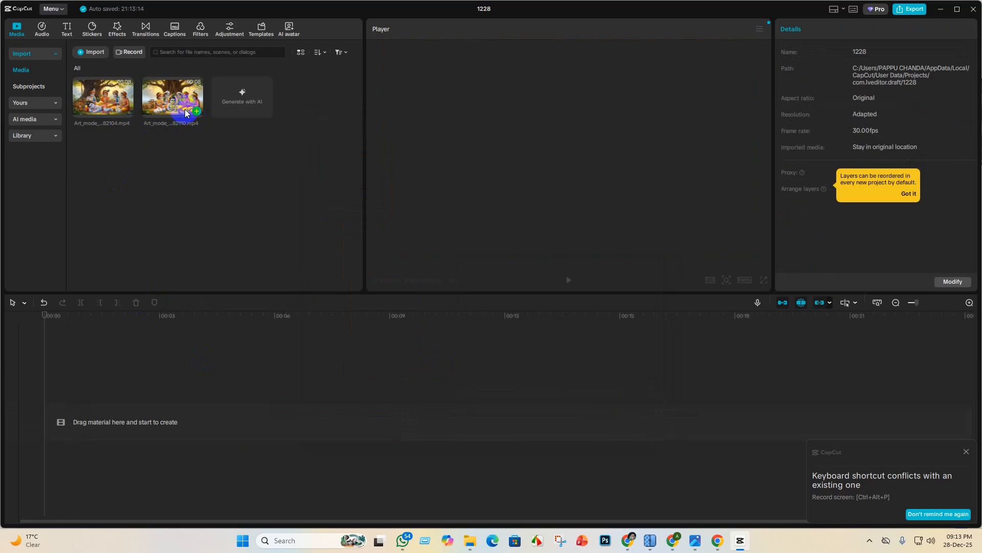
pyautogui.click(198, 111)
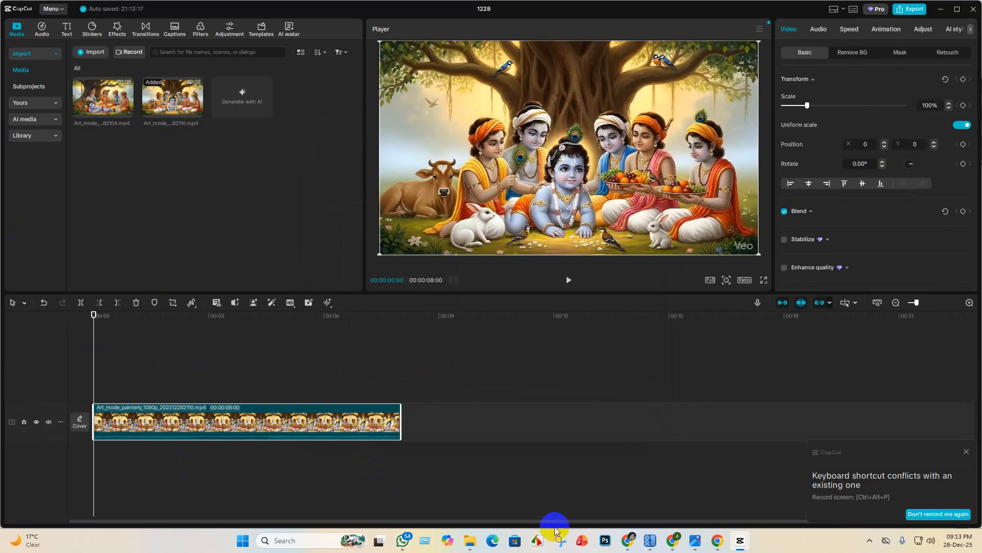
# Check in File Explorer that the adobe stock folder inside vedio holds the copied 1228 video.
pyautogui.click(465, 538)
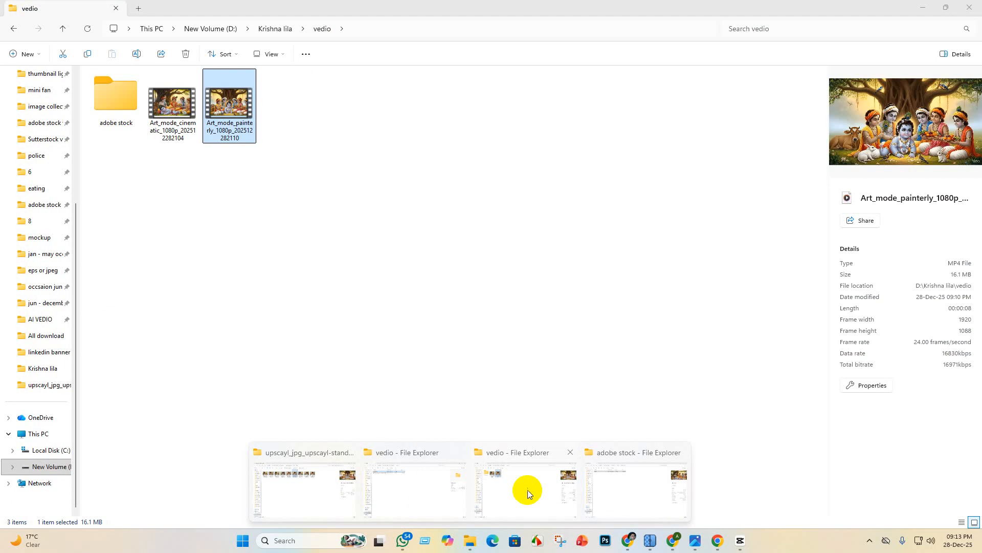
pyautogui.click(527, 489)
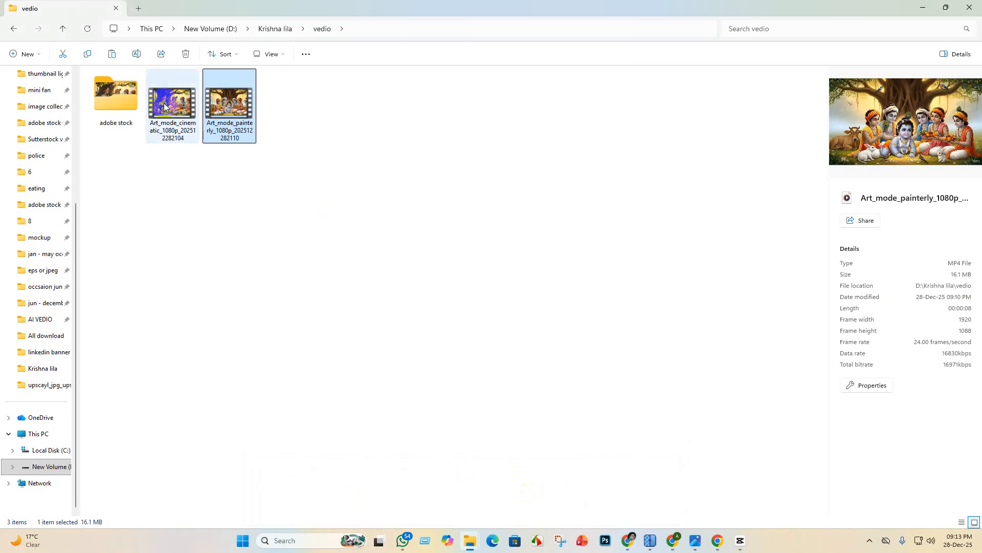
pyautogui.doubleClick(109, 90)
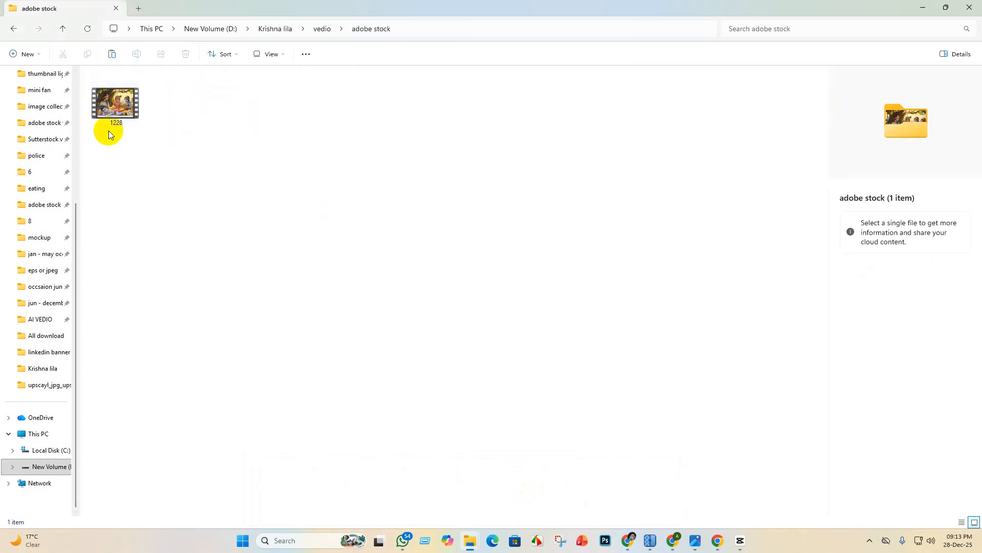
pyautogui.click(923, 10)
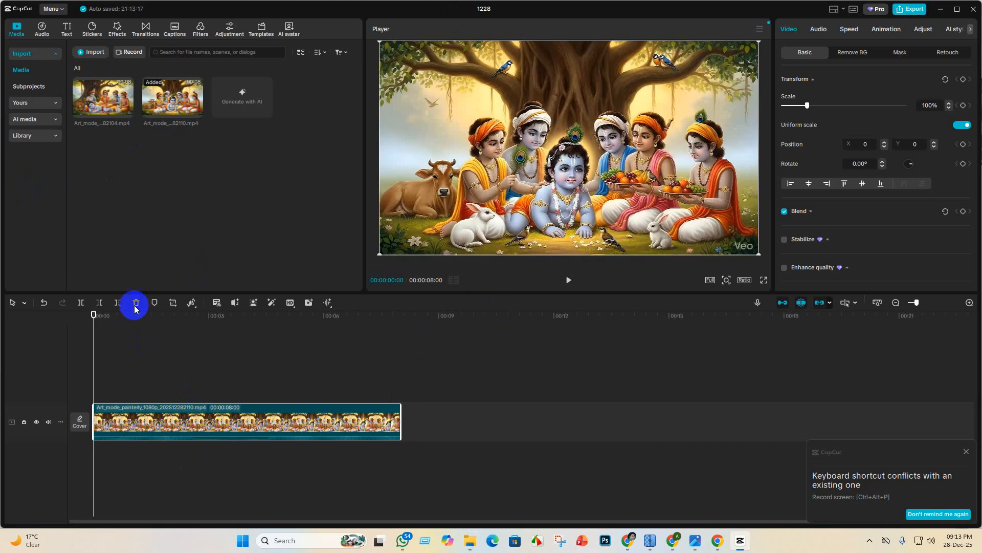
# Strip the painterly clip's sound by extracting its audio, deleting the extracted audio, and muting the video track.
pyautogui.rightClick(160, 411)
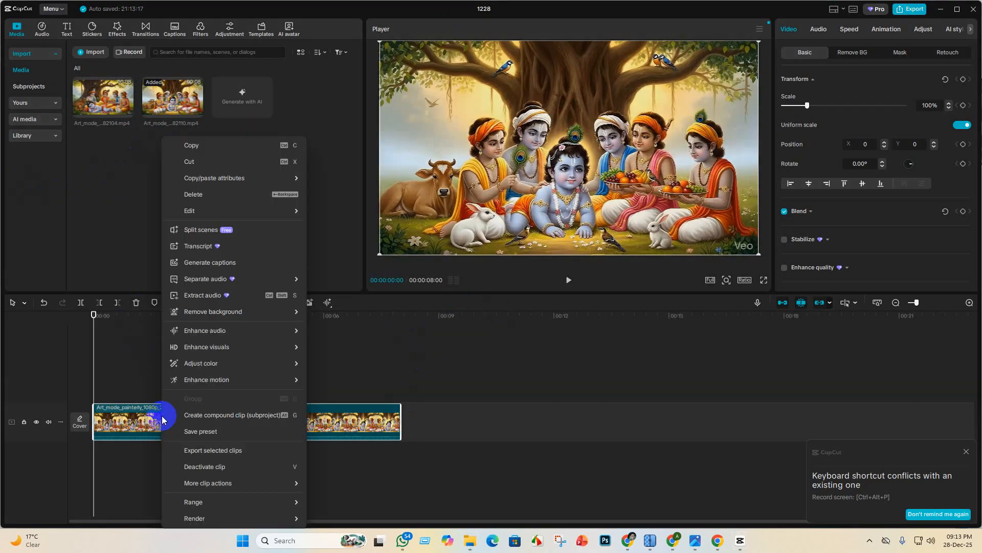
pyautogui.click(218, 302)
pyautogui.click(195, 460)
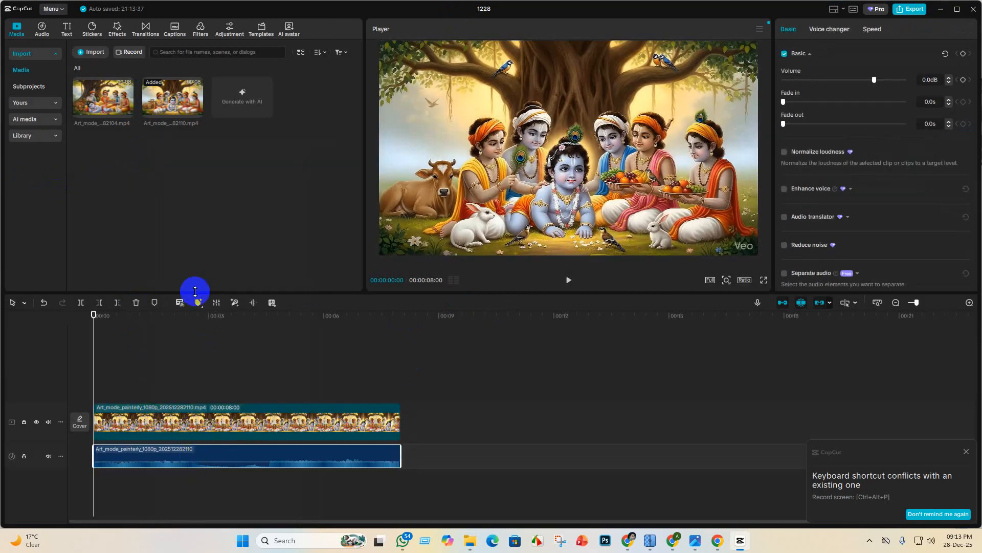
pyautogui.click(137, 303)
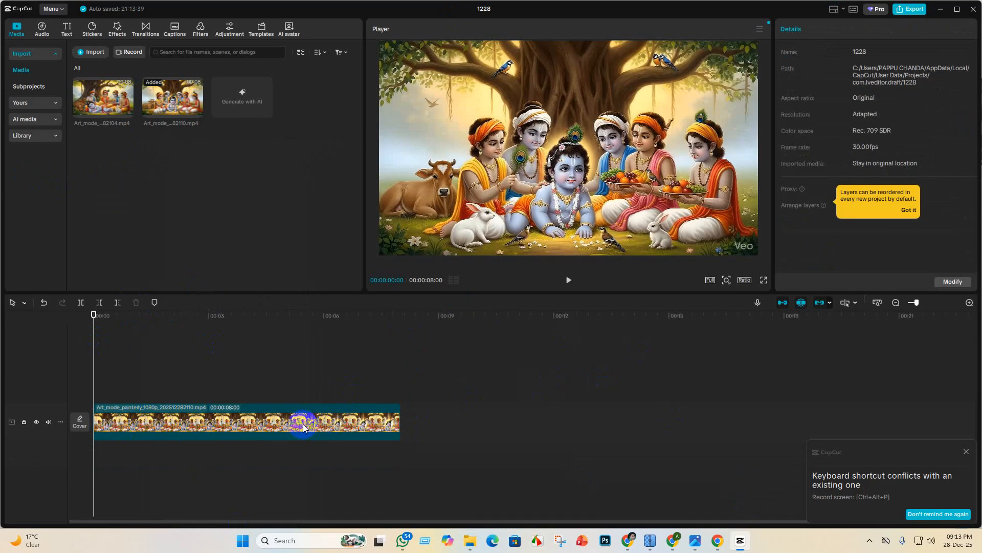
pyautogui.click(49, 421)
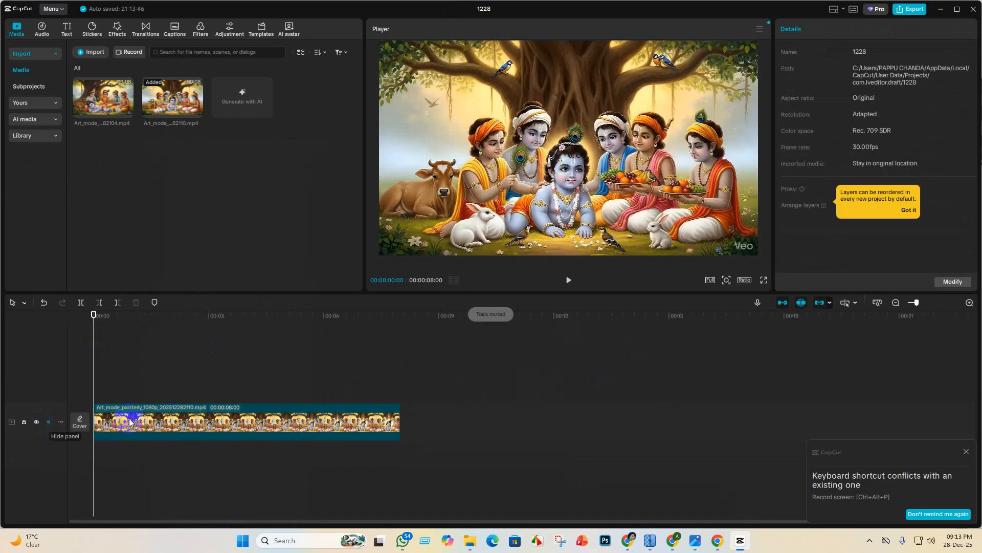
# Scale the painterly clip up to 115% to push the Veo watermark out of the frame.
pyautogui.click(277, 433)
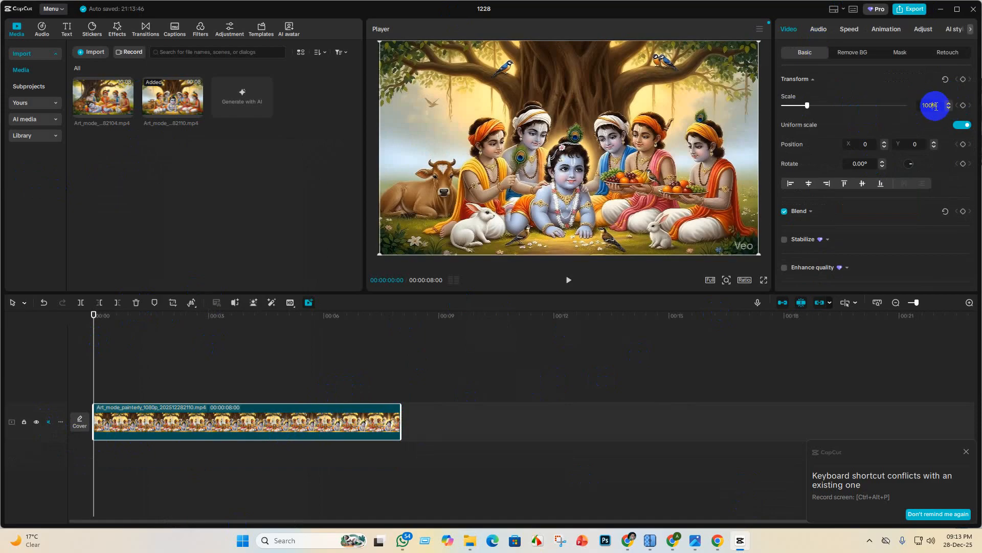
pyautogui.scroll(9, 936, 107)
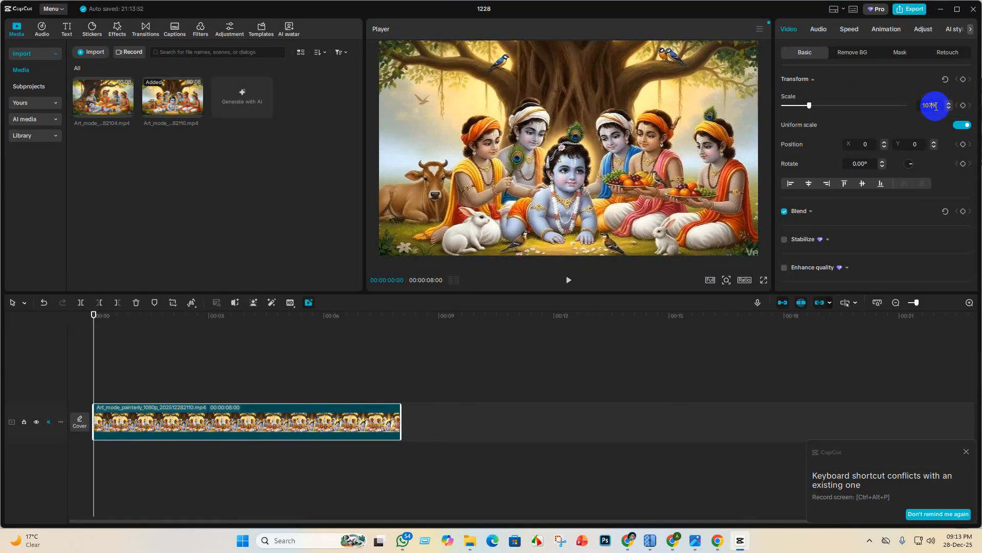
pyautogui.scroll(5, 936, 106)
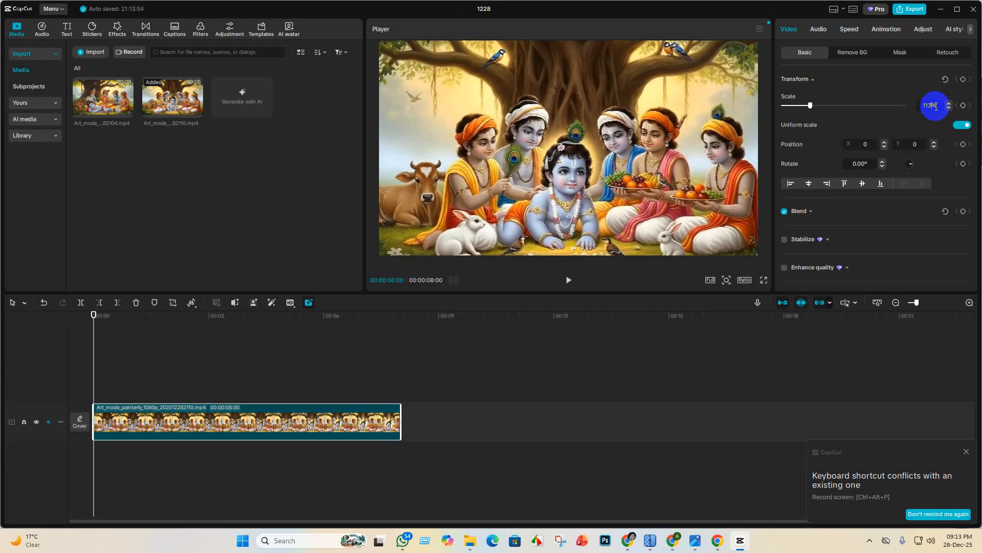
pyautogui.scroll(1, 936, 106)
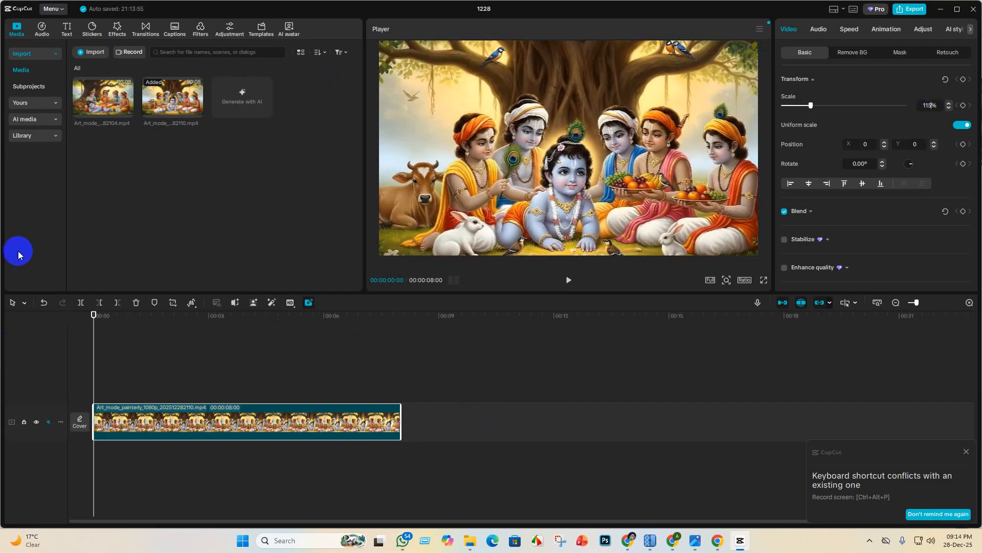
pyautogui.click(915, 10)
pyautogui.click(559, 423)
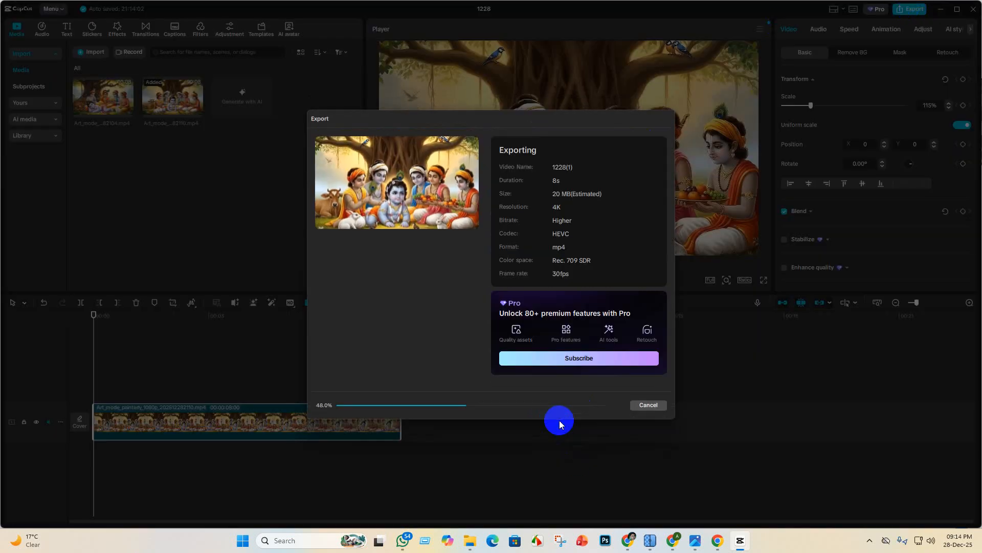
pyautogui.click(648, 404)
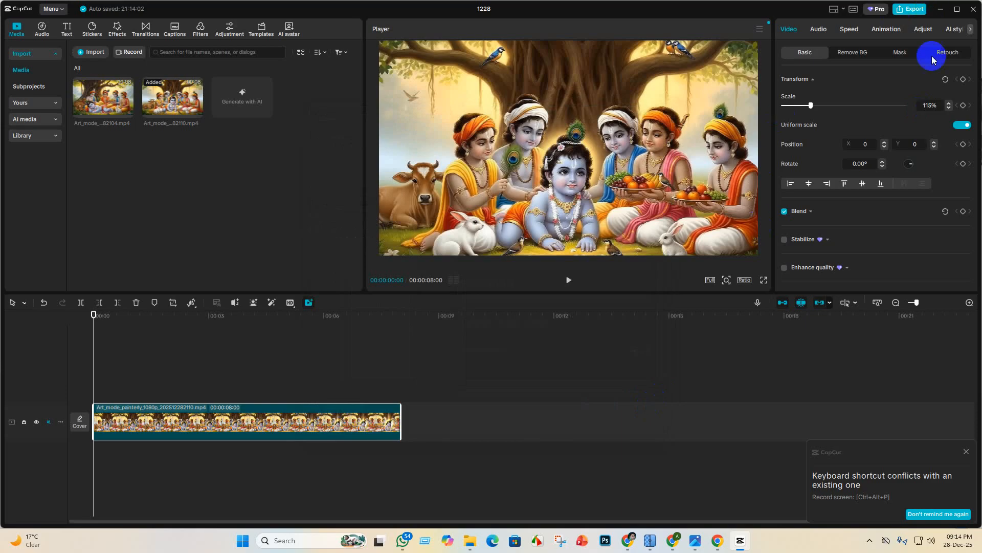
# Export the painterly Krishna video as 1228(2) with the frame rate set to 60fps.
pyautogui.click(915, 10)
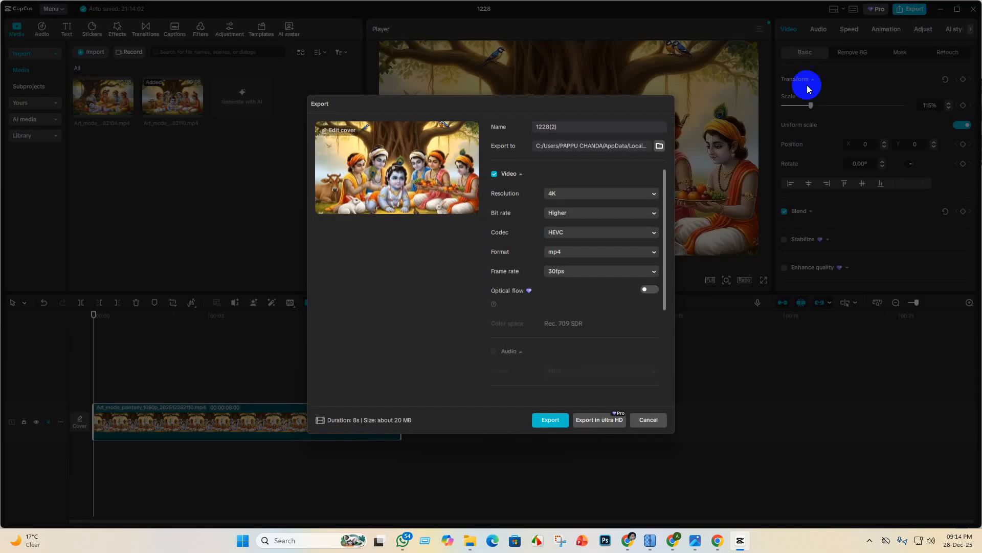
pyautogui.click(653, 272)
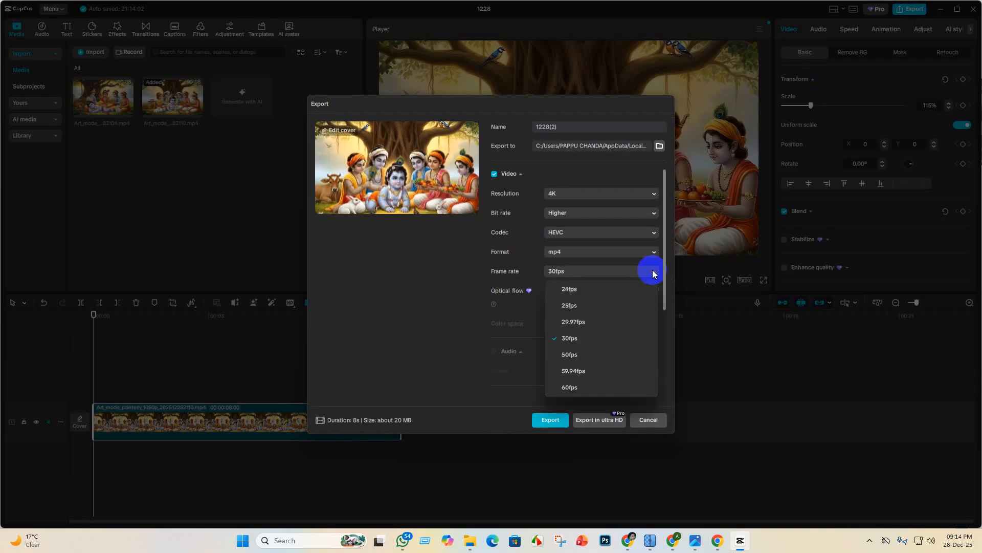
pyautogui.click(592, 386)
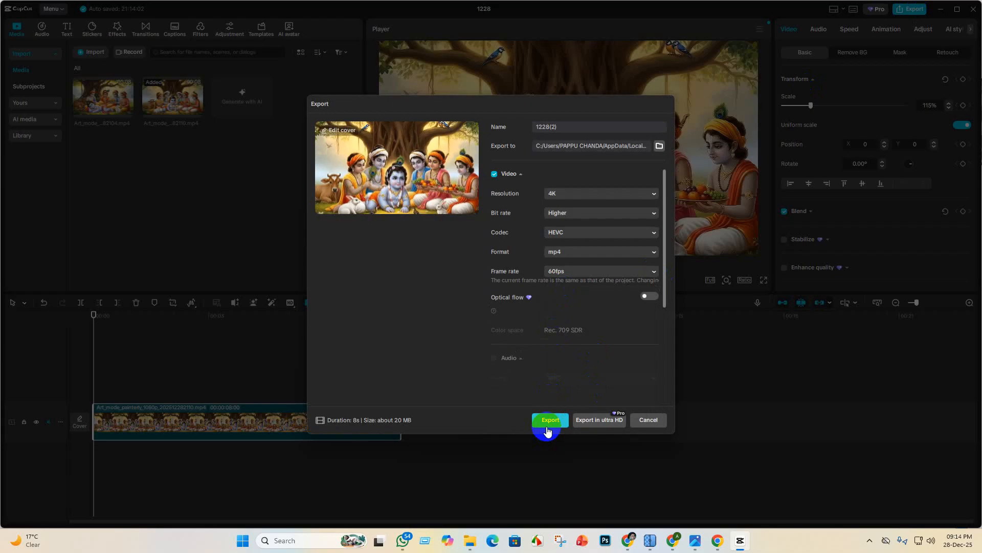
pyautogui.click(551, 420)
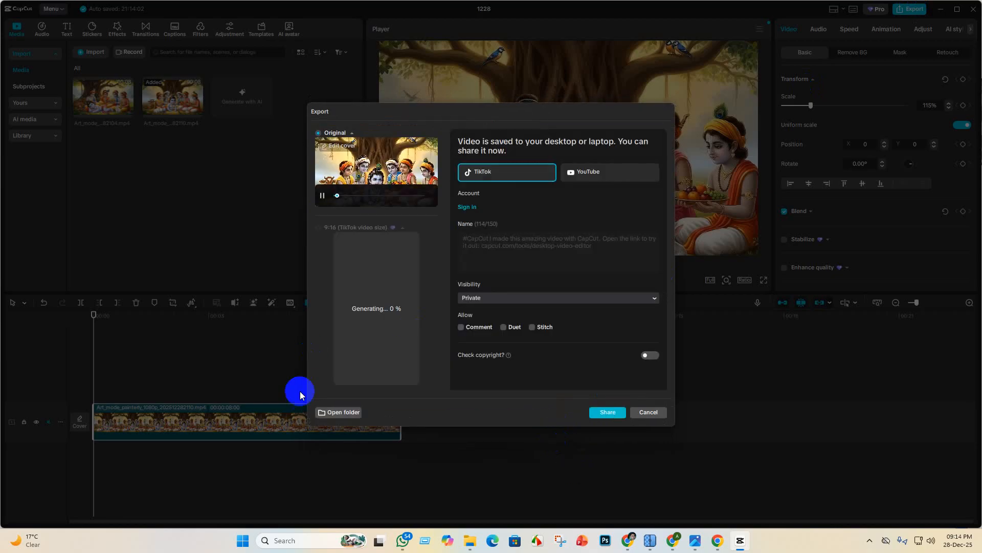
# Copy the exported 1228(2) video from its output folder into the adobe stock folder inside Krishna lila's vedio folder.
pyautogui.click(320, 416)
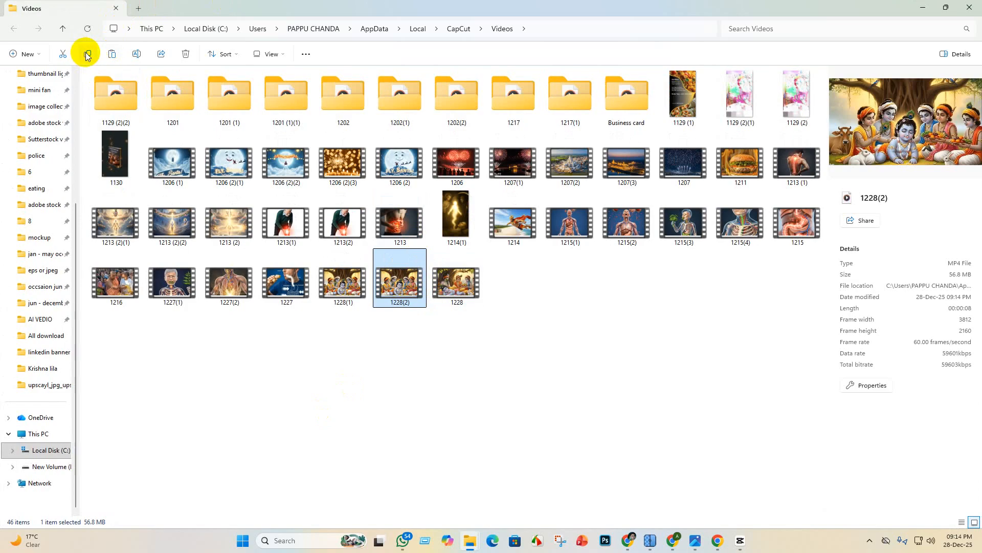
pyautogui.click(44, 368)
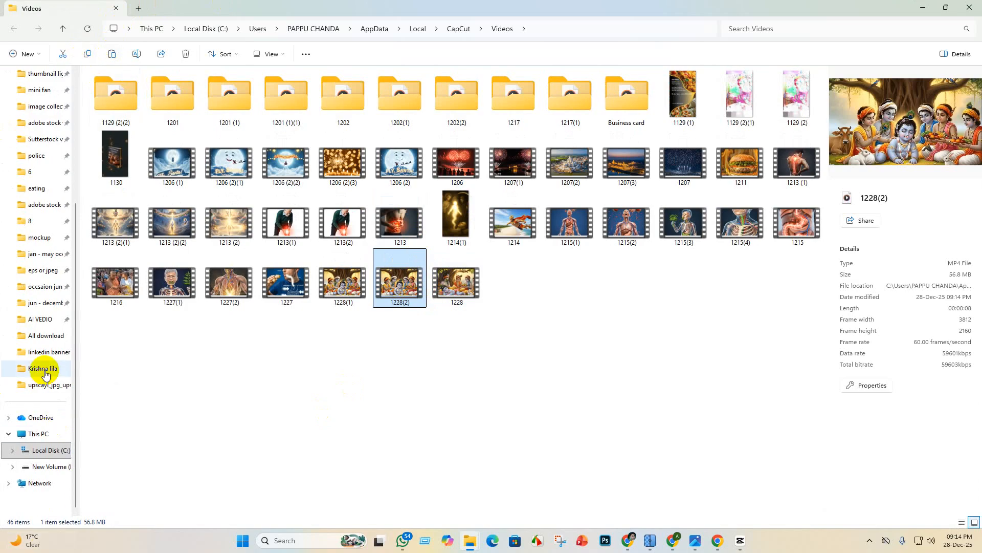
pyautogui.doubleClick(170, 98)
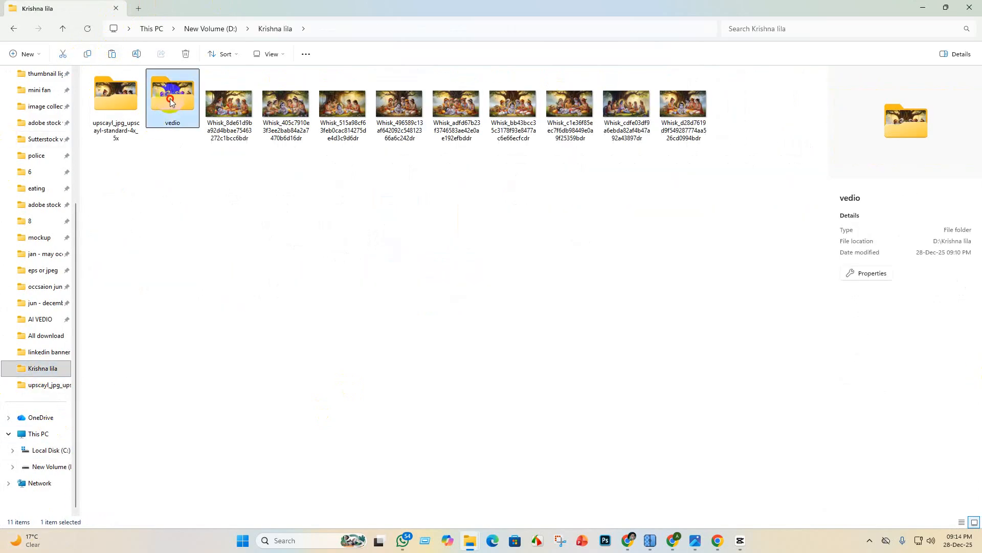
pyautogui.doubleClick(104, 97)
pyautogui.click(112, 54)
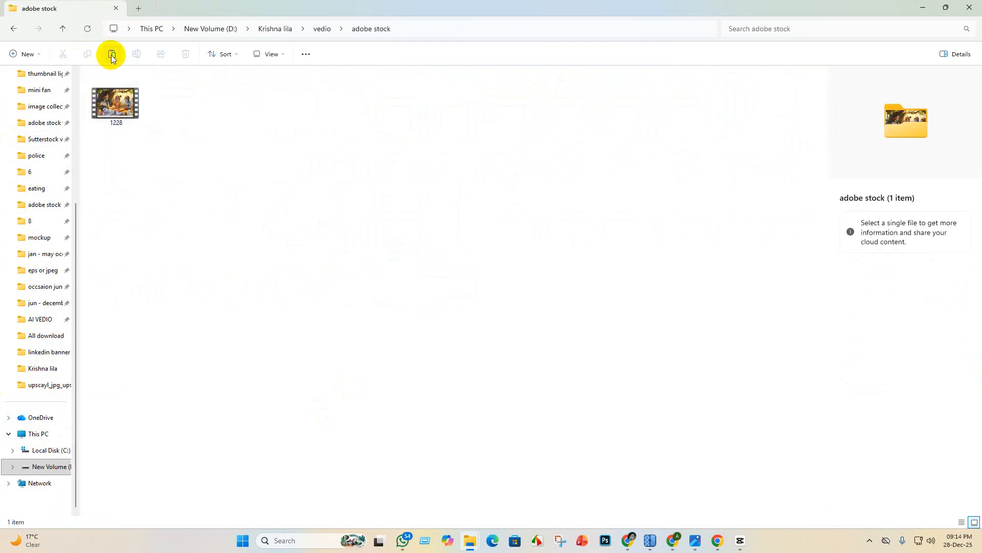
# Switch to WhatsApp and open the message-yourself chat from the chat list.
pyautogui.click(923, 8)
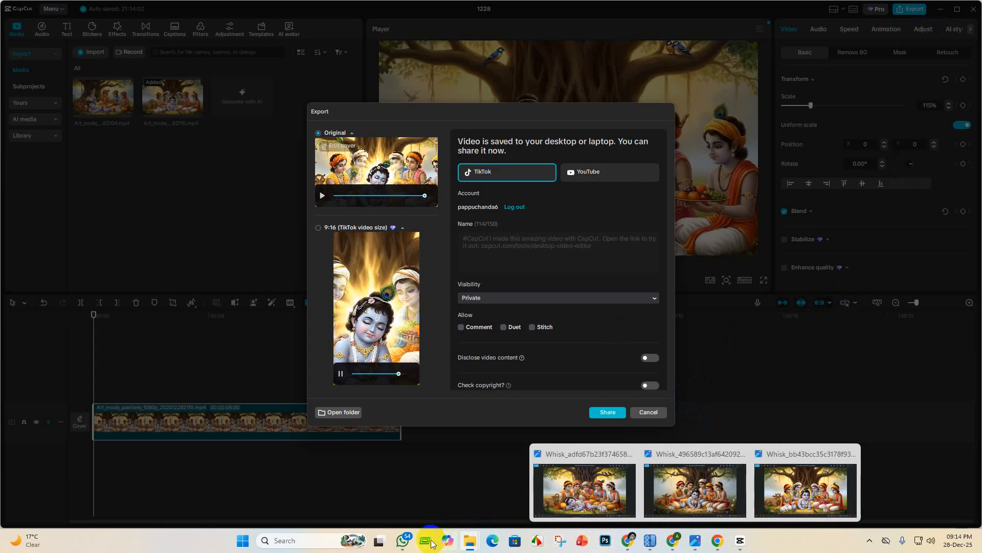
pyautogui.click(404, 542)
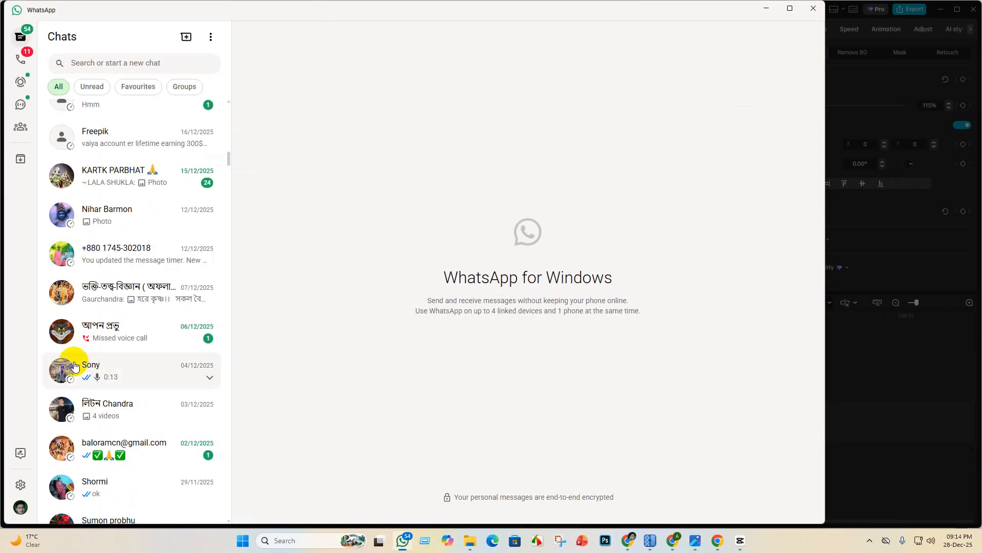
pyautogui.scroll(-5, 110, 406)
pyautogui.scroll(20, 91, 165)
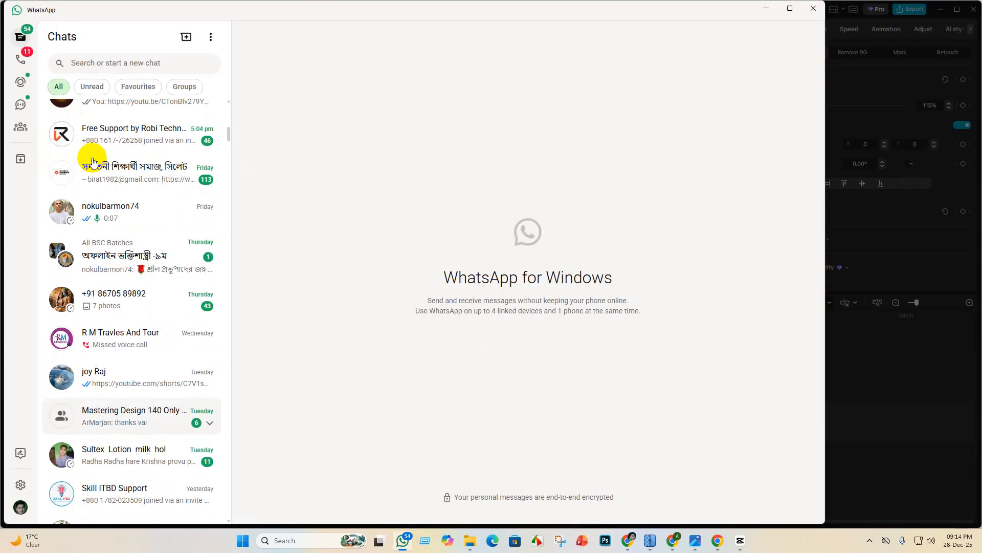
pyautogui.scroll(5, 91, 165)
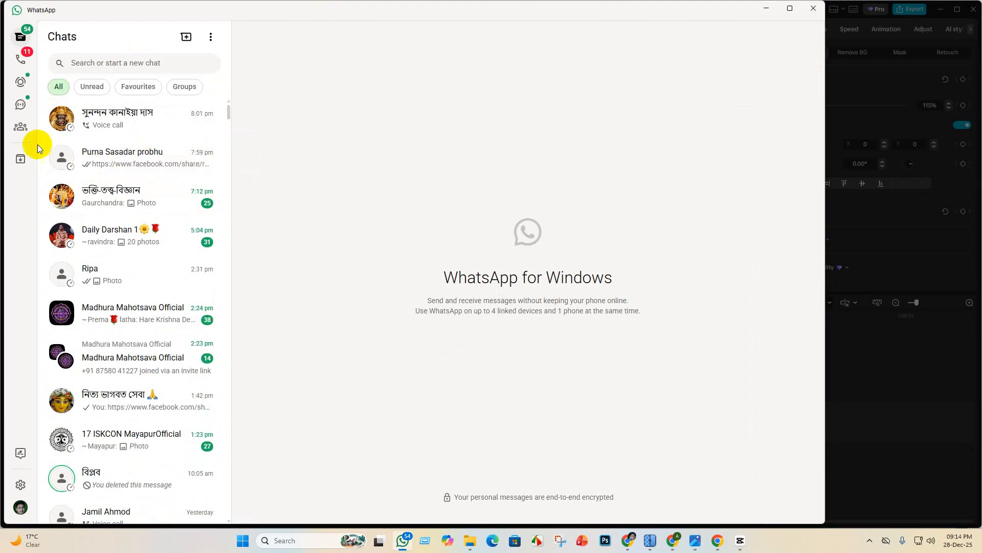
pyautogui.scroll(-5, 138, 317)
pyautogui.scroll(5, 190, 183)
pyautogui.scroll(-10, 164, 235)
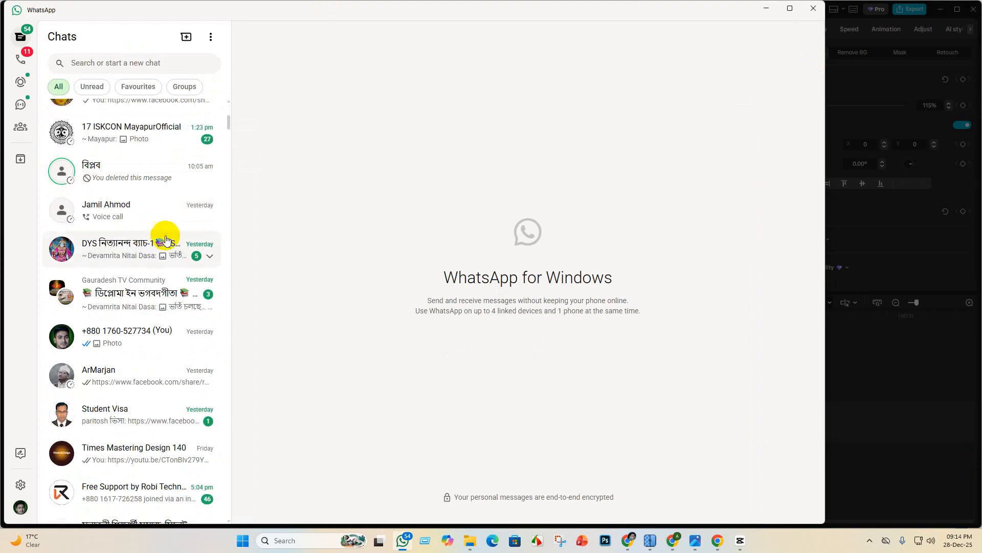
pyautogui.scroll(2, 125, 260)
pyautogui.click(125, 241)
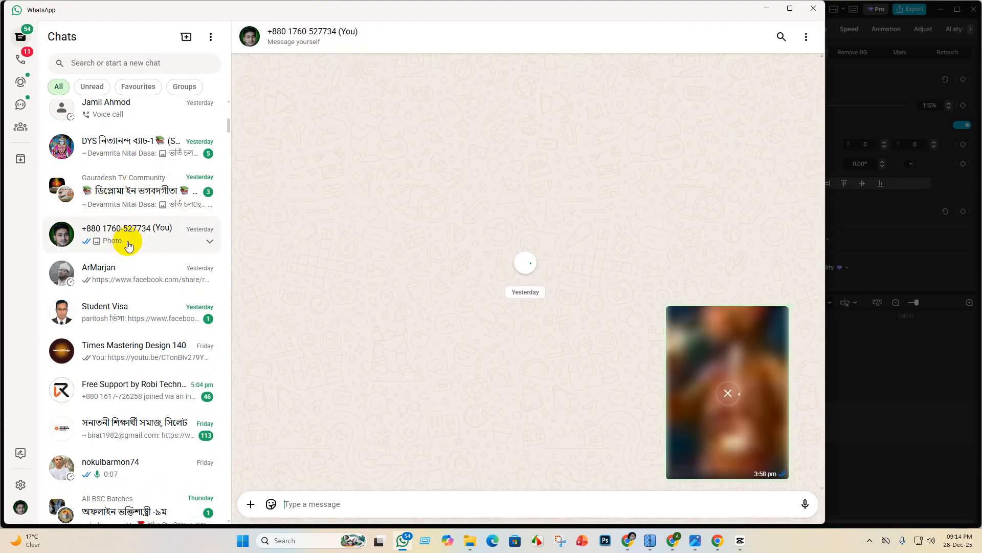
pyautogui.click(251, 505)
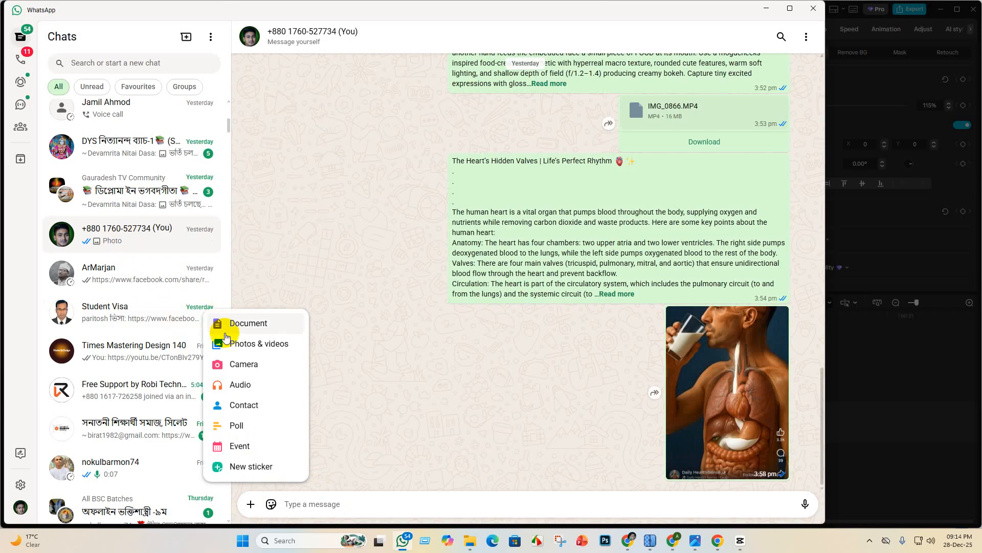
pyautogui.click(256, 326)
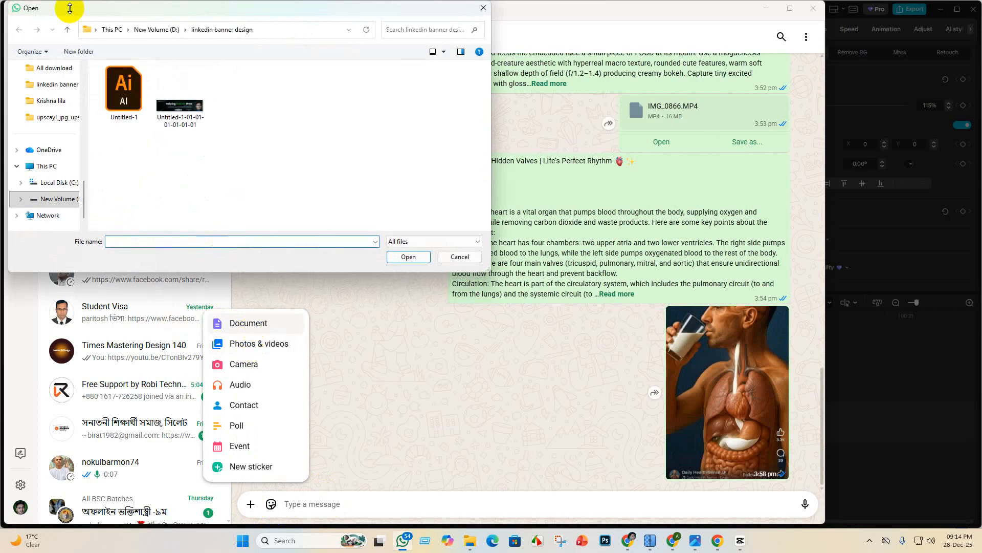
pyautogui.click(58, 101)
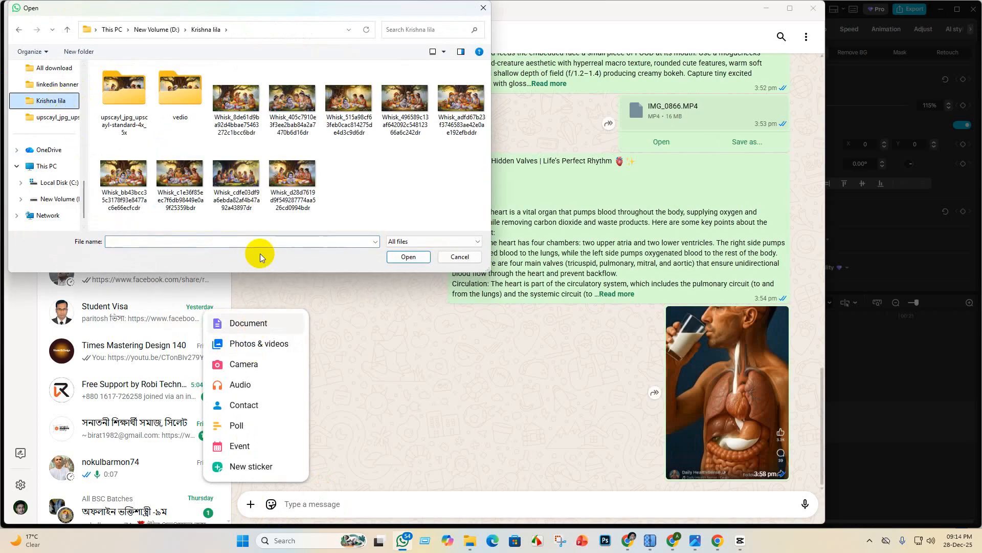
pyautogui.click(194, 95)
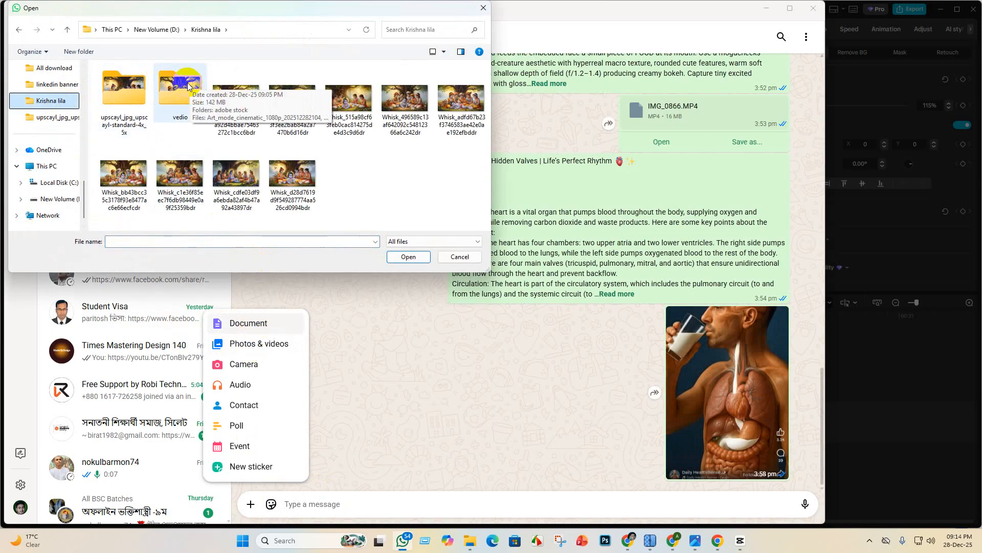
pyautogui.doubleClick(190, 86)
pyautogui.click(186, 90)
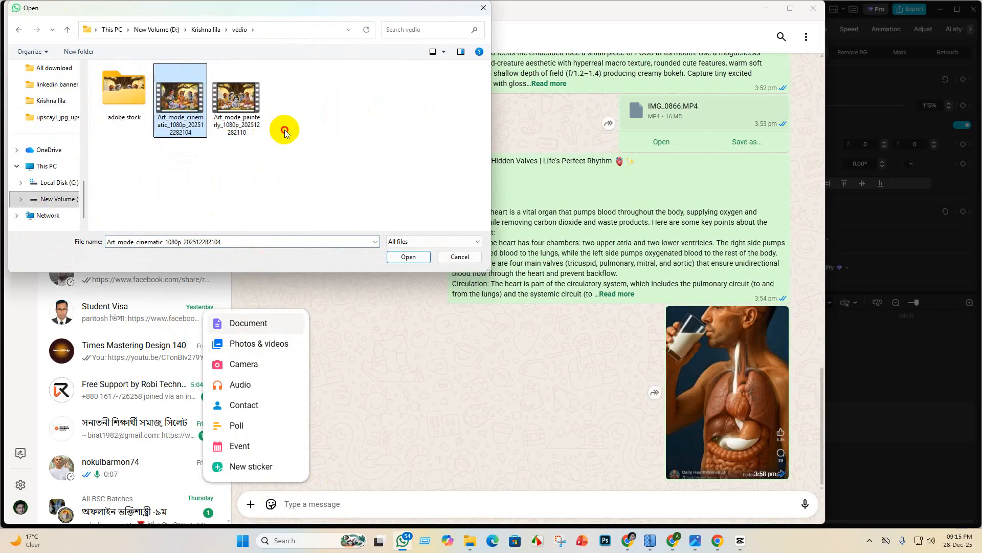
pyautogui.moveTo(284, 129); pyautogui.dragTo(156, 65)
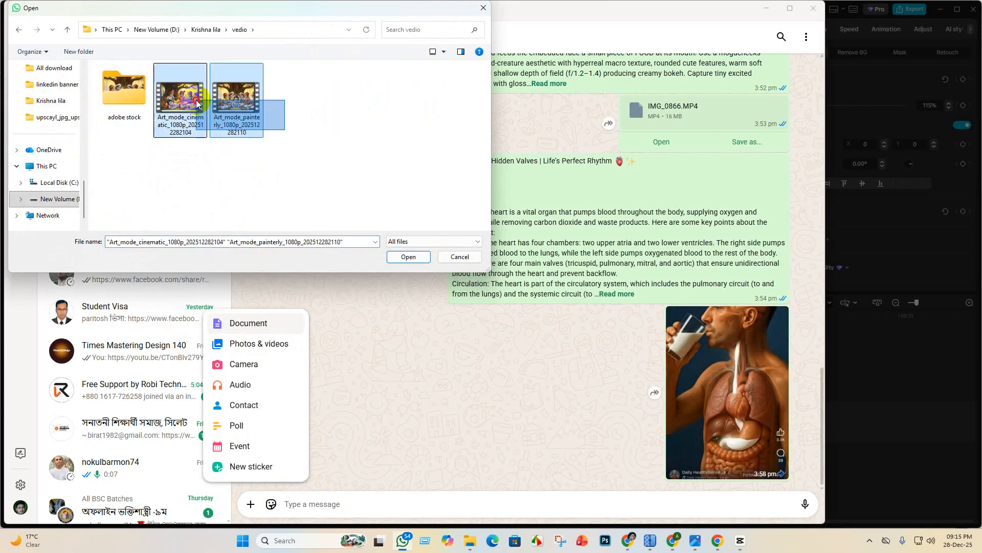
pyautogui.click(408, 256)
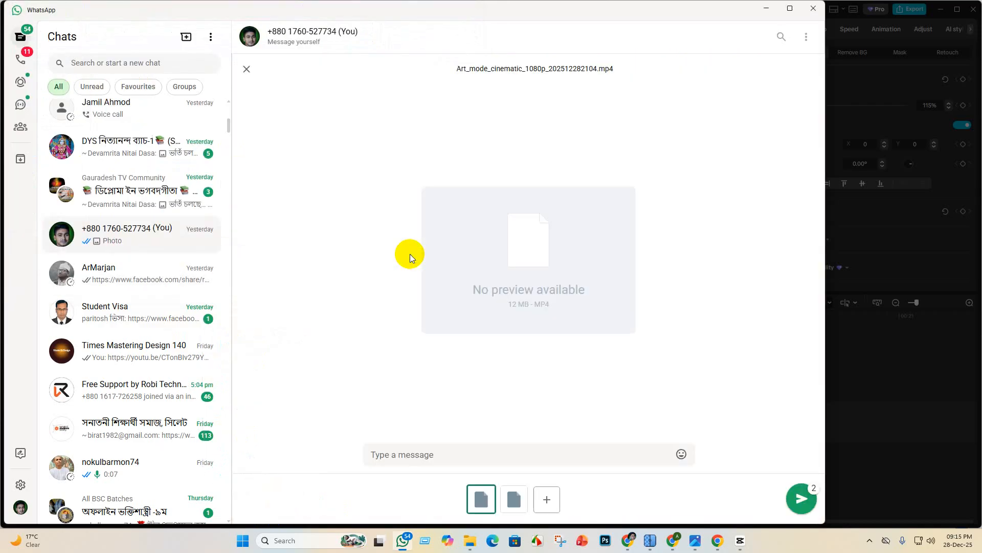
pyautogui.click(807, 505)
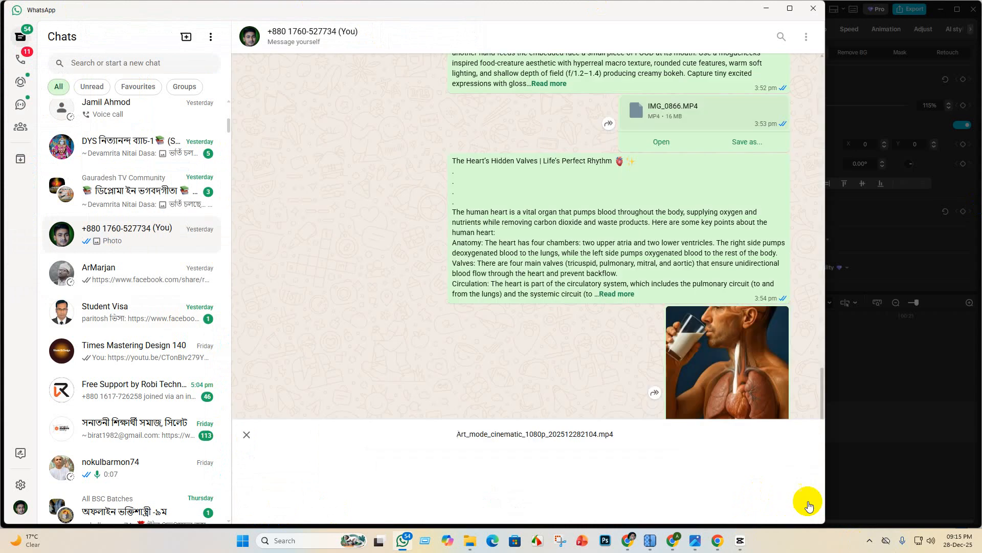
pyautogui.click(814, 8)
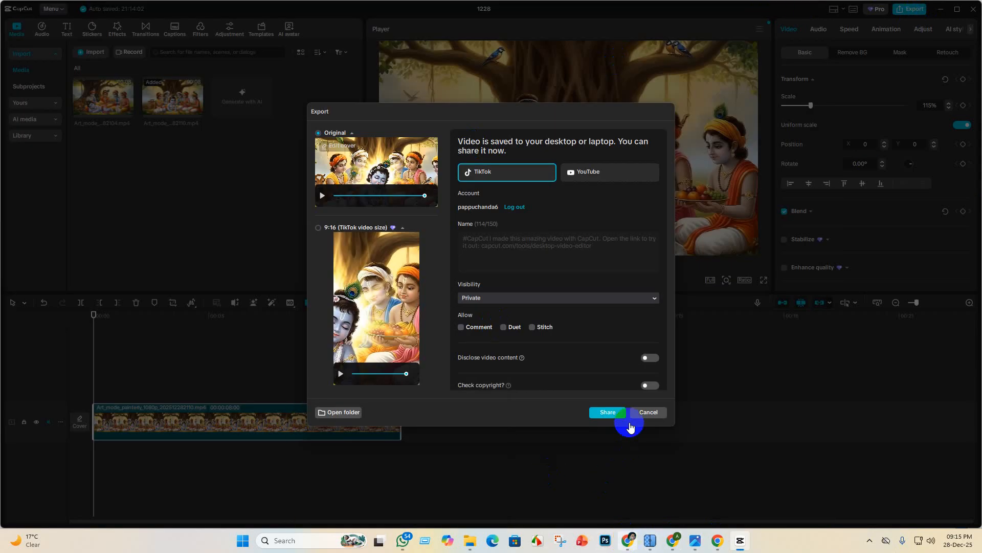
# Dismiss the finished export, close the 1228 project and CapCut, and minimize the adobe stock folder window.
pyautogui.click(648, 413)
pyautogui.click(974, 9)
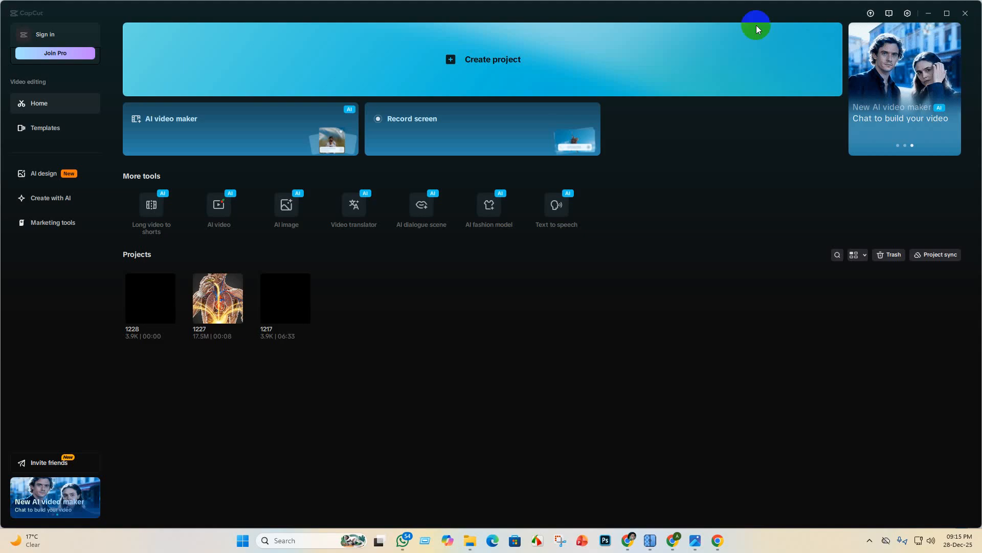
pyautogui.click(966, 10)
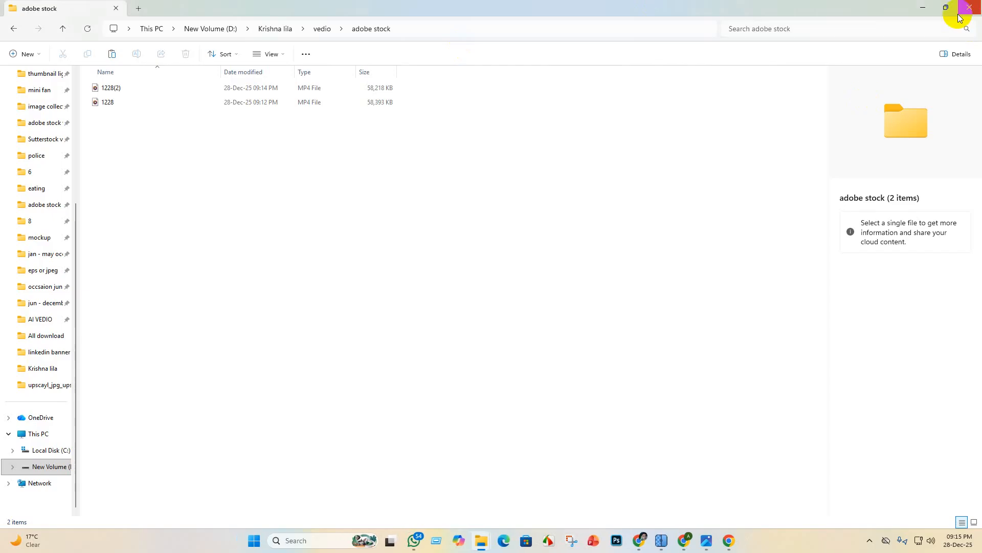
pyautogui.click(922, 9)
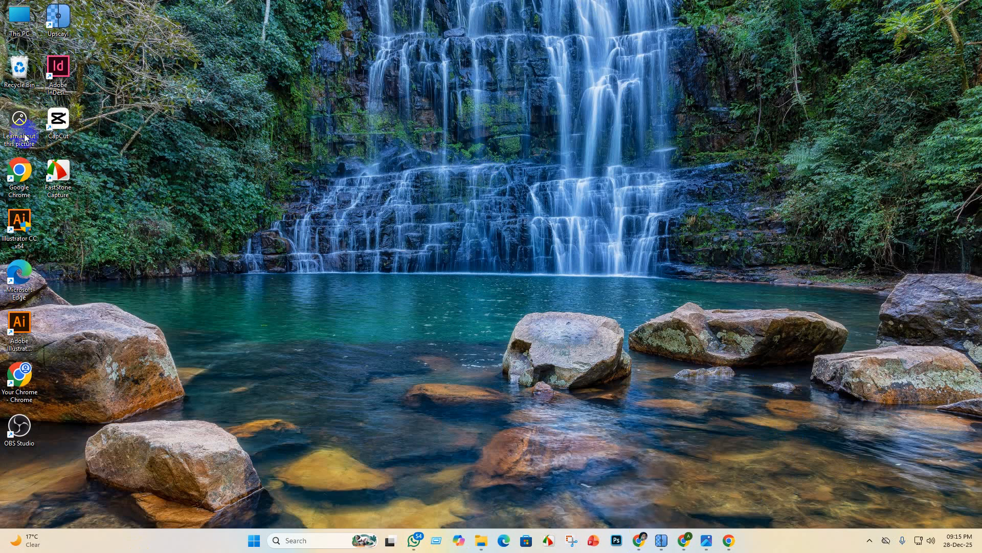
pyautogui.click(646, 540)
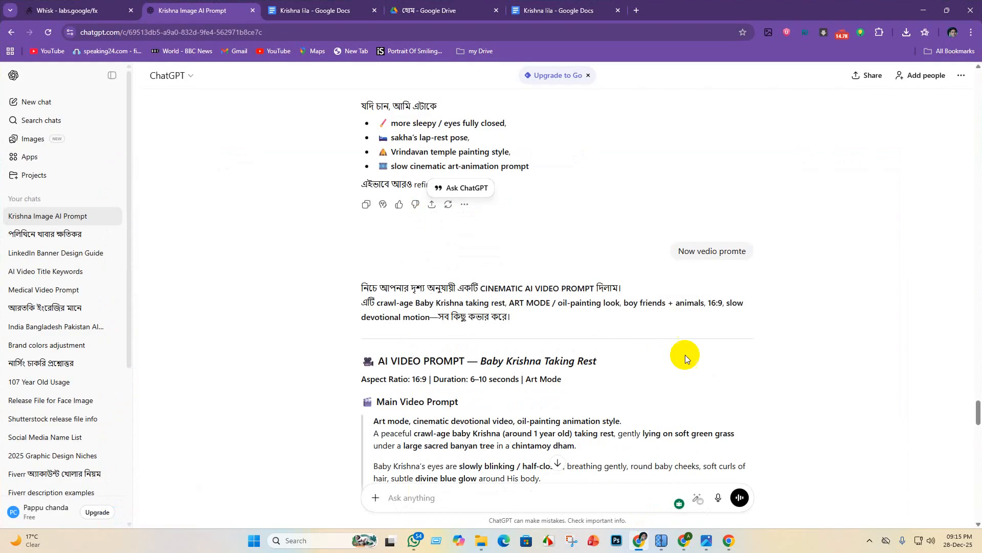
pyautogui.click(923, 10)
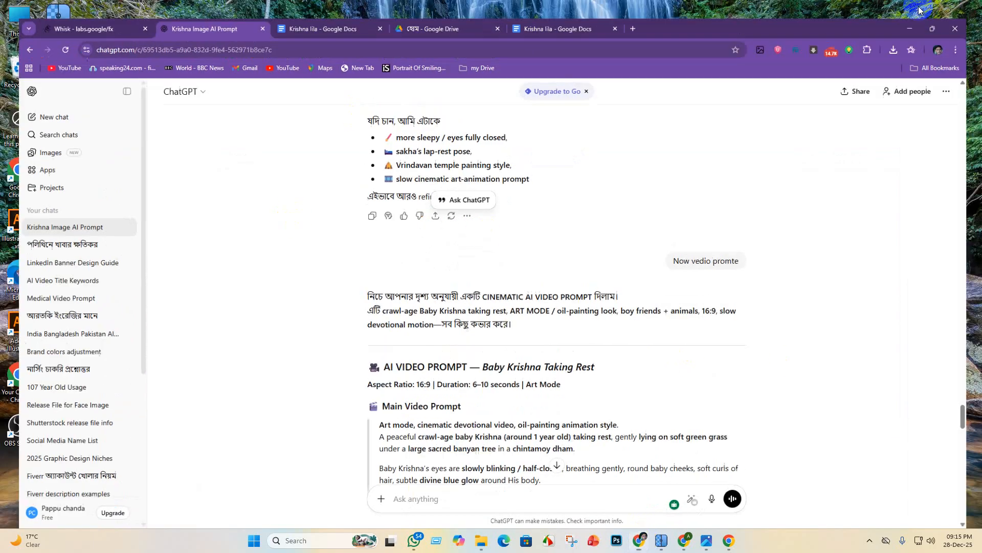
pyautogui.click(638, 540)
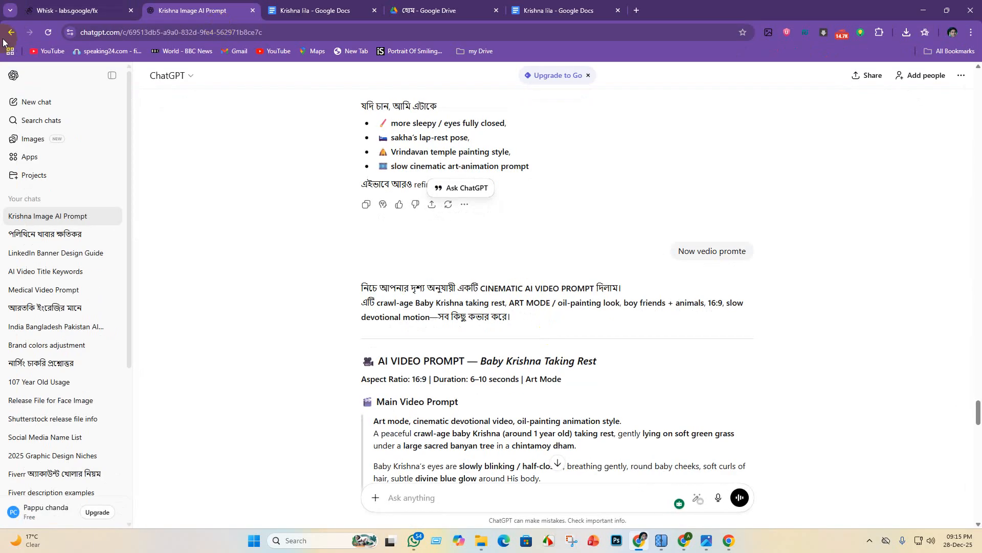
pyautogui.click(923, 10)
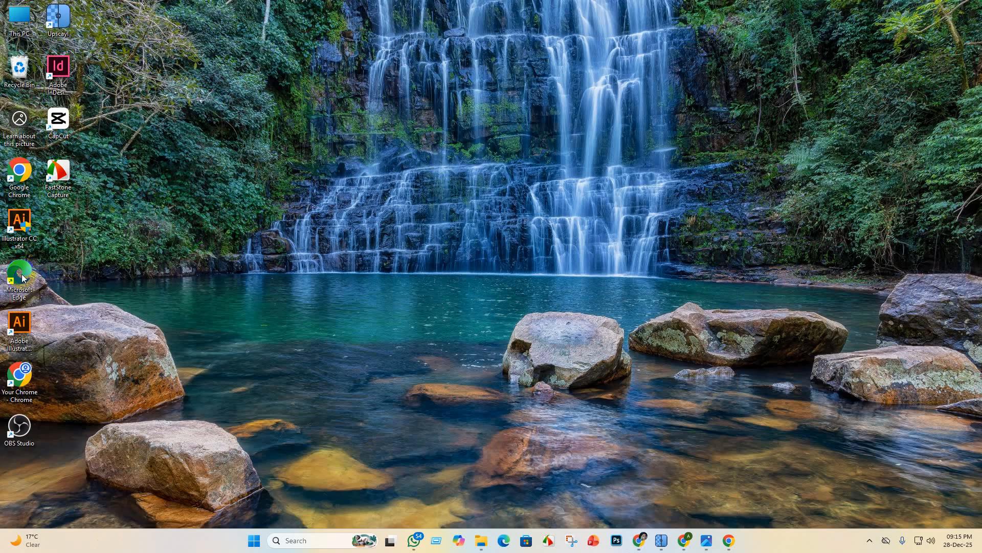
# Open the Adobe Stock contributor dashboard in a new maximized Chrome window and look over the portfolio.
pyautogui.click(20, 172)
pyautogui.doubleClick(3, 402)
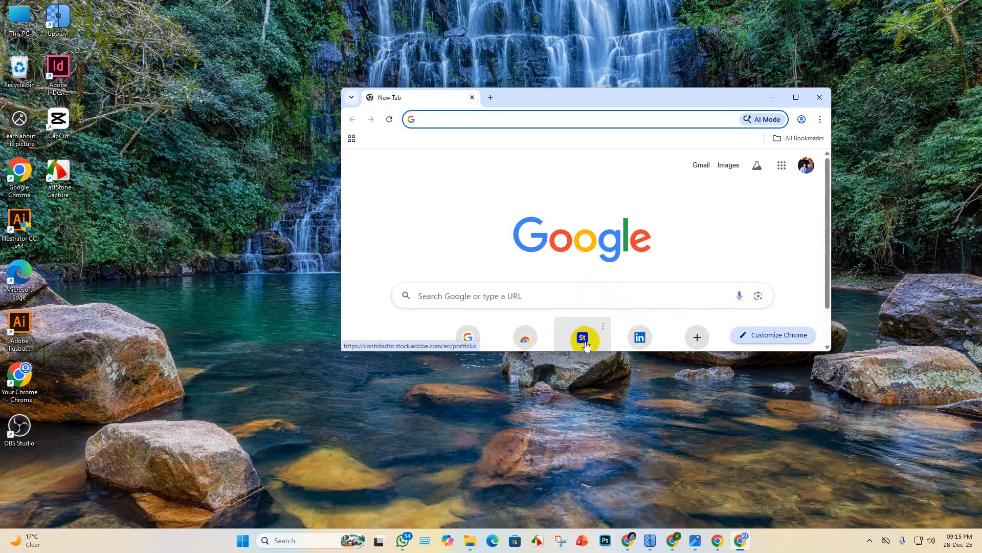
pyautogui.click(583, 337)
pyautogui.click(797, 97)
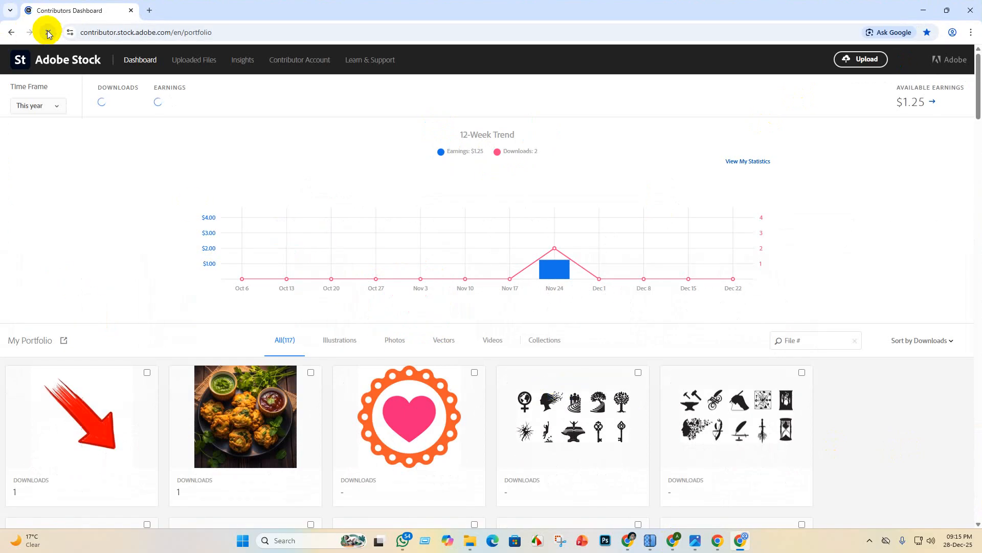
pyautogui.scroll(-3, 383, 303)
pyautogui.scroll(3, 379, 303)
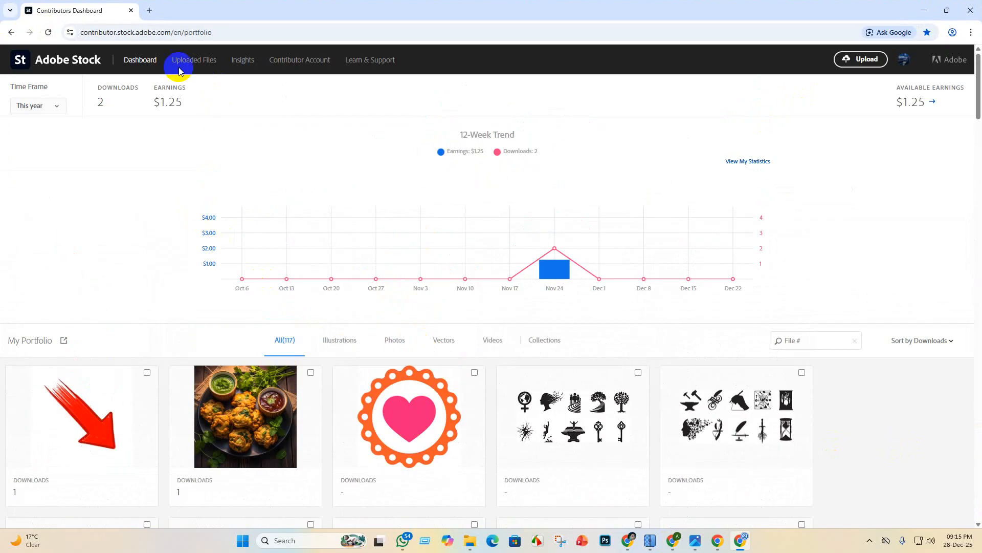
# Look through the Uploaded Files page of Adobe Stock and start a new file upload.
pyautogui.click(179, 68)
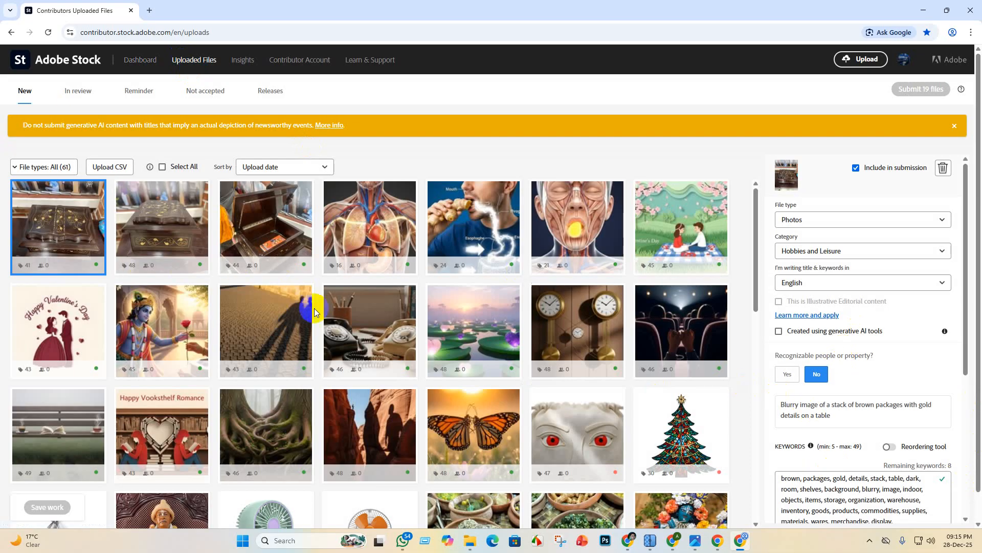
pyautogui.scroll(-4, 315, 312)
pyautogui.scroll(4, 297, 440)
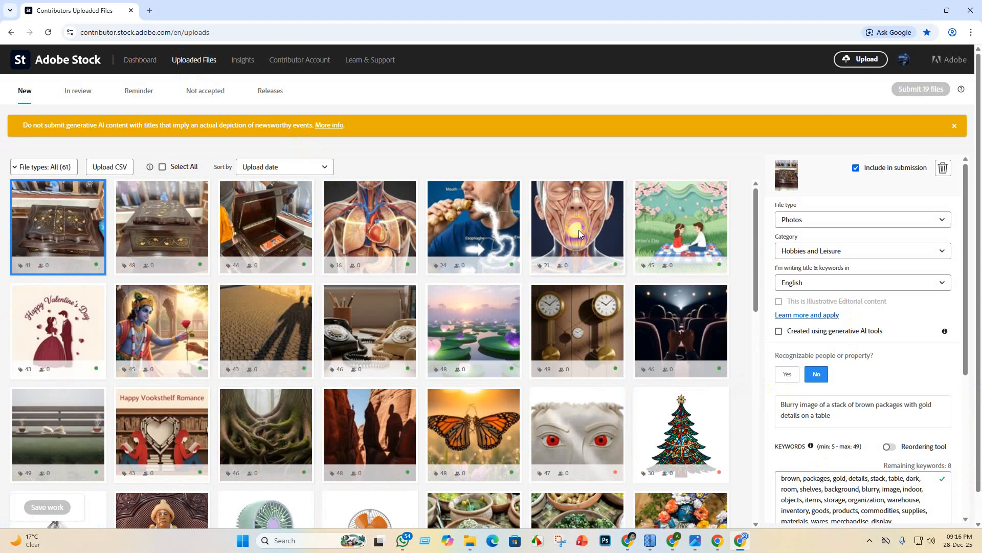
pyautogui.moveTo(304, 362)
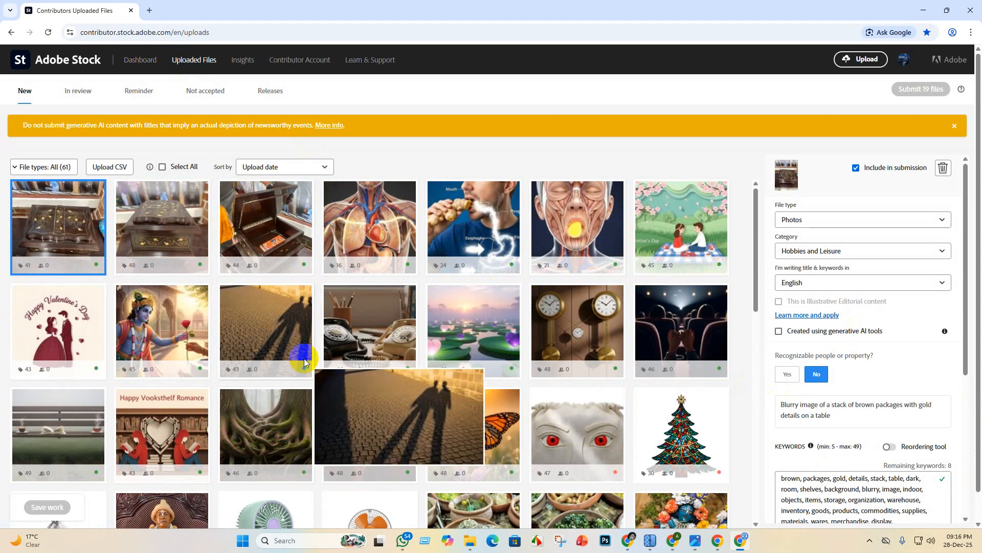
pyautogui.click(865, 59)
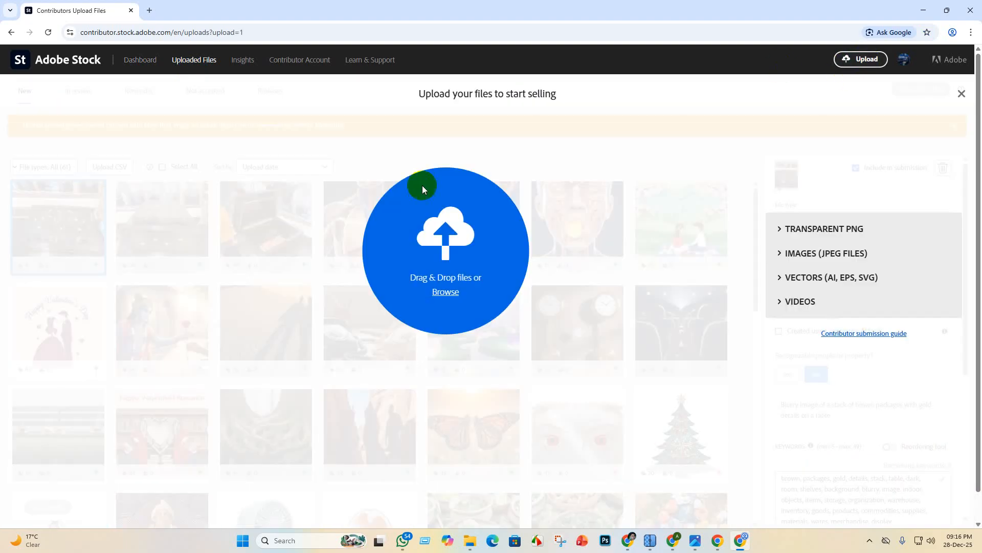
pyautogui.click(445, 292)
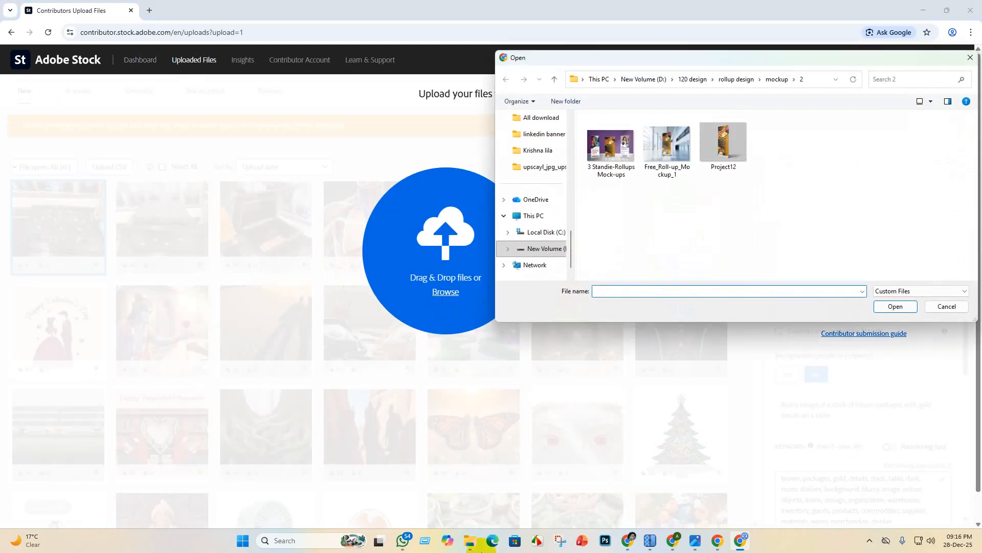
pyautogui.click(545, 150)
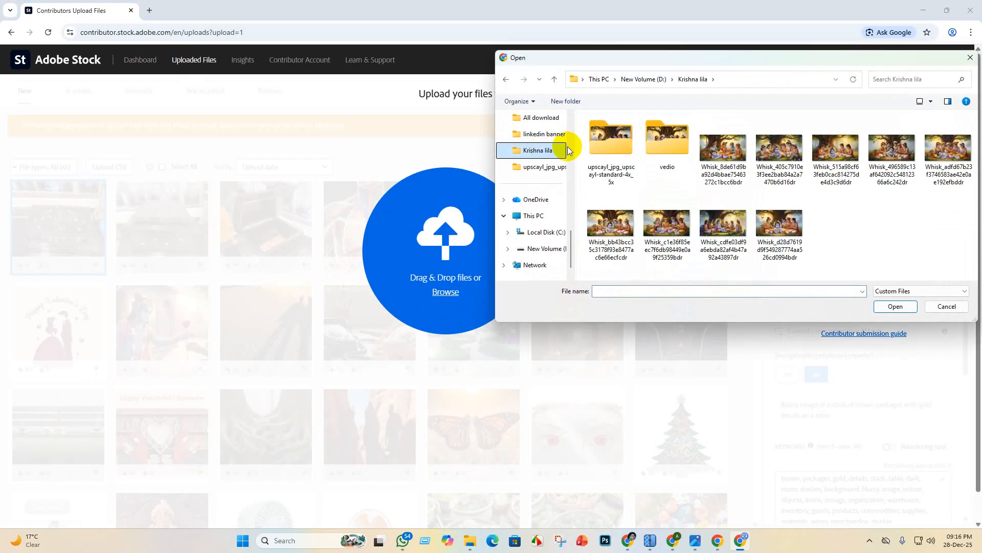
pyautogui.doubleClick(675, 139)
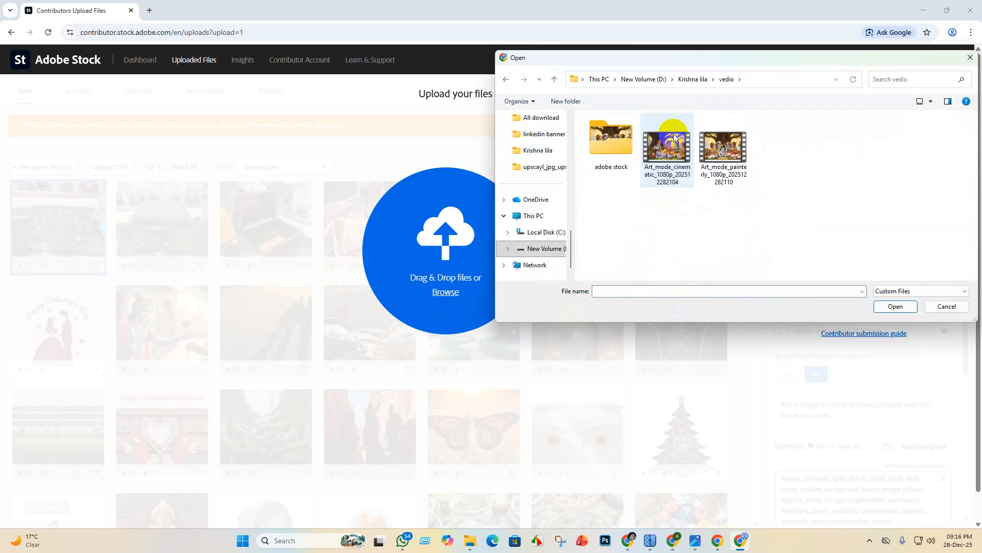
pyautogui.doubleClick(618, 131)
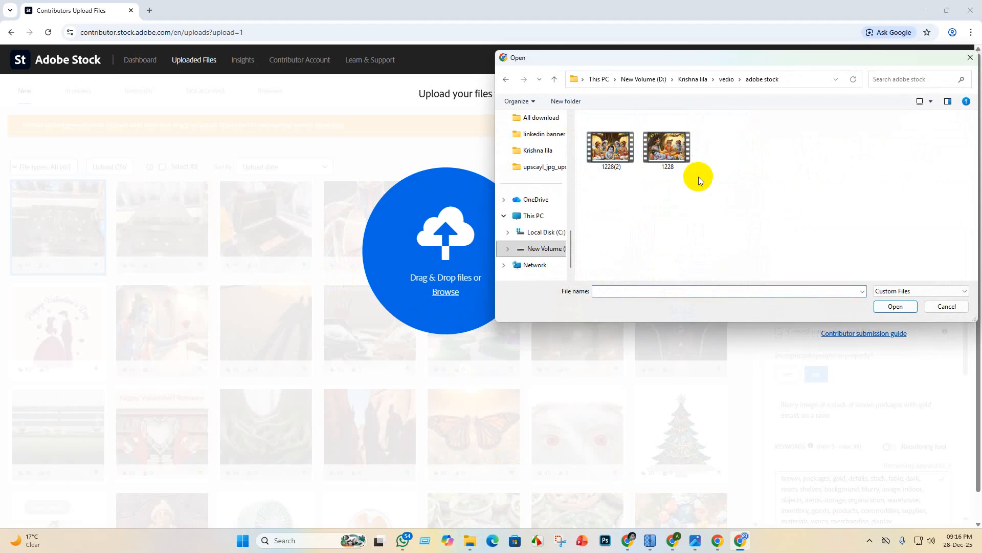
pyautogui.click(946, 306)
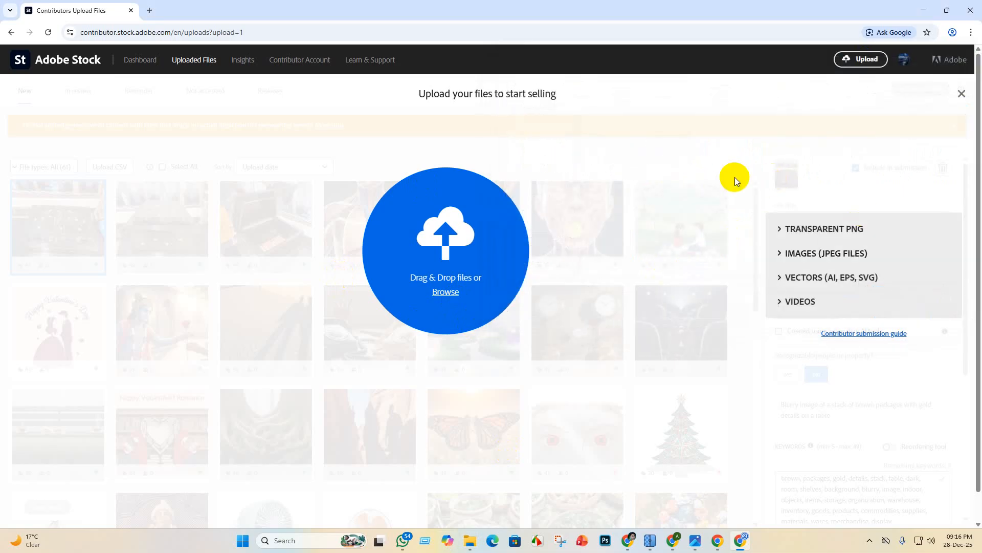
# Upload both videos, 1228(2) and 1228, from the adobe stock folder inside Krishna lila's vedio folder.
pyautogui.click(439, 305)
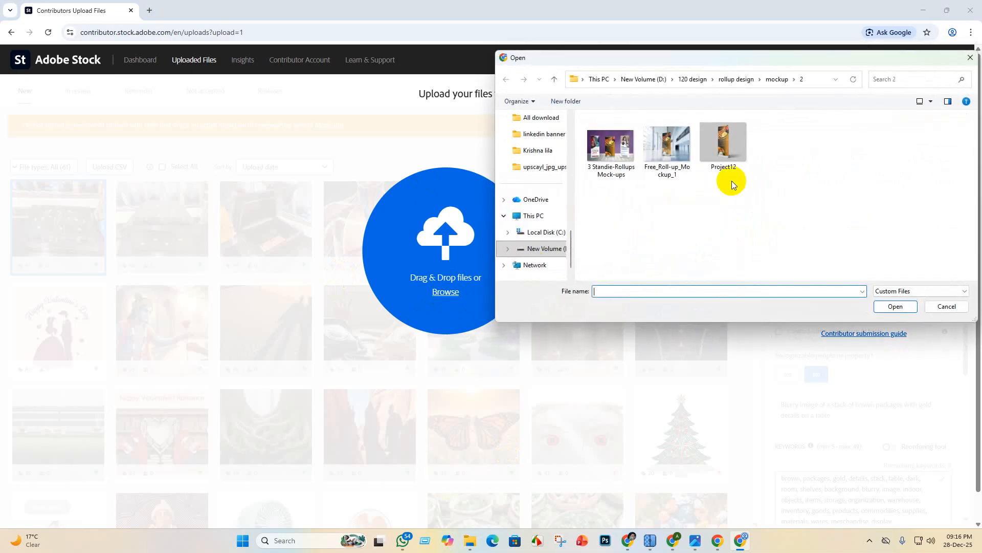
pyautogui.click(538, 150)
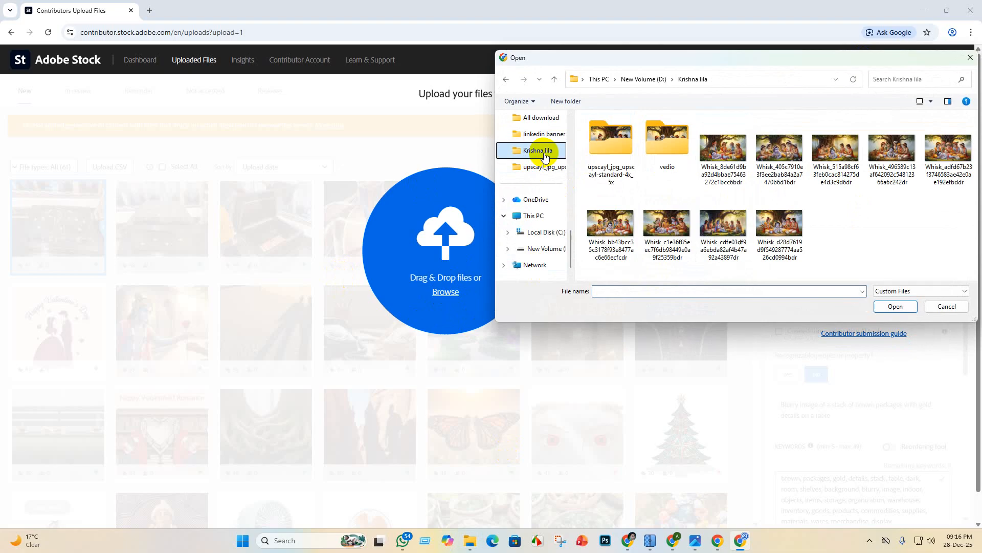
pyautogui.doubleClick(666, 143)
pyautogui.doubleClick(603, 132)
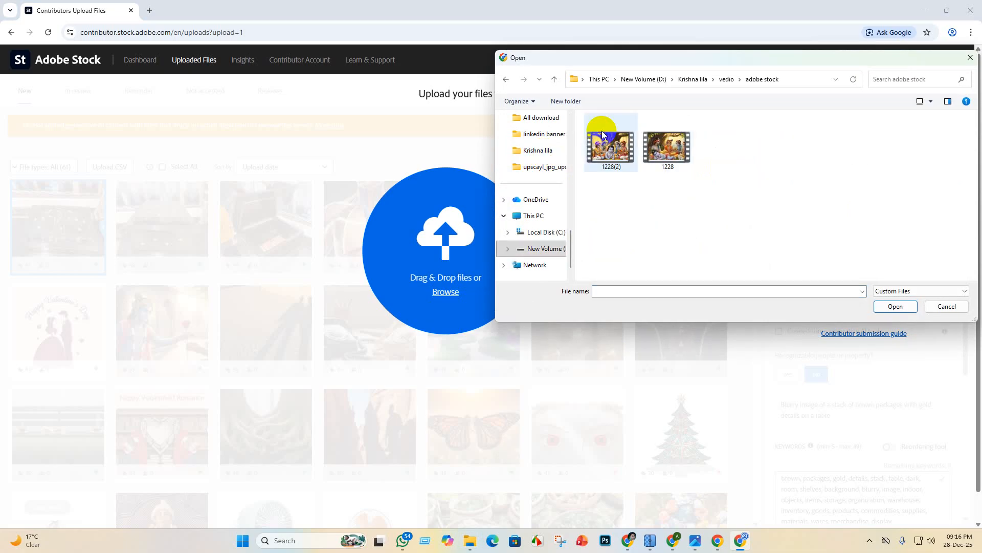
pyautogui.hotkey('ctrl', 'a')
pyautogui.click(894, 306)
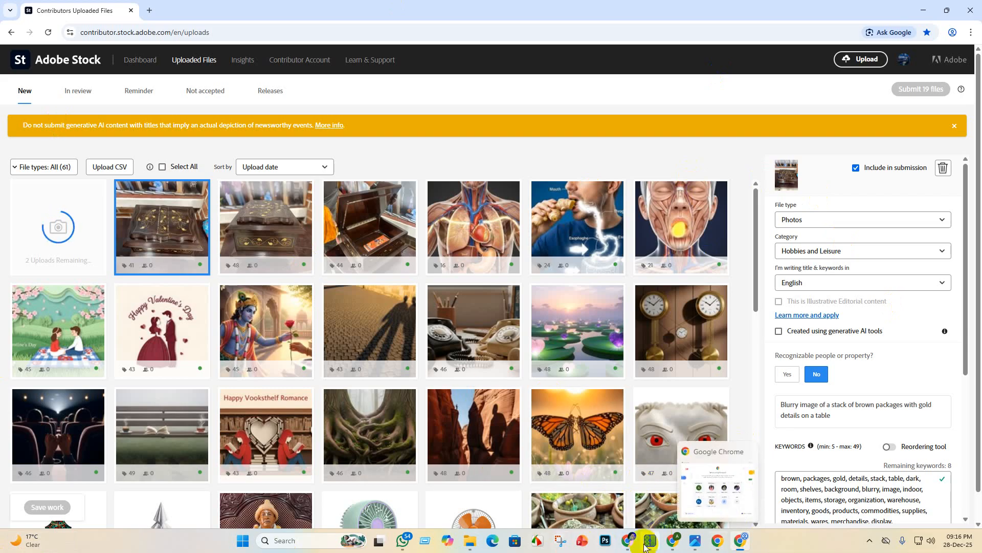
# Switch to the Krishna Image AI Prompt chat in ChatGPT and send the request "upload for adobe stock market tatile keyword for 2 vedio".
pyautogui.click(627, 543)
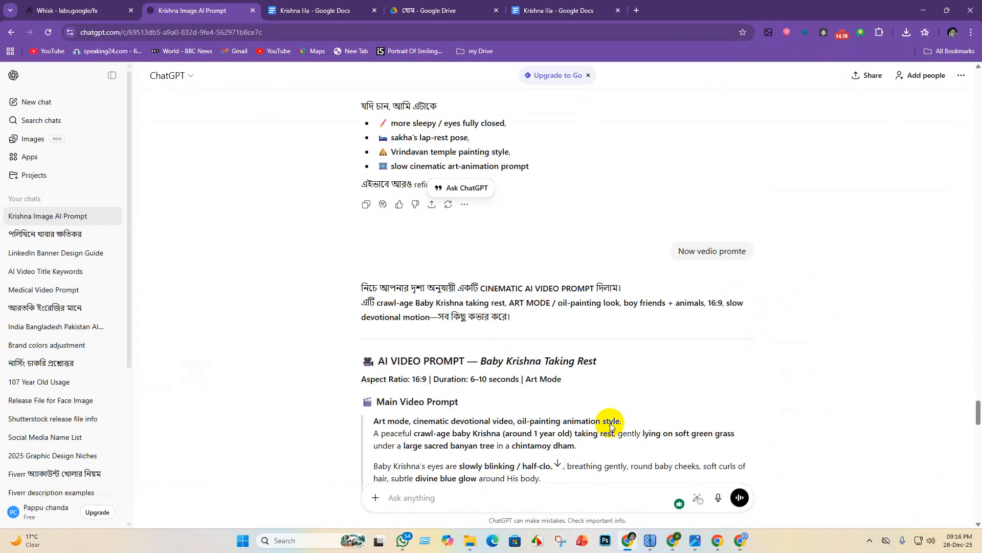
pyautogui.scroll(-20, 521, 226)
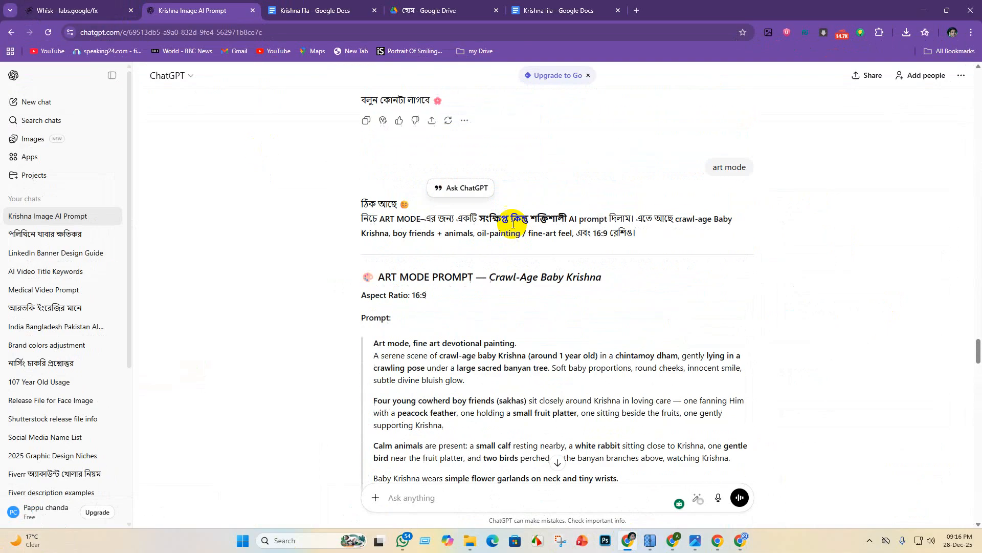
pyautogui.scroll(5, 461, 221)
pyautogui.scroll(-20, 496, 373)
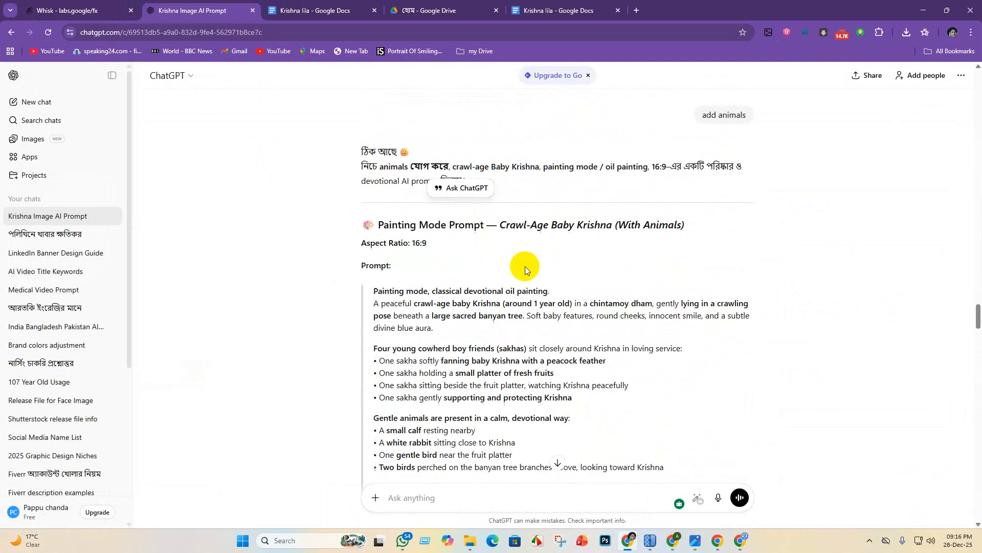
pyautogui.scroll(-20, 499, 387)
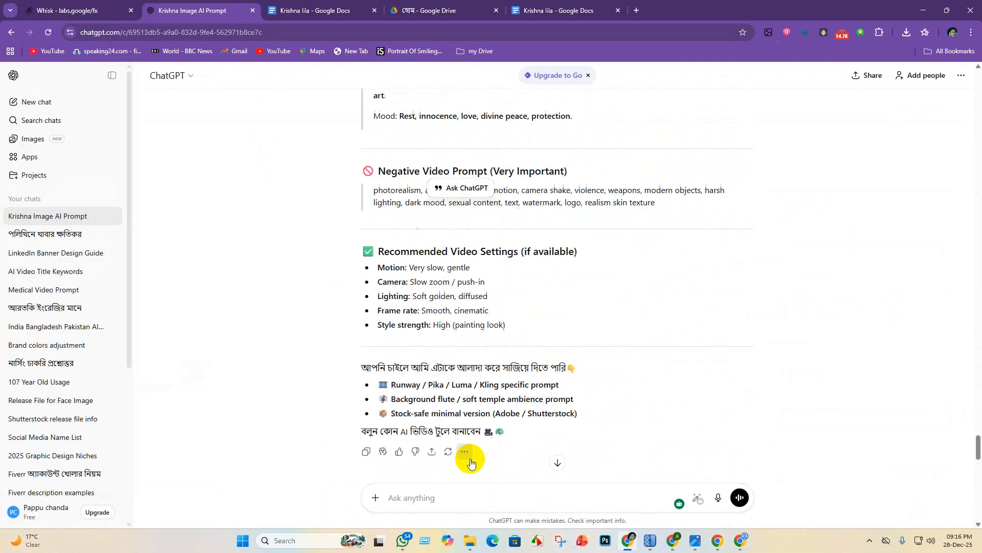
pyautogui.scroll(-2, 460, 466)
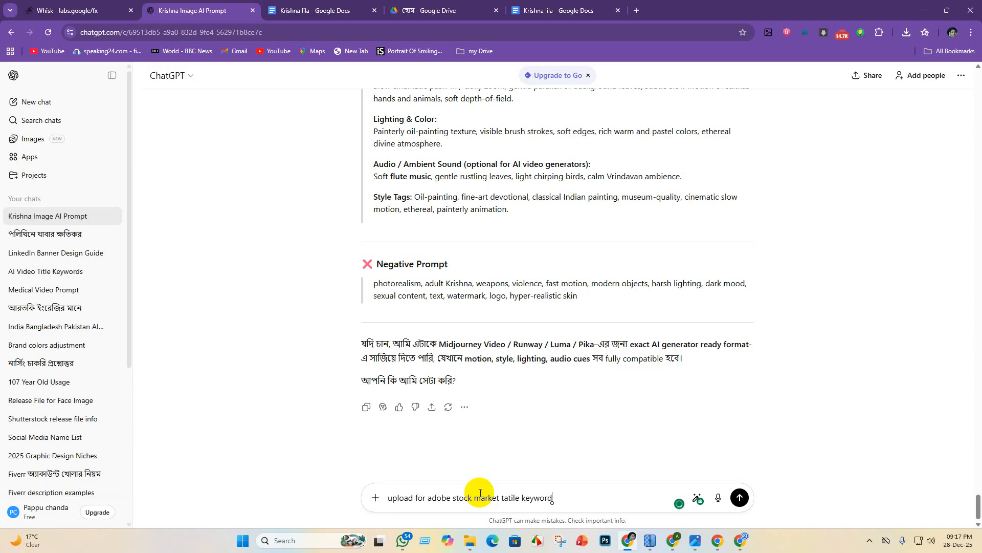
pyautogui.write('f')
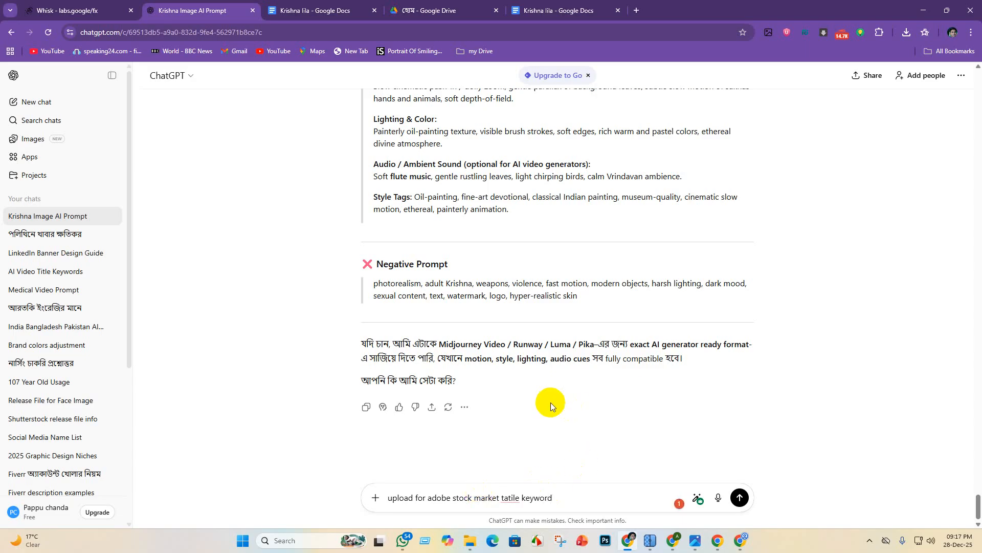
pyautogui.write('or')
pyautogui.write(' 2 ve')
pyautogui.write('ctor')
pyautogui.press('Return')
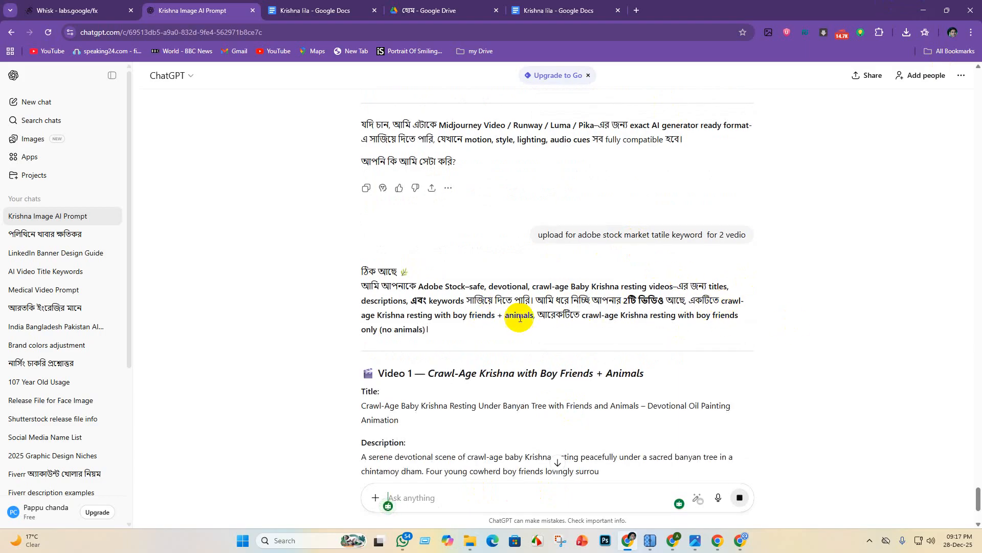
# Copy the Video 1 title from the ChatGPT reply and switch back to the Adobe Stock uploads window.
pyautogui.scroll(-3, 518, 314)
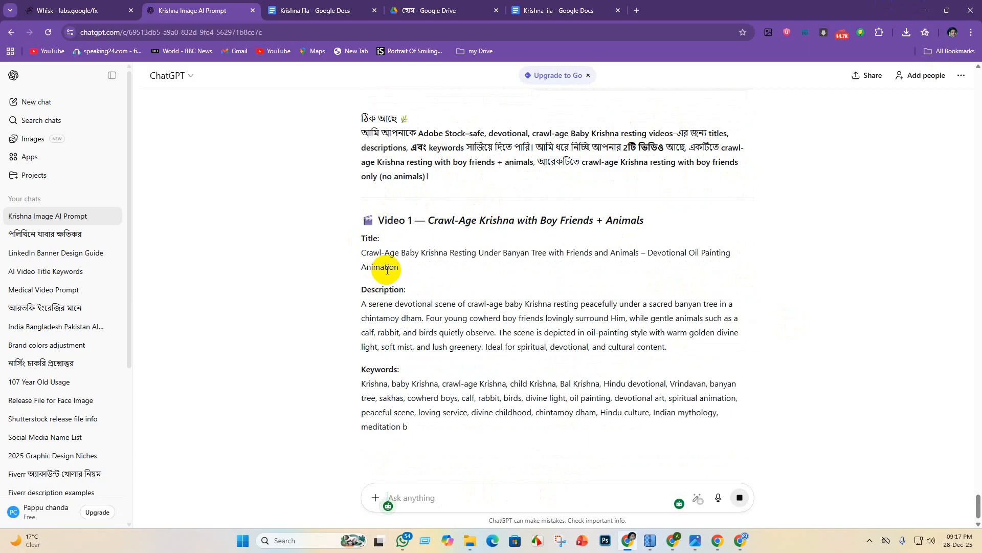
pyautogui.moveTo(359, 252); pyautogui.dragTo(734, 265)
pyautogui.hotkey('ctrl', 'c')
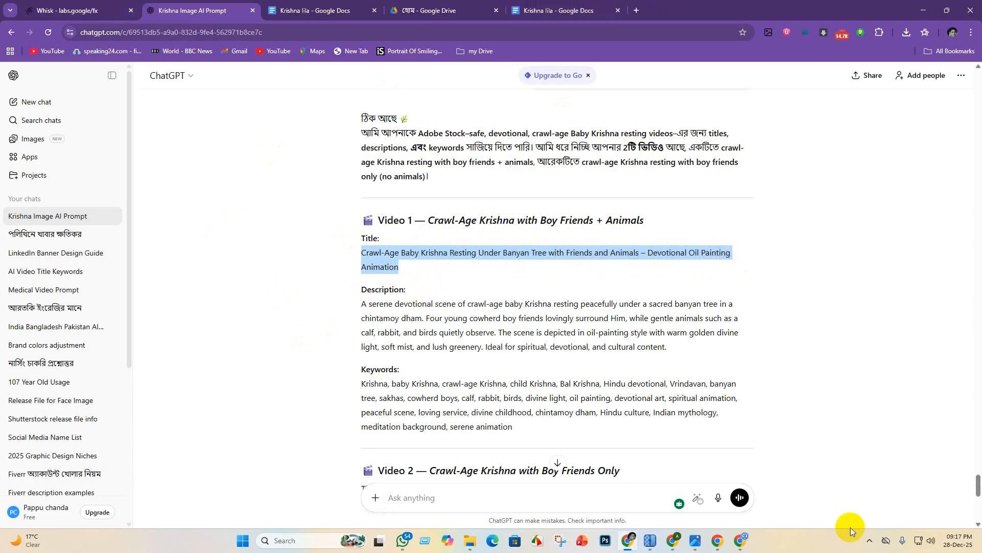
pyautogui.click(672, 541)
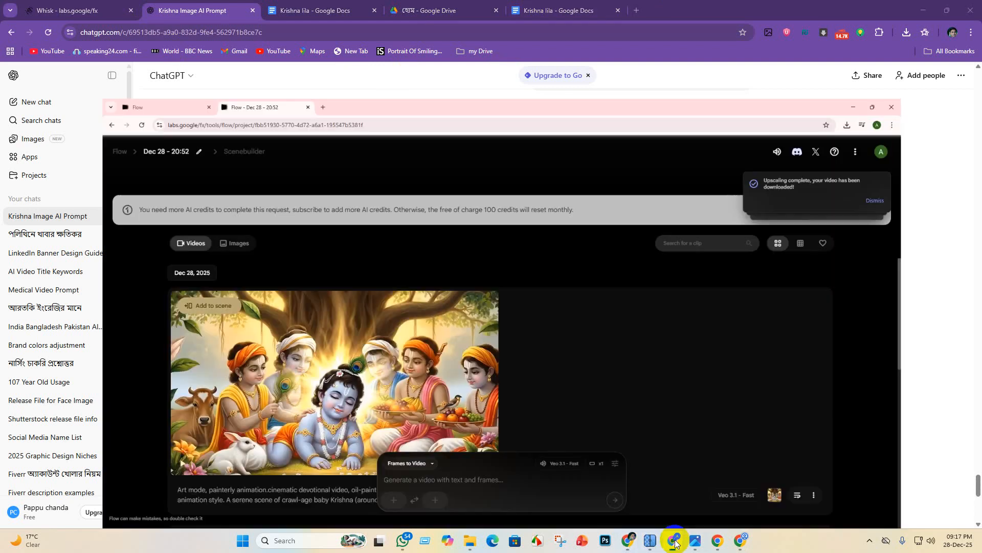
pyautogui.click(628, 541)
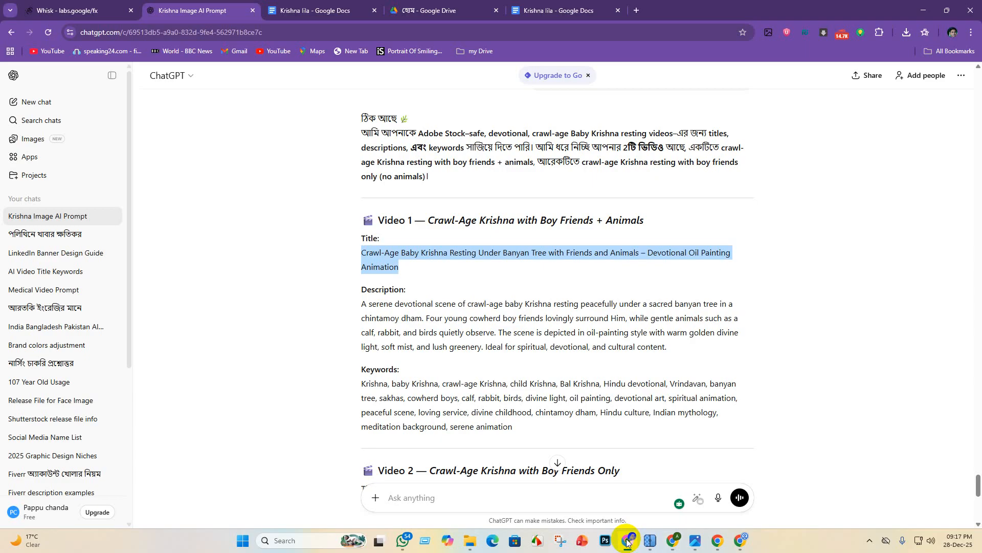
pyautogui.click(743, 484)
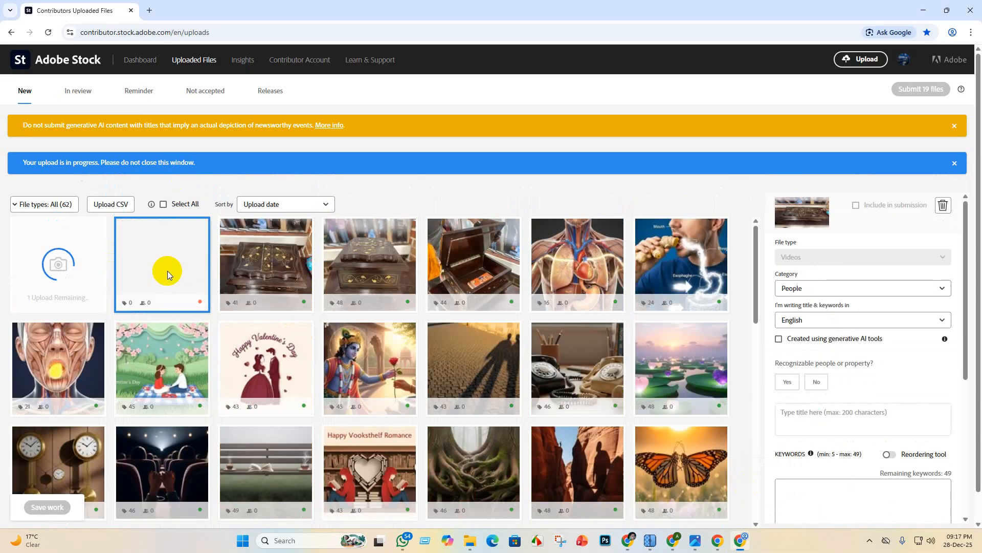
# For the uploaded Krishna video, declare no recognizable people or property, generative AI creation, and fictional people and property.
pyautogui.click(168, 275)
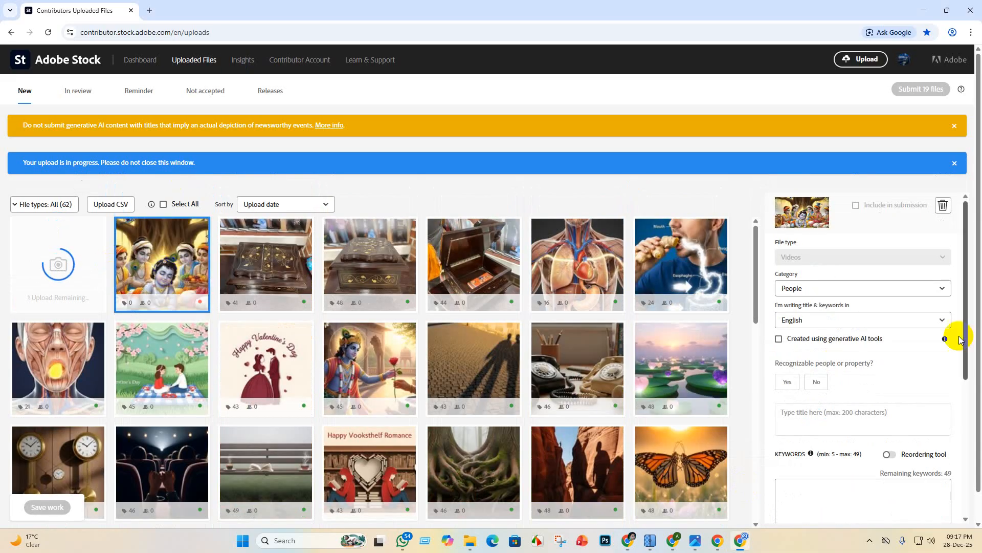
pyautogui.click(811, 389)
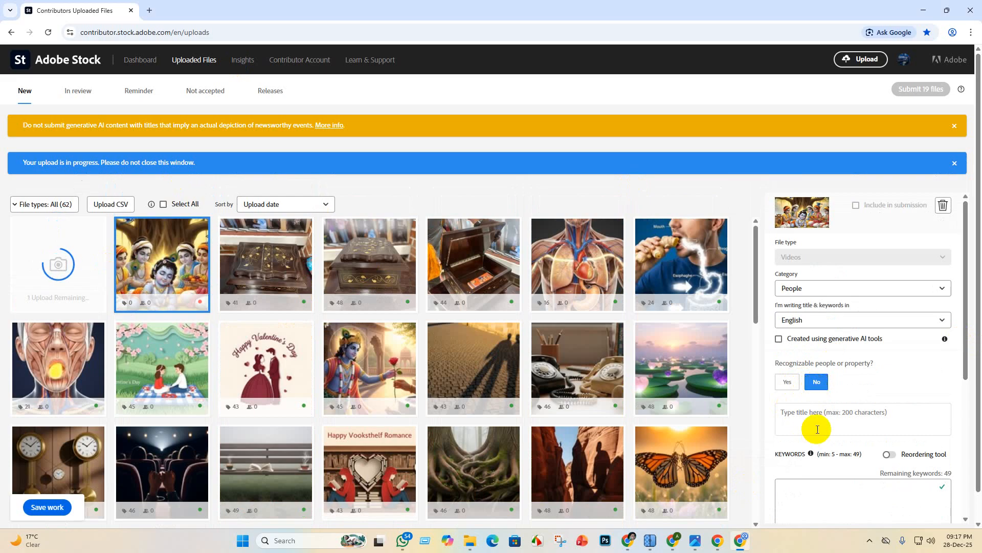
pyautogui.click(779, 340)
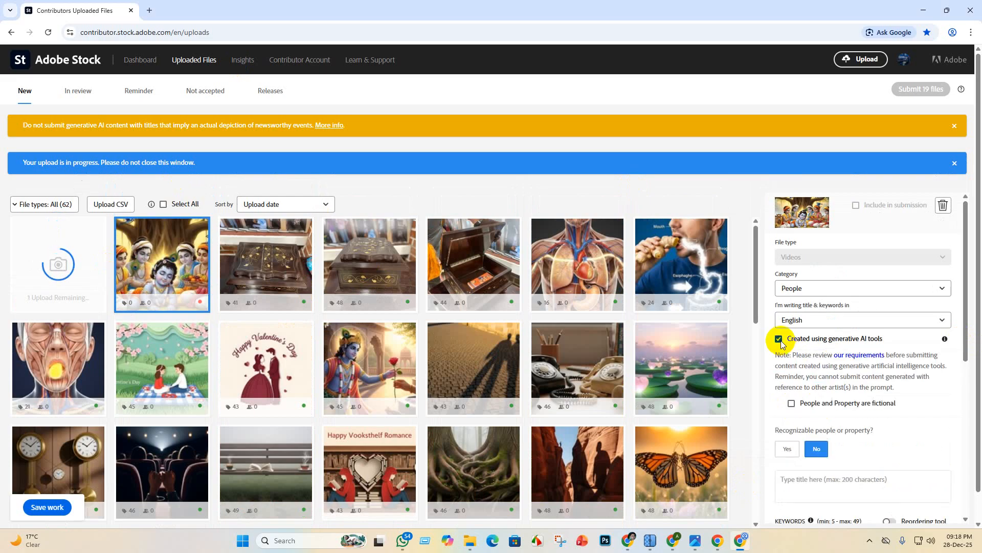
pyautogui.click(791, 404)
pyautogui.scroll(-4, 793, 358)
pyautogui.scroll(3, 816, 412)
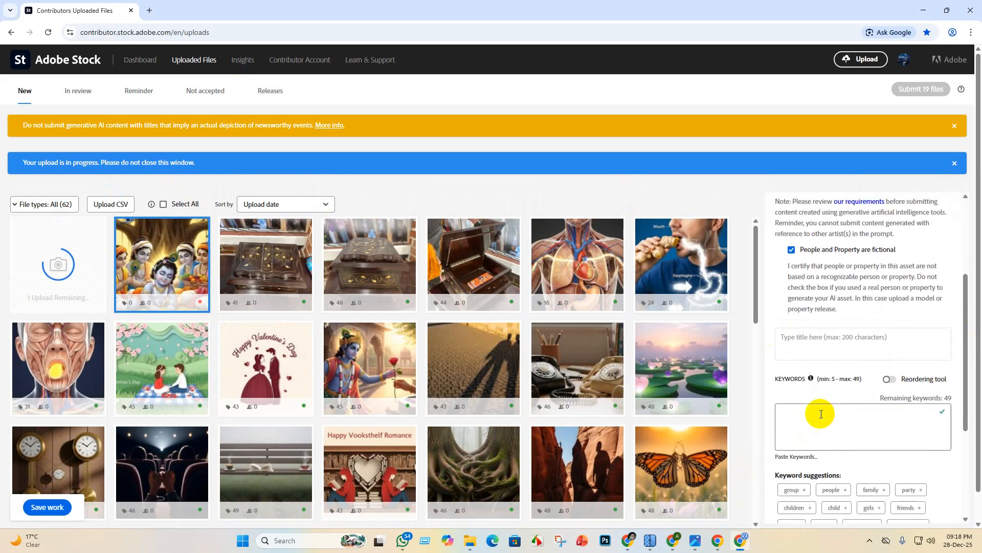
# Paste "Crawl-Age Baby Krishna Resting Under Banyan Tree with Friends and Animals – Devotional Oil Painting Animation" as the video's title.
pyautogui.scroll(-5, 819, 414)
pyautogui.scroll(2, 800, 419)
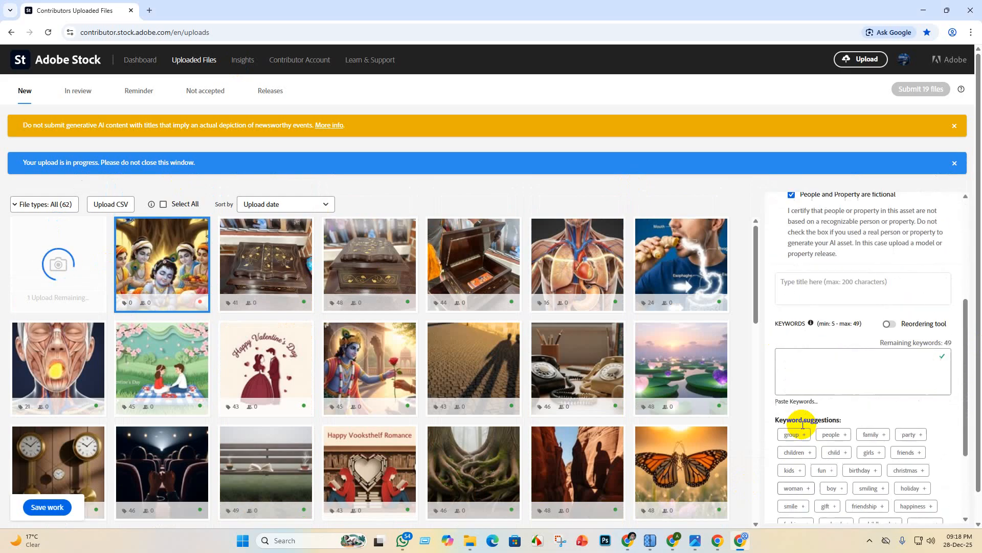
pyautogui.click(793, 294)
pyautogui.hotkey('ctrl', 'v')
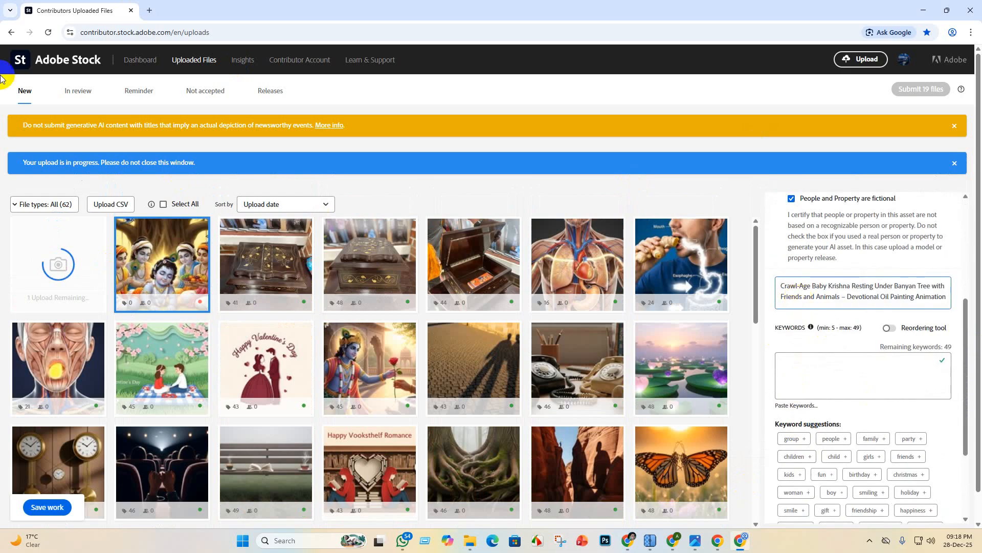
# Copy the Video 1 keywords from ChatGPT and paste them into the Krishna video's keywords in Adobe Stock.
pyautogui.click(629, 540)
pyautogui.scroll(-2, 394, 319)
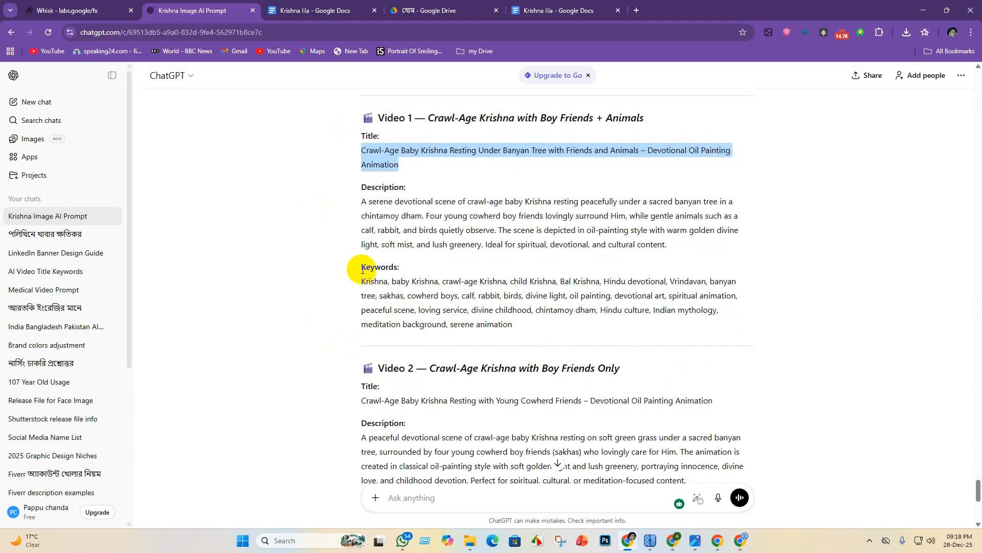
pyautogui.moveTo(358, 281); pyautogui.dragTo(567, 328)
pyautogui.hotkey('ctrl', 'c')
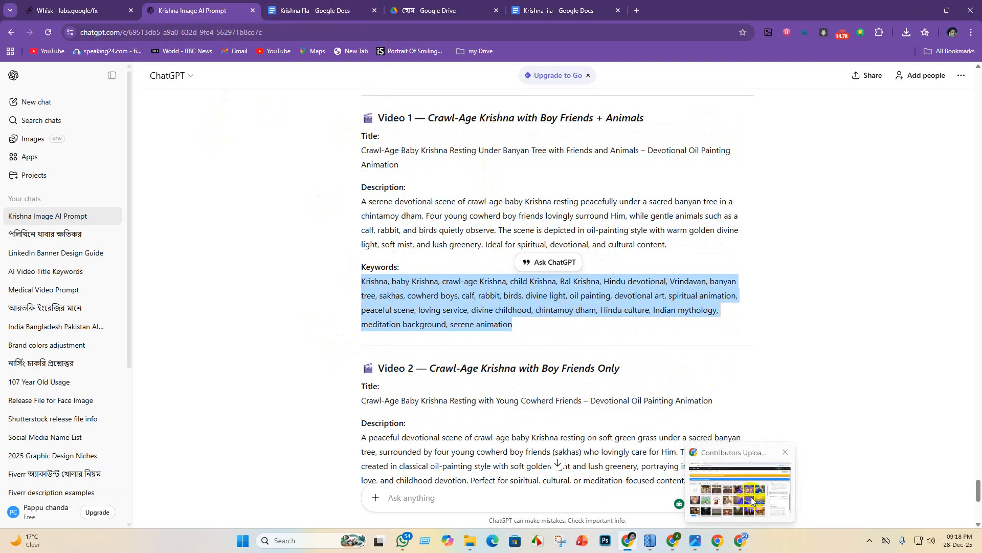
pyautogui.click(737, 543)
pyautogui.click(842, 375)
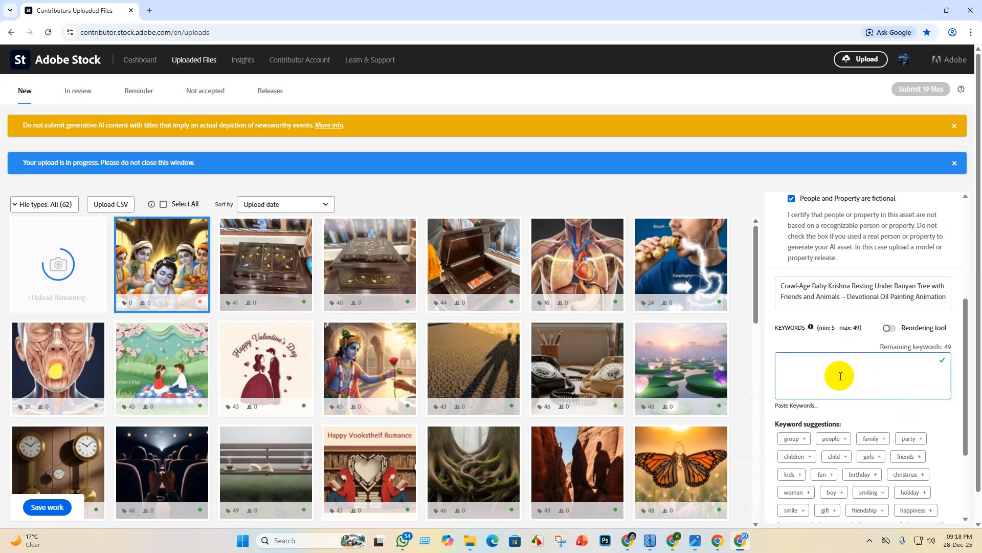
pyautogui.hotkey('ctrl', 'v')
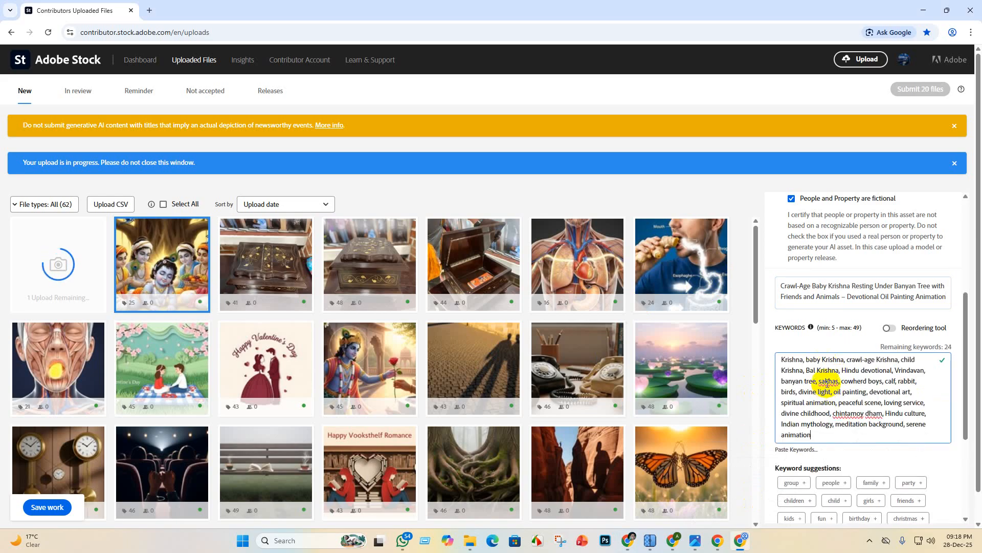
# Replace the misspelled keywords sakhas, chintamoy and dham with the suggestions Sakha's, cinnamoyl and Dham, and save the work.
pyautogui.rightClick(828, 382)
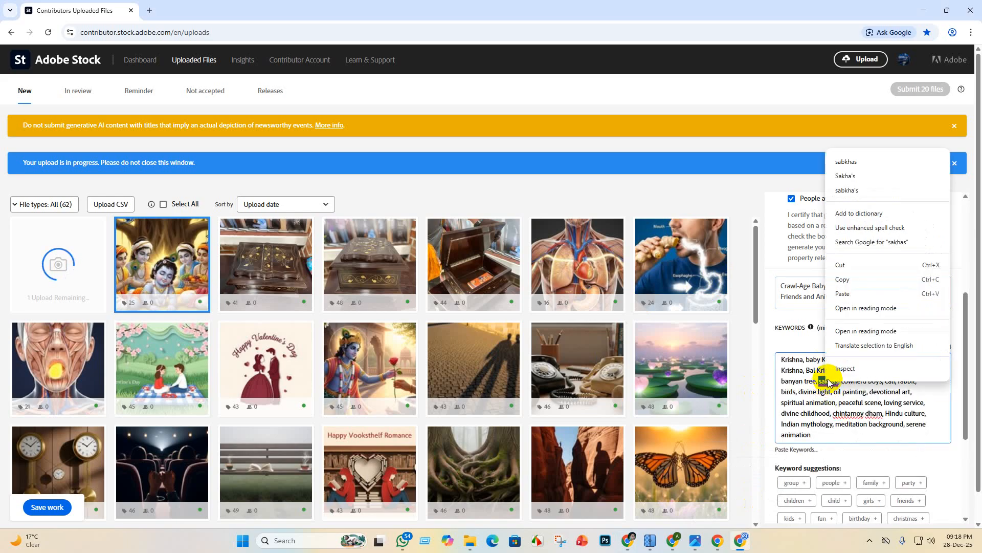
pyautogui.click(846, 176)
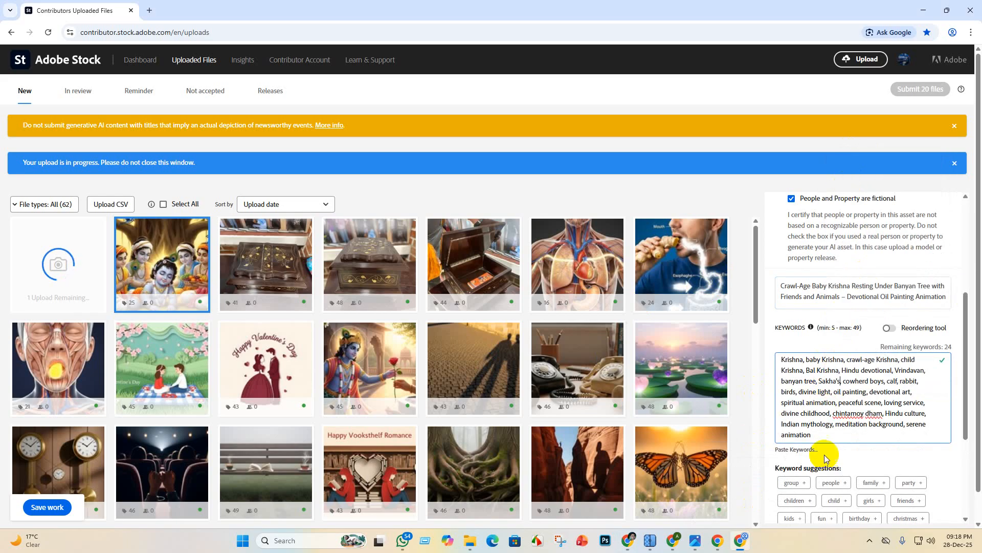
pyautogui.rightClick(850, 412)
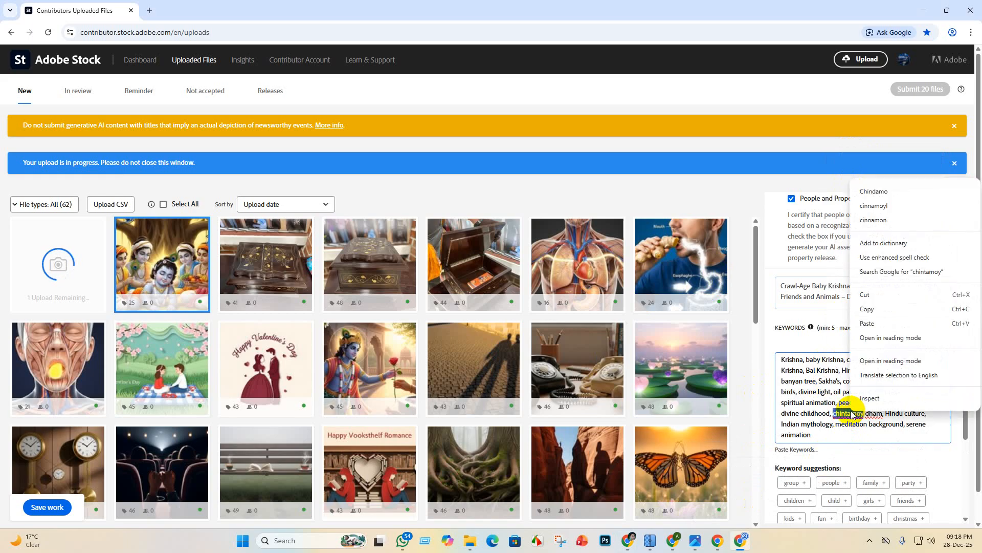
pyautogui.click(881, 208)
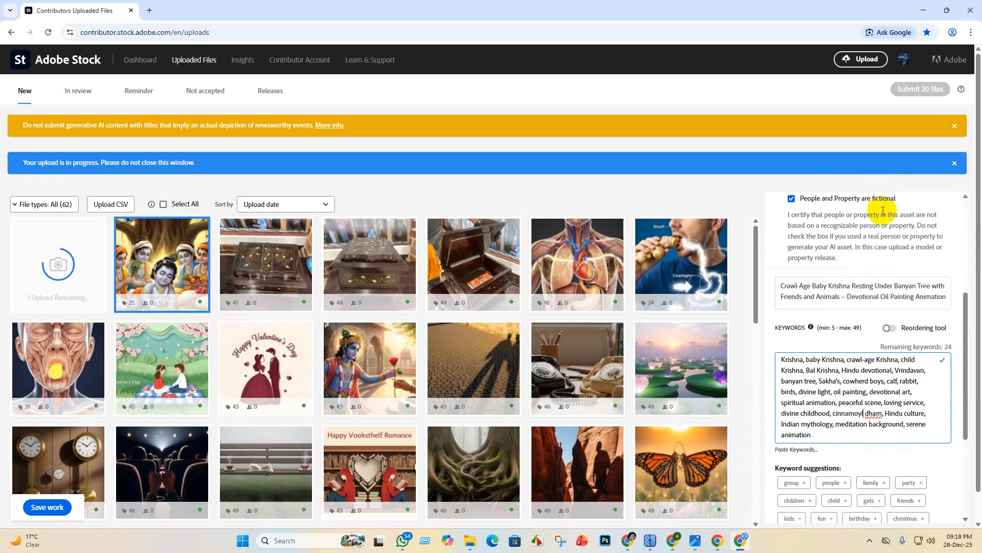
pyautogui.rightClick(873, 412)
pyautogui.click(809, 207)
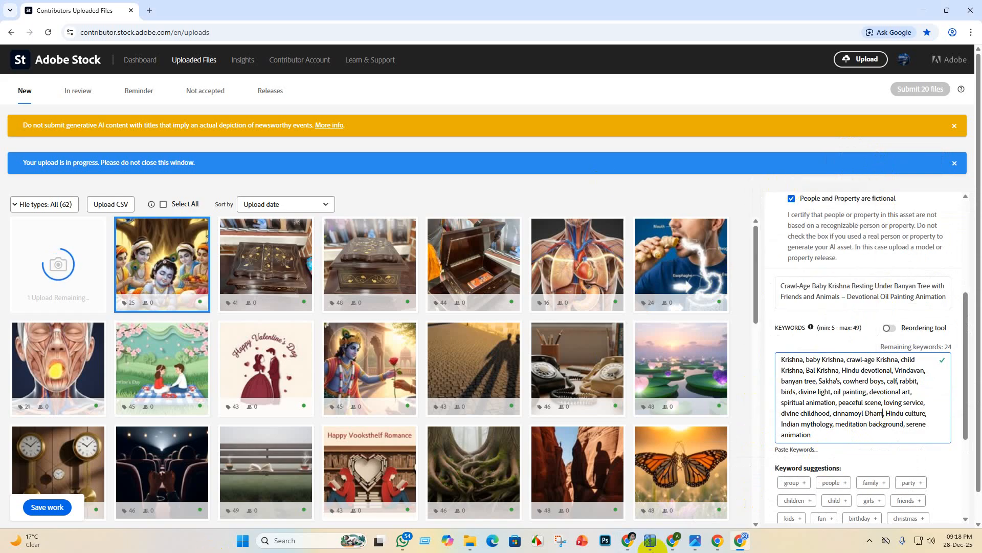
pyautogui.click(51, 507)
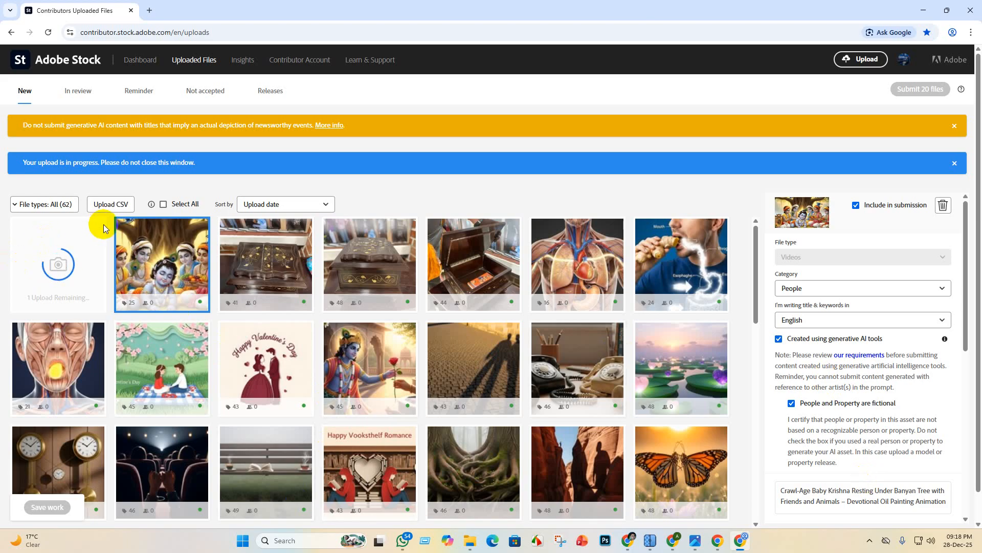
# Return to ChatGPT and copy the Video 2 title, "Crawl-Age Baby Krishna Resting with Young Cowherd Friends – Devotional Oil Painting Animation".
pyautogui.click(629, 542)
pyautogui.scroll(-4, 461, 285)
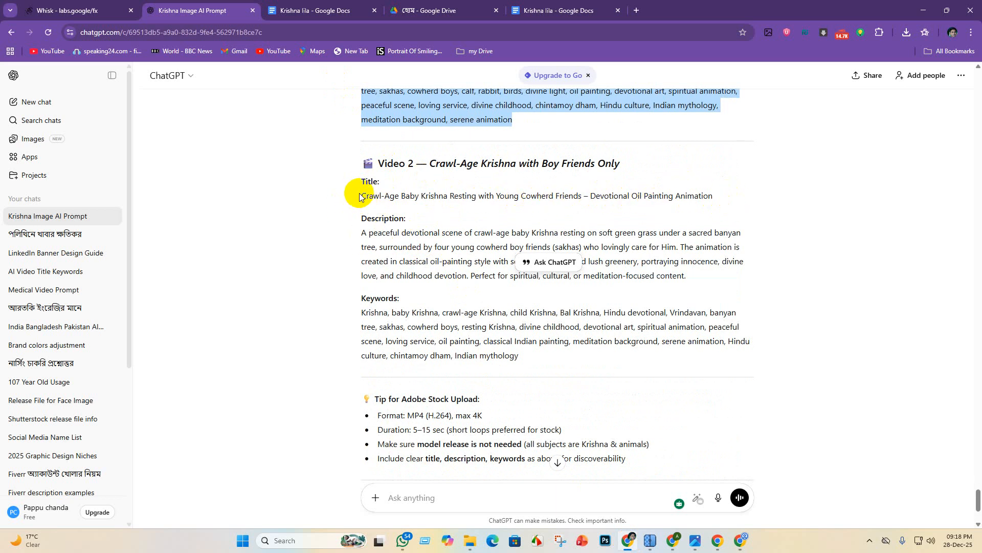
pyautogui.moveTo(359, 197); pyautogui.dragTo(735, 191)
pyautogui.hotkey('ctrl', 'c')
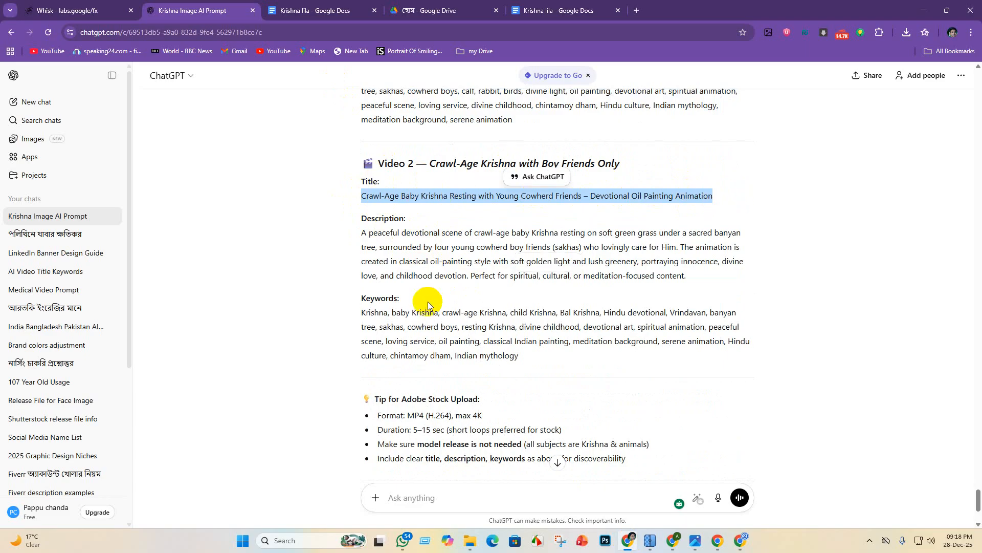
pyautogui.scroll(-3, 435, 296)
pyautogui.scroll(5, 512, 348)
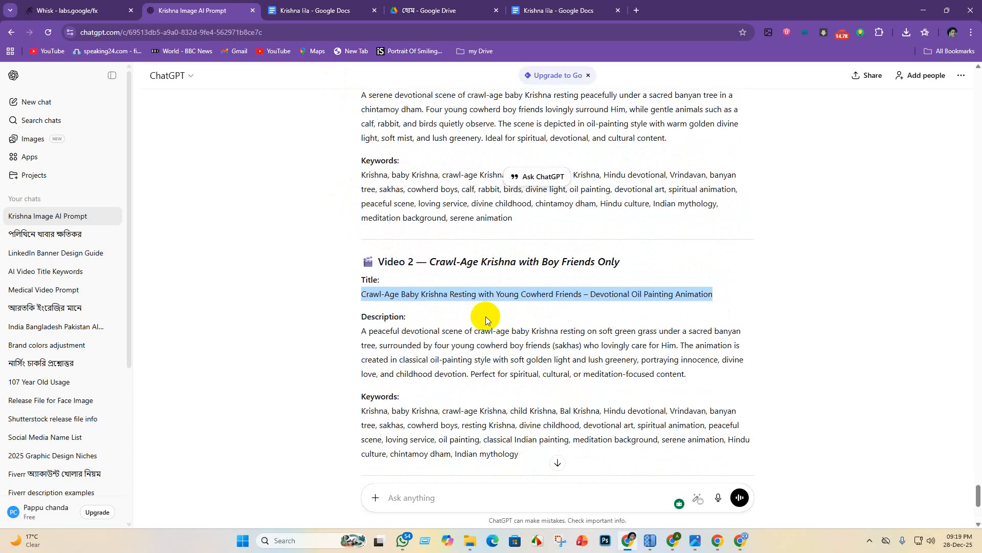
# Switch to Adobe Stock, select the untitled Krishna video, and mark it as created using generative AI tools with fictional people and property.
pyautogui.scroll(5, 481, 307)
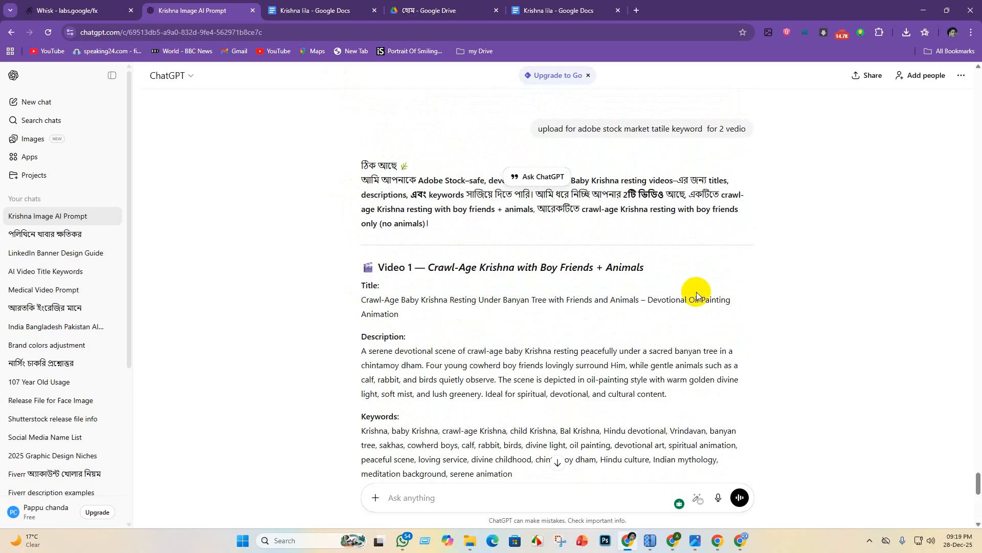
pyautogui.scroll(-3, 531, 312)
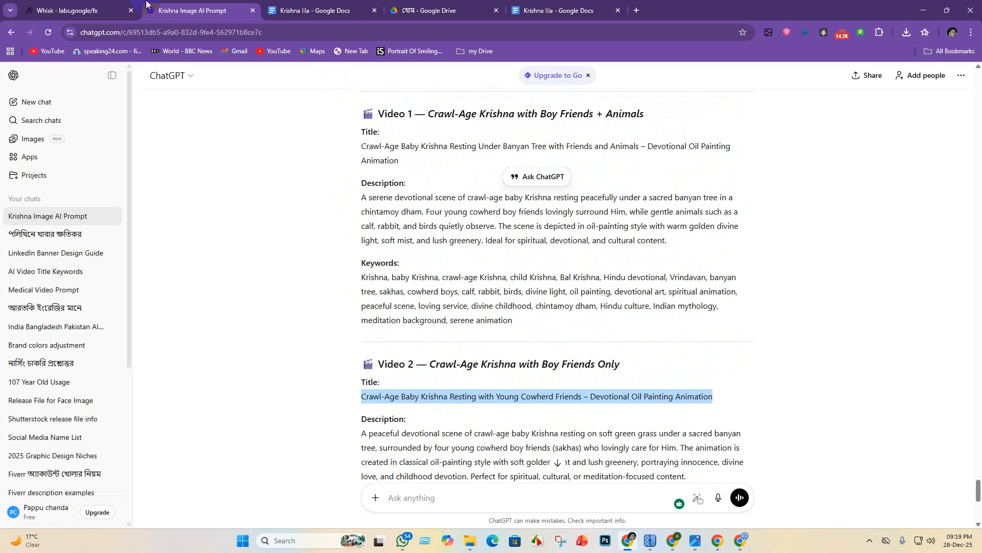
pyautogui.moveTo(674, 543)
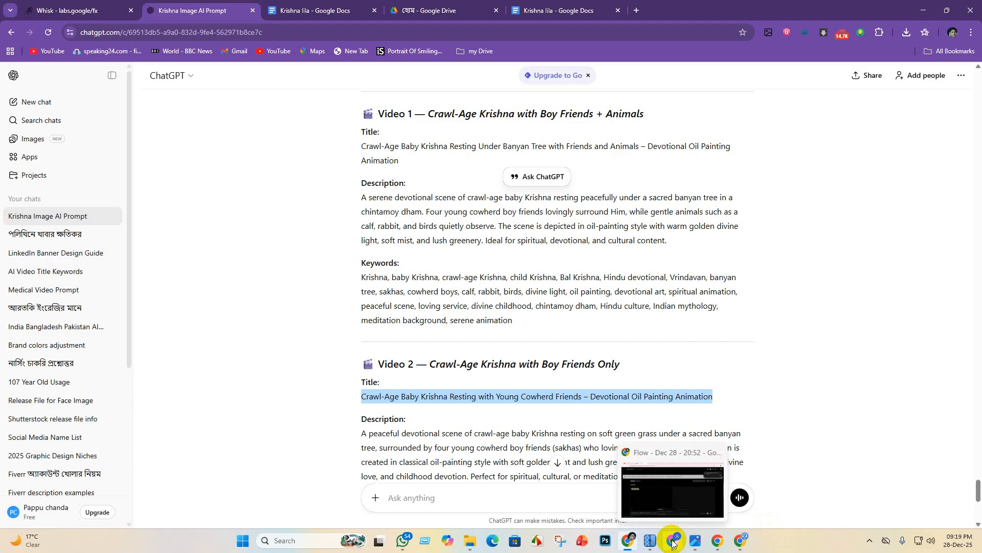
pyautogui.click(740, 541)
pyautogui.click(64, 241)
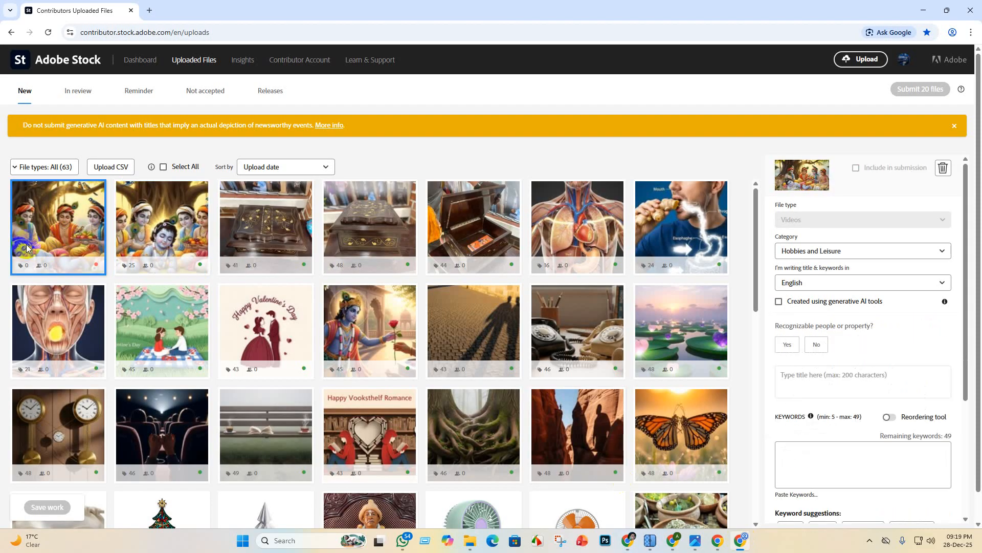
pyautogui.click(779, 301)
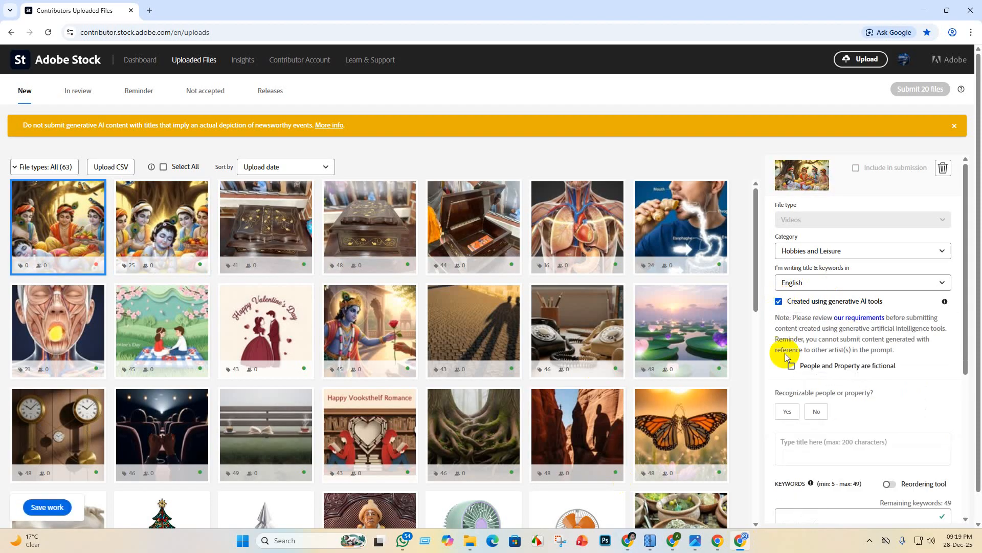
pyautogui.click(792, 366)
# Paste "Crawl-Age Baby Krishna Resting with Young Cowherd Friends – Devotional Oil Painting Animation" as the selected video's title.
pyautogui.scroll(-4, 813, 348)
pyautogui.click(837, 248)
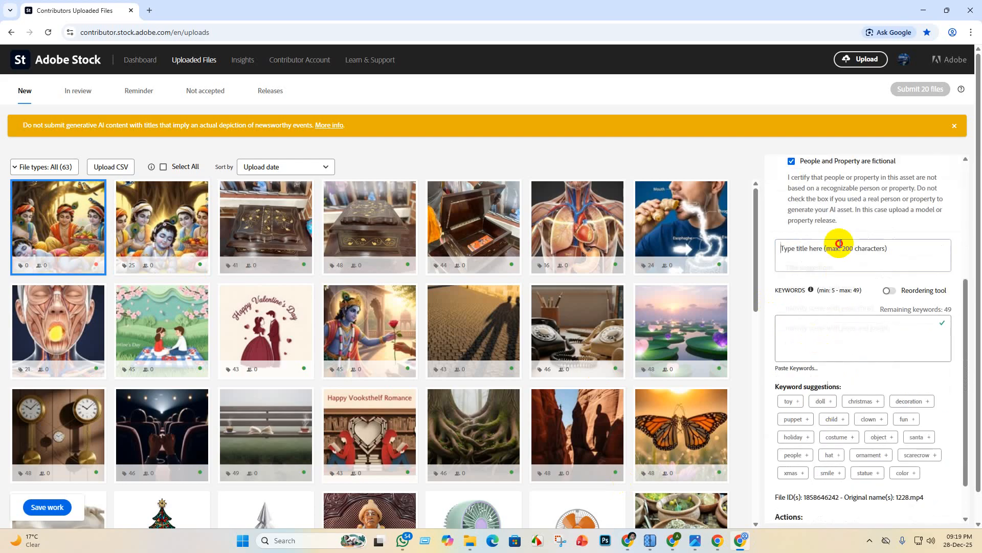
pyautogui.hotkey('ctrl', 'v')
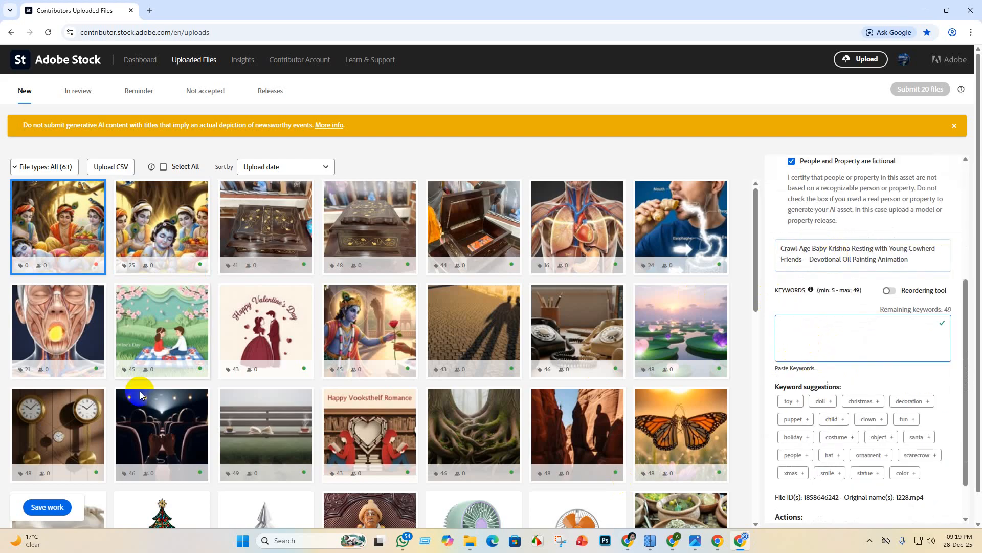
# Copy the Video 2 keywords from ChatGPT and paste them into the selected video's keywords in Adobe Stock.
pyautogui.click(628, 541)
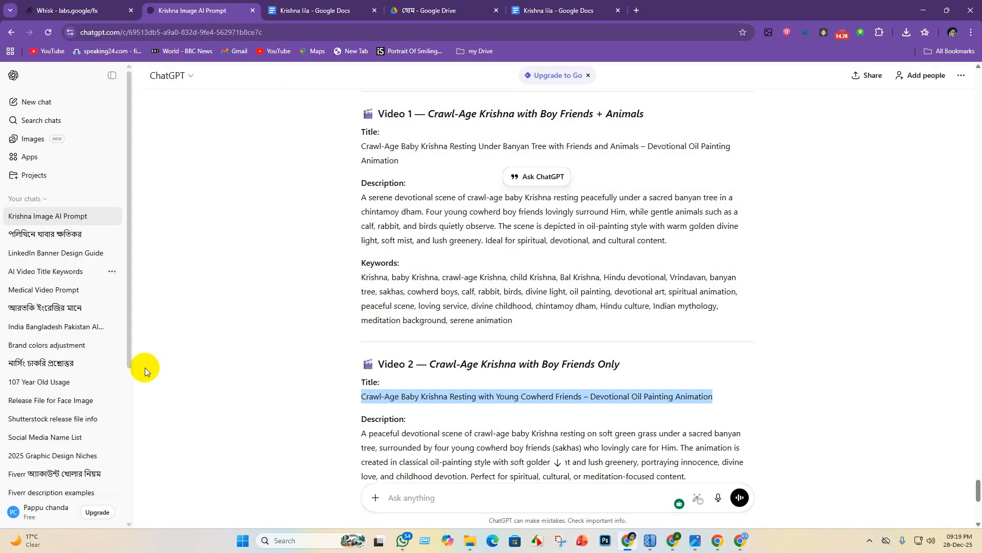
pyautogui.scroll(-4, 377, 406)
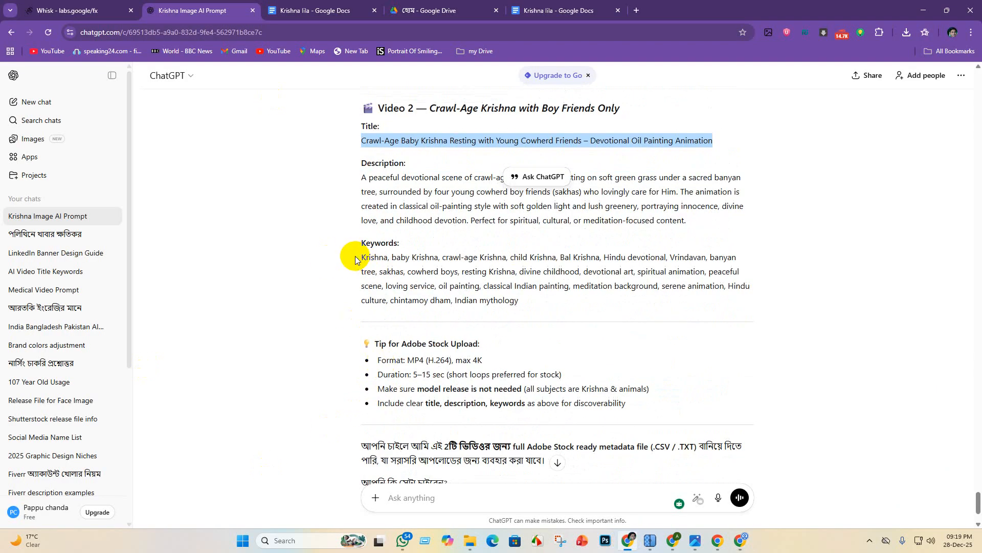
pyautogui.moveTo(355, 259); pyautogui.dragTo(543, 306)
pyautogui.hotkey('ctrl', 'c')
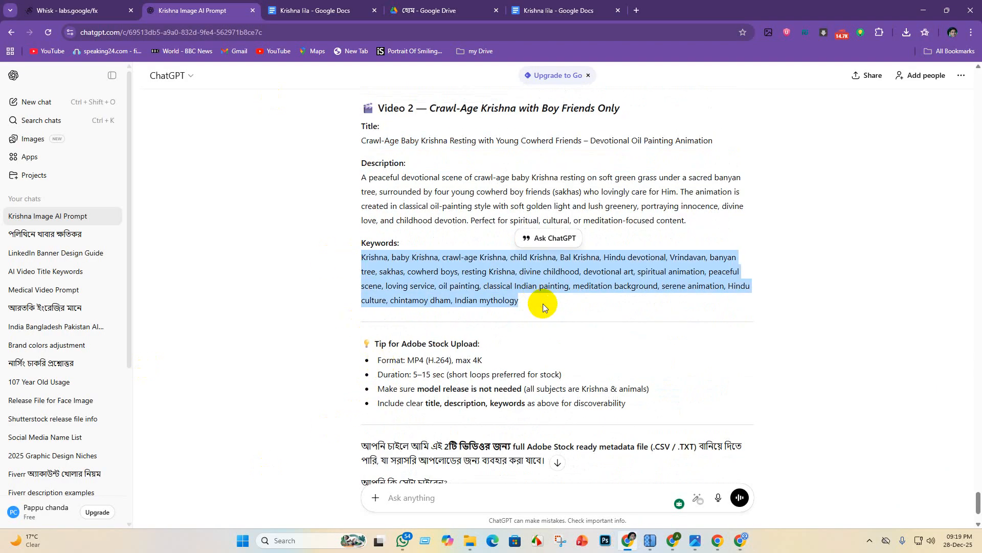
pyautogui.click(567, 12)
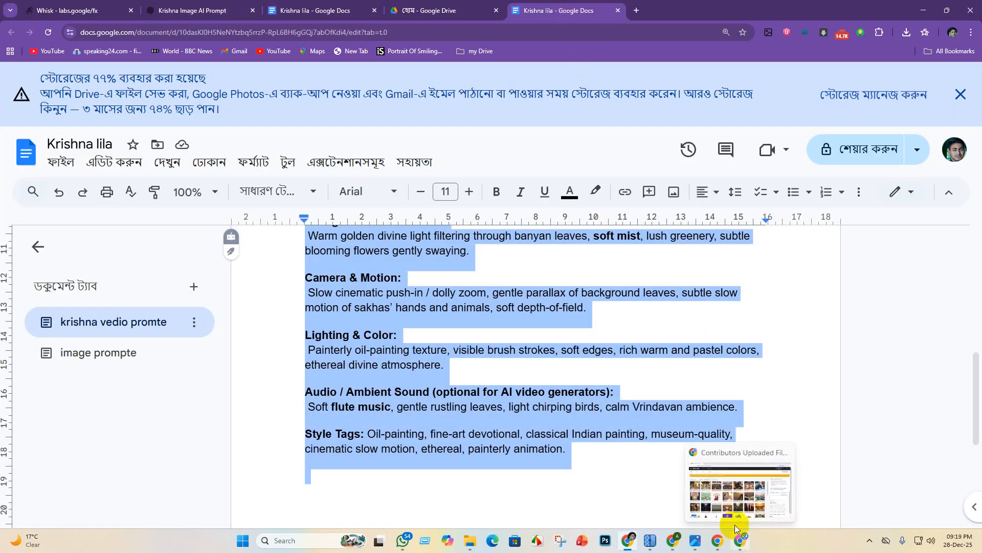
pyautogui.click(735, 527)
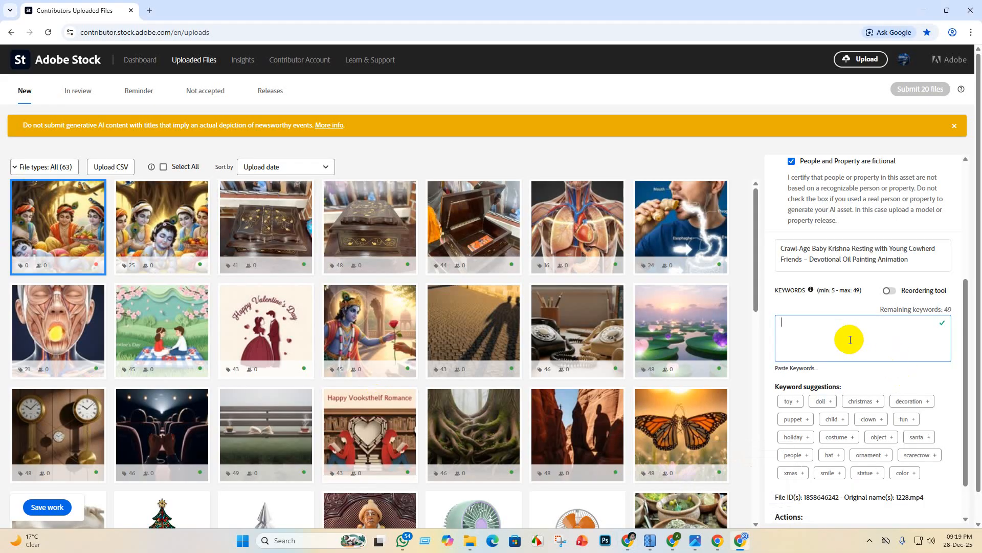
pyautogui.hotkey('ctrl', 'v')
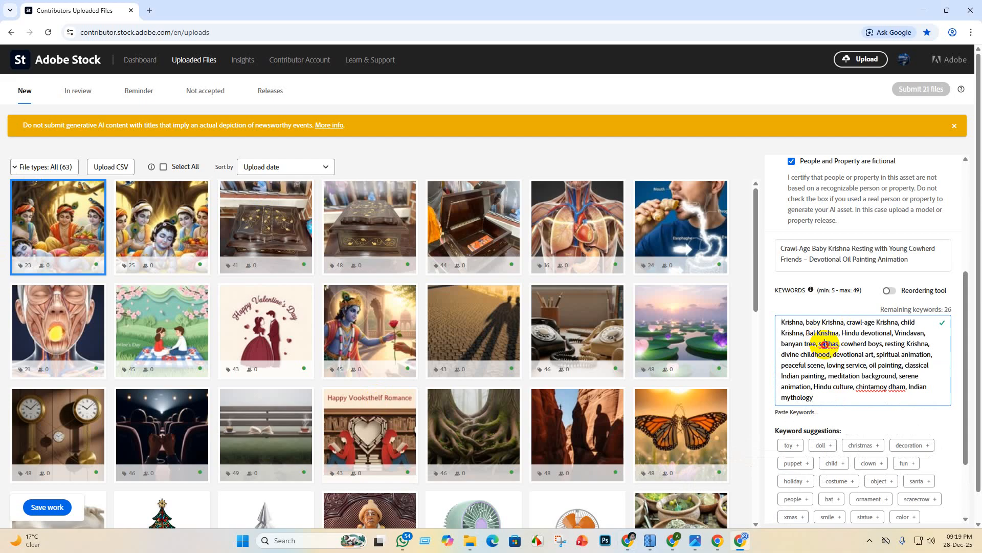
# Replace the second video's misspelled keywords sakhas, chintamoy and dham with the suggestions Sakha's, cinnamoyl and Dham, and save the work.
pyautogui.rightClick(826, 345)
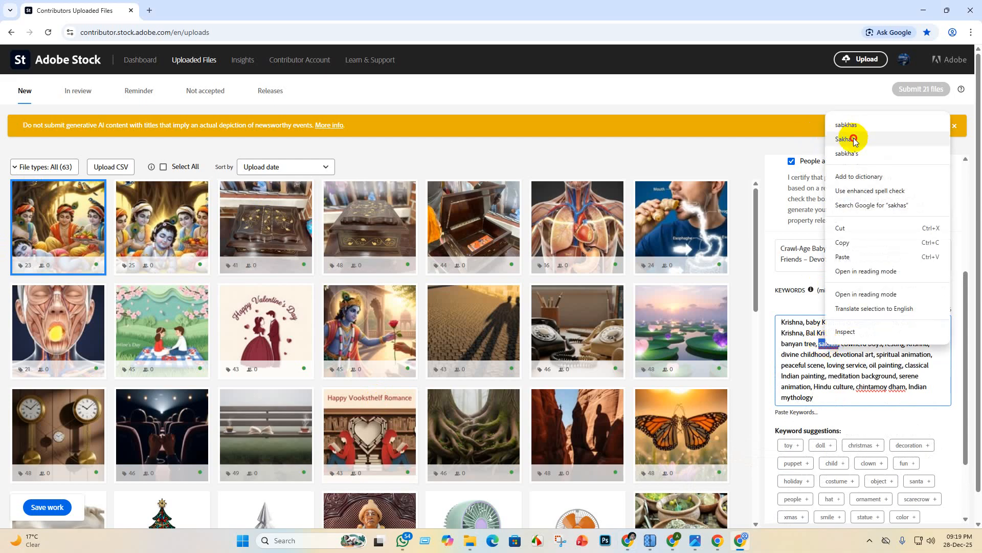
pyautogui.click(854, 139)
pyautogui.rightClick(873, 387)
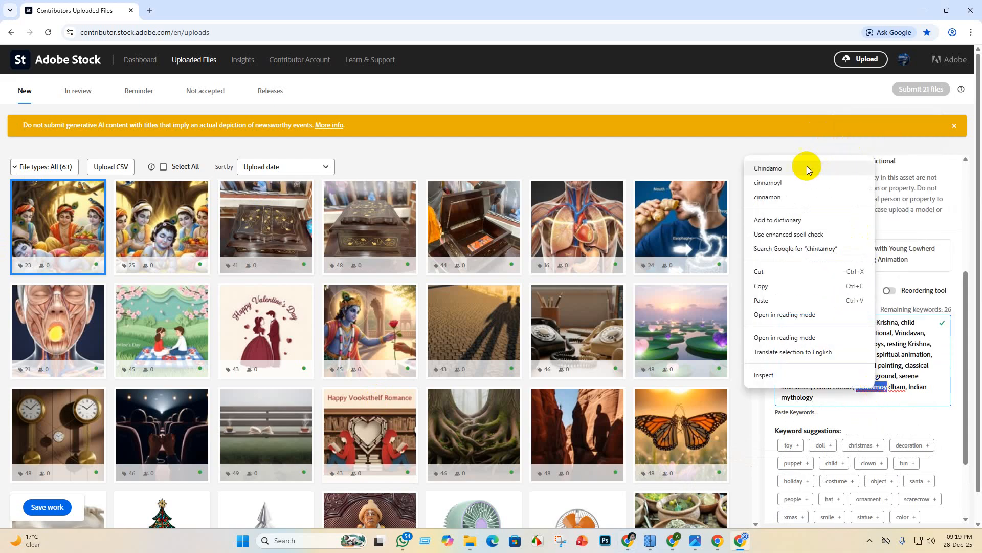
pyautogui.press('Escape')
pyautogui.rightClick(899, 387)
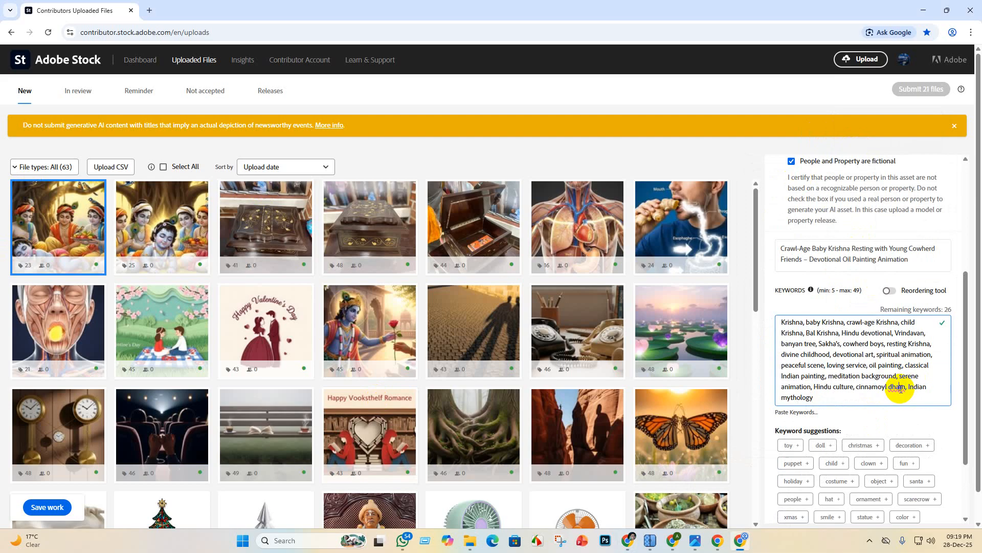
pyautogui.click(843, 168)
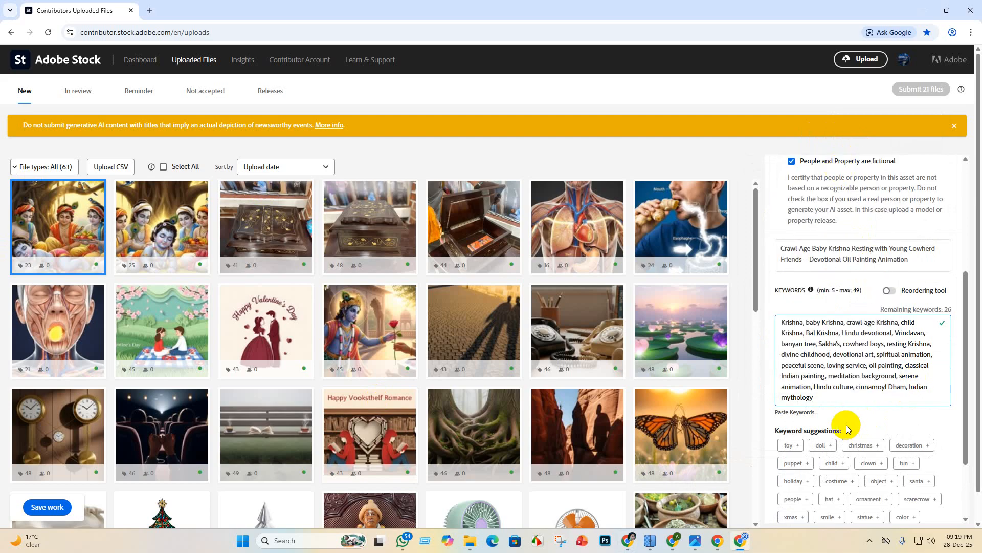
pyautogui.scroll(-2, 786, 494)
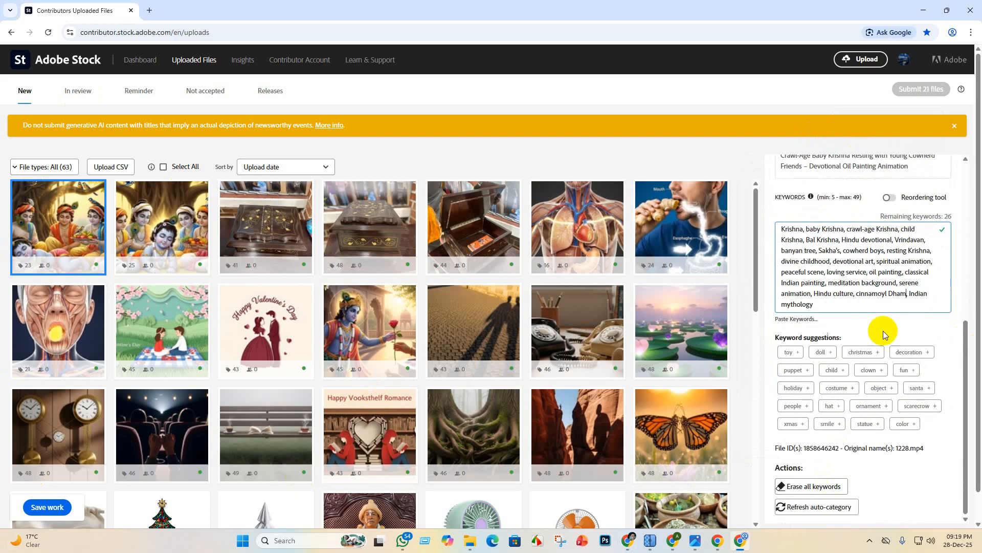
pyautogui.scroll(5, 880, 329)
pyautogui.click(44, 508)
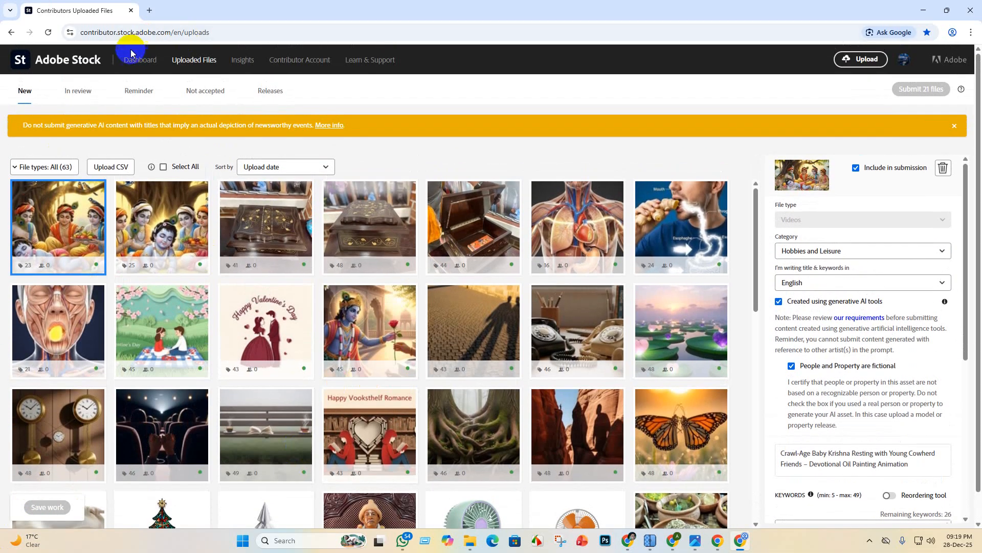
# Examine the portfolio files and their downloads on the contributor dashboard, and return to the uploaded files.
pyautogui.click(135, 60)
pyautogui.scroll(-6, 533, 269)
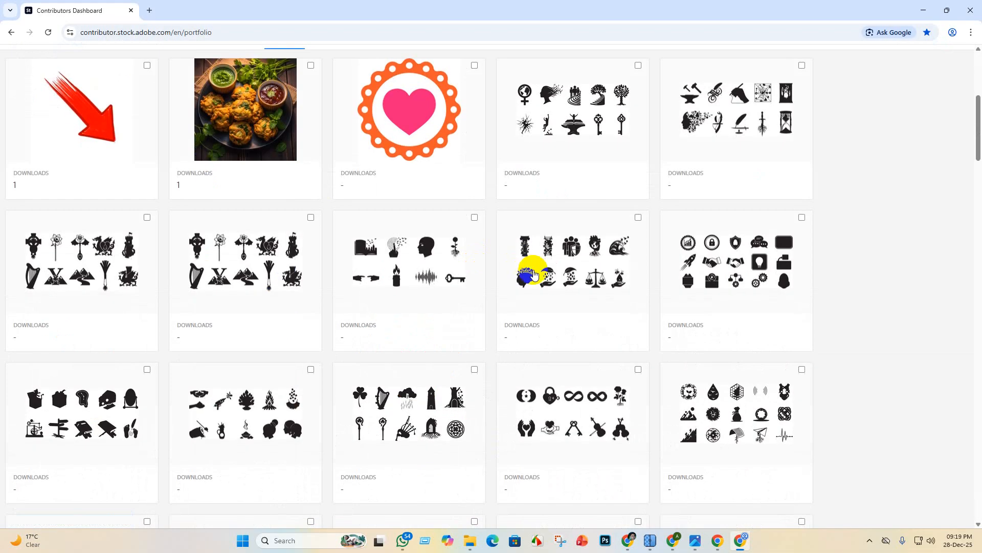
pyautogui.scroll(6, 519, 251)
pyautogui.scroll(-12, 609, 452)
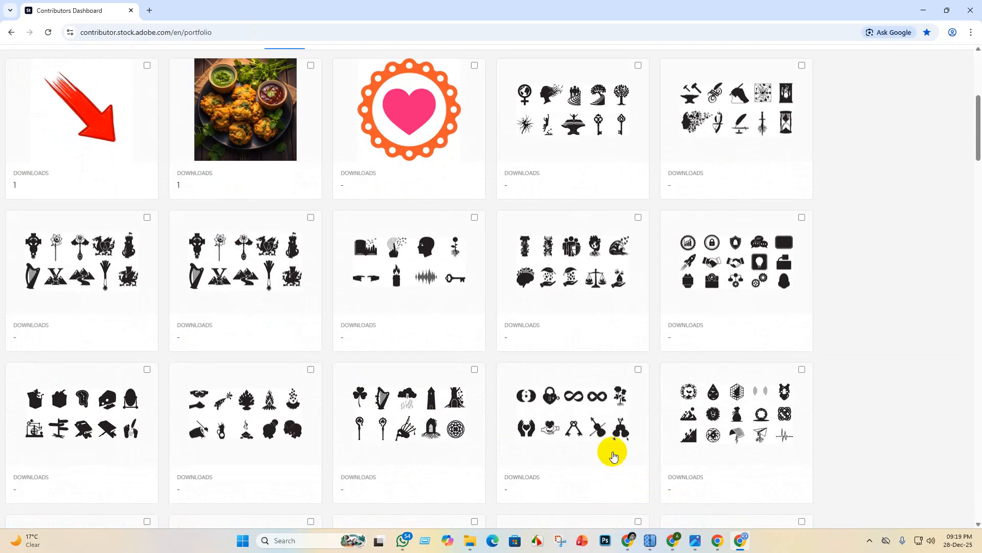
pyautogui.scroll(6, 706, 204)
pyautogui.scroll(-12, 478, 351)
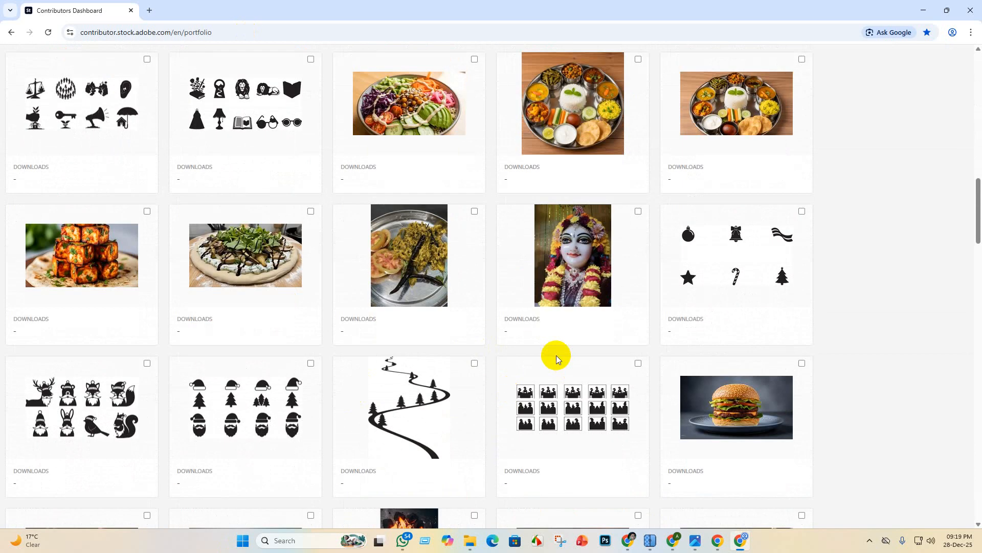
pyautogui.scroll(6, 407, 390)
pyautogui.scroll(8, 512, 367)
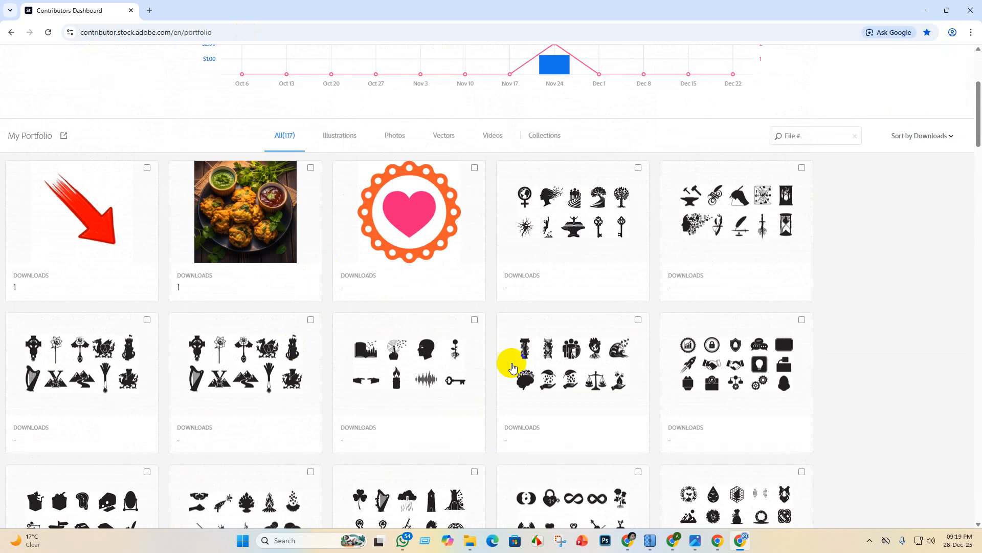
pyautogui.scroll(-2, 435, 336)
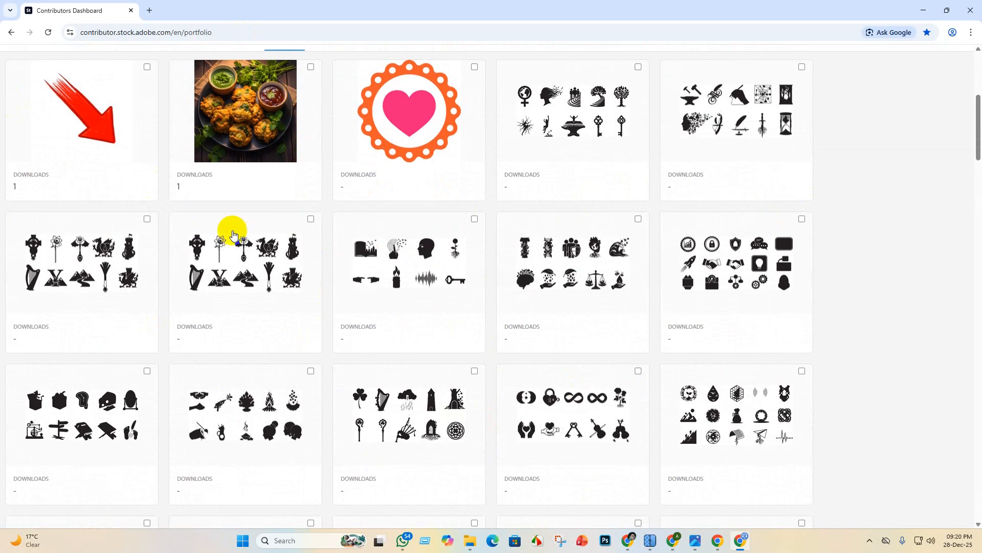
pyautogui.scroll(6, 245, 215)
pyautogui.click(194, 60)
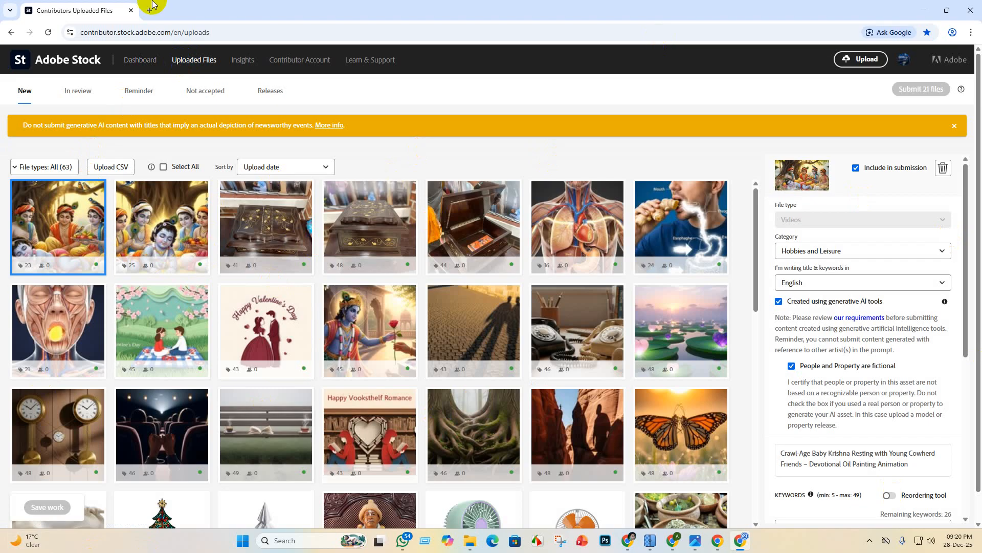
# Switch to the Flow project and play the generated video of baby Krishna crawling among his friends in full screen.
pyautogui.click(923, 10)
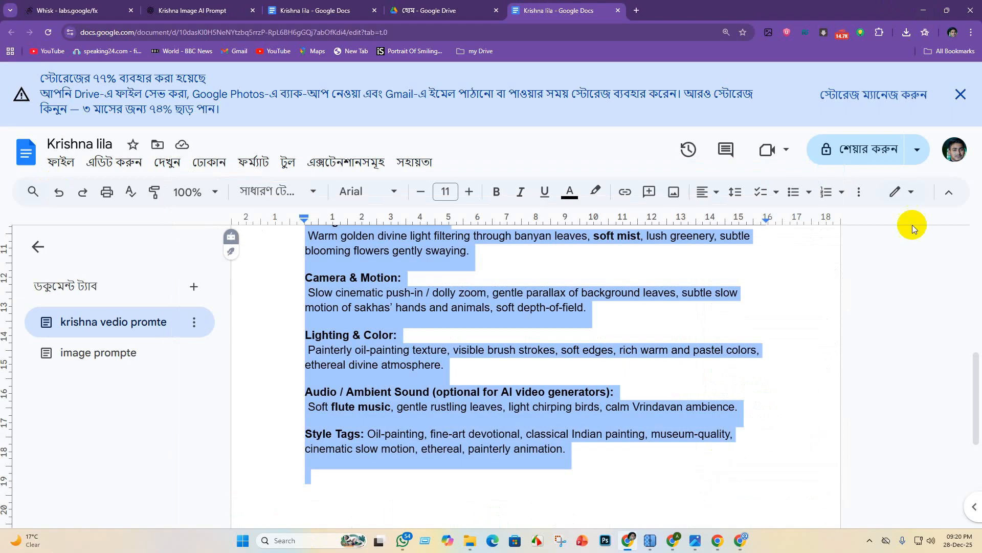
pyautogui.click(923, 10)
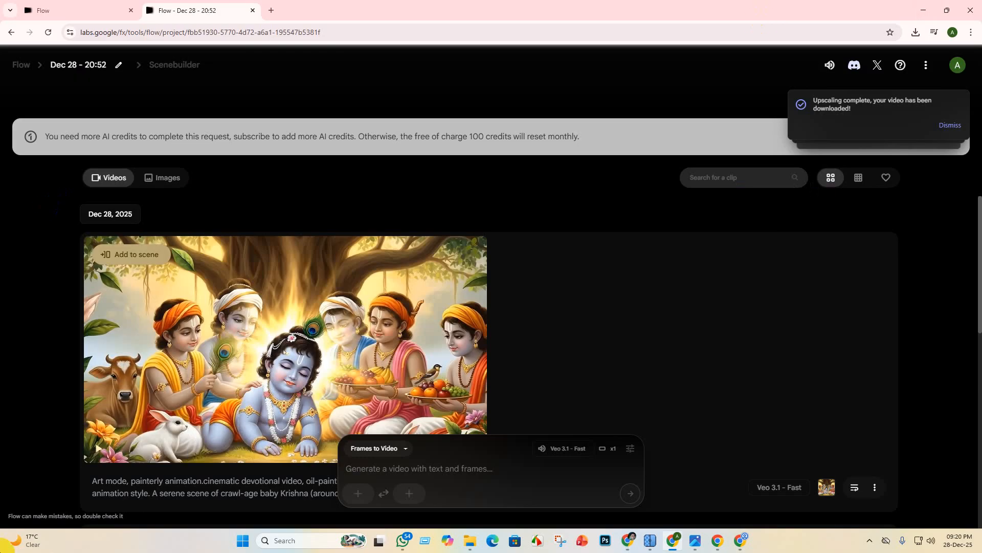
pyautogui.scroll(-6, 333, 406)
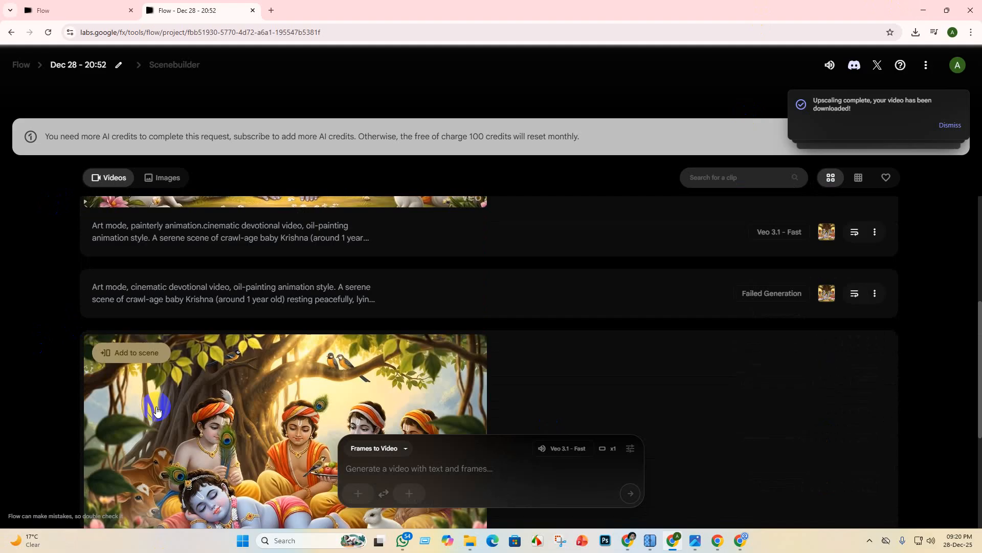
pyautogui.scroll(2, 123, 468)
pyautogui.scroll(-5, 226, 449)
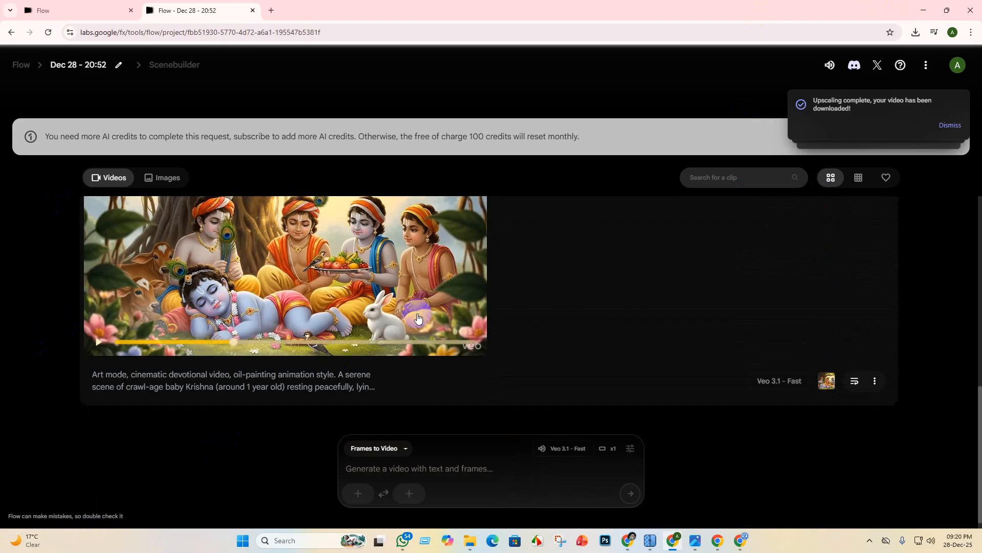
pyautogui.scroll(3, 109, 351)
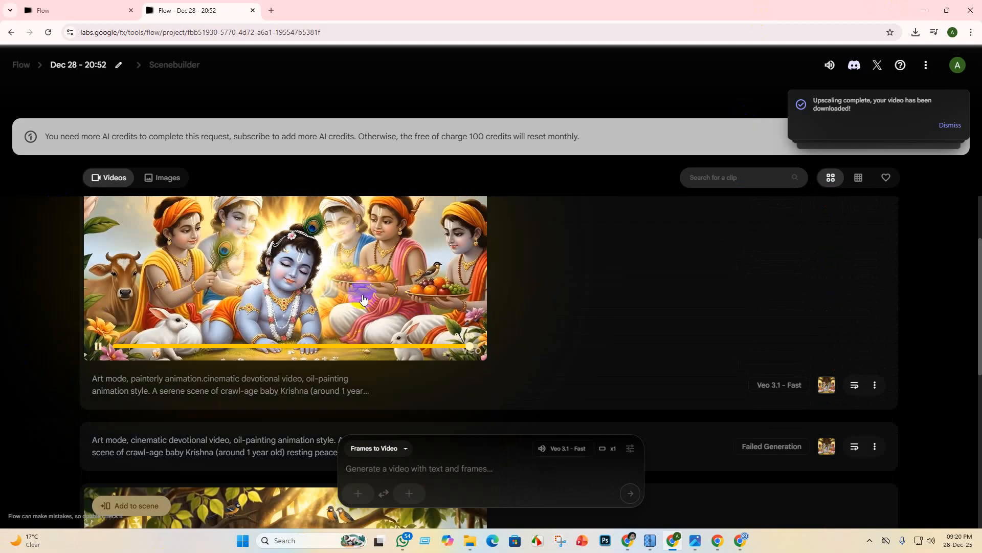
pyautogui.click(98, 346)
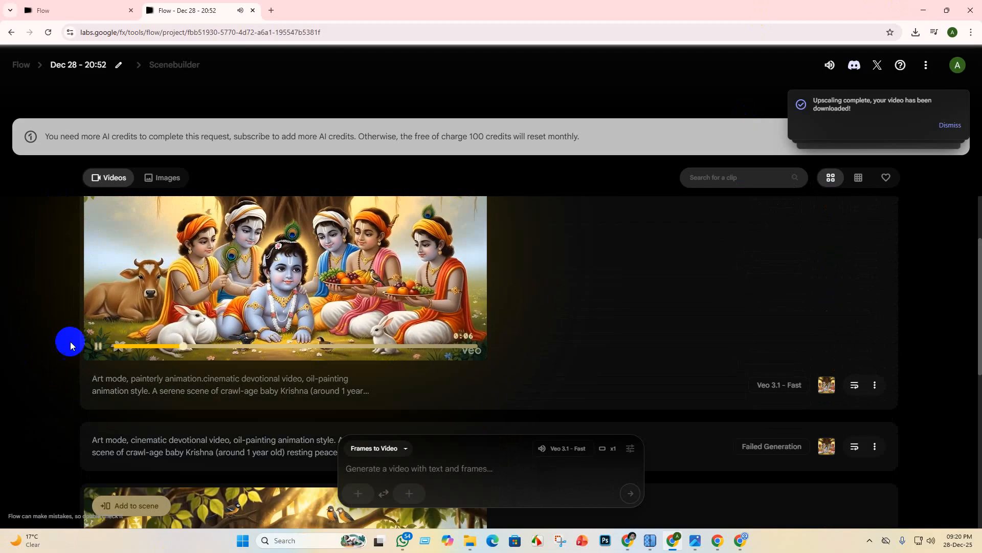
pyautogui.scroll(2, 307, 287)
pyautogui.click(445, 256)
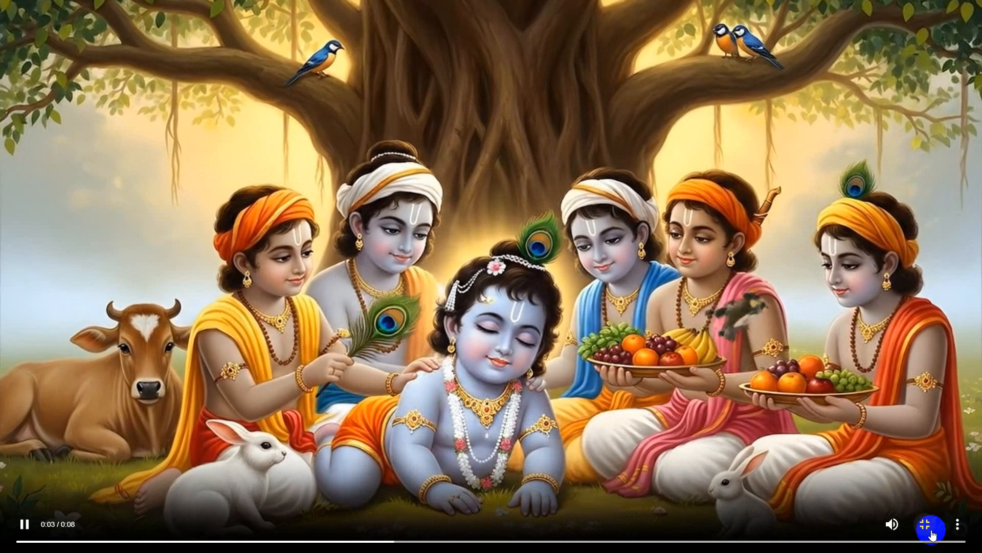
pyautogui.click(928, 530)
# Play the generated video of baby Krishna sleeping on his side beside the calves in full screen.
pyautogui.scroll(-9, 309, 369)
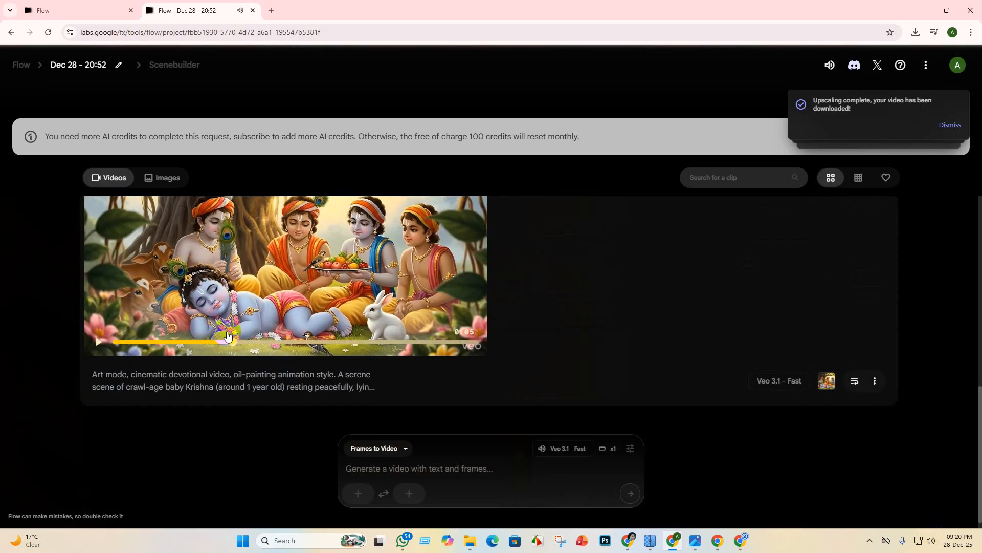
pyautogui.scroll(1, 281, 358)
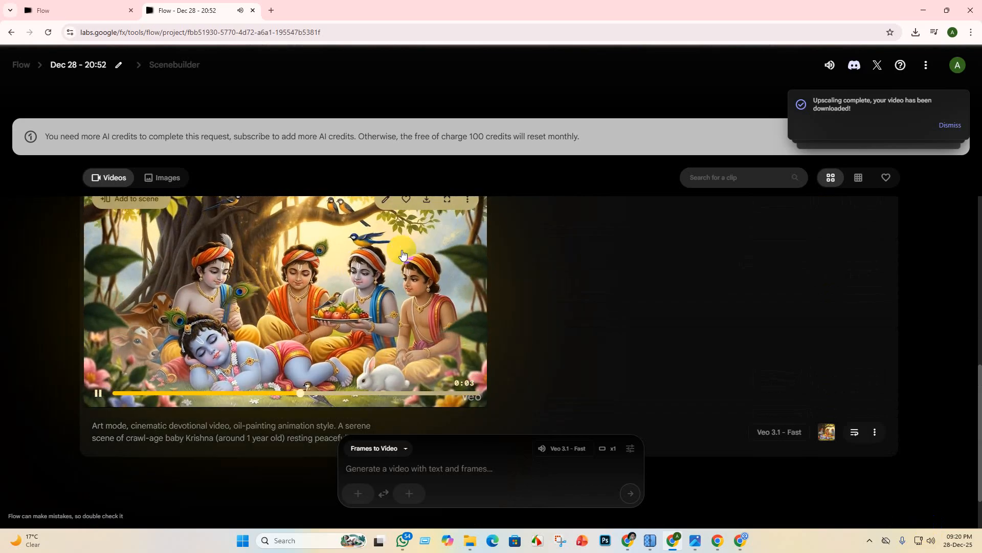
pyautogui.click(446, 199)
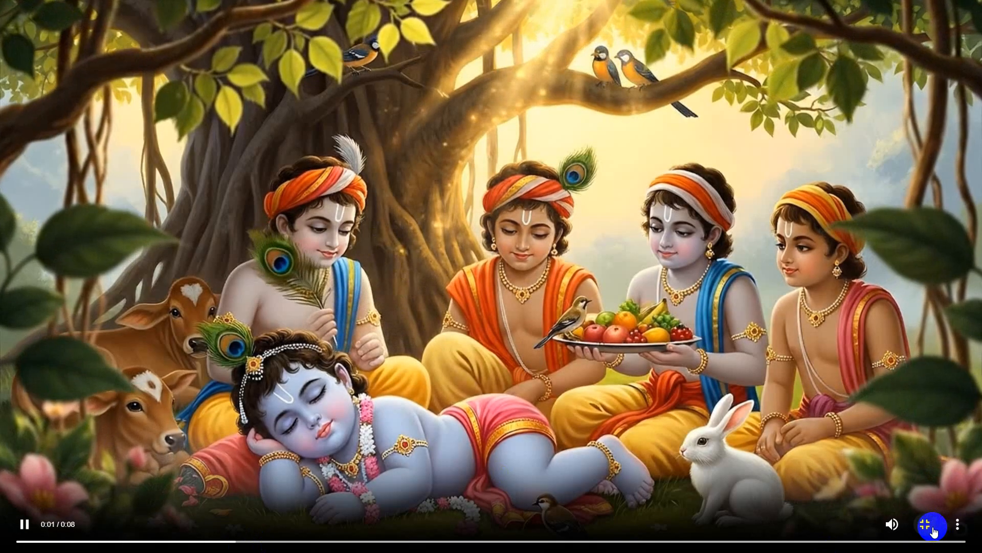
# Exit the full-screen playback of the sleeping Krishna video, glance over the Flow project's clips and minimize the browser.
pyautogui.click(932, 525)
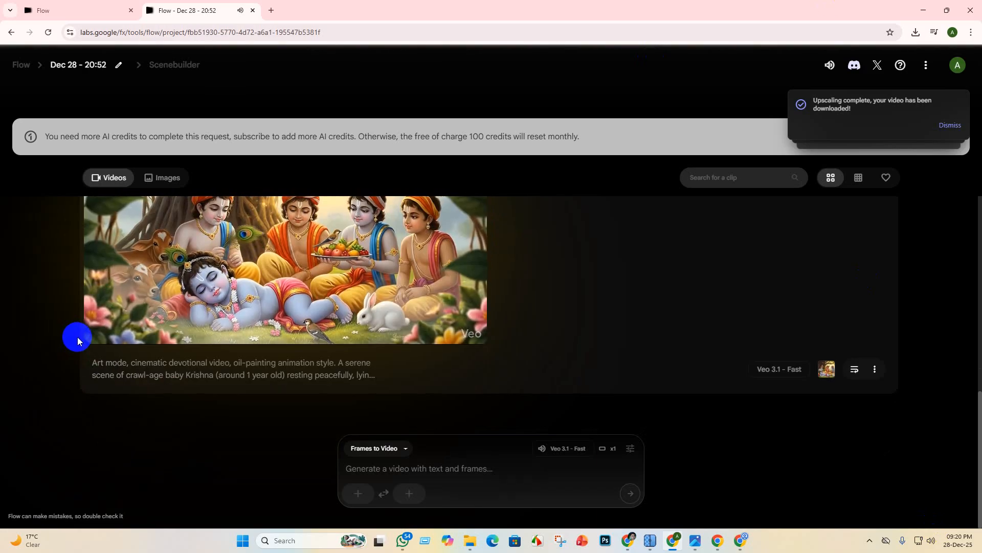
pyautogui.scroll(7, 85, 358)
pyautogui.scroll(-5, 100, 404)
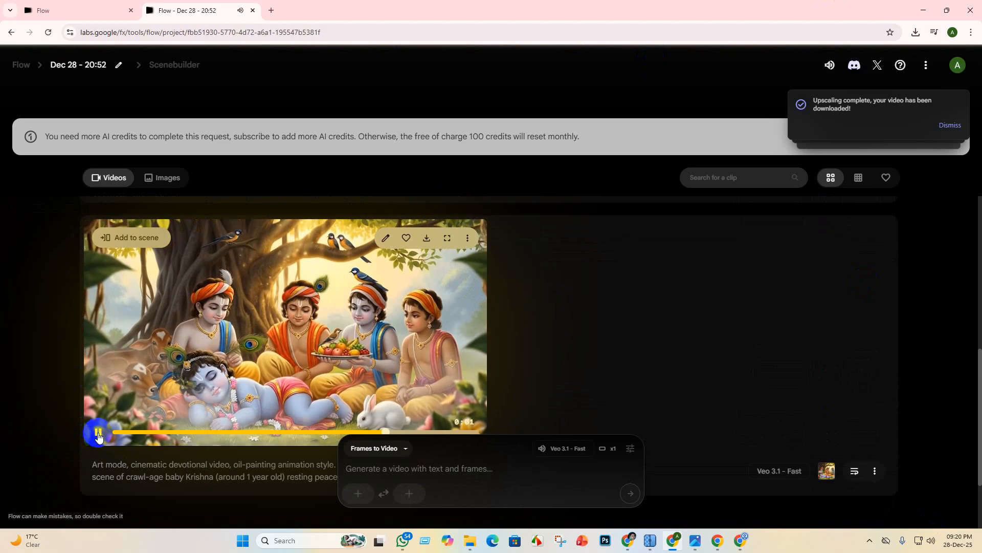
pyautogui.click(923, 11)
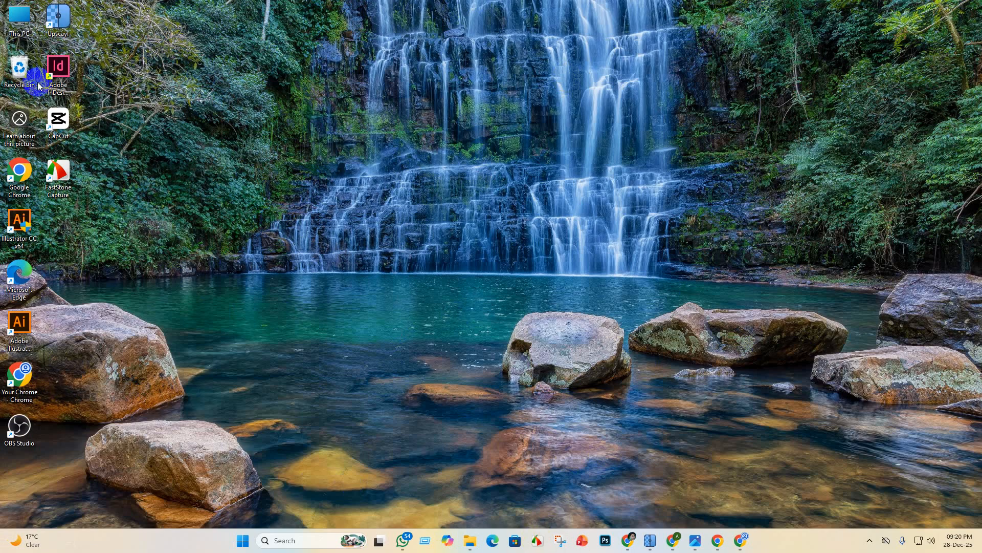
# Open the sleeping Krishna image from the upscayl_jpg_upscayl-standard-4x_5x folder, maximize the viewer and inspect the fruit plates up close.
pyautogui.moveTo(469, 547)
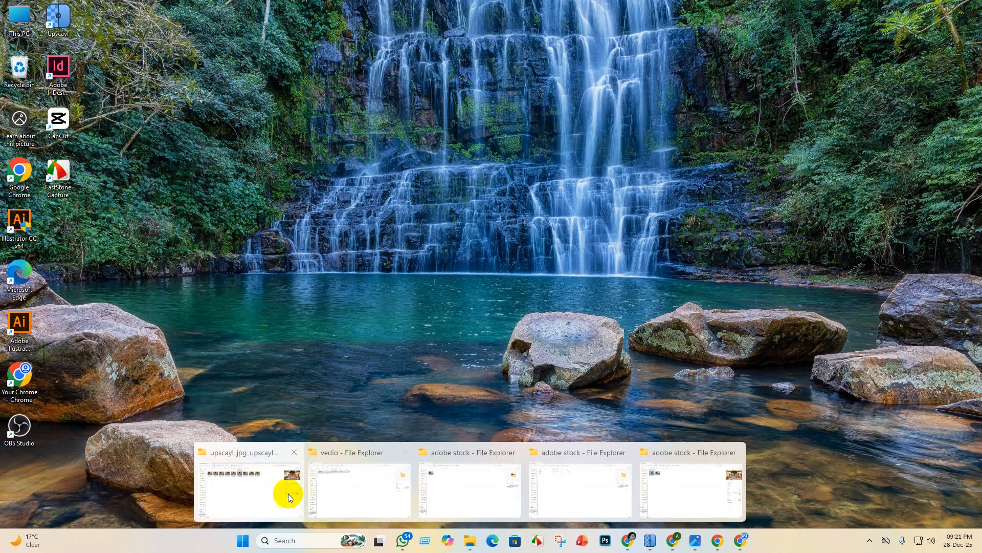
pyautogui.click(288, 494)
pyautogui.doubleClick(514, 108)
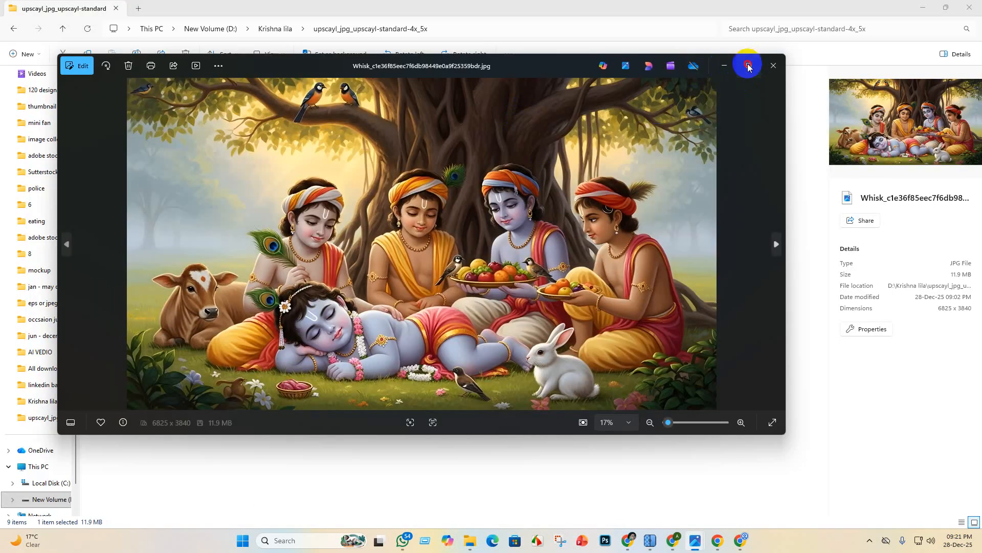
pyautogui.click(748, 65)
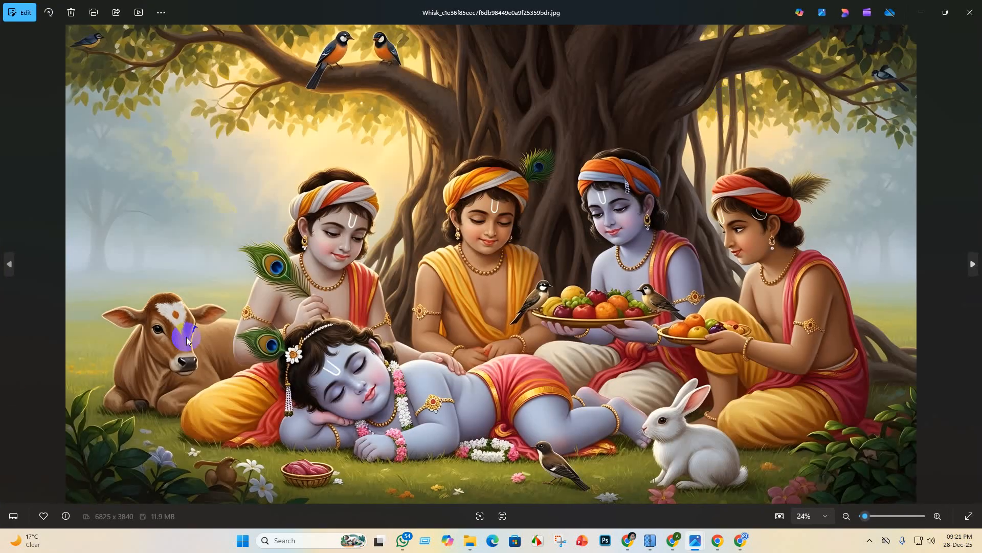
pyautogui.scroll(4, 663, 308)
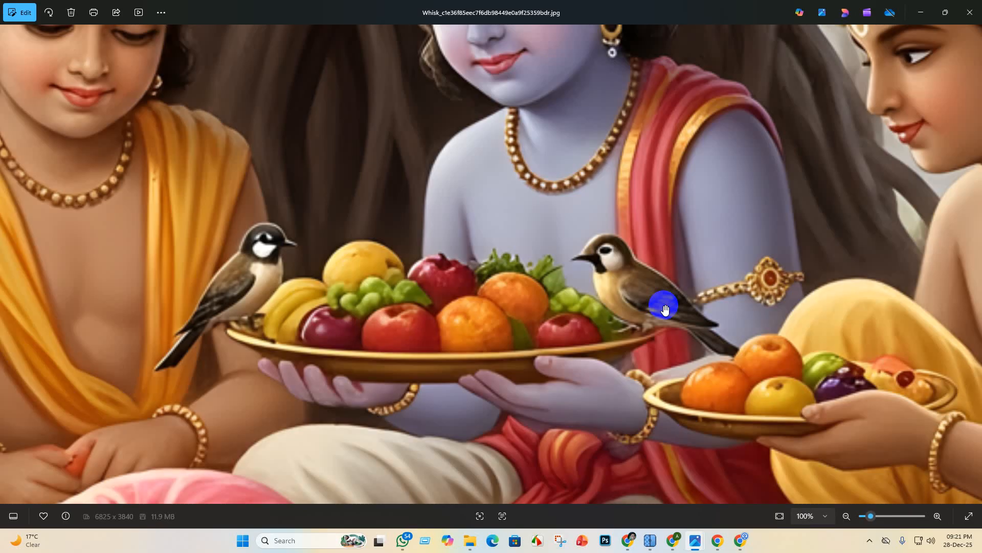
pyautogui.scroll(-4, 660, 307)
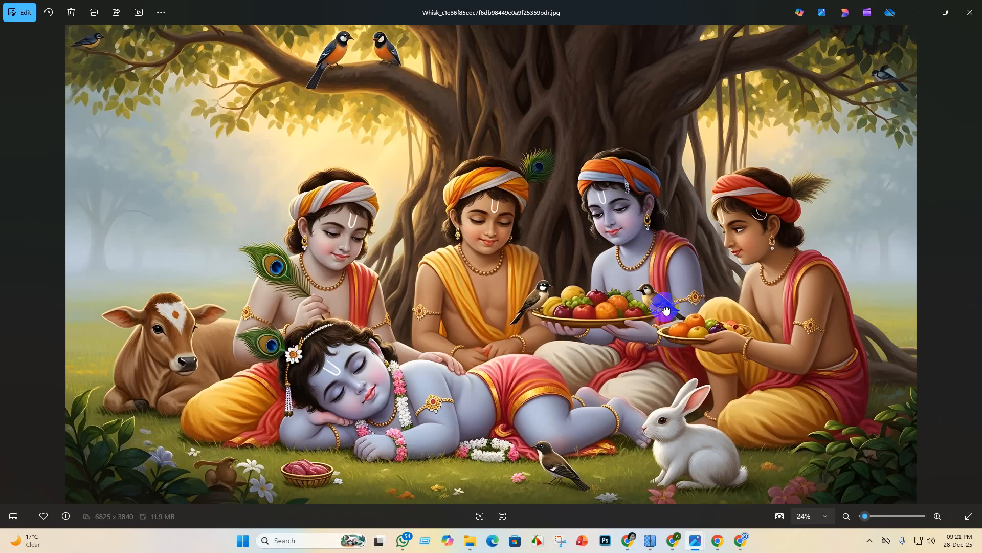
# Browse forward to the upscaled image of baby Krishna crawling and magnify the friends holding the fruit.
pyautogui.click(973, 264)
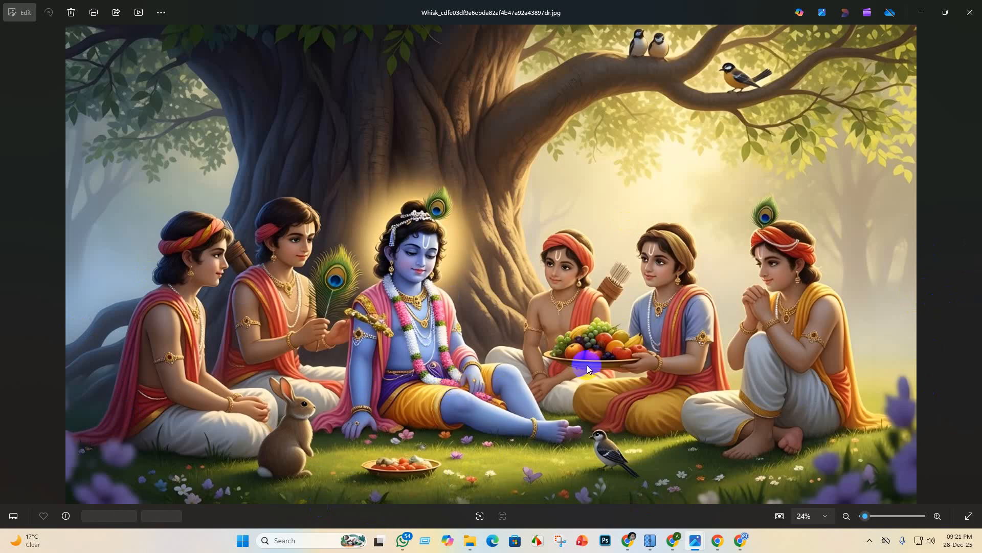
pyautogui.click(970, 269)
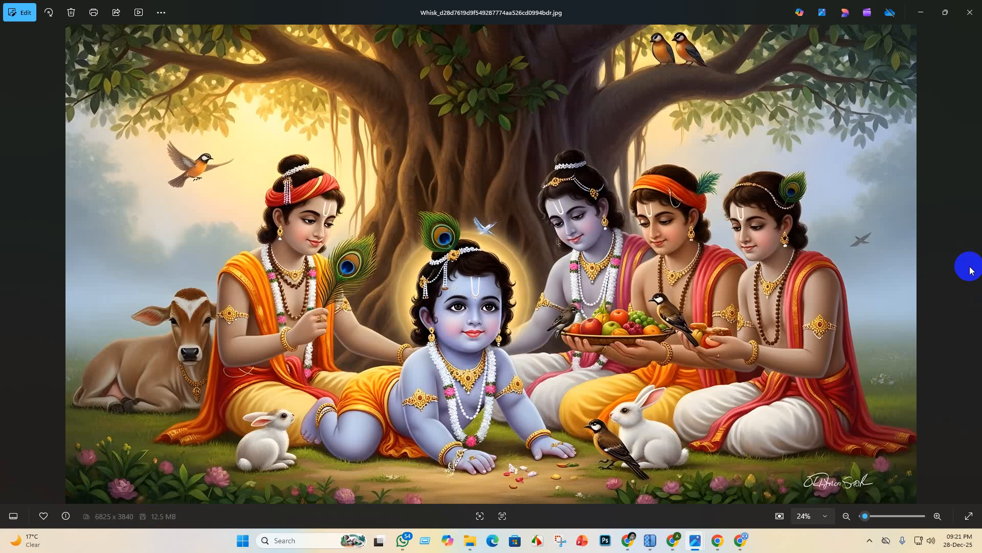
pyautogui.doubleClick(971, 269)
pyautogui.doubleClick(378, 351)
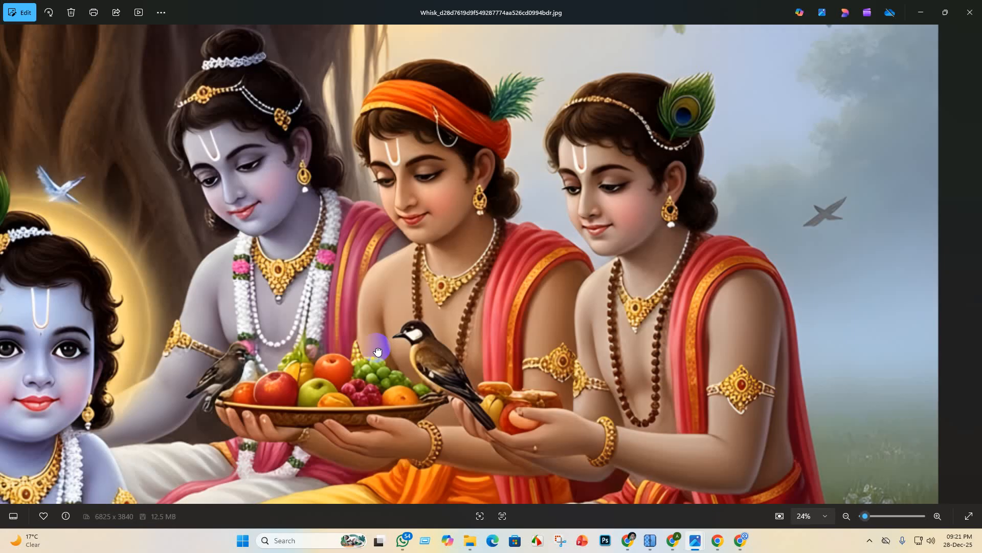
# Browse back through the upscaled Krishna images to the one of him sleeping beside two calves.
pyautogui.click(7, 262)
pyautogui.click(7, 262)
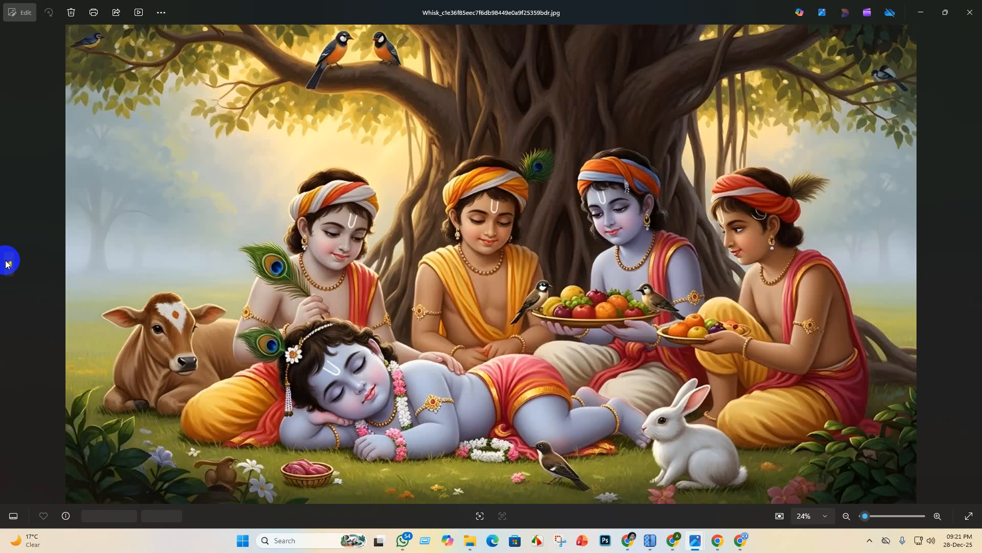
pyautogui.click(7, 262)
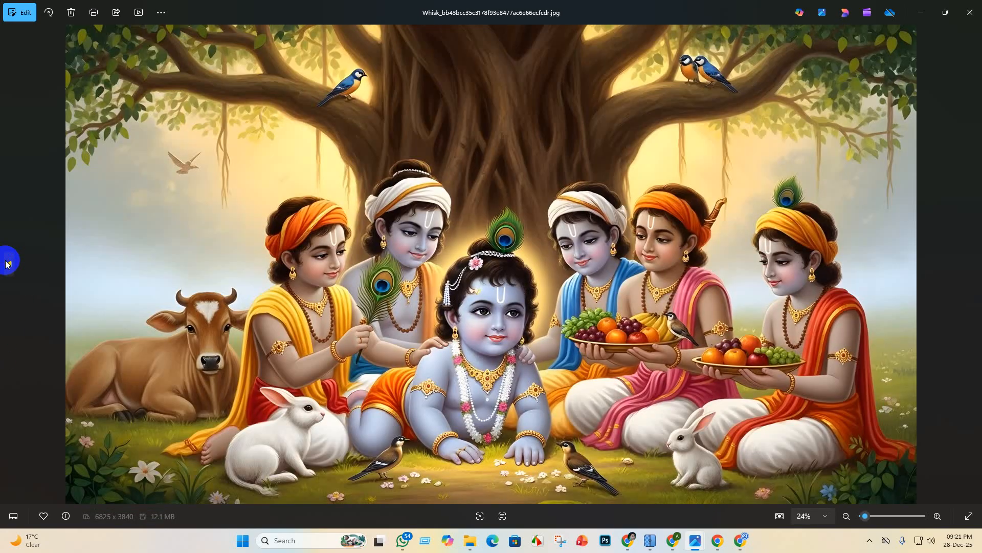
pyautogui.click(7, 262)
pyautogui.click(8, 262)
pyautogui.click(7, 262)
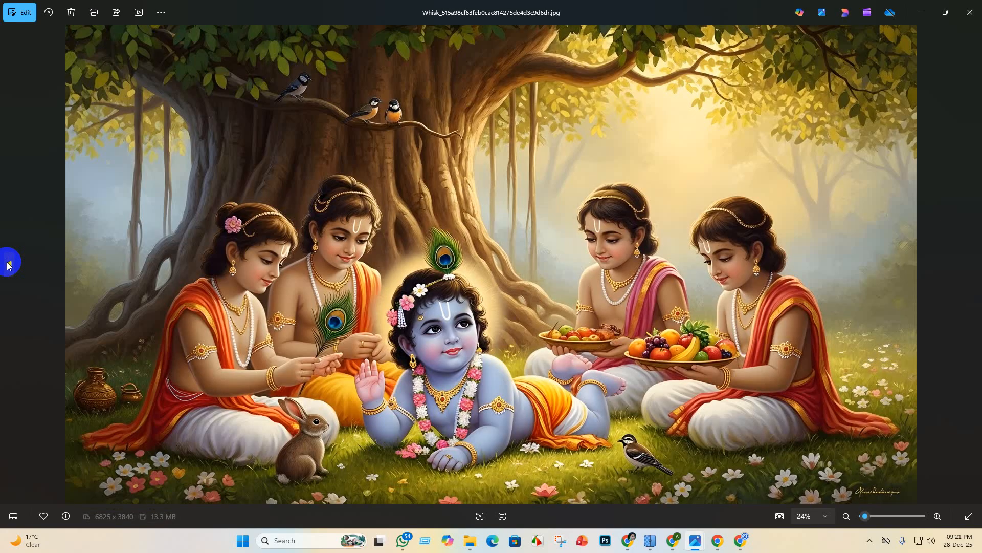
pyautogui.click(7, 262)
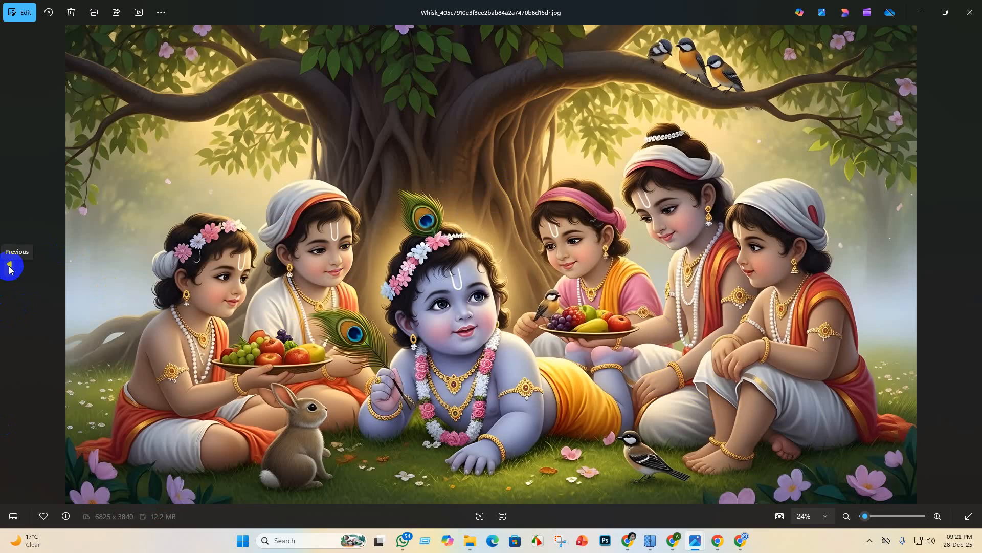
pyautogui.click(9, 266)
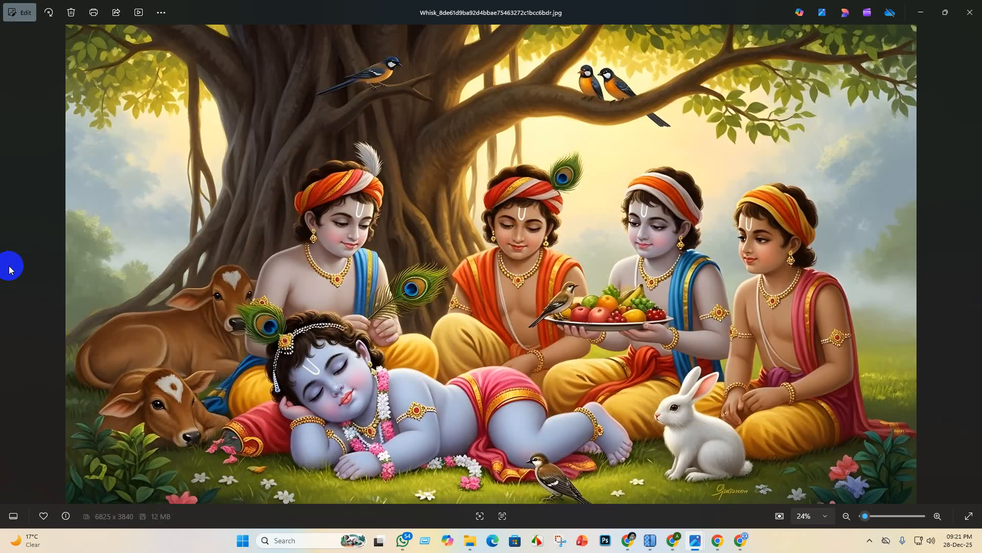
# Minimize the image viewer and the upscaled images folder to return to the desktop.
pyautogui.click(921, 12)
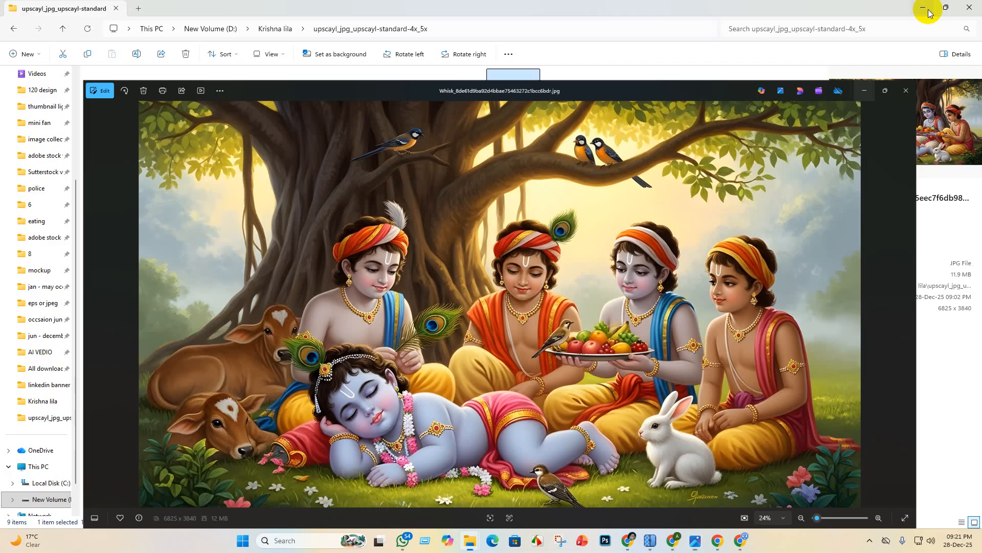
pyautogui.click(924, 7)
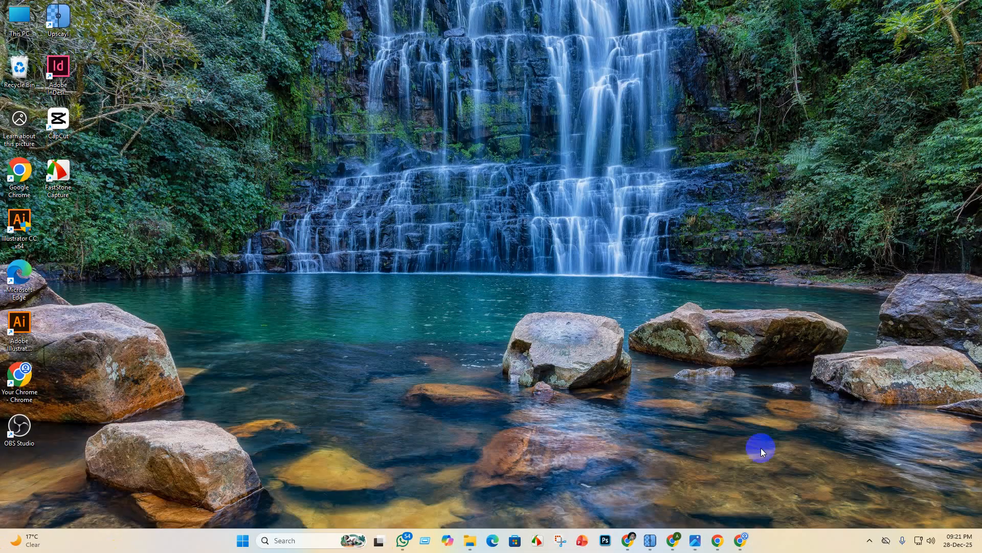
pyautogui.click(15, 168)
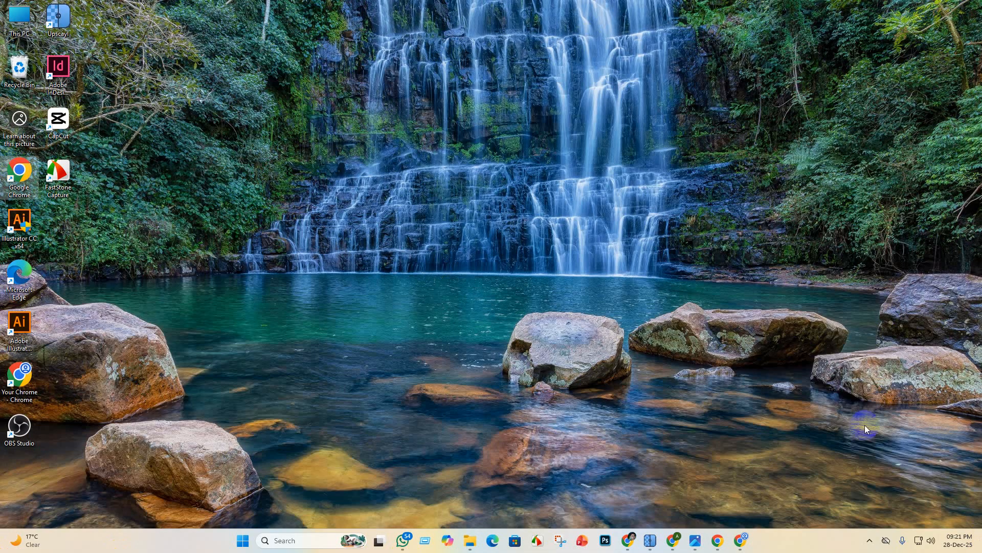